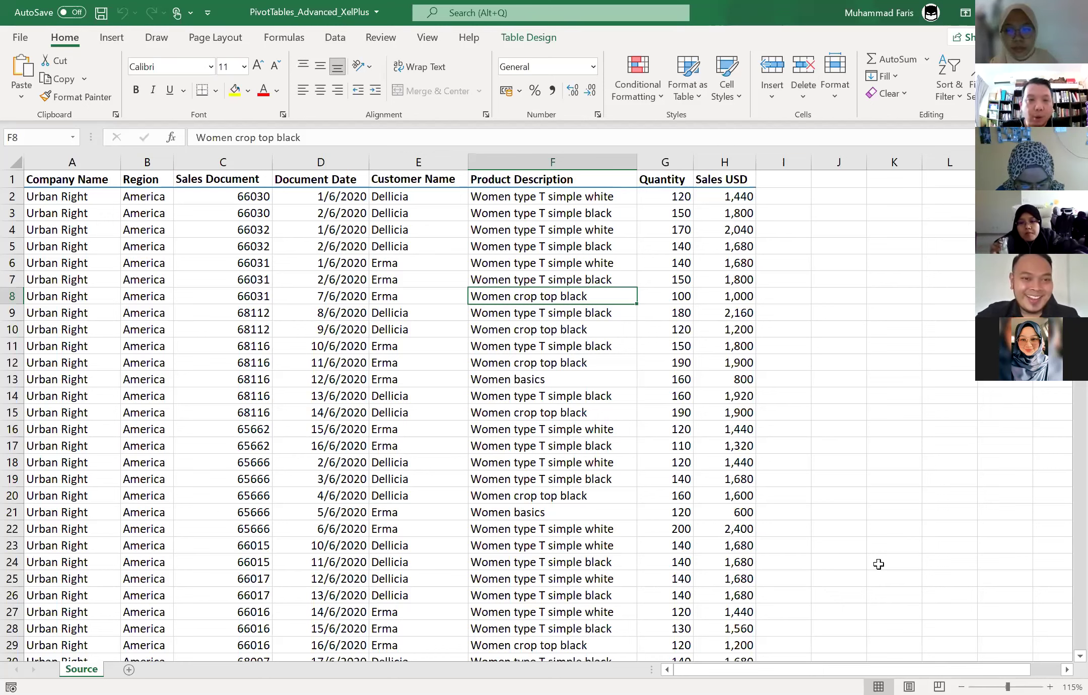
- Select a cell inside the TableSales table on the Source sheet and show the Insert ribbon
click(248, 290)
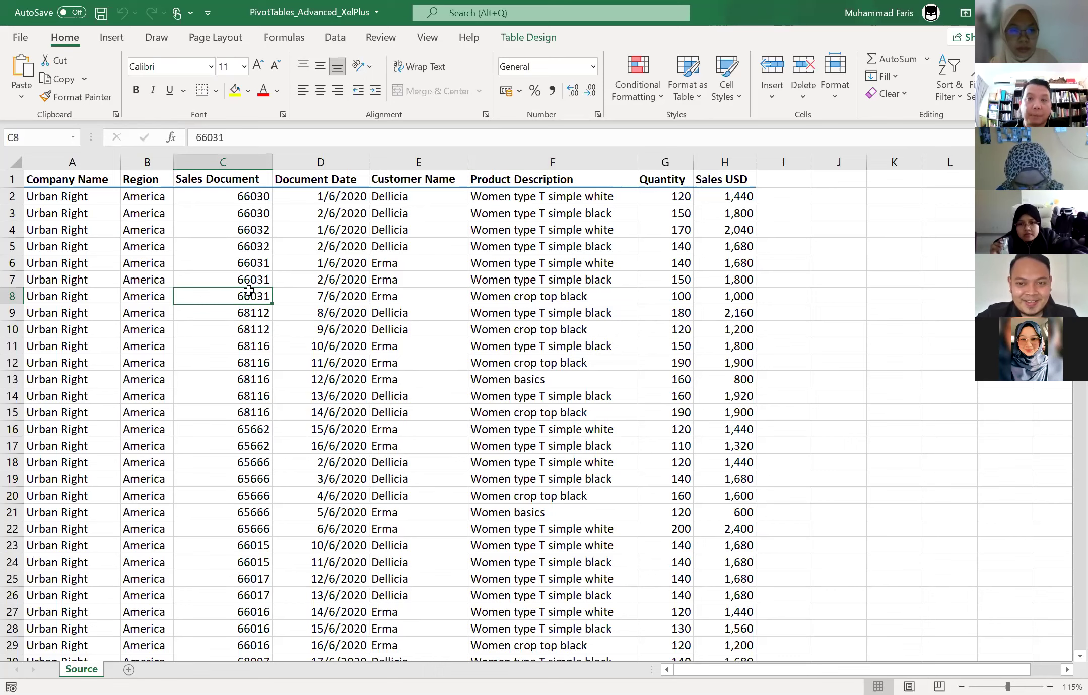
click(214, 211)
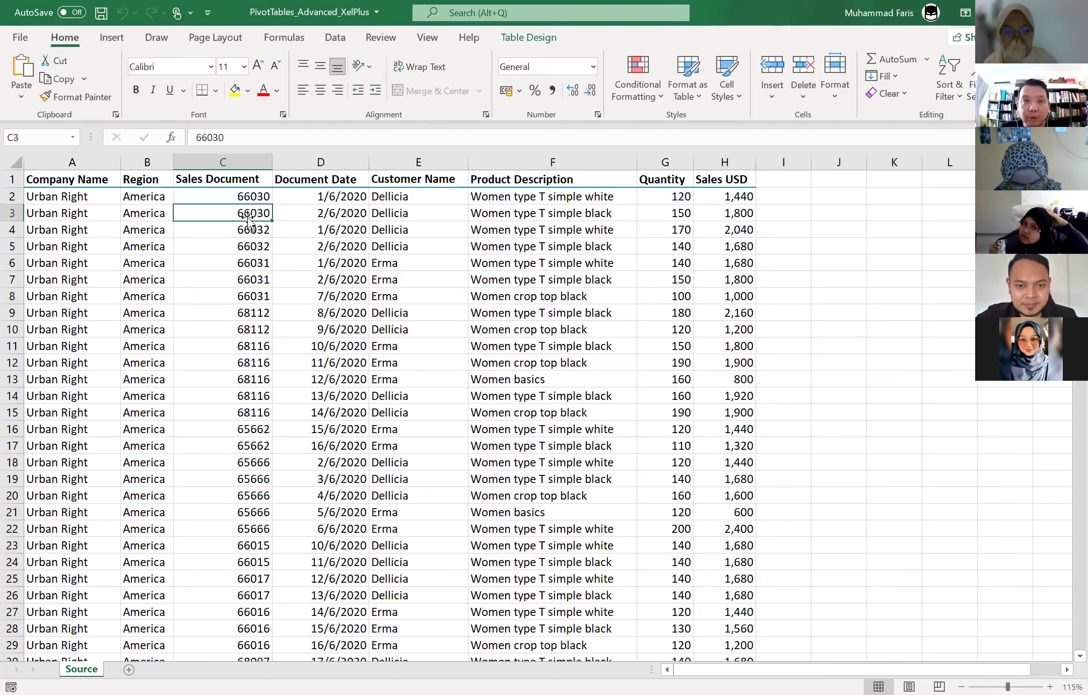
click(106, 38)
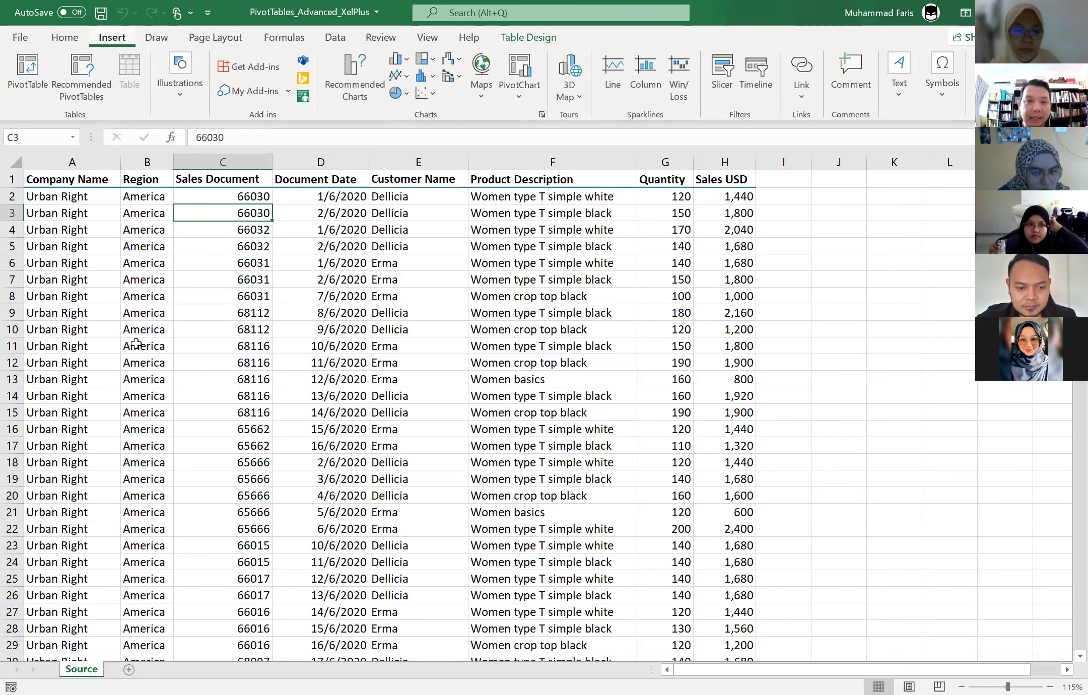
- Insert PivotTable4 from TableSales on a new worksheet, Sheet4
click(198, 227)
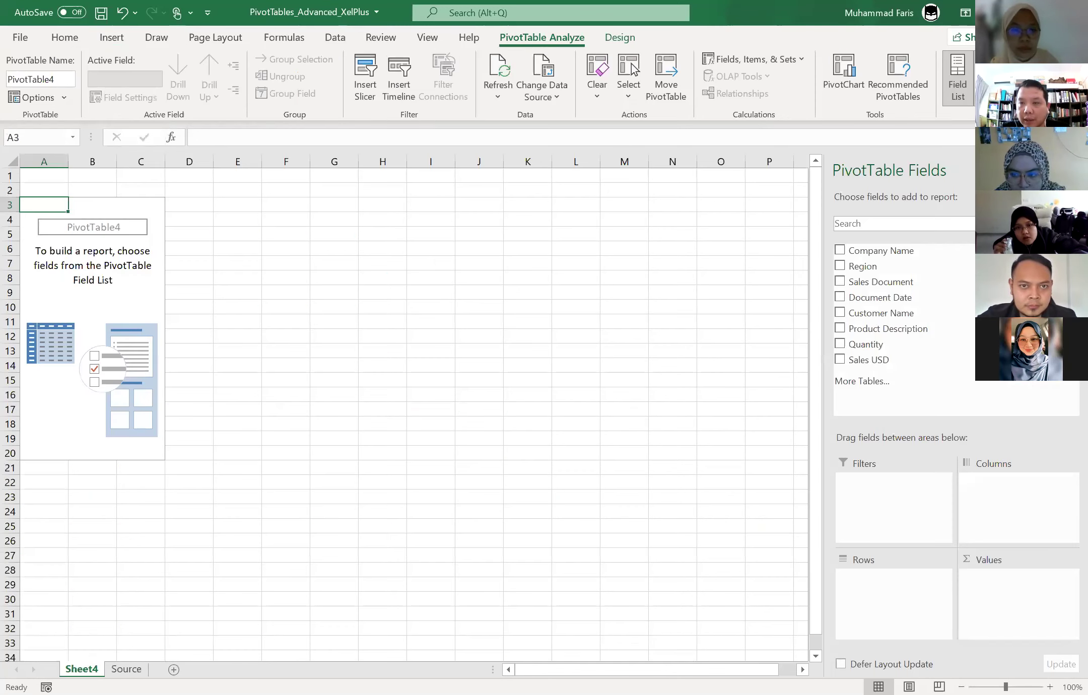
click(645, 364)
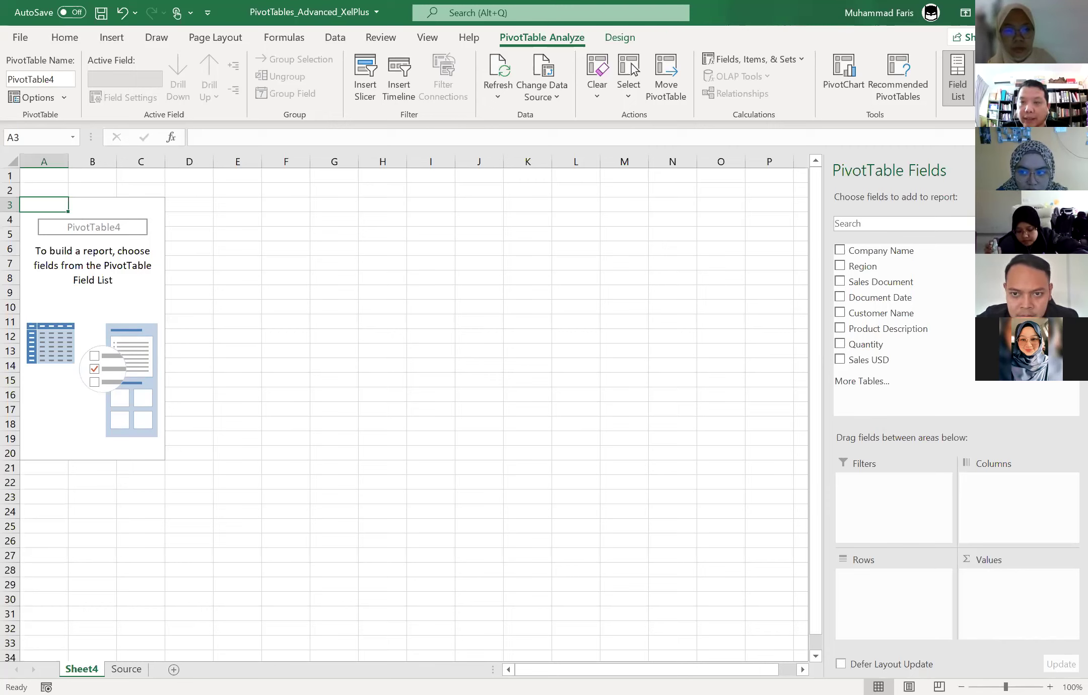
click(1073, 197)
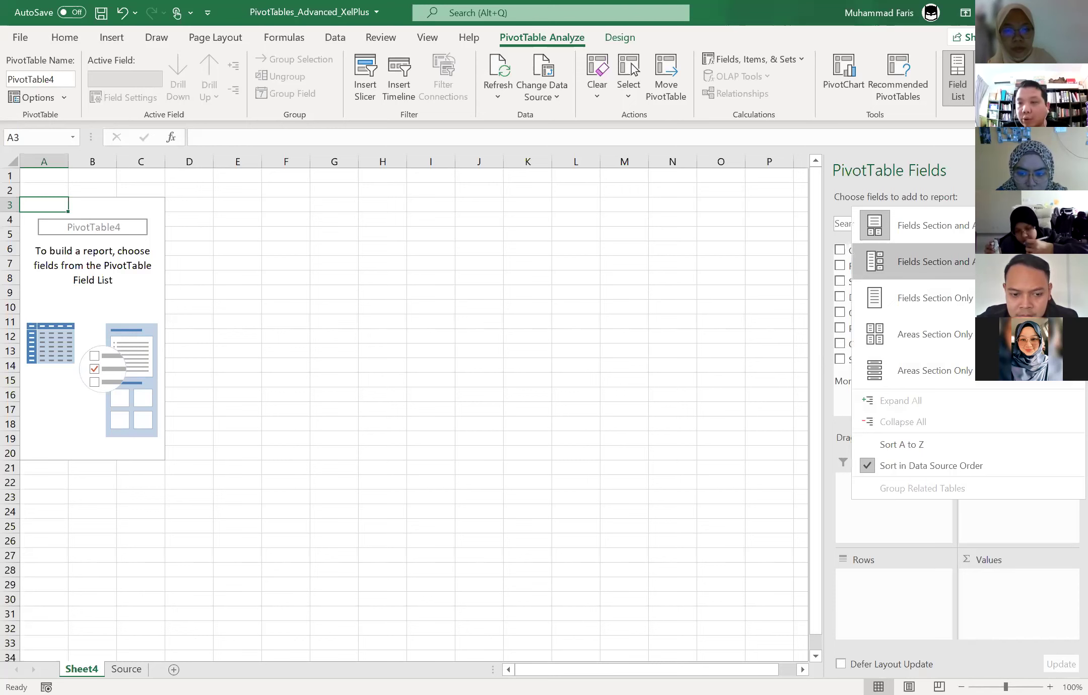
click(1008, 262)
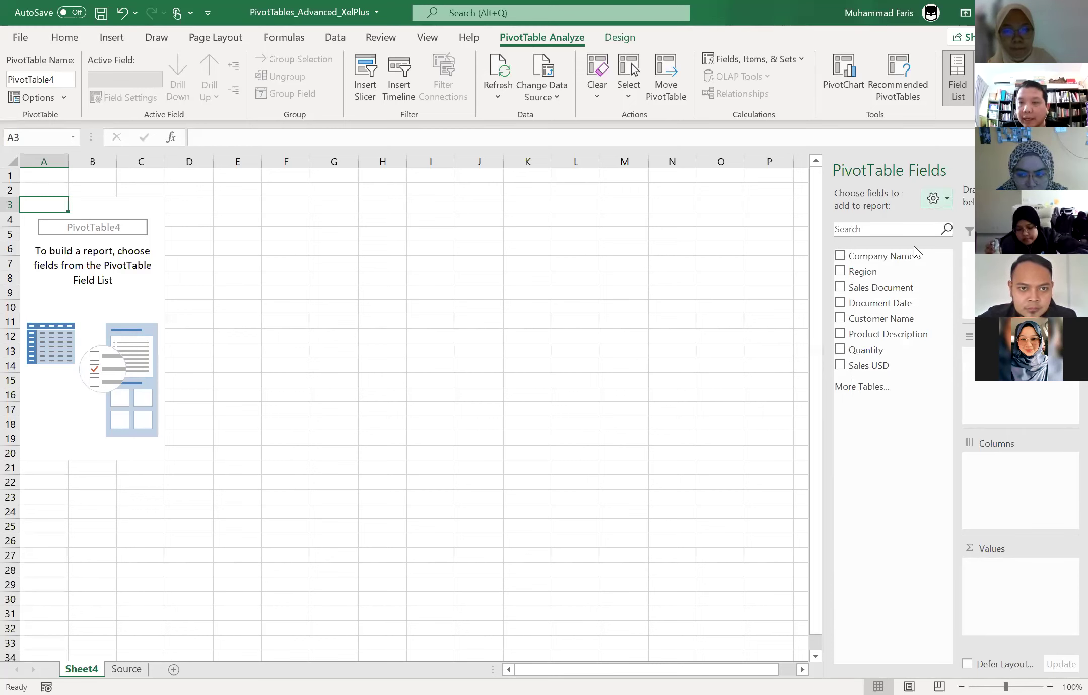
click(911, 301)
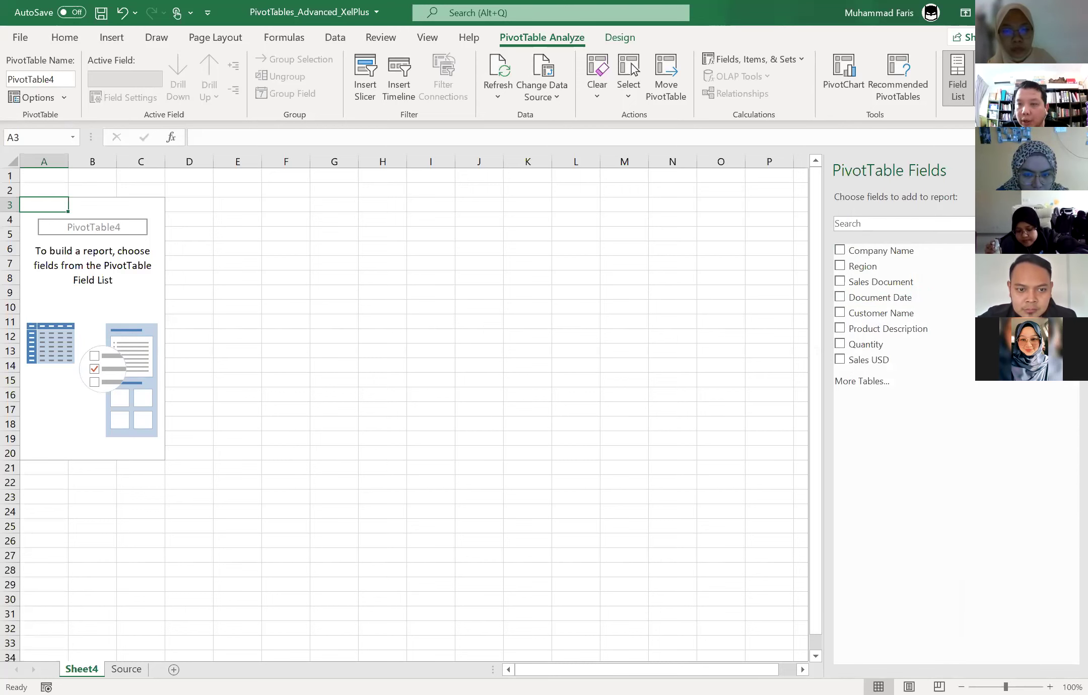
click(1072, 170)
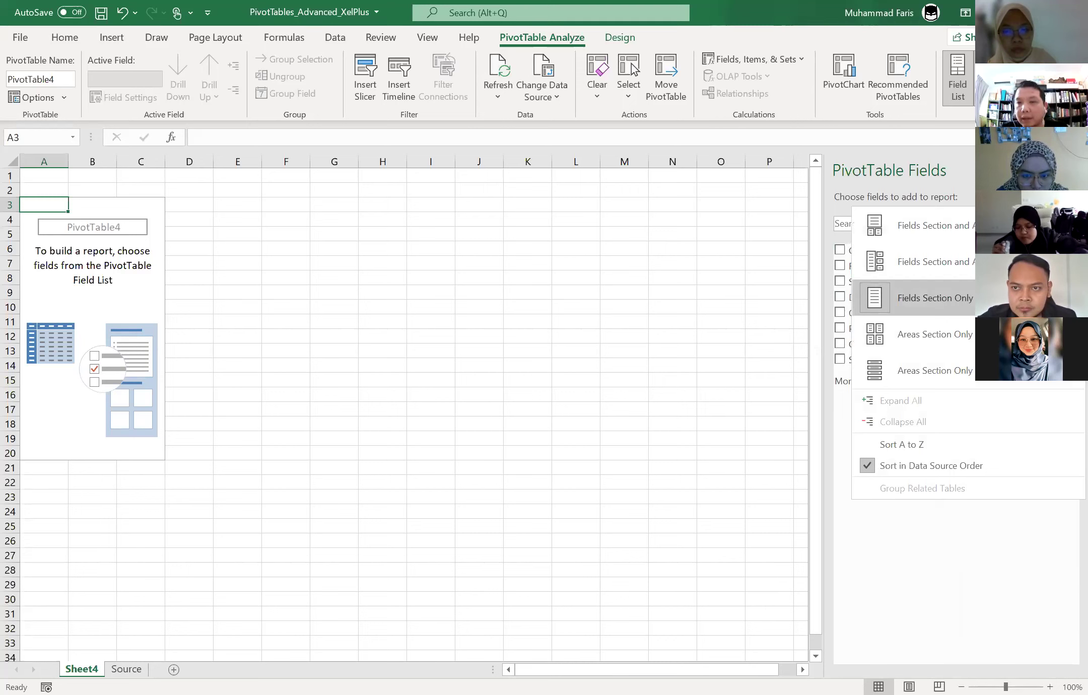
click(745, 326)
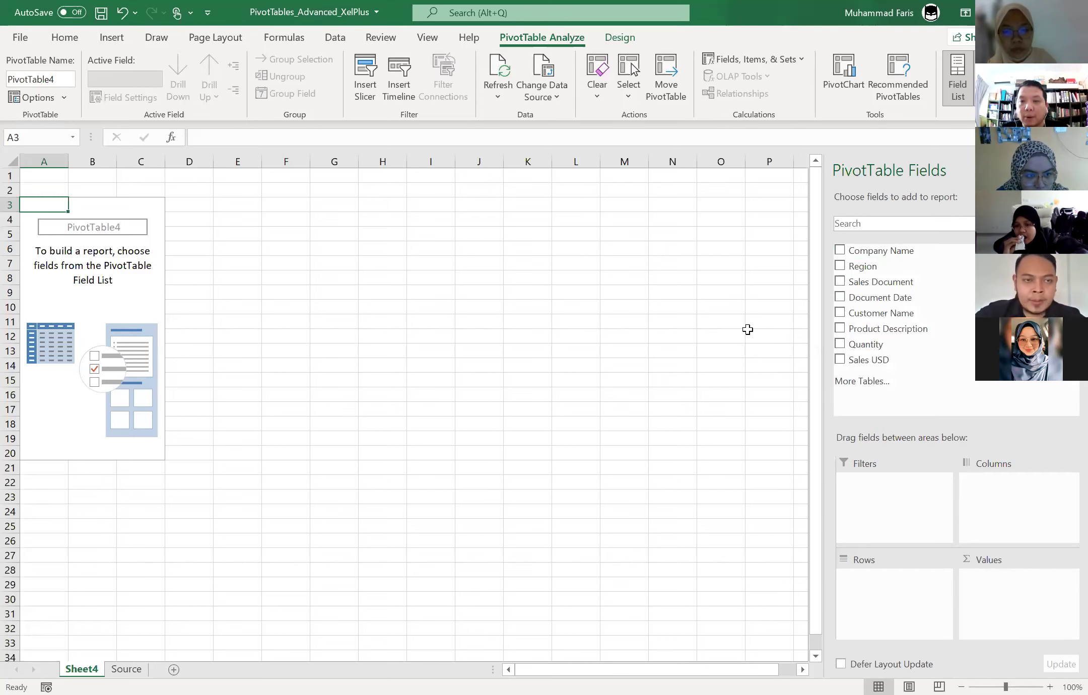
click(715, 365)
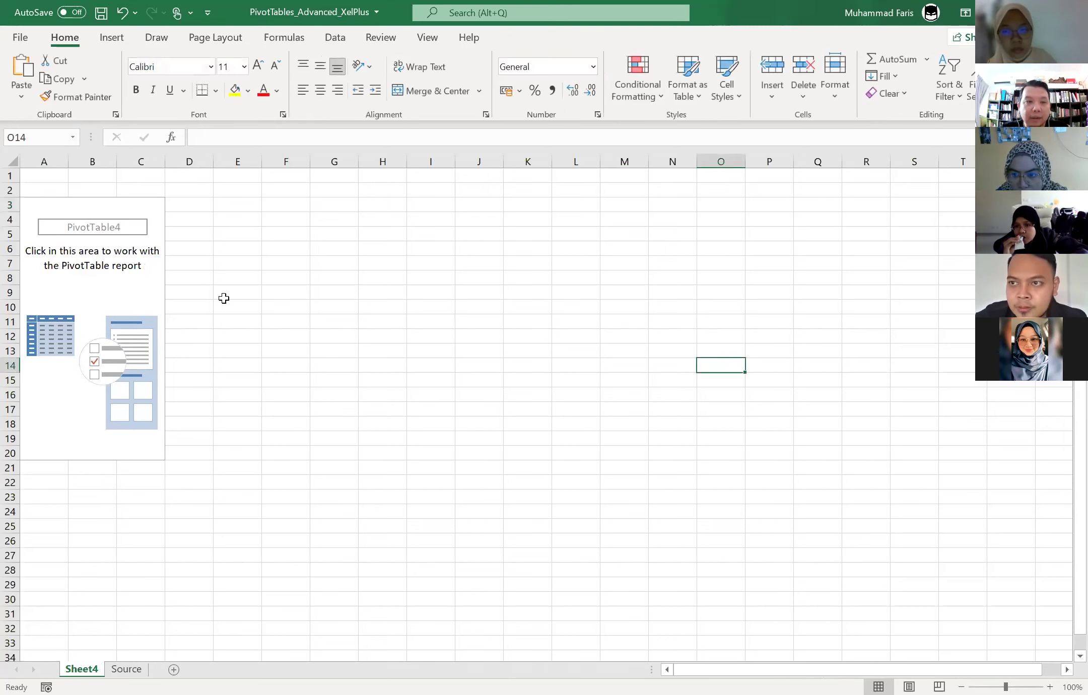
click(158, 288)
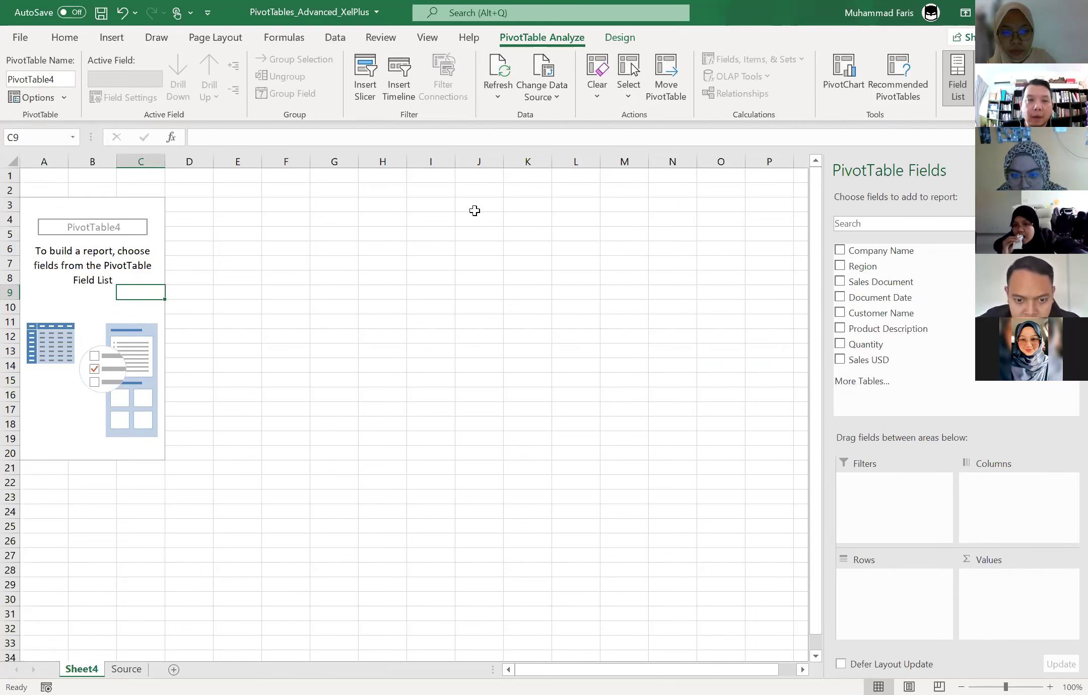
click(288, 161)
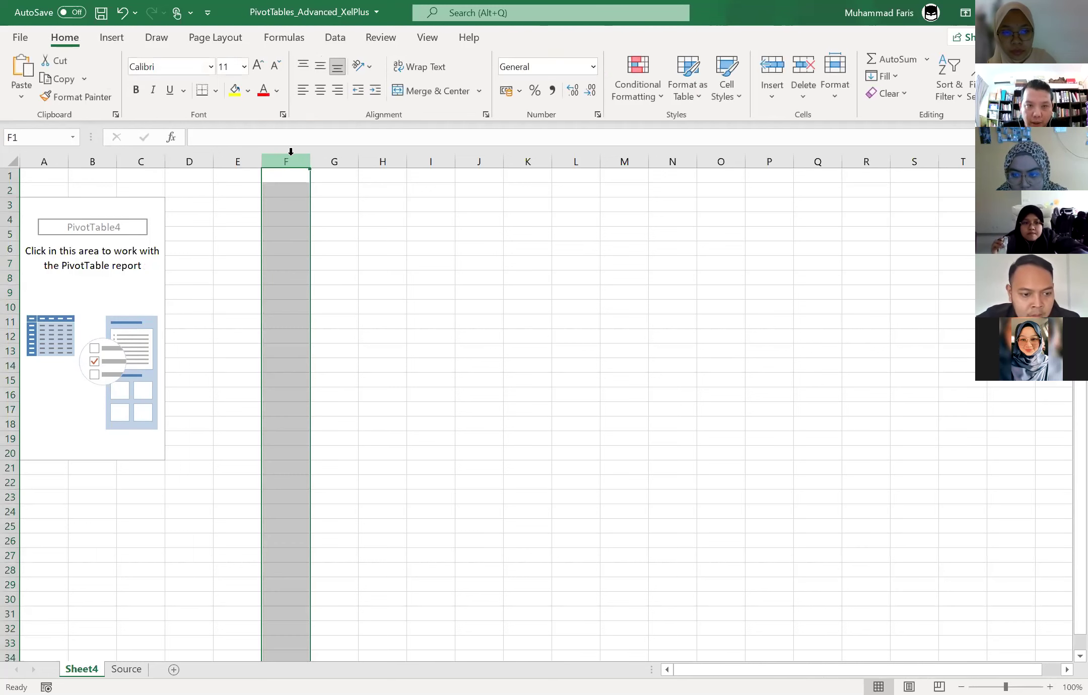
click(11, 172)
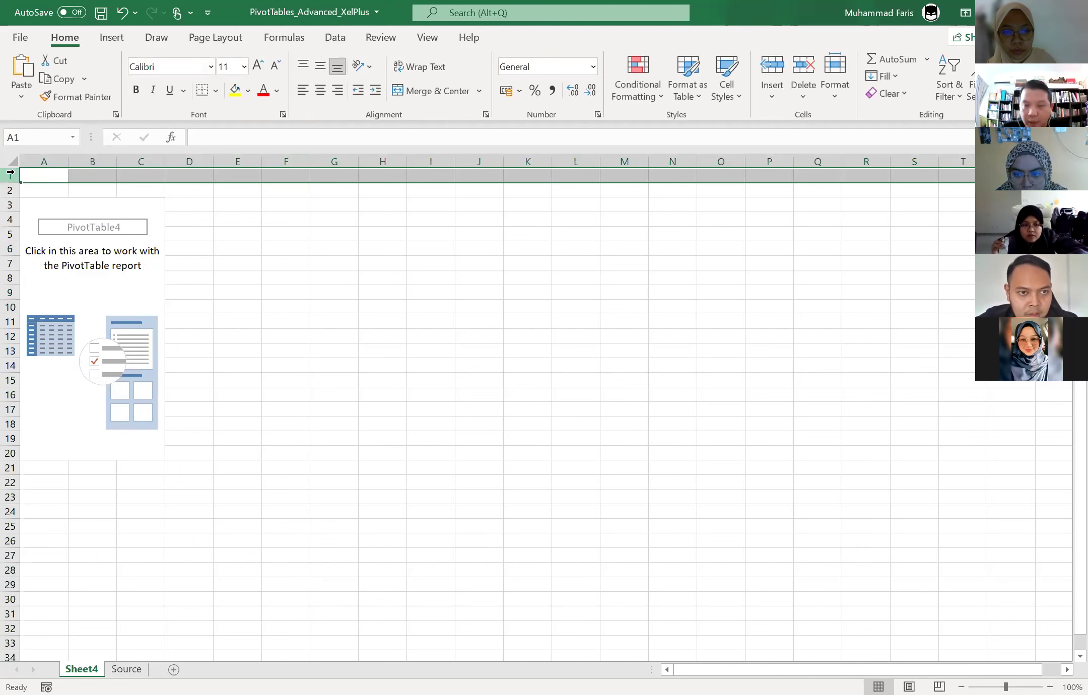
click(361, 227)
click(131, 277)
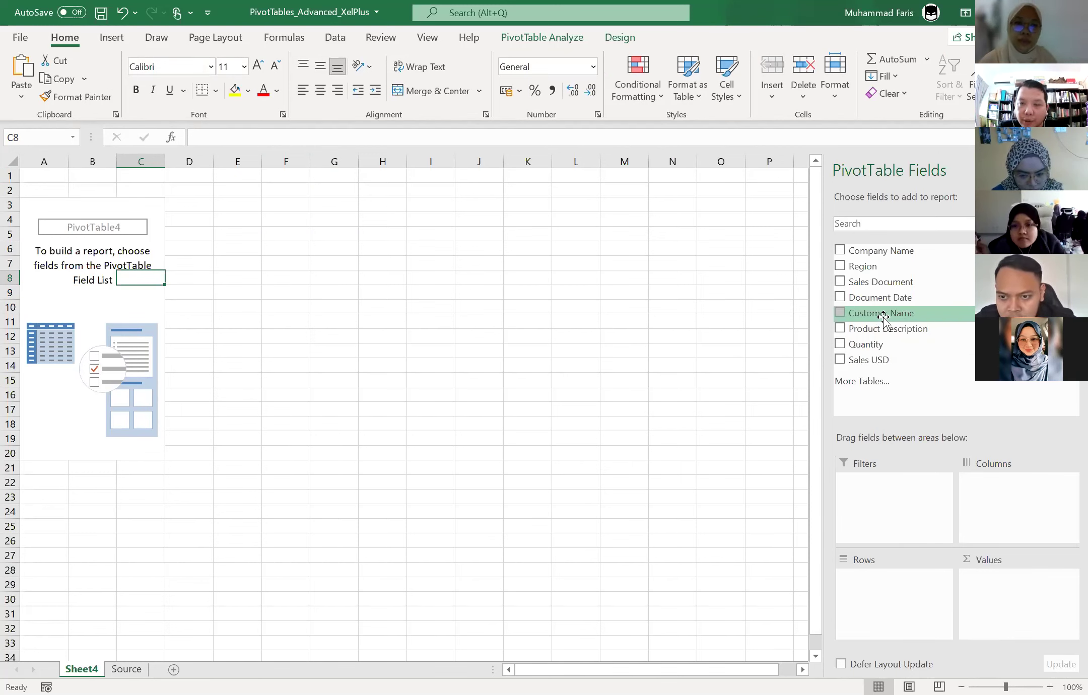
- Sum Sales USD by Customer Name (grand total 380070), then return to the Source sheet
click(840, 313)
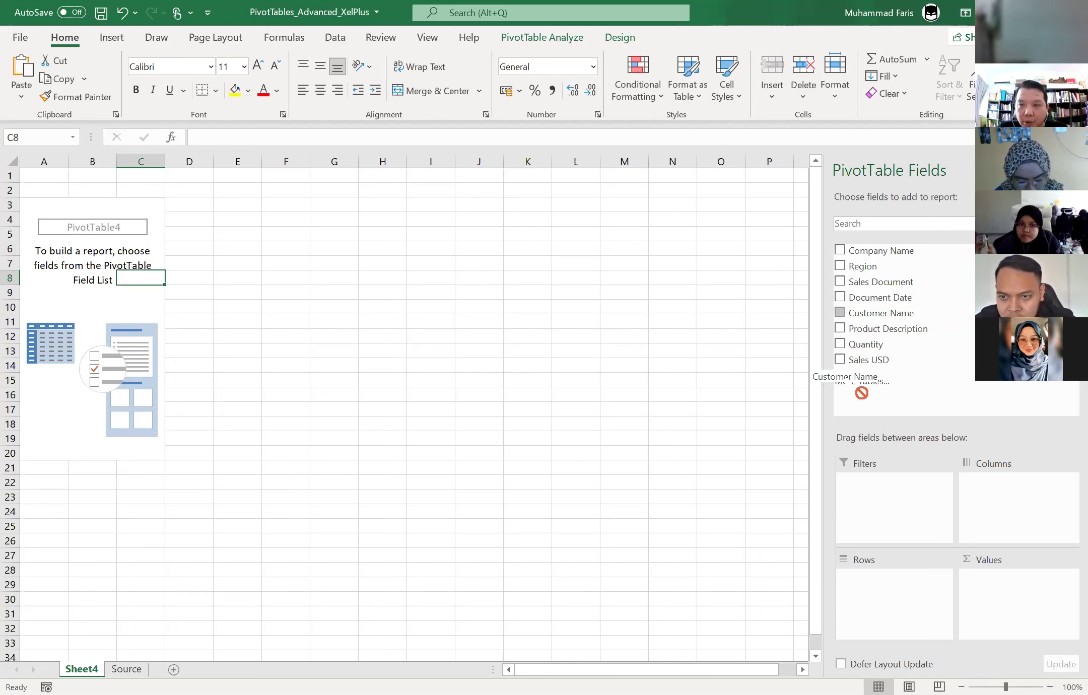
drag(843, 314, 891, 590)
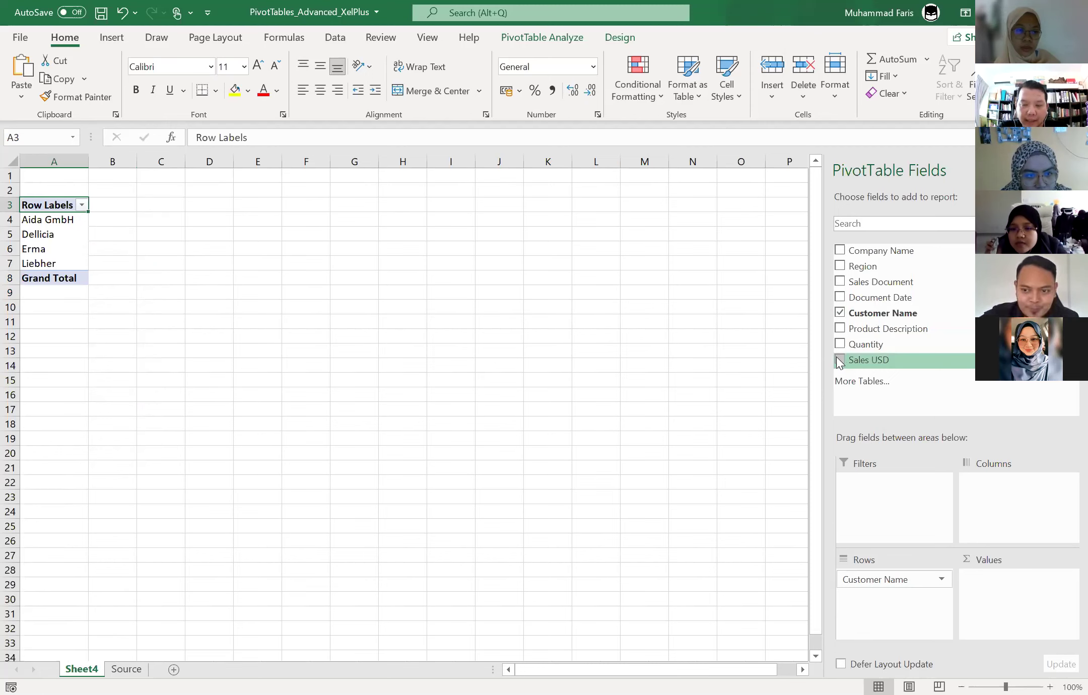
mouse_move(836, 357)
mouse_down()
mouse_move(1016, 598)
mouse_move(1007, 584)
mouse_up()
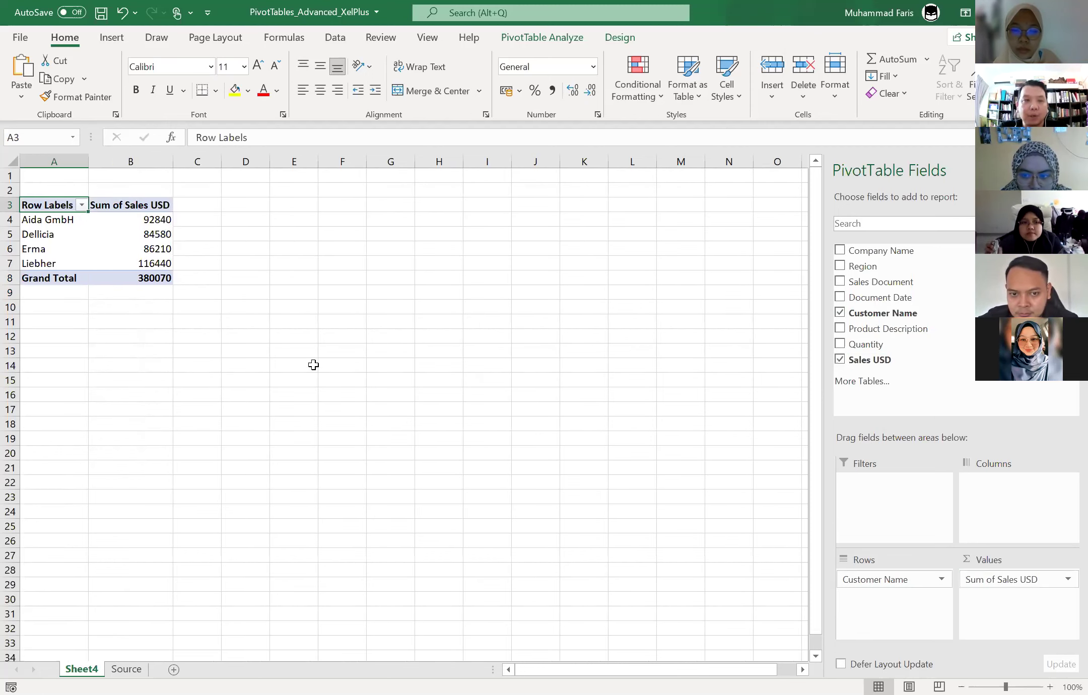
click(116, 264)
click(142, 230)
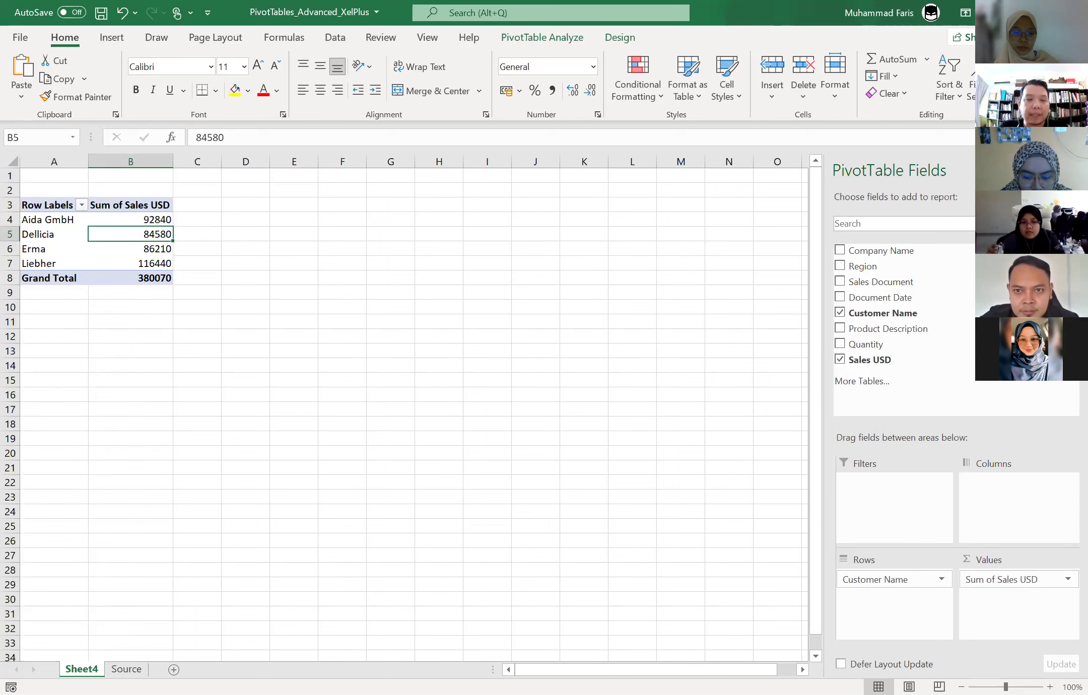
click(140, 672)
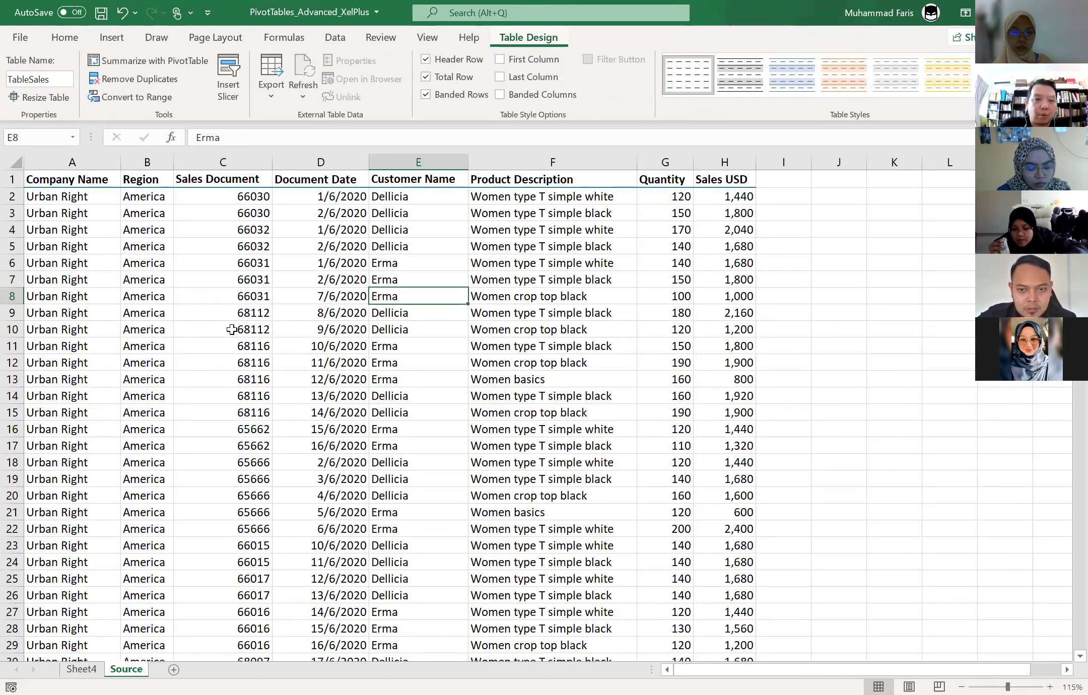
- Scroll down to the TableSales total row showing the 380,070 Sales USD total
scroll(232, 330, right, 5)
scroll(232, 330, down, 8)
scroll(232, 330, down, 3)
scroll(232, 329, down, 10)
scroll(232, 329, down, 3)
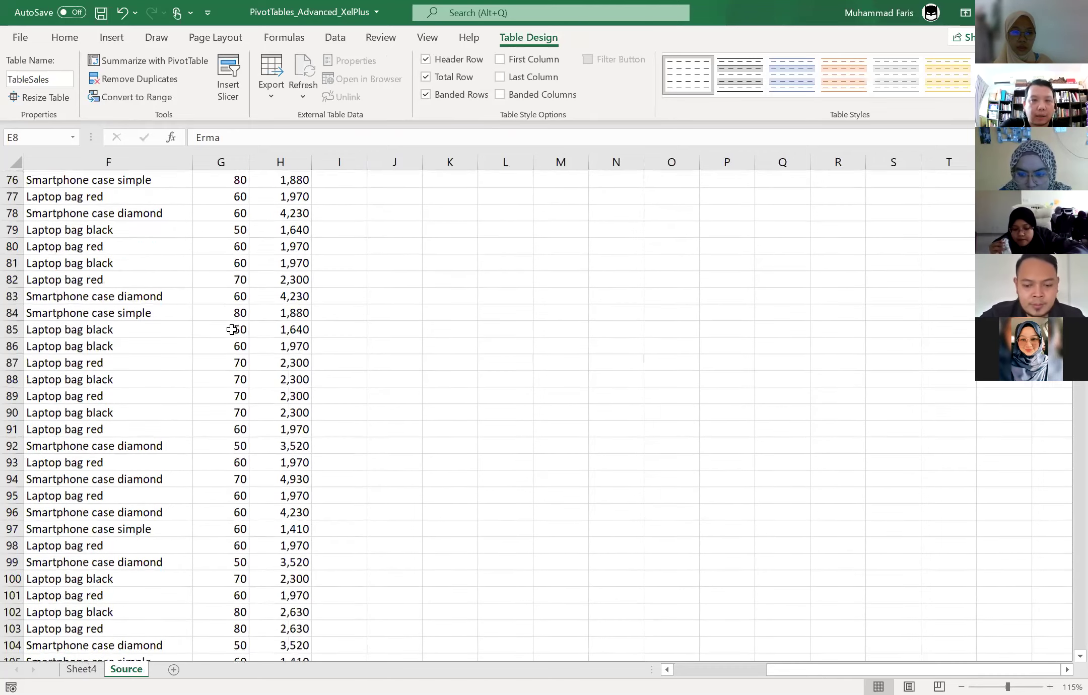
scroll(231, 330, down, 3)
scroll(232, 329, down, 7)
scroll(232, 329, down, 3)
scroll(231, 329, down, 5)
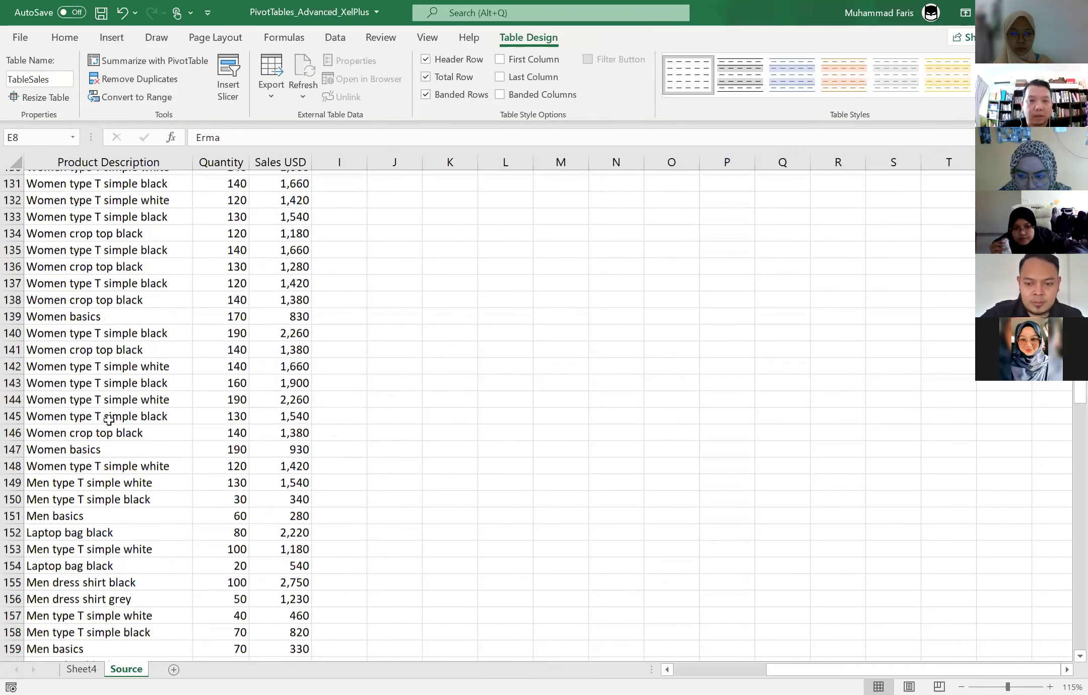
scroll(371, 412, down, 4)
scroll(370, 412, left, 1)
scroll(371, 412, down, 3)
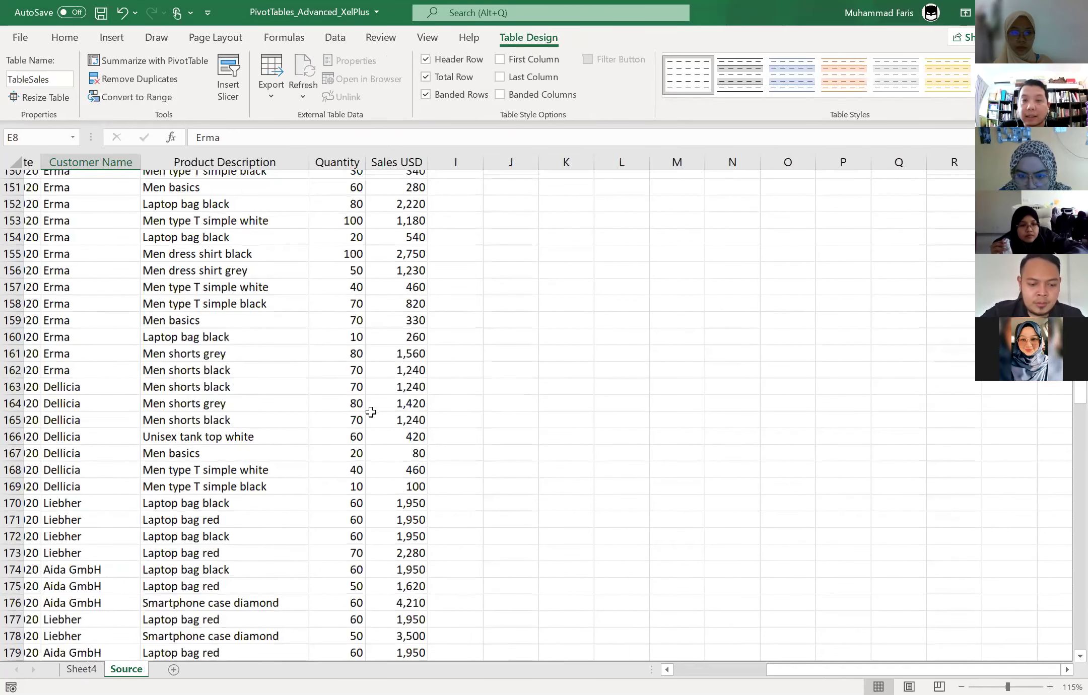
scroll(370, 412, down, 2)
scroll(408, 413, down, 5)
scroll(408, 413, down, 7)
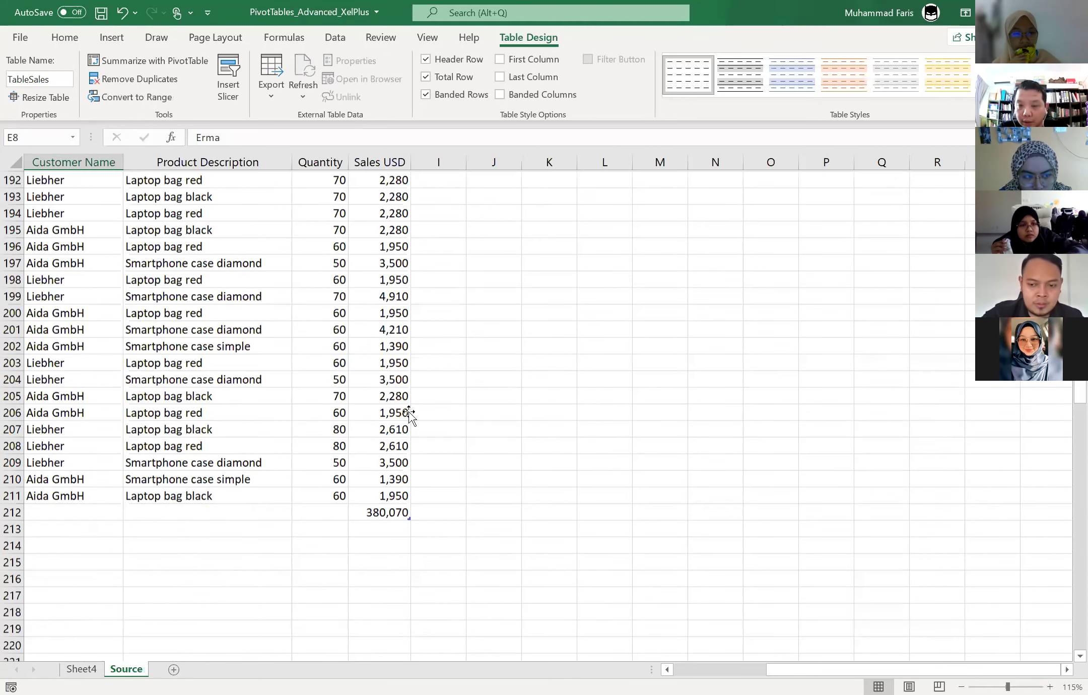
scroll(408, 413, down, 2)
click(408, 412)
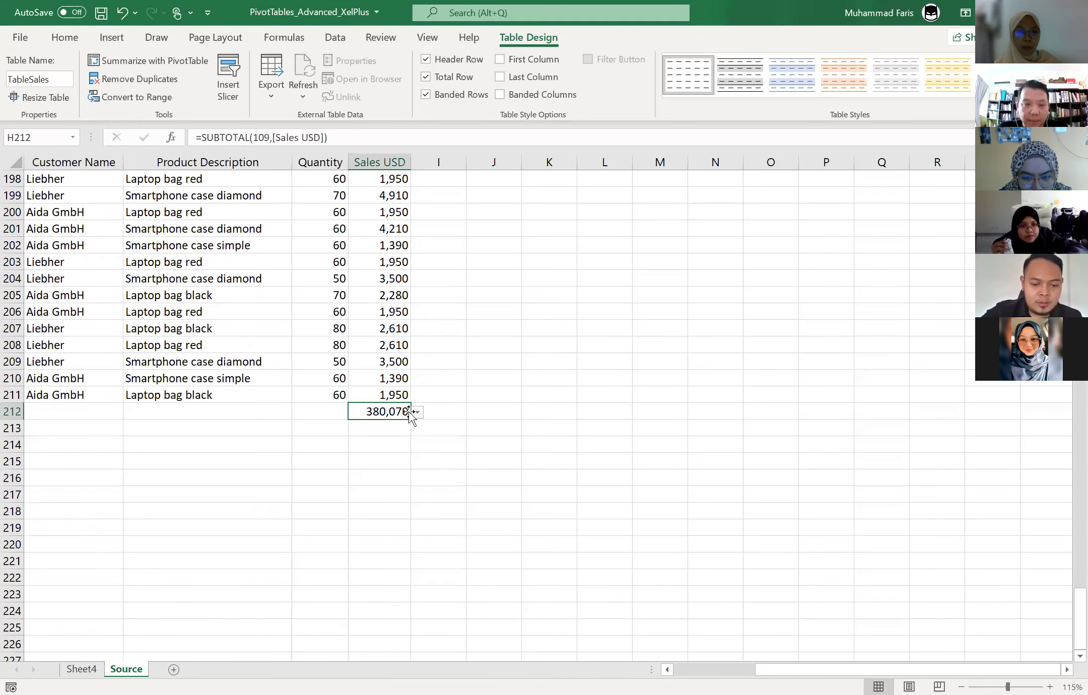
click(277, 245)
click(278, 224)
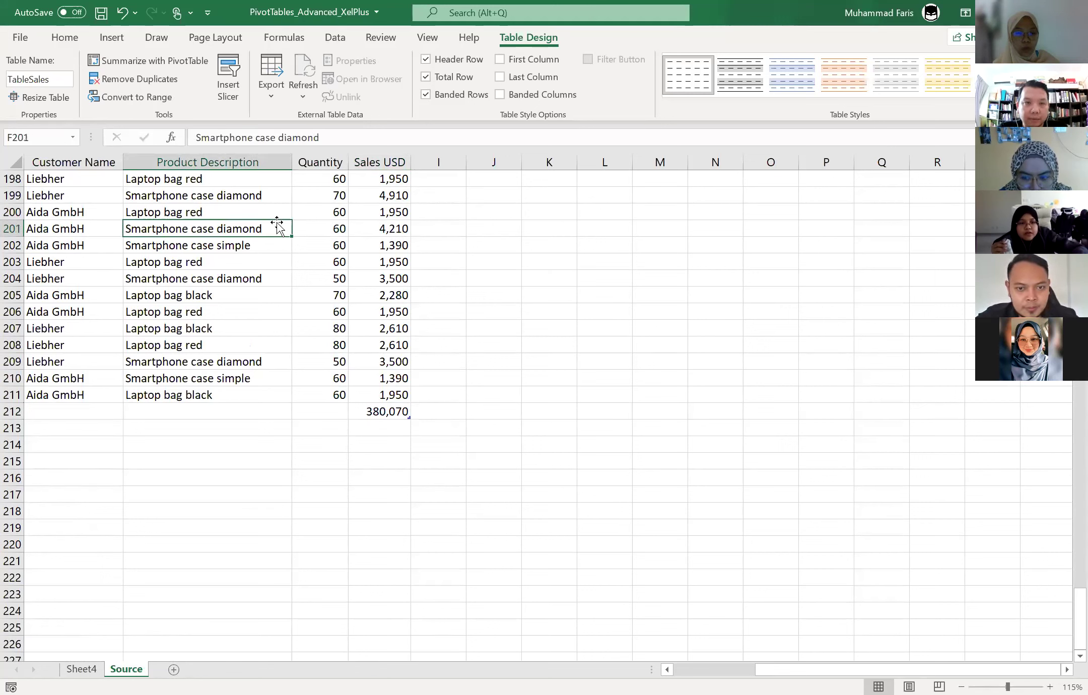
- Total the Quantity column with Sum (19980) in the total row, then return to Sheet4
click(330, 412)
click(356, 412)
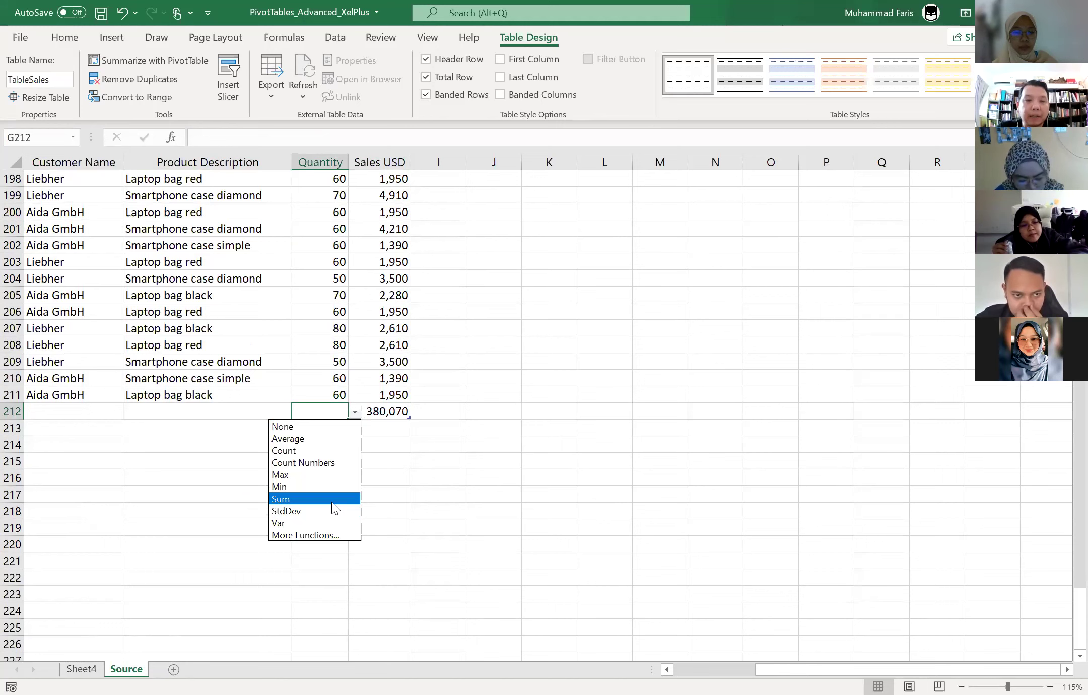
click(292, 499)
click(491, 443)
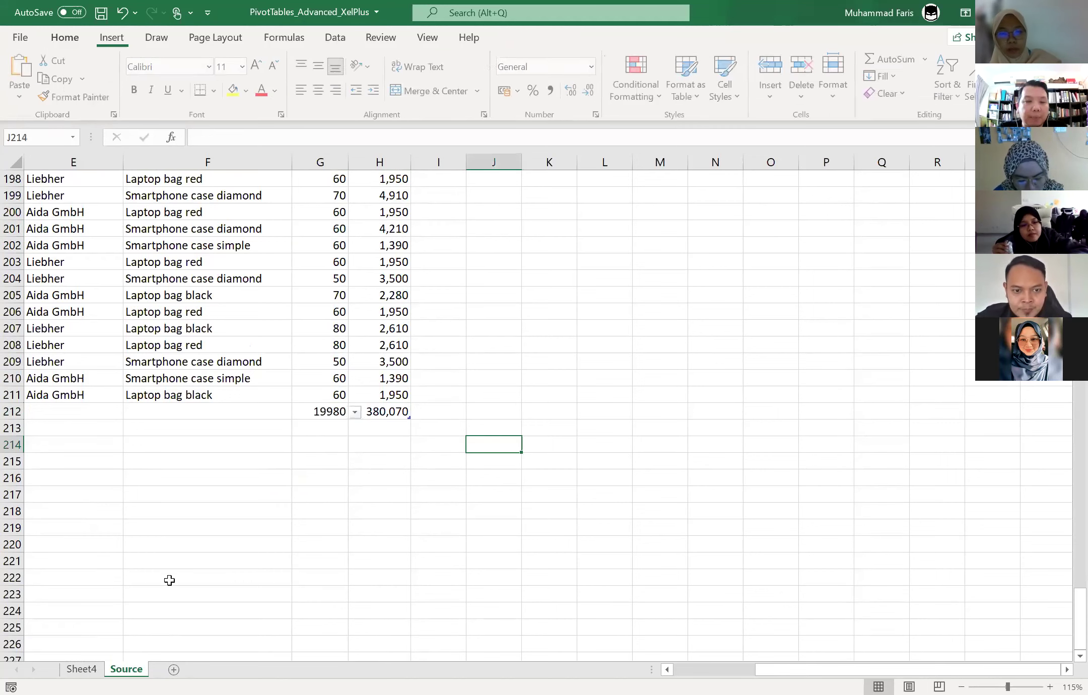
click(81, 669)
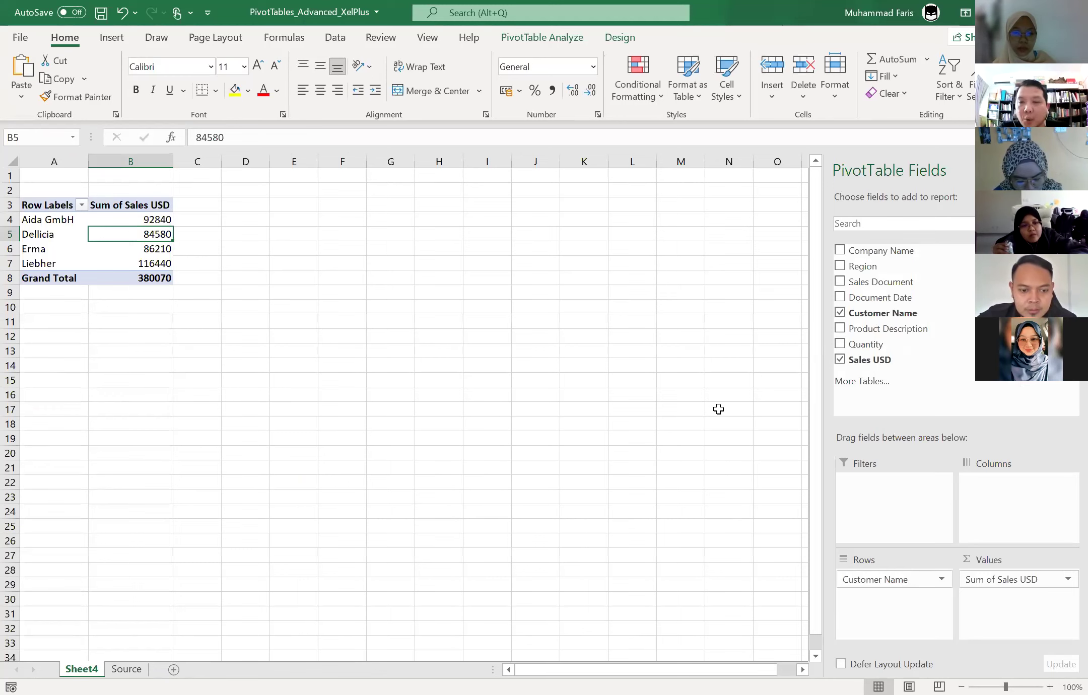
- Add Quantity to the pivot values and confirm its 19980 total against the Source sheet
click(840, 344)
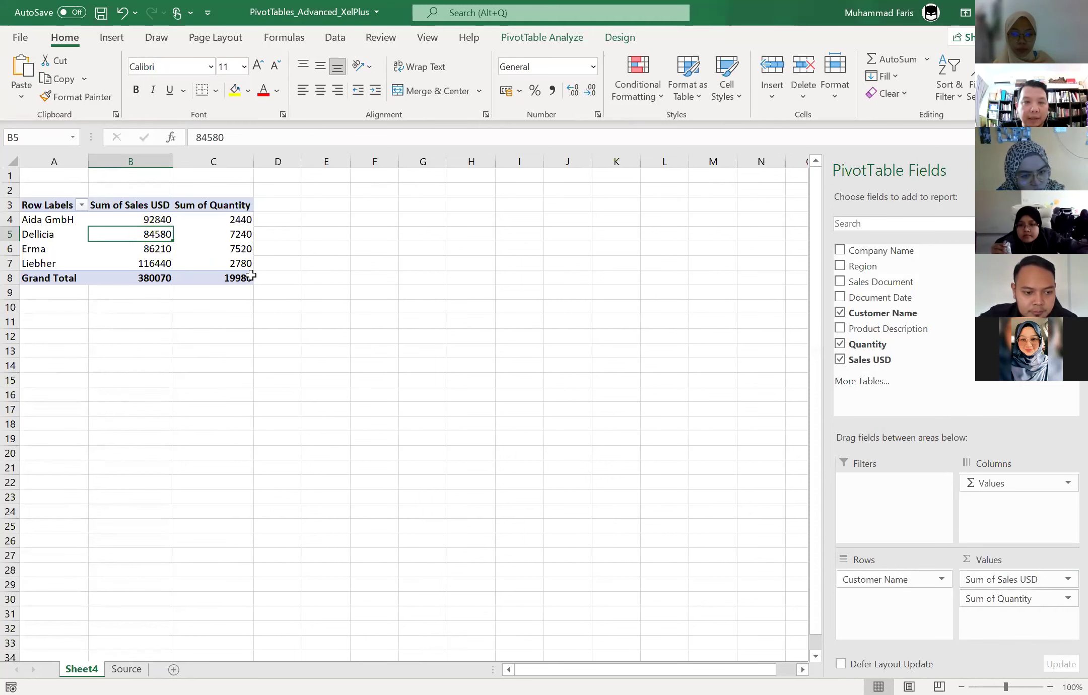
click(126, 669)
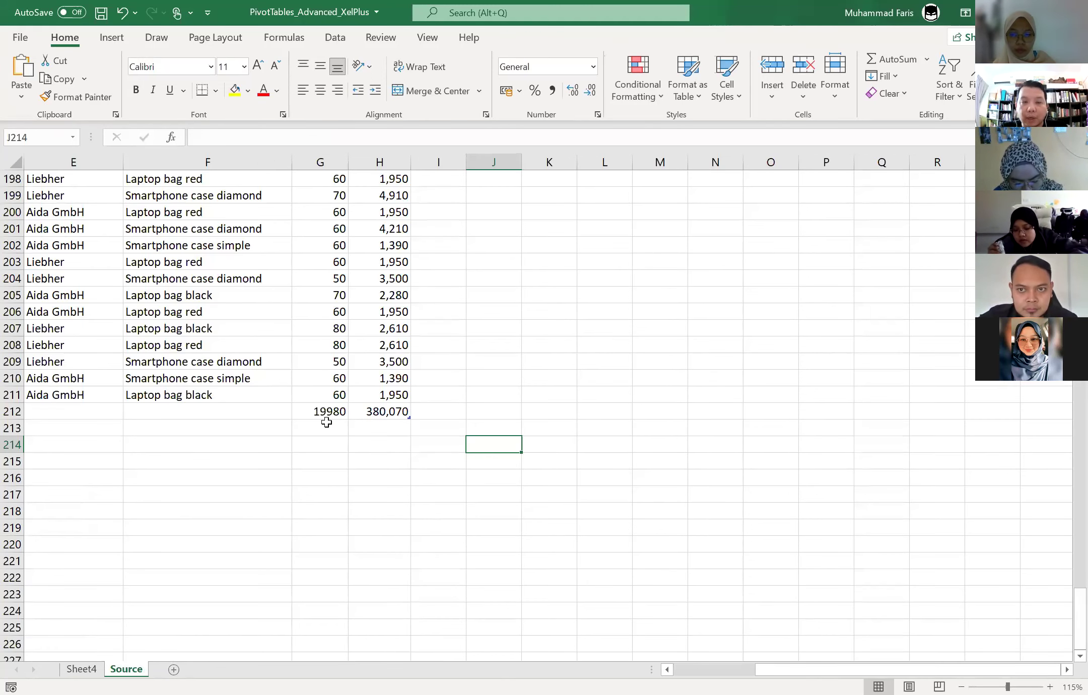
click(86, 668)
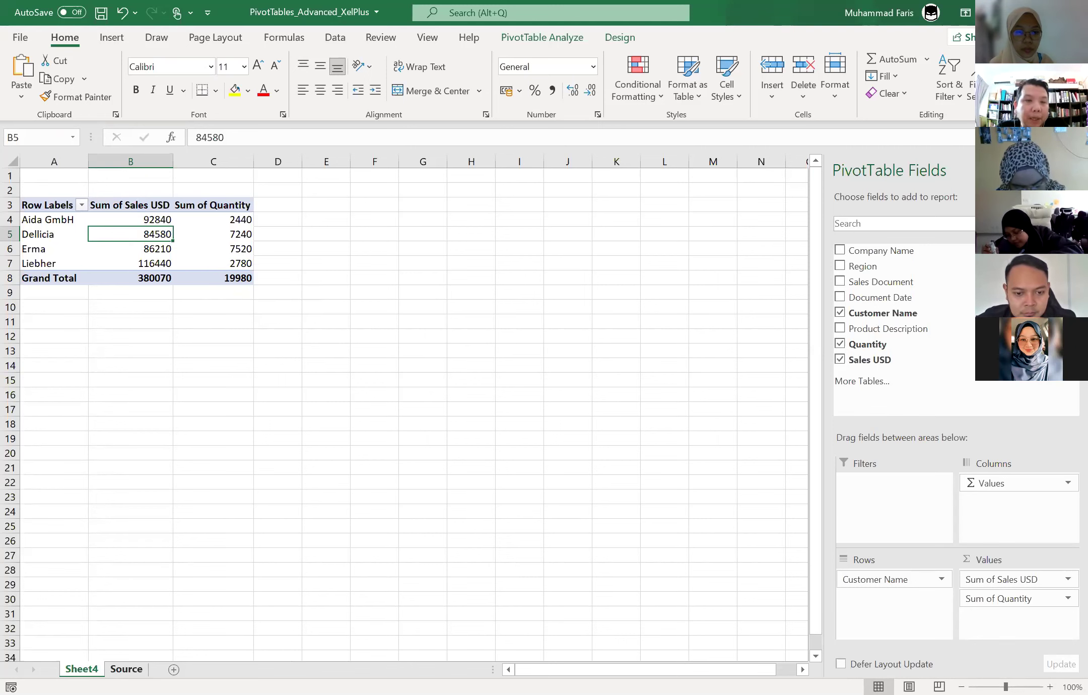
click(126, 669)
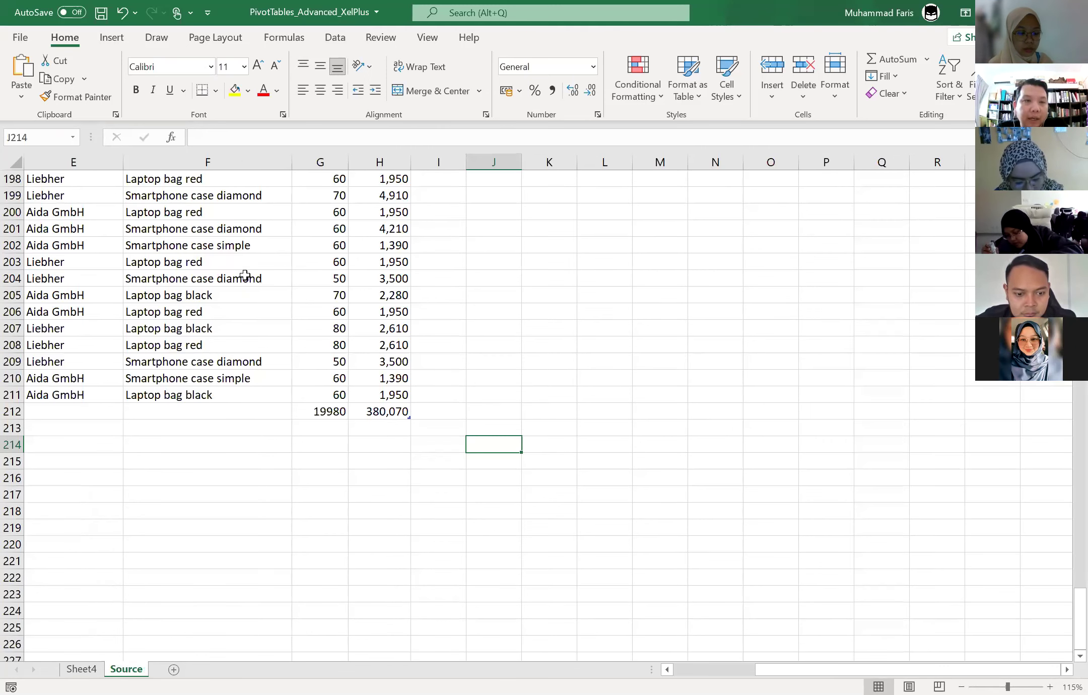
scroll(244, 275, up, 7)
scroll(244, 276, up, 3)
scroll(245, 275, up, 2)
scroll(237, 315, up, 7)
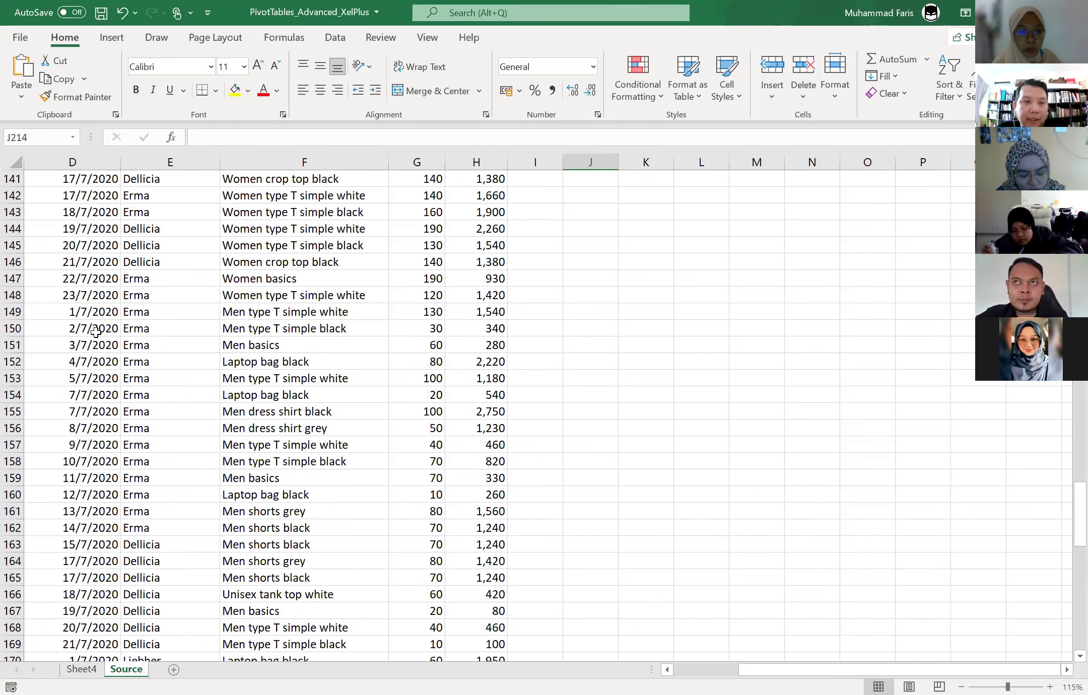
scroll(95, 332, left, 2)
scroll(138, 308, left, 1)
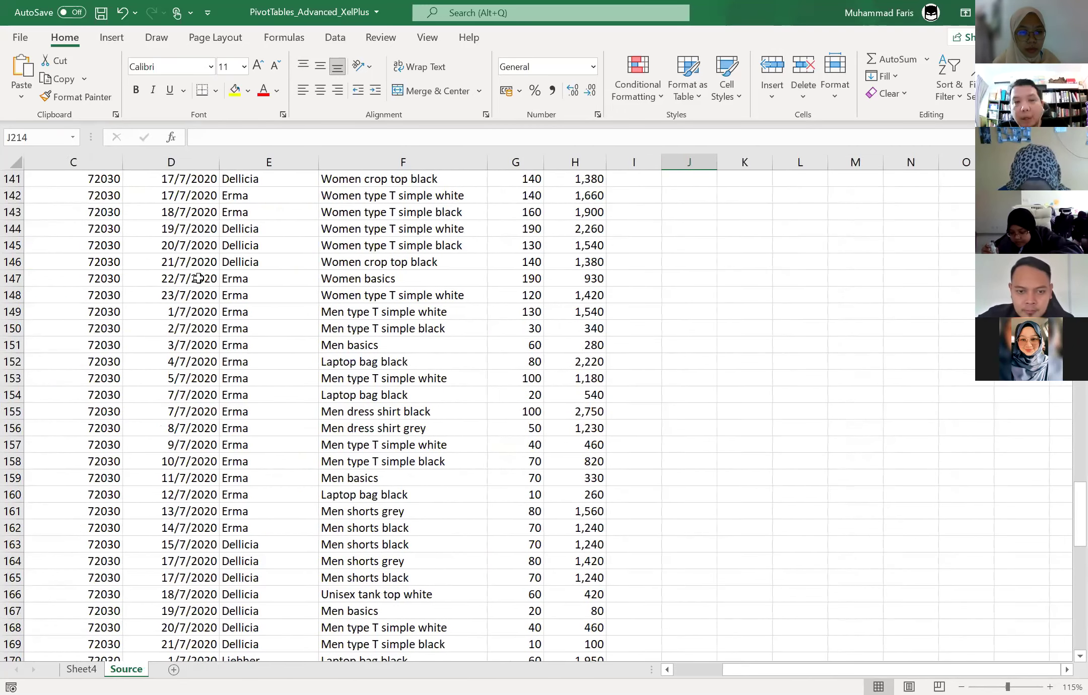
scroll(198, 278, up, 1)
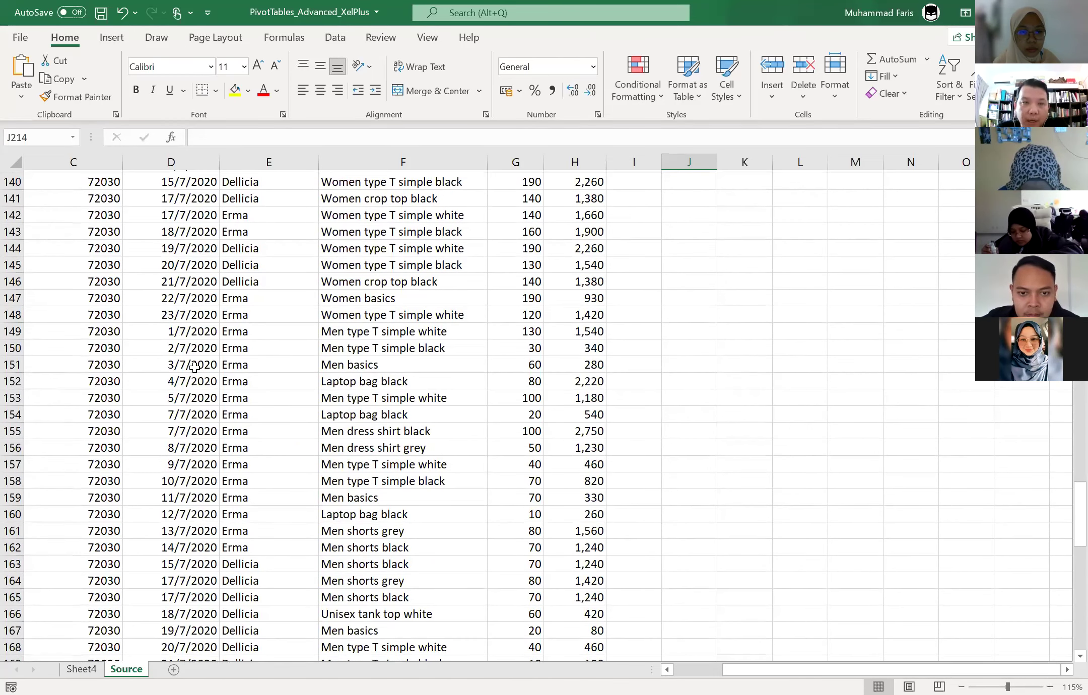
scroll(195, 369, up, 8)
scroll(194, 368, up, 2)
scroll(194, 369, up, 9)
scroll(194, 369, up, 1)
scroll(194, 368, up, 1)
scroll(195, 368, up, 2)
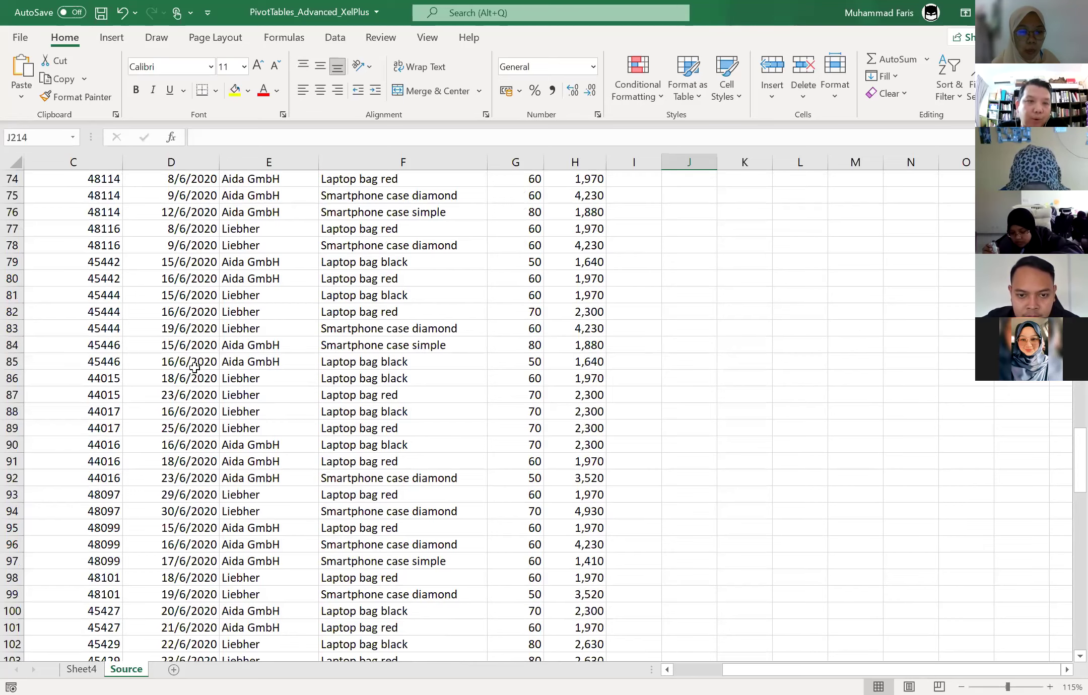
scroll(195, 368, up, 4)
scroll(194, 352, up, 3)
scroll(193, 325, up, 1)
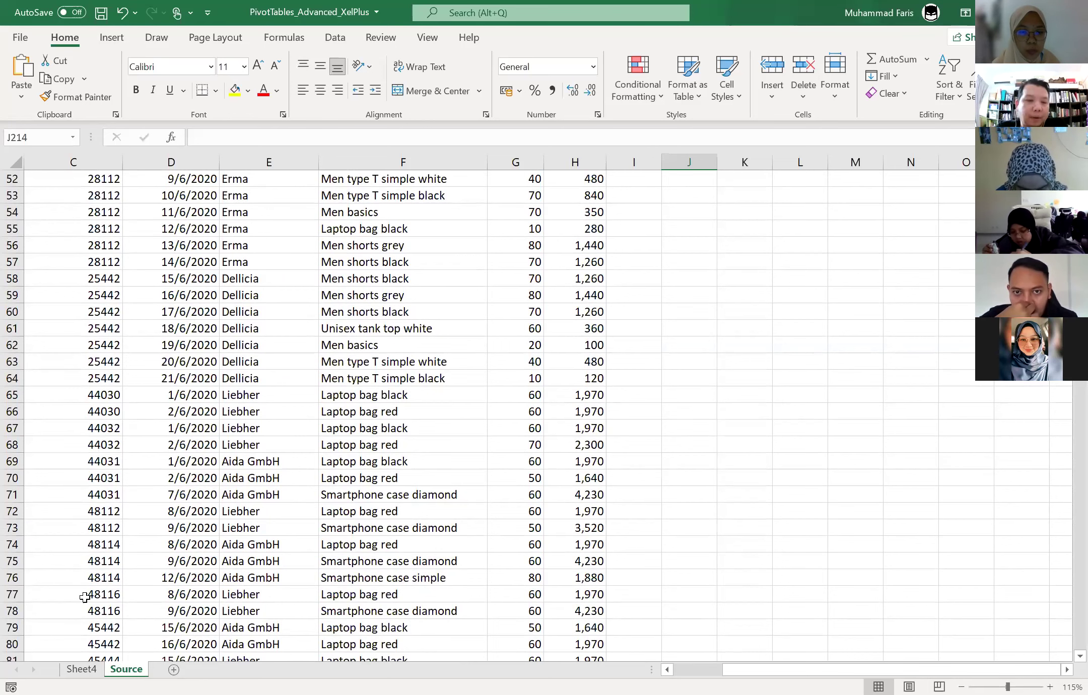
click(82, 669)
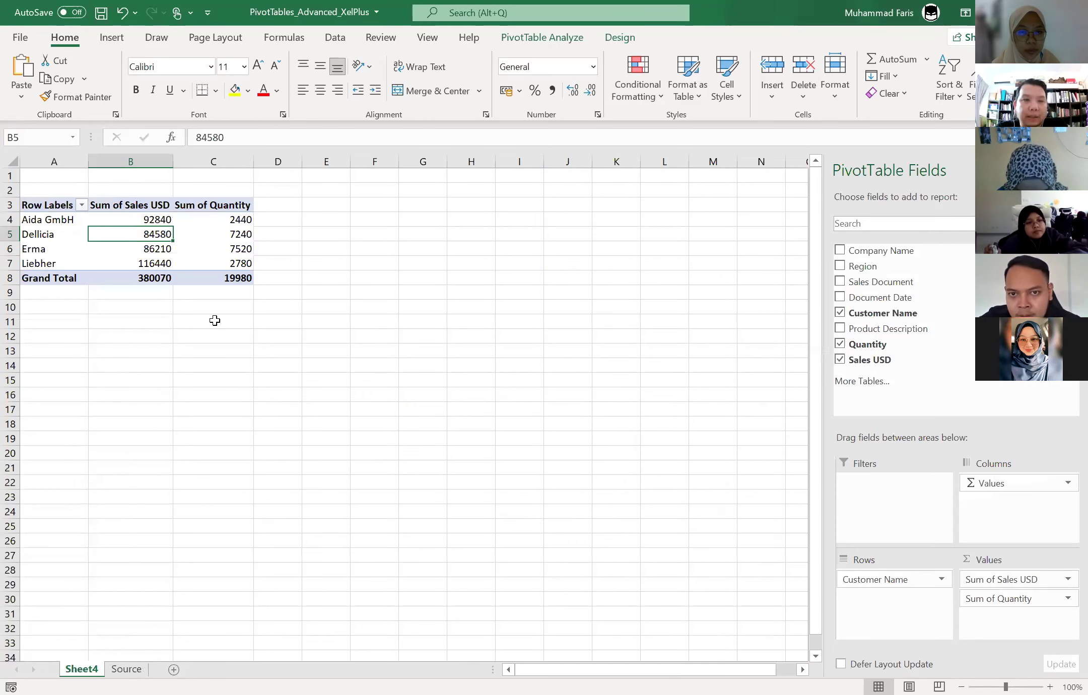
click(172, 249)
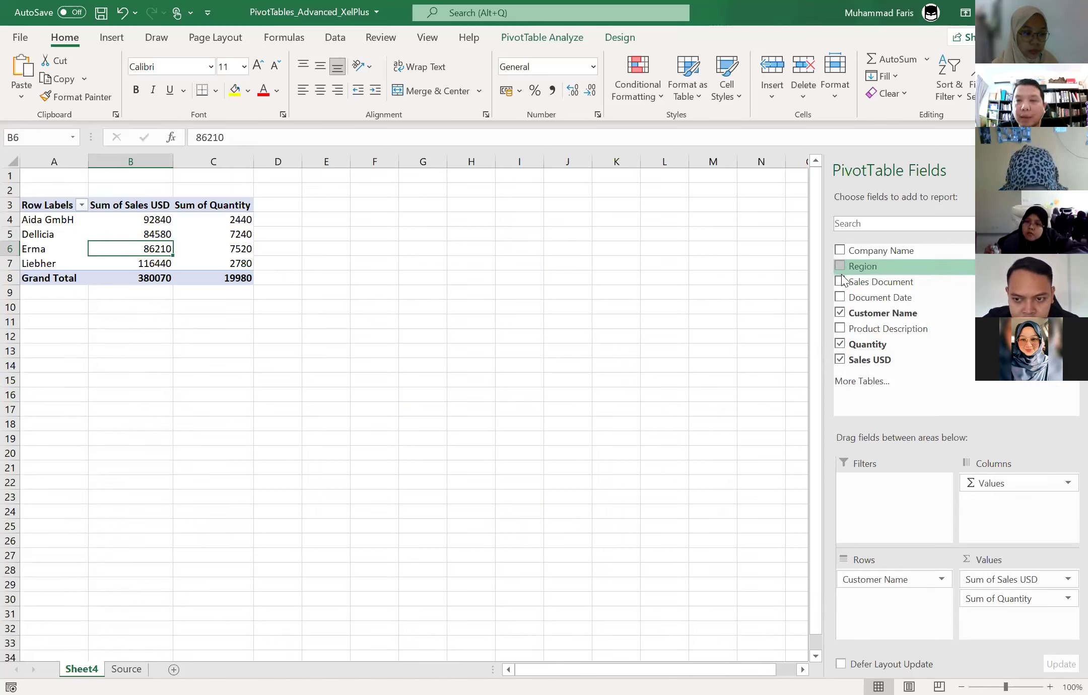
click(840, 297)
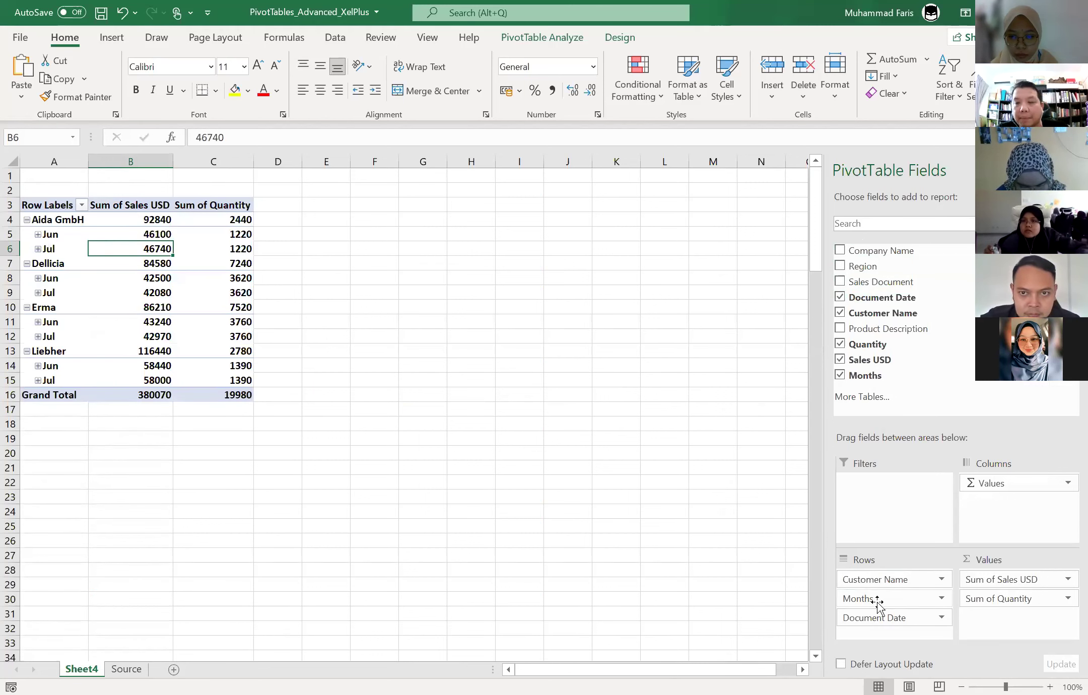
drag(878, 600, 888, 497)
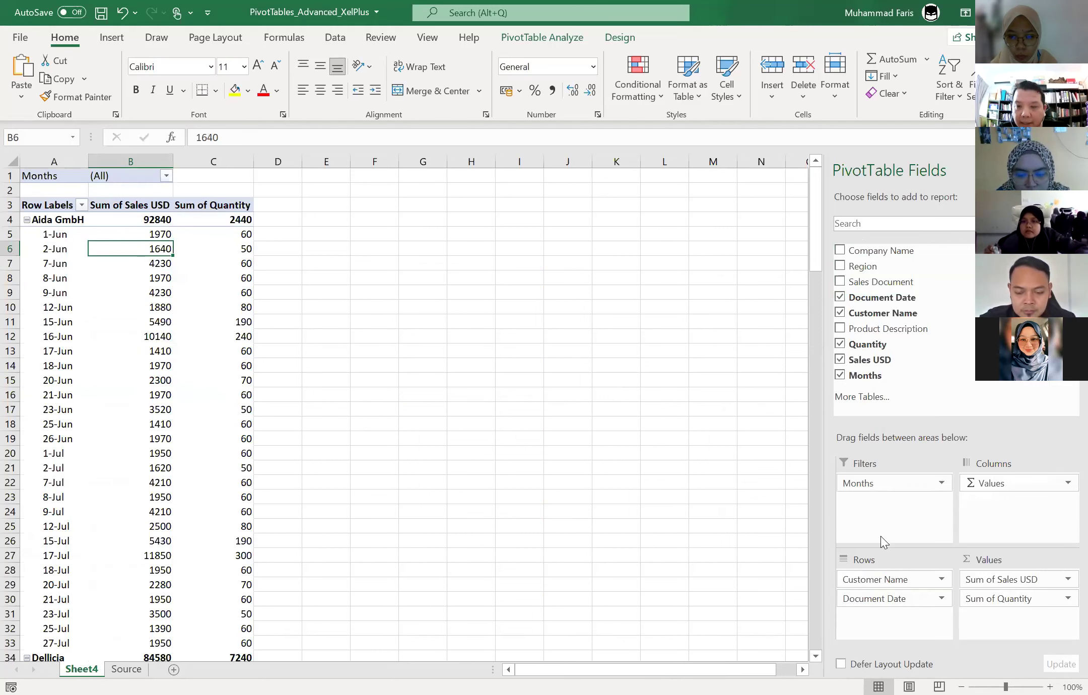
mouse_move(874, 599)
mouse_down()
mouse_move(746, 618)
mouse_move(661, 587)
mouse_up()
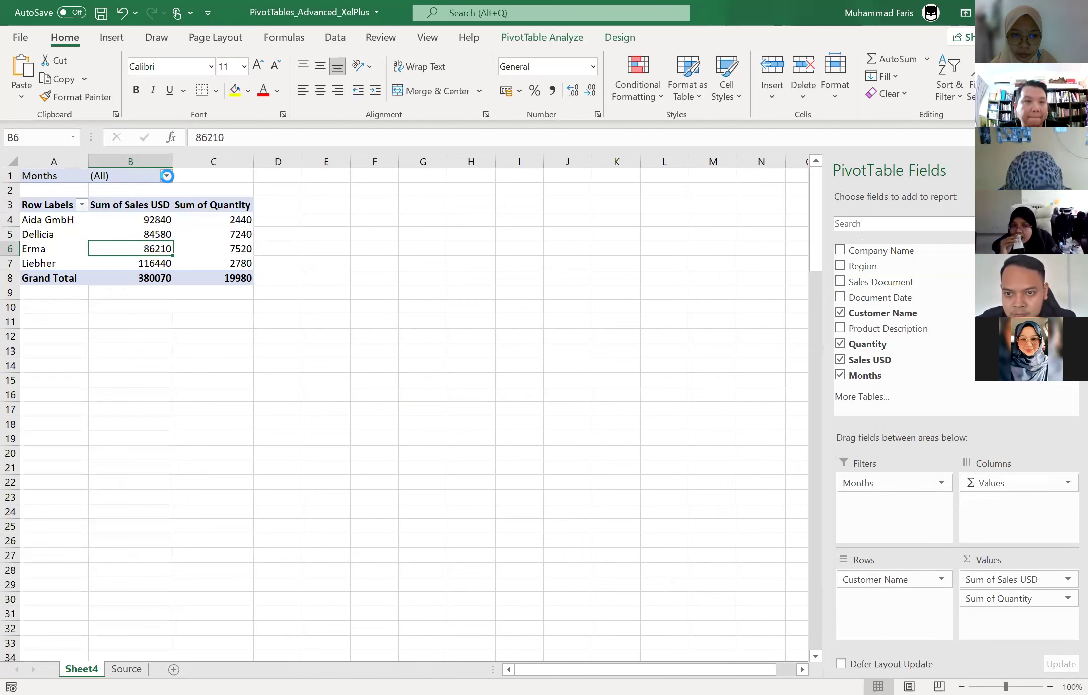
click(166, 176)
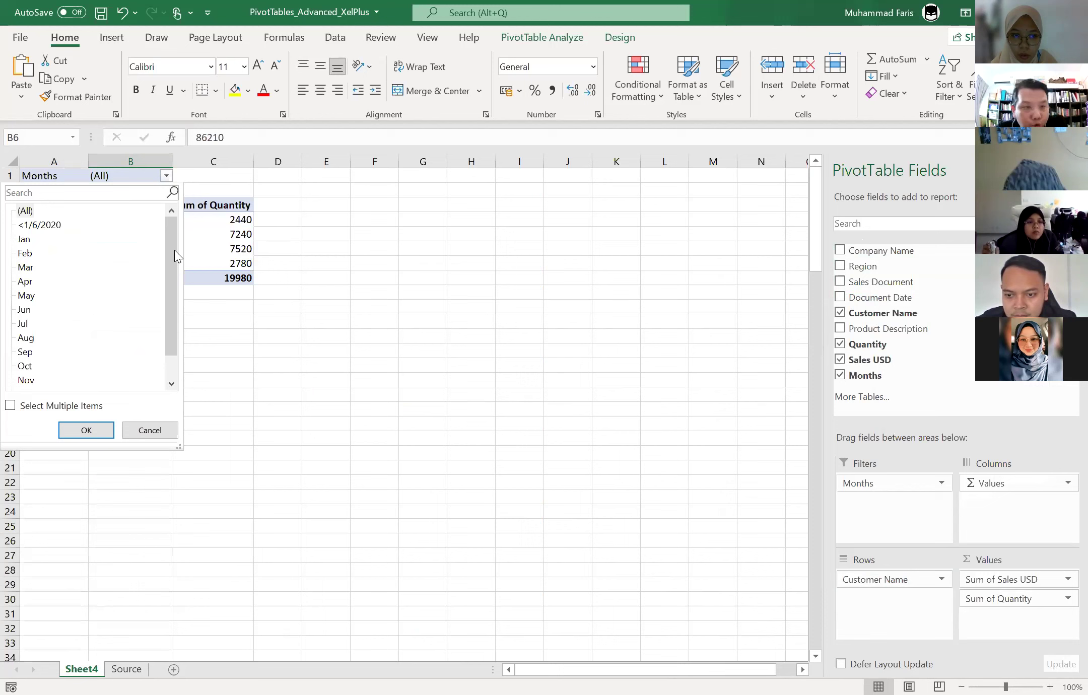
click(184, 196)
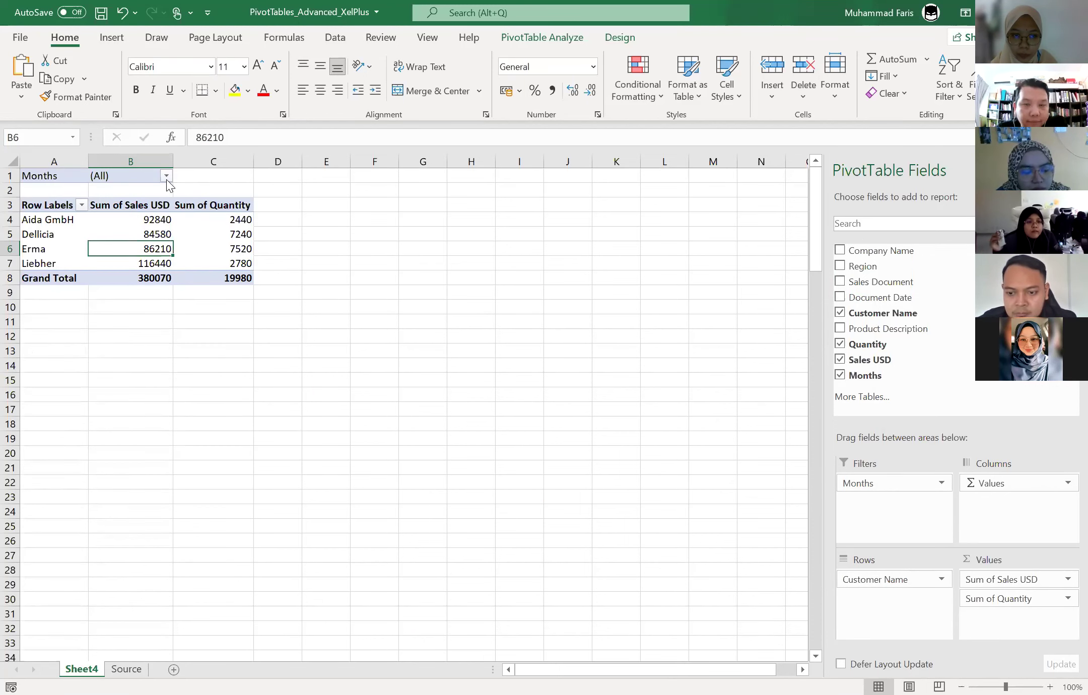
click(940, 483)
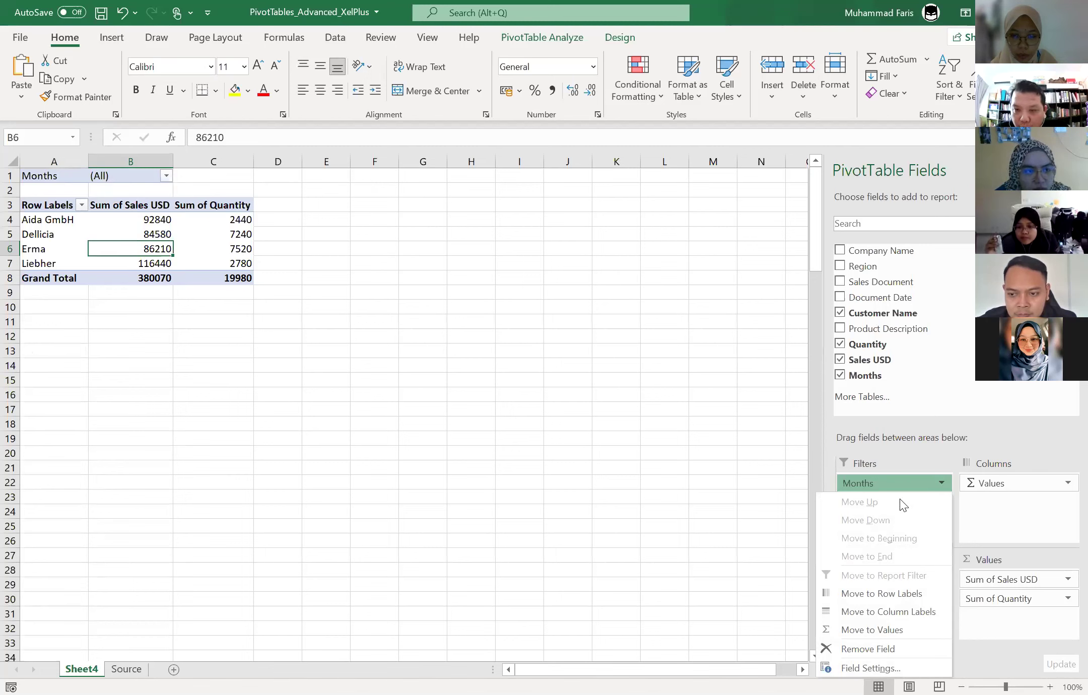
drag(894, 484, 665, 479)
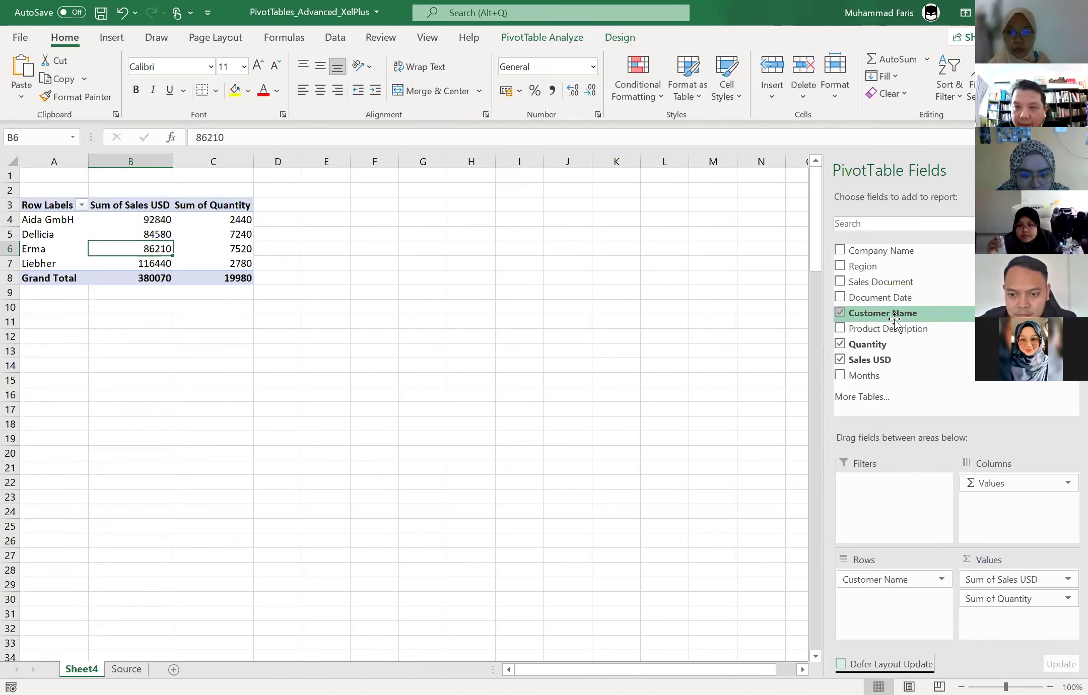
- Add Document Date as a report filter and filter the pivot to 1-Jan
drag(932, 301, 901, 484)
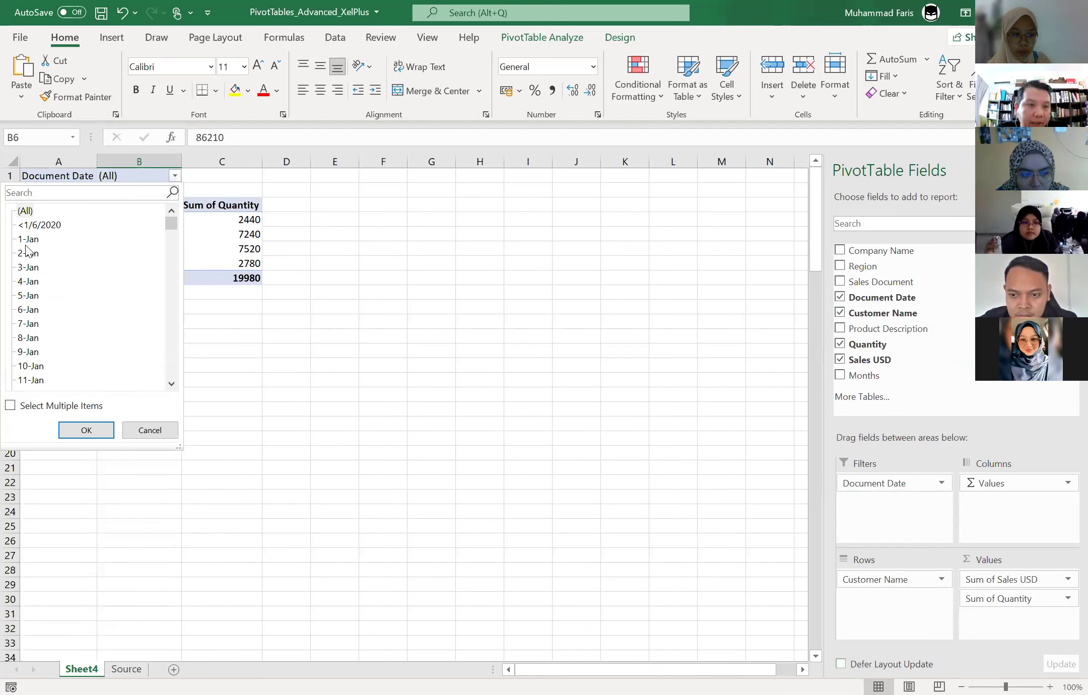
click(11, 407)
click(11, 407)
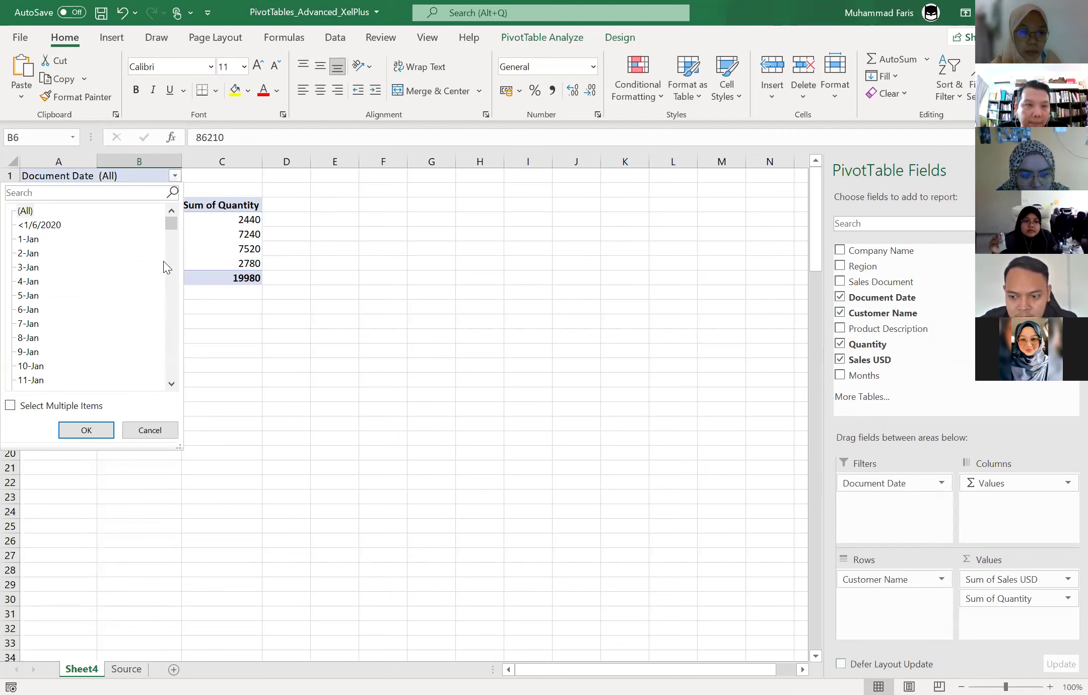
click(169, 250)
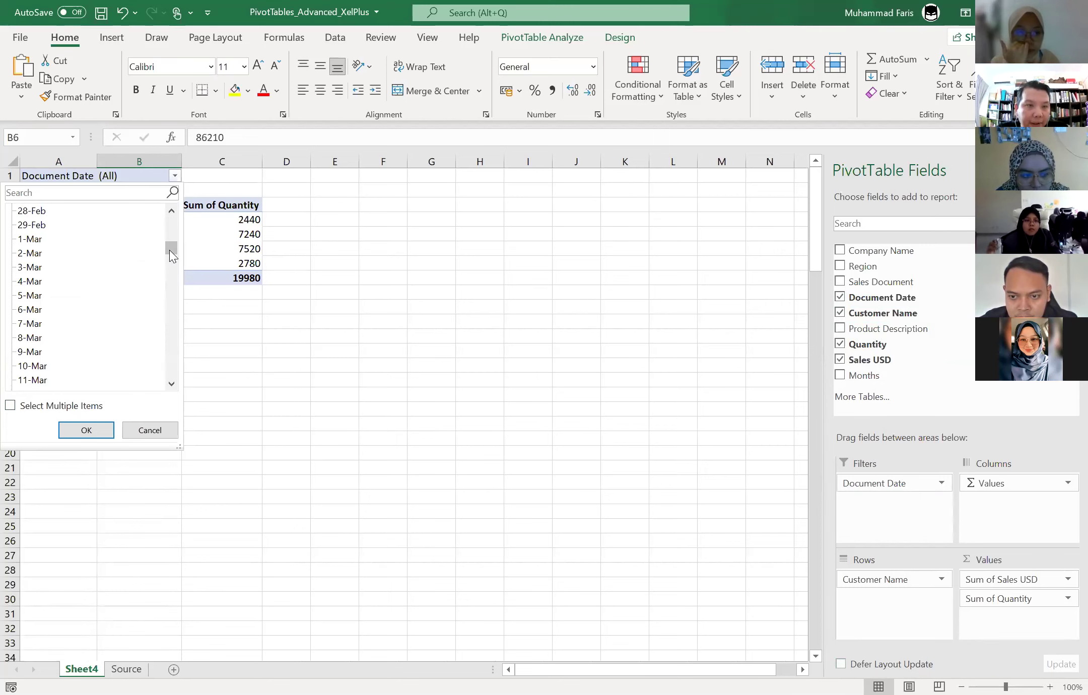
scroll(167, 296, down, 3)
click(166, 297)
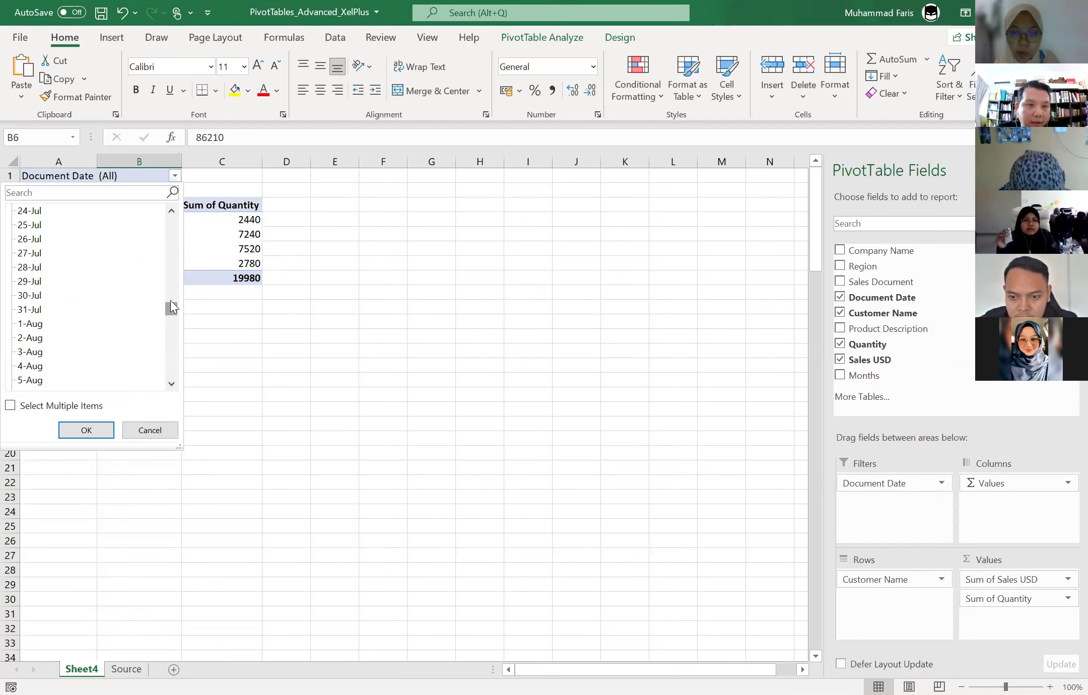
drag(171, 300, 169, 222)
click(28, 239)
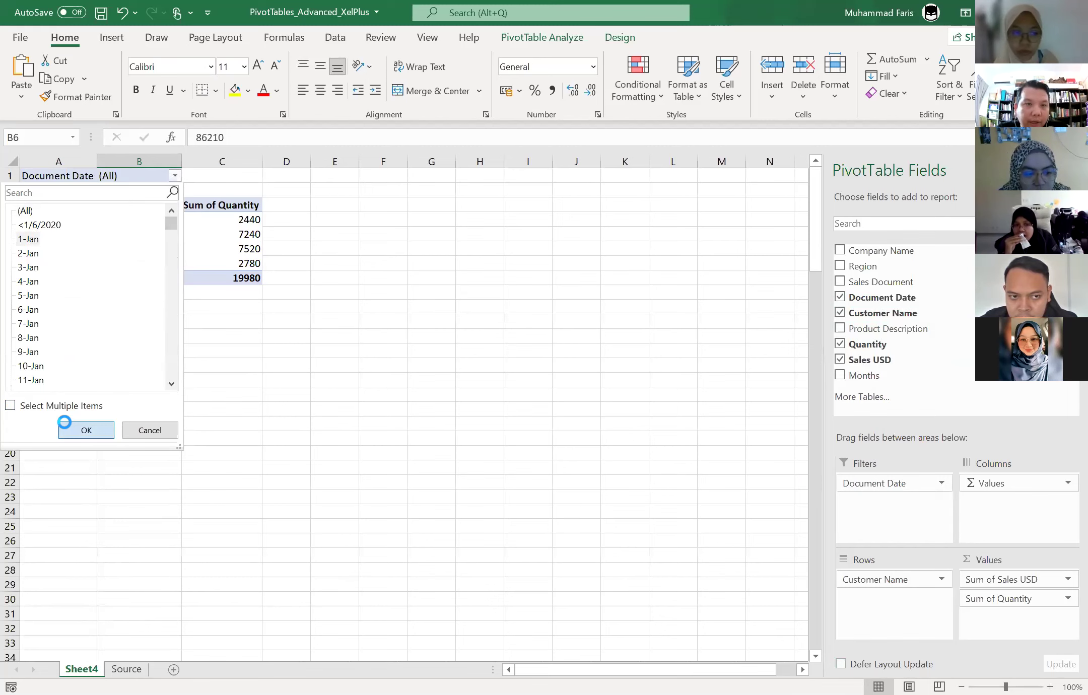
click(64, 426)
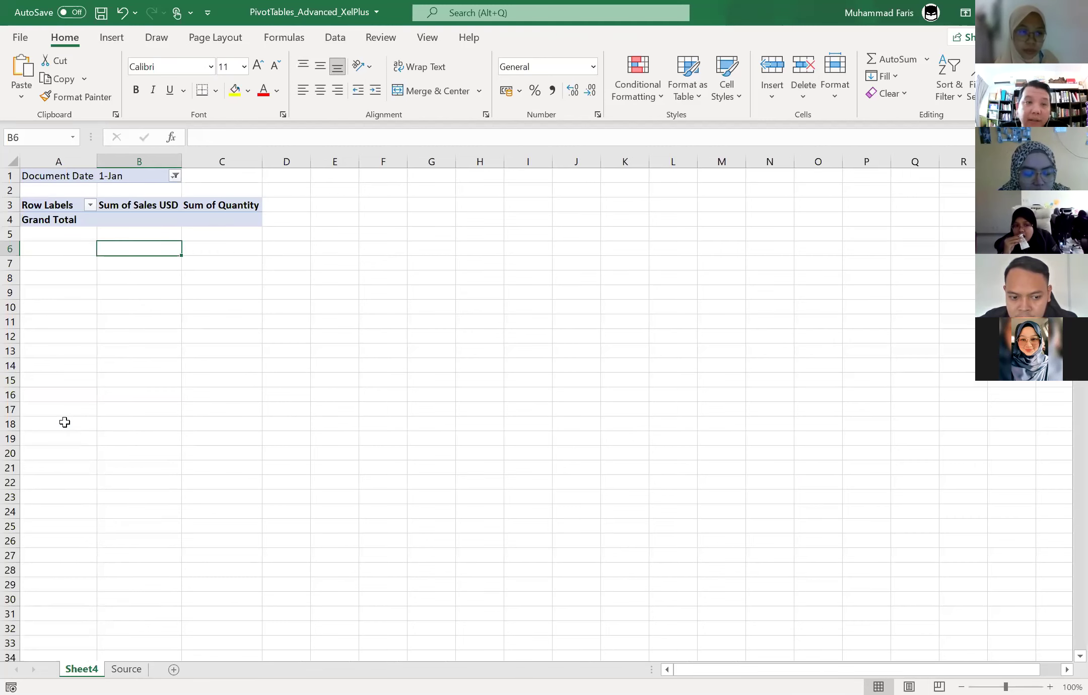
- Remove the Document Date filter so all four customers show with 380070 and 19980 totals
click(151, 176)
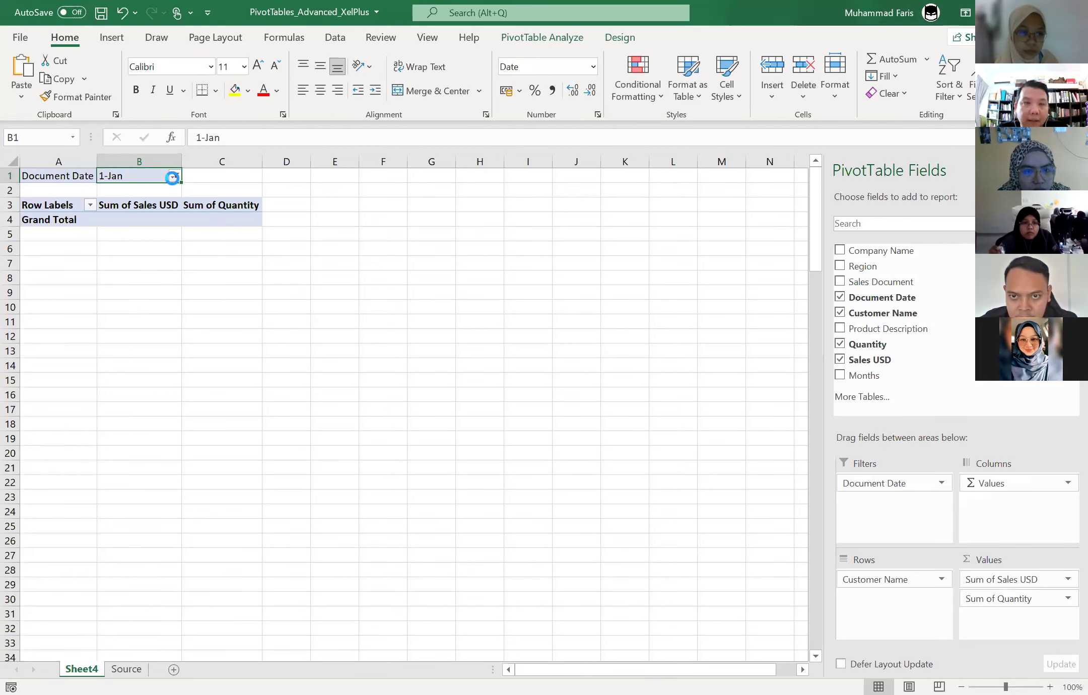
key(alt+Down)
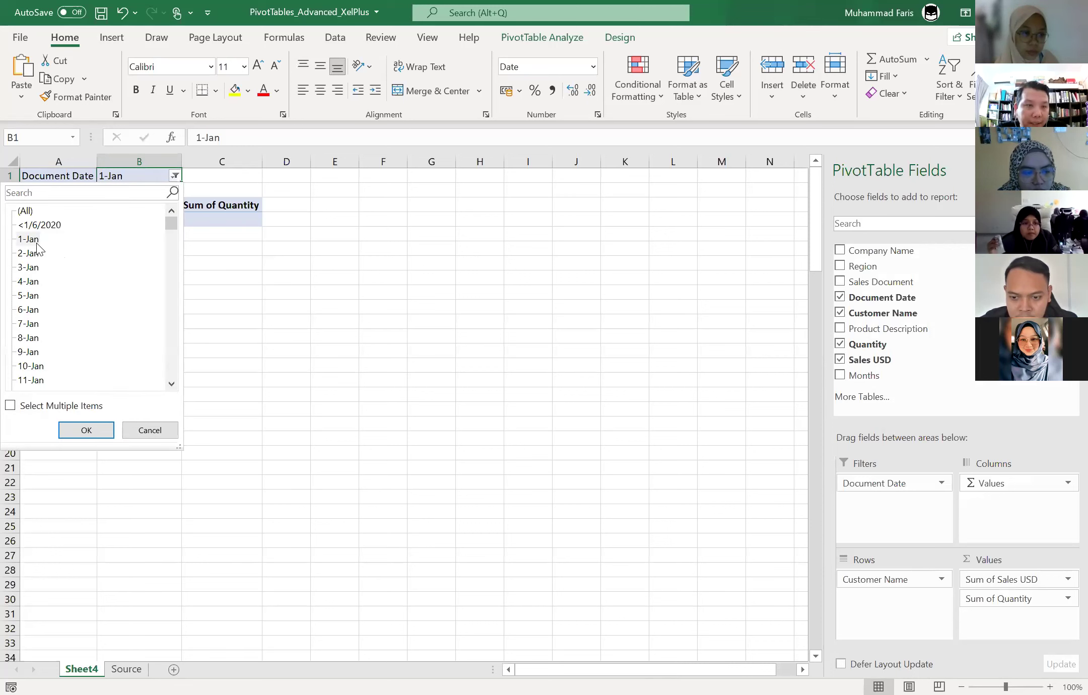
click(37, 241)
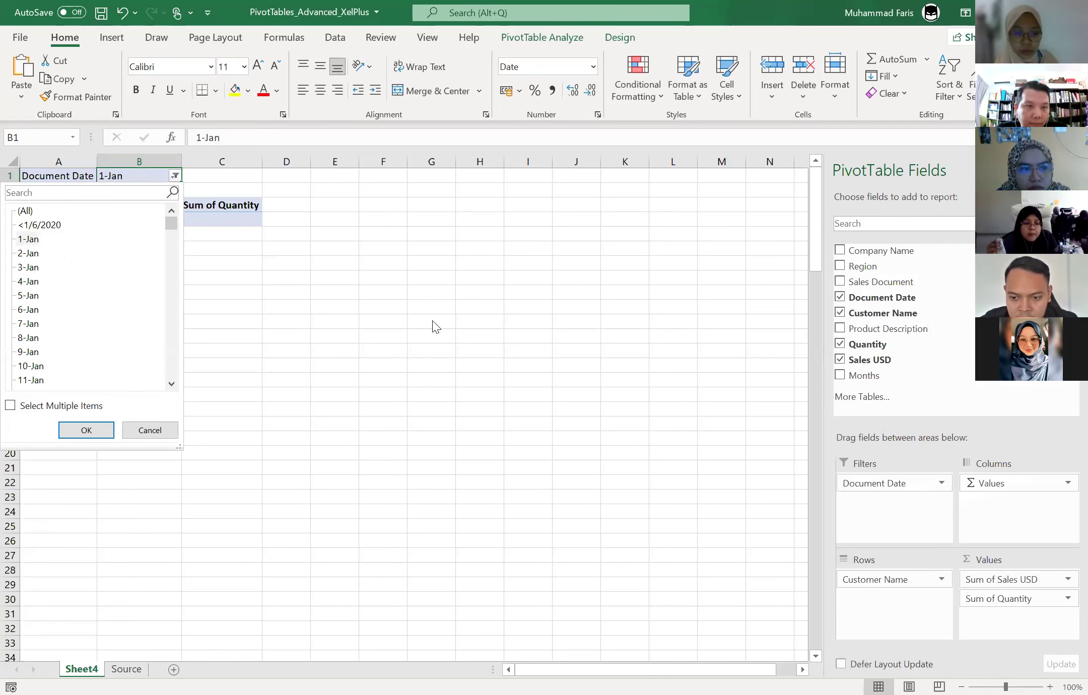
click(174, 177)
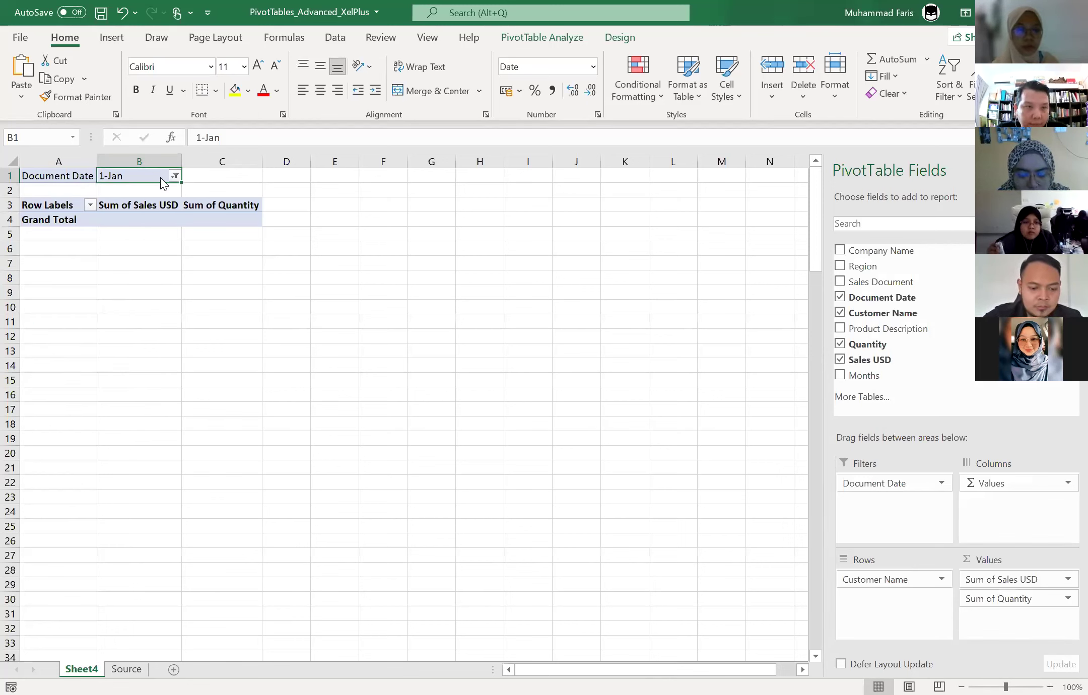
click(174, 176)
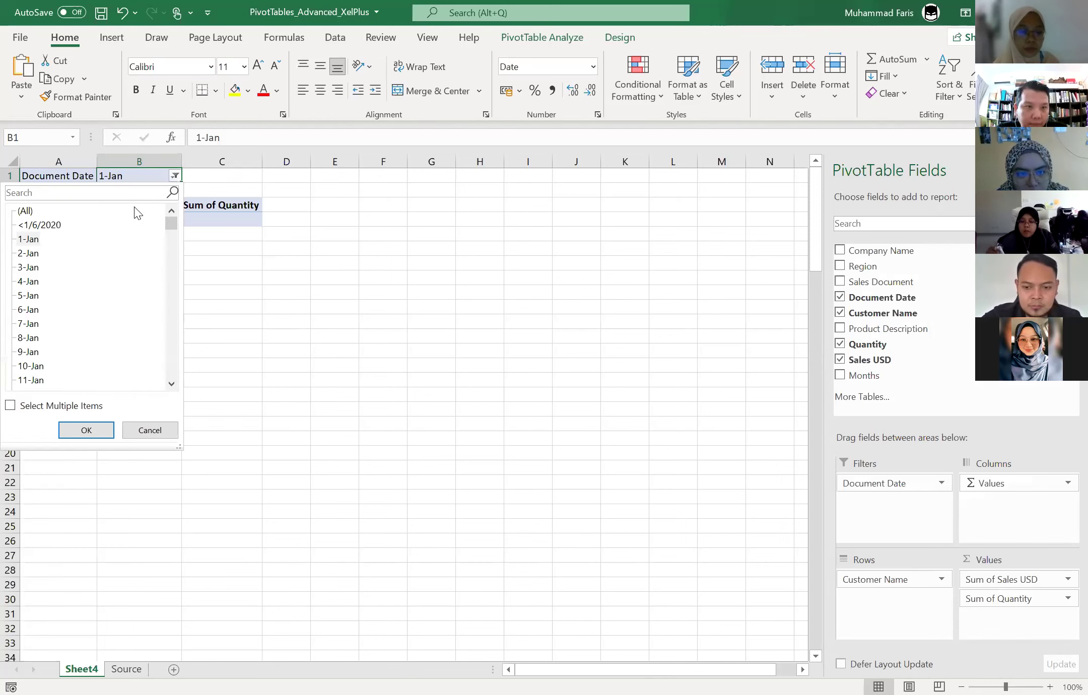
click(140, 176)
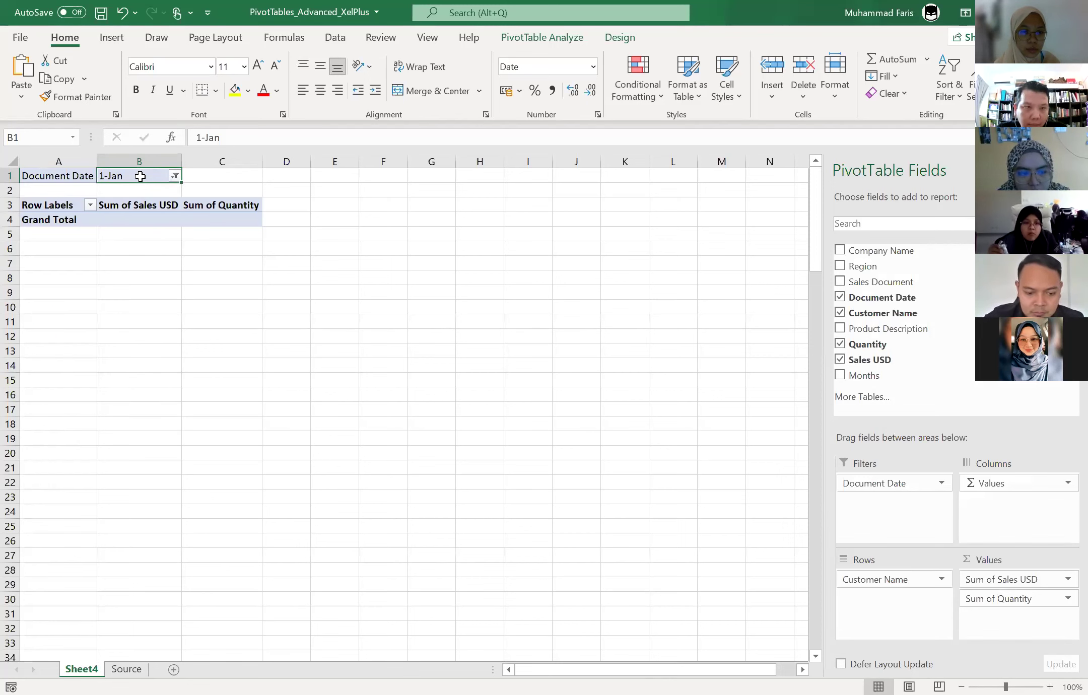
right_click(140, 176)
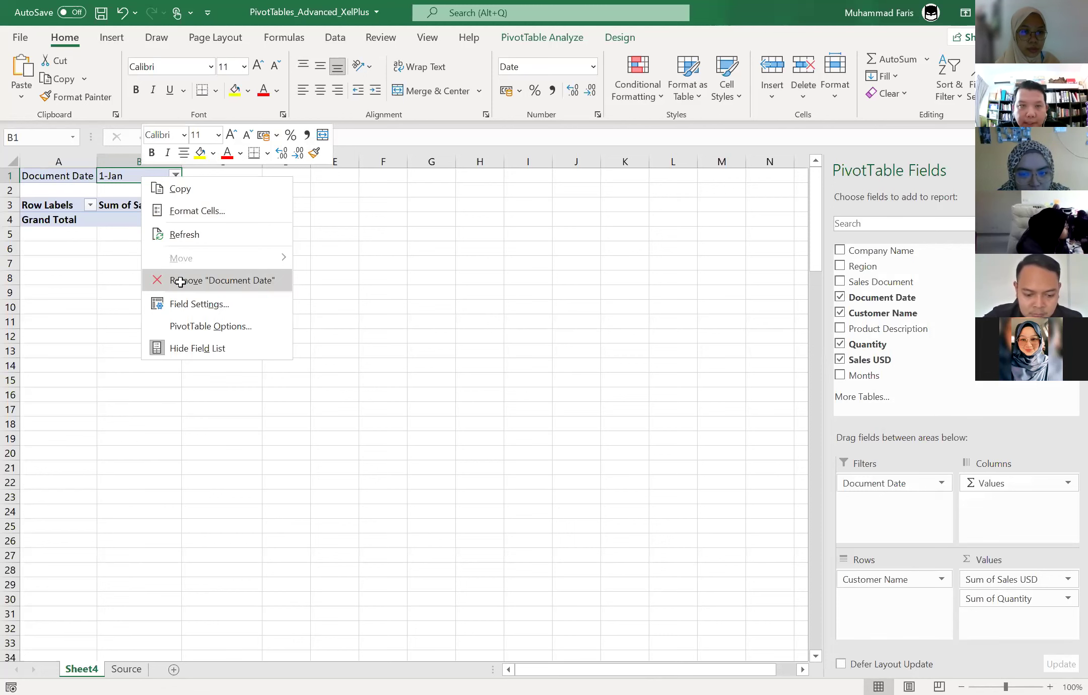
click(180, 280)
click(300, 247)
- Add Document Date to the rows, grouped by month, and expand June into daily dates
drag(65, 234, 66, 263)
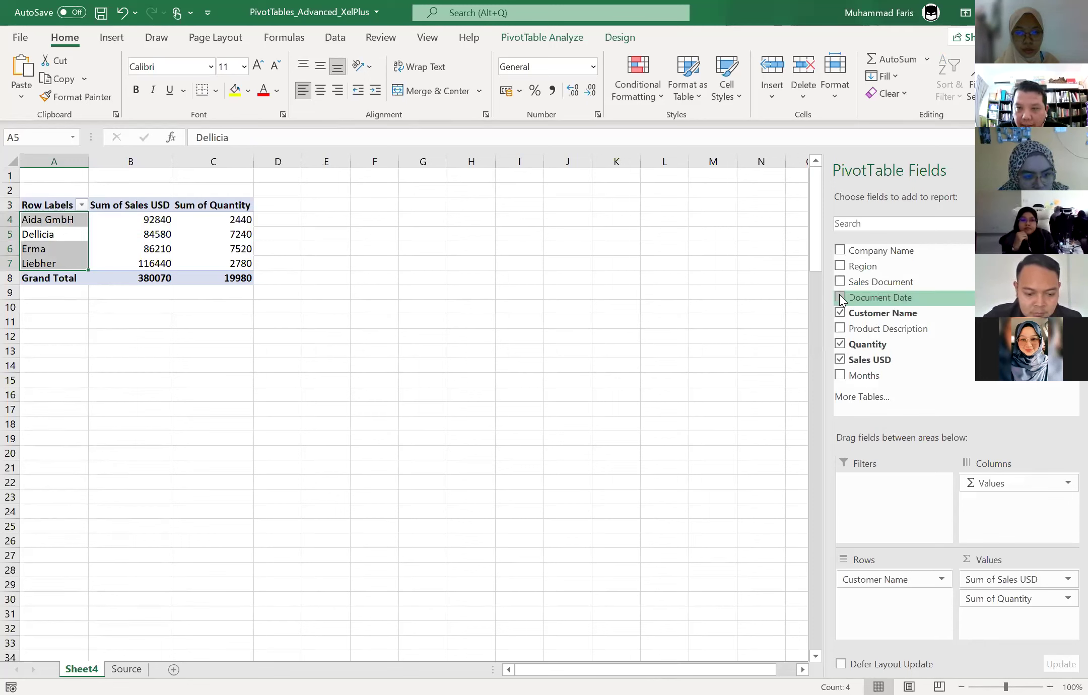
drag(839, 294, 879, 579)
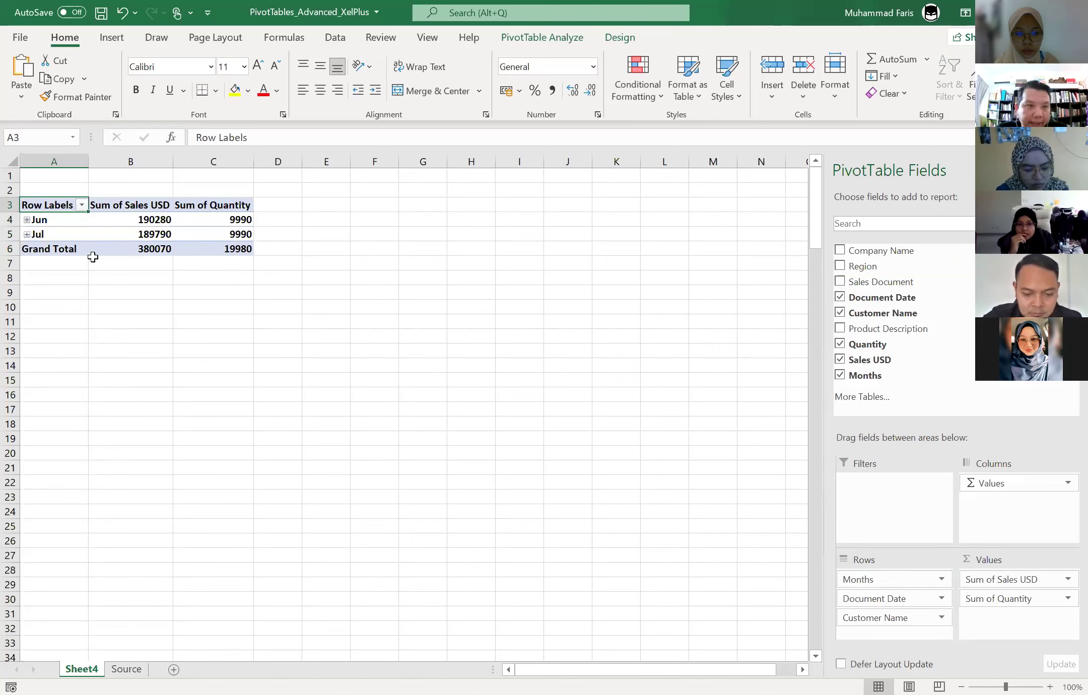
click(27, 220)
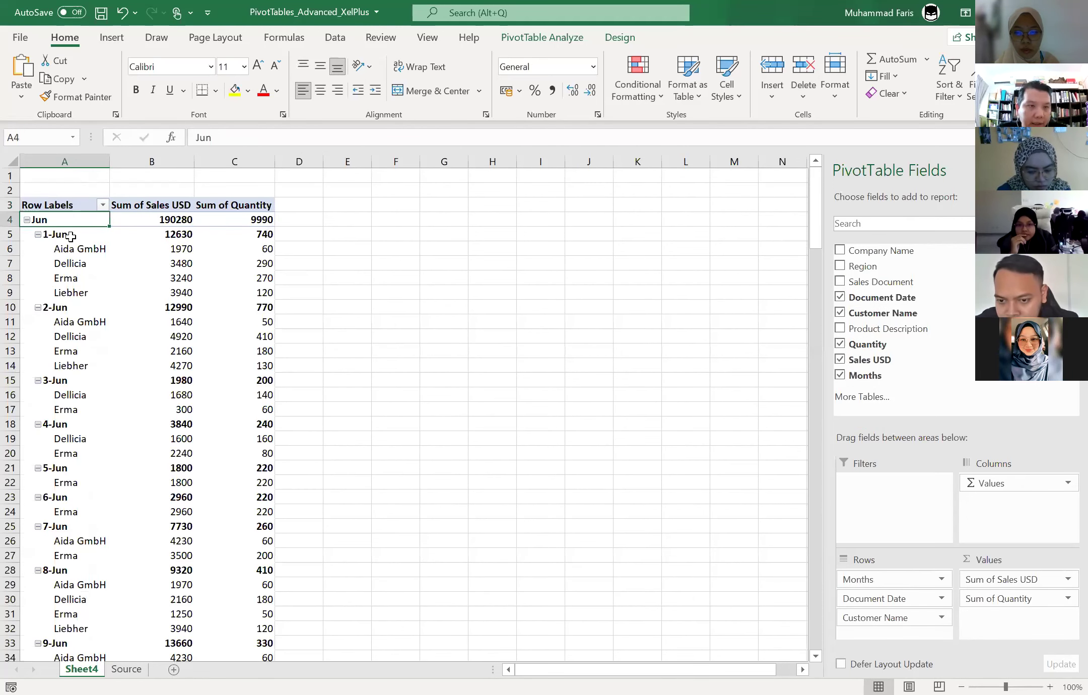
- Expand July into its daily dates and jump back to the top of the pivot
scroll(58, 306, down, 3)
scroll(63, 312, down, 5)
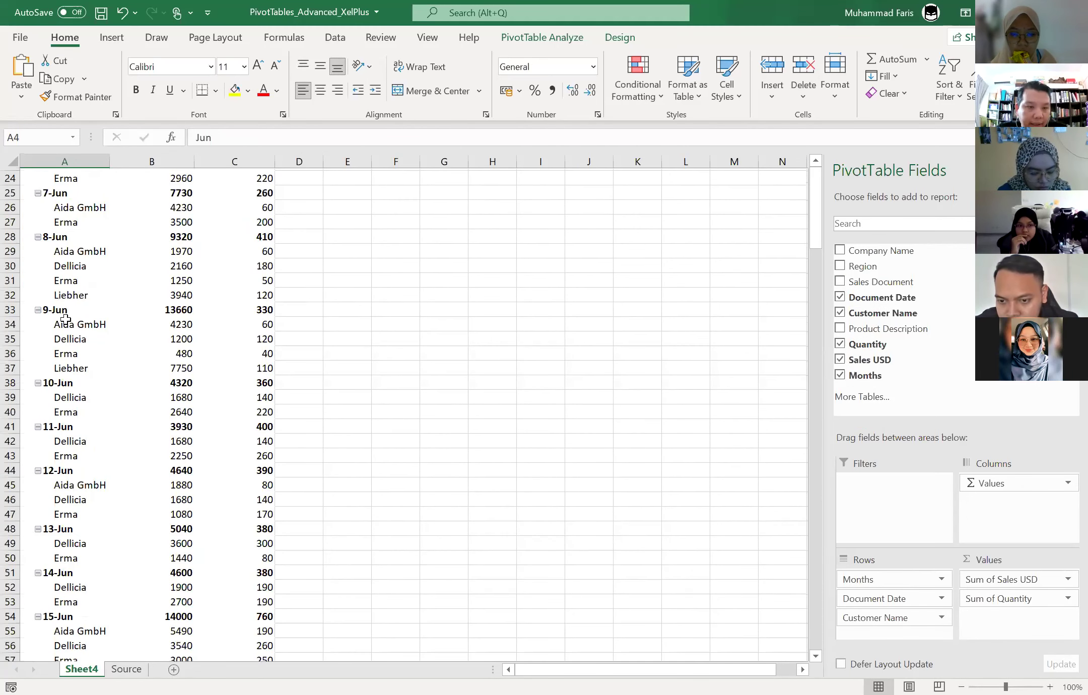
scroll(71, 363, down, 8)
scroll(76, 430, down, 7)
scroll(82, 429, down, 5)
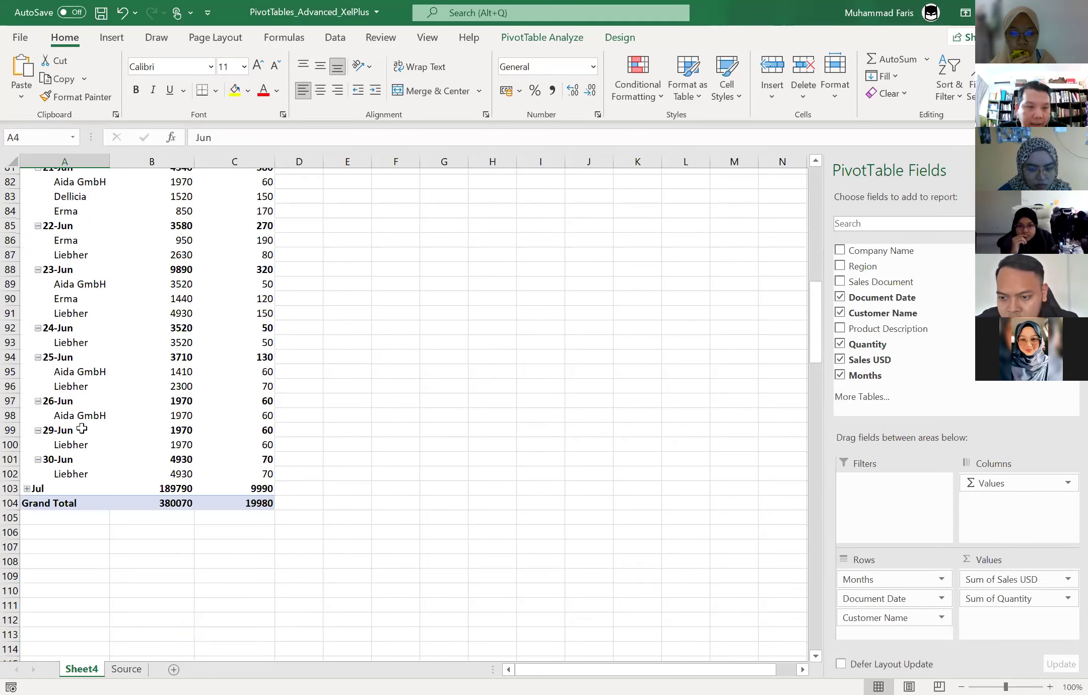
scroll(83, 428, up, 3)
scroll(80, 431, down, 2)
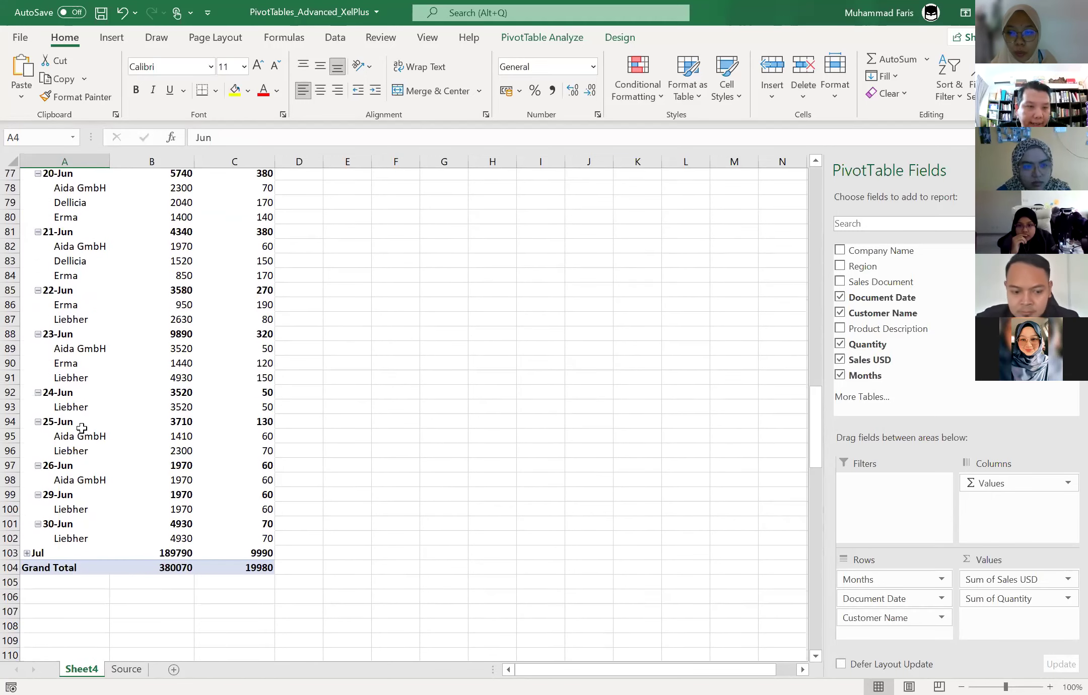
click(27, 556)
scroll(73, 429, up, 8)
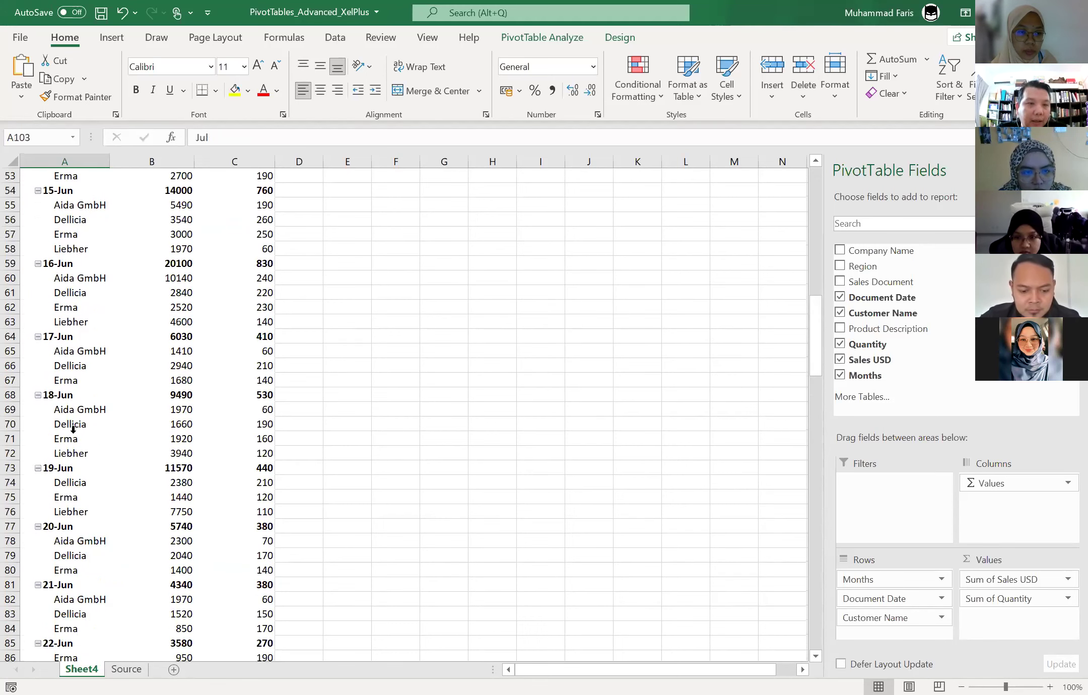
scroll(71, 504, up, 11)
scroll(72, 503, up, 6)
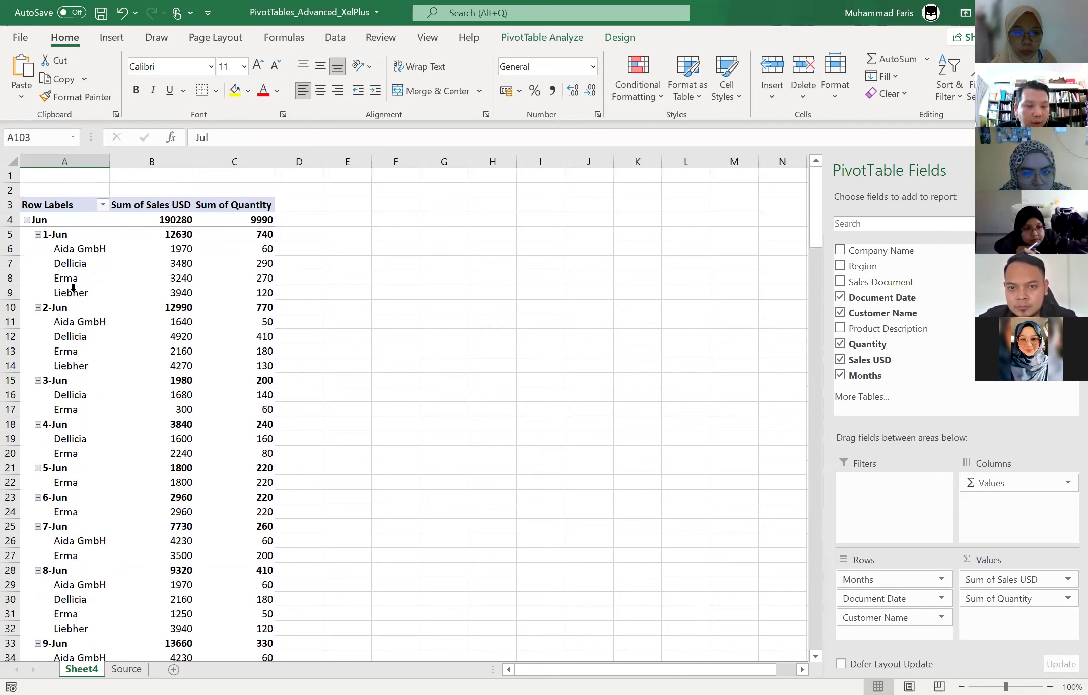
key(ctrl+Up)
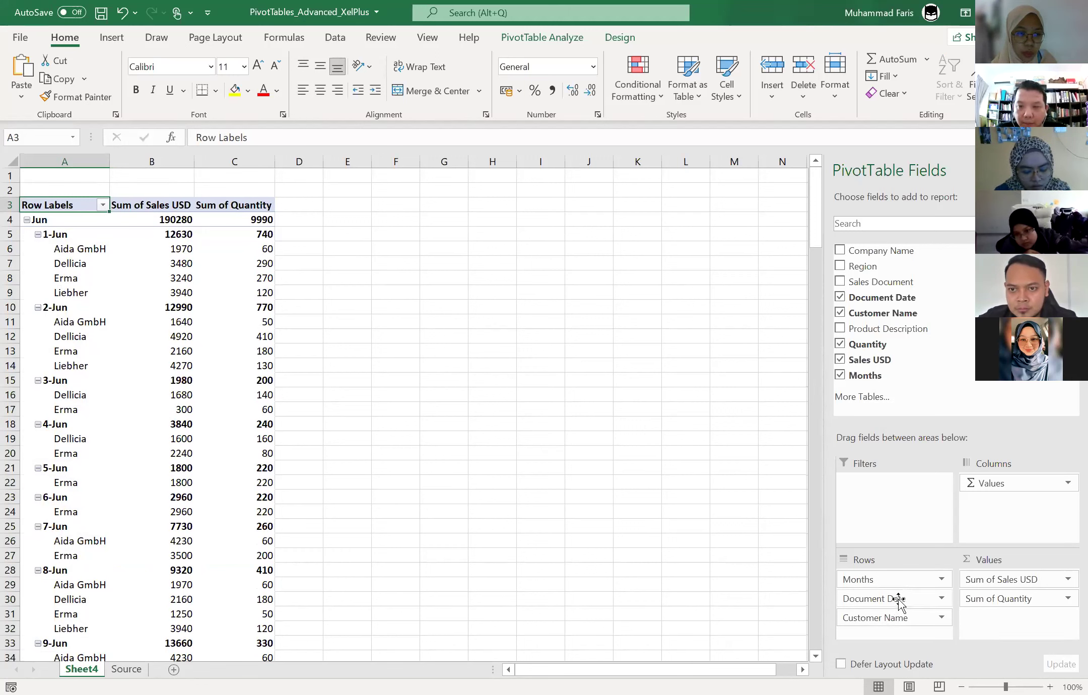
- Drag Document Date and Months out of Rows, leaving only Customer Name totals
drag(899, 602, 703, 591)
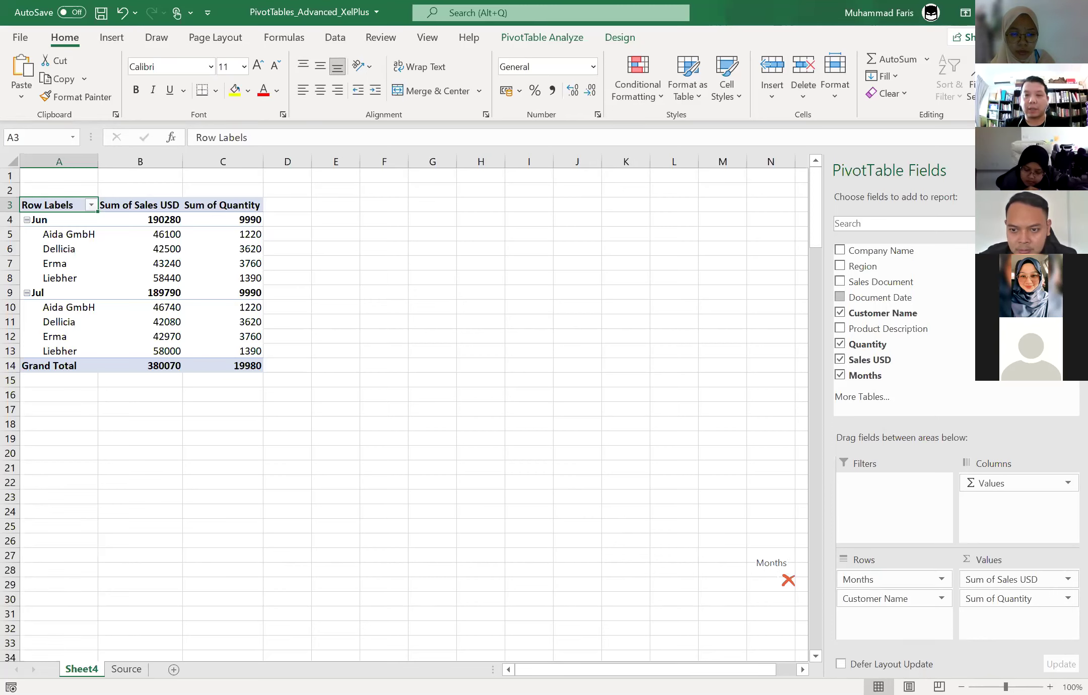
drag(868, 579, 646, 547)
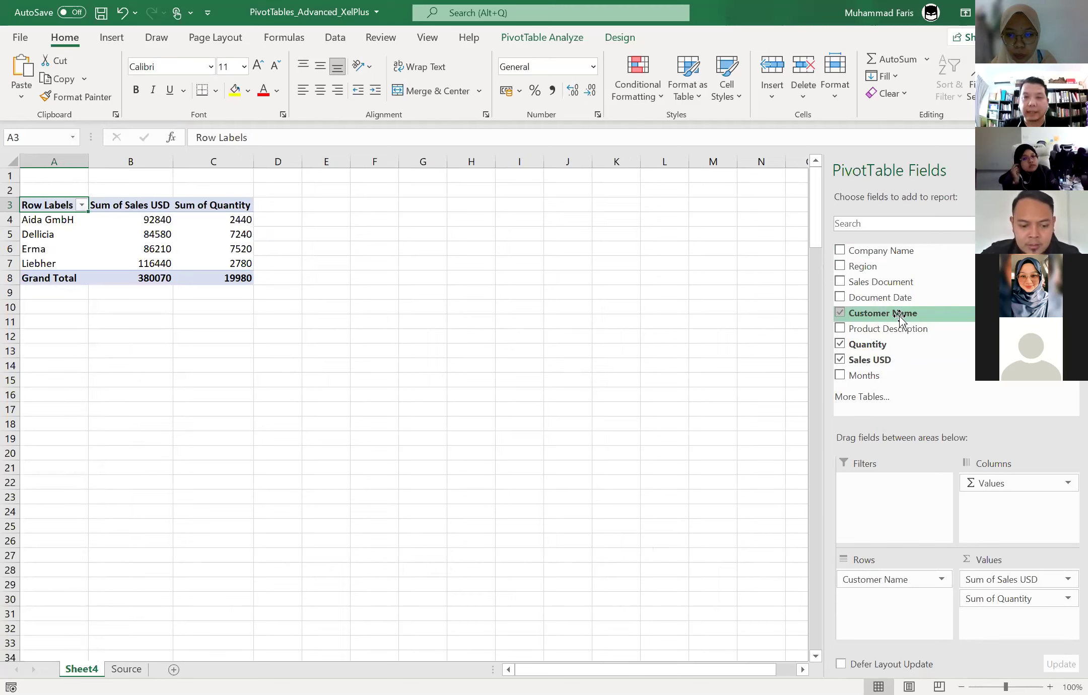
drag(900, 316, 901, 572)
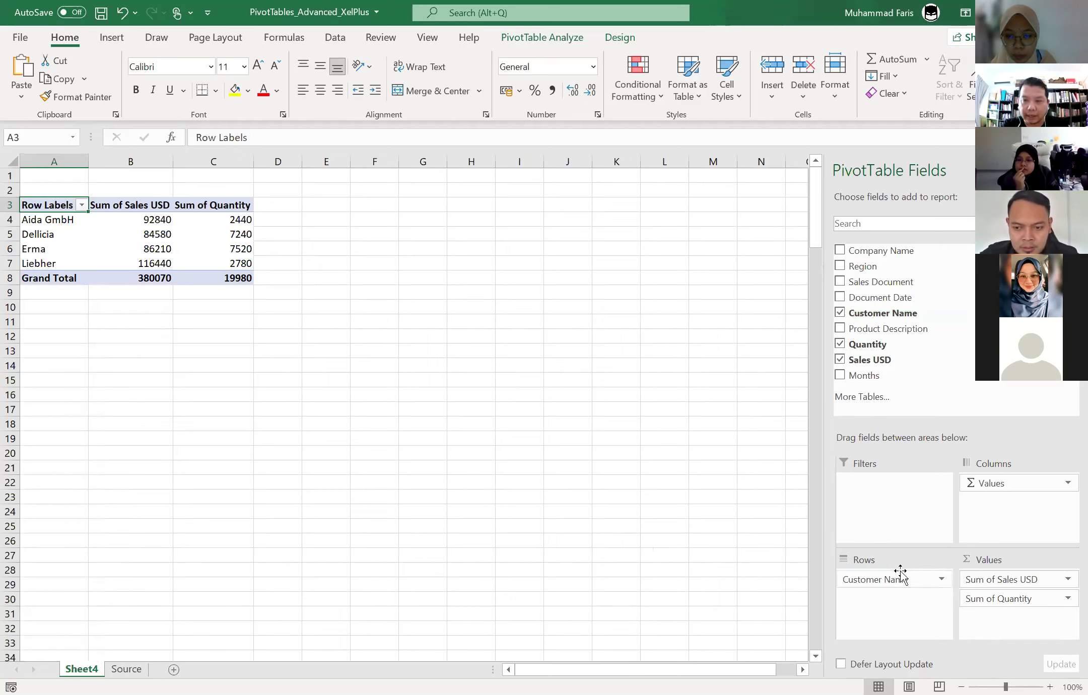
drag(893, 317, 893, 575)
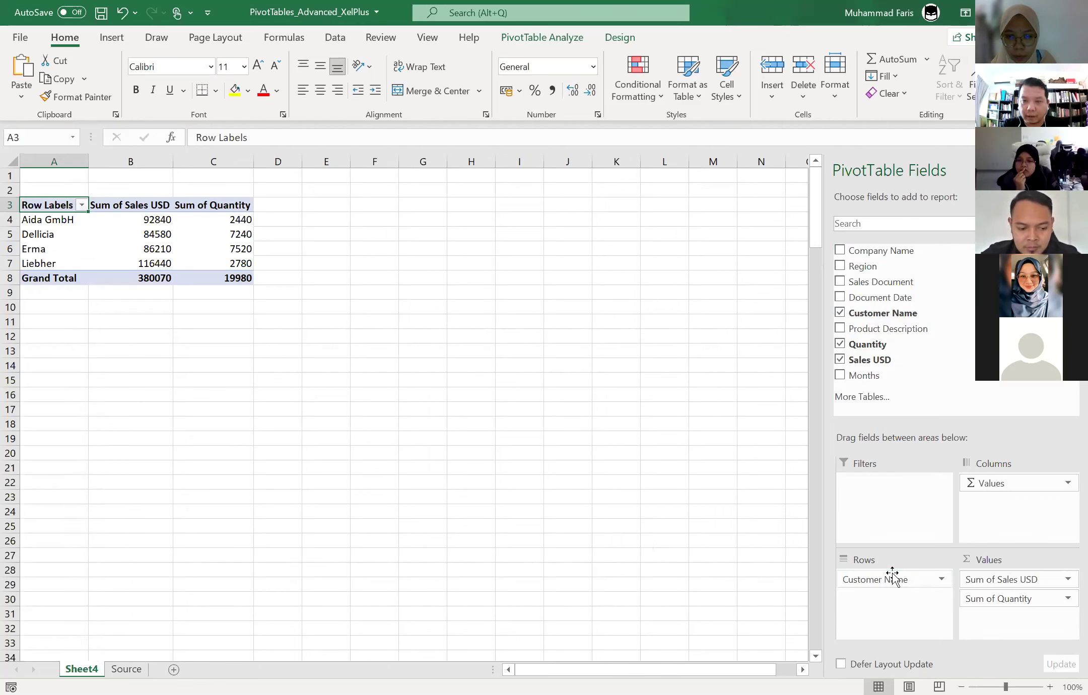
click(657, 544)
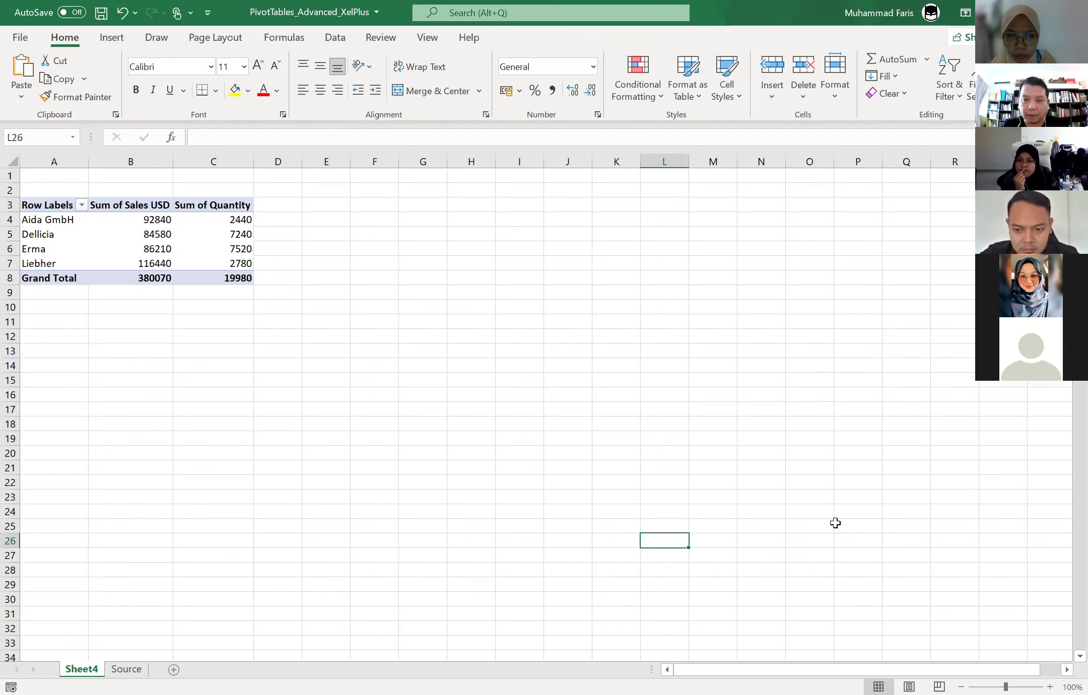
- Add Document Date back into Rows above Customer Name
click(211, 236)
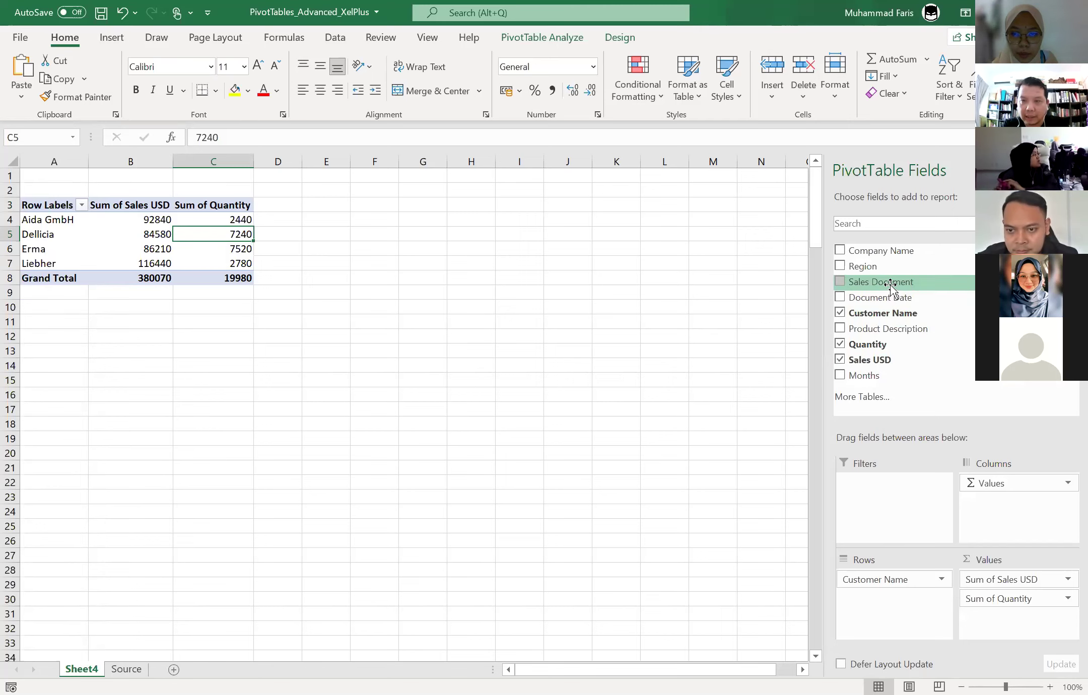
mouse_move(890, 296)
mouse_down()
mouse_move(932, 589)
mouse_move(916, 576)
mouse_up()
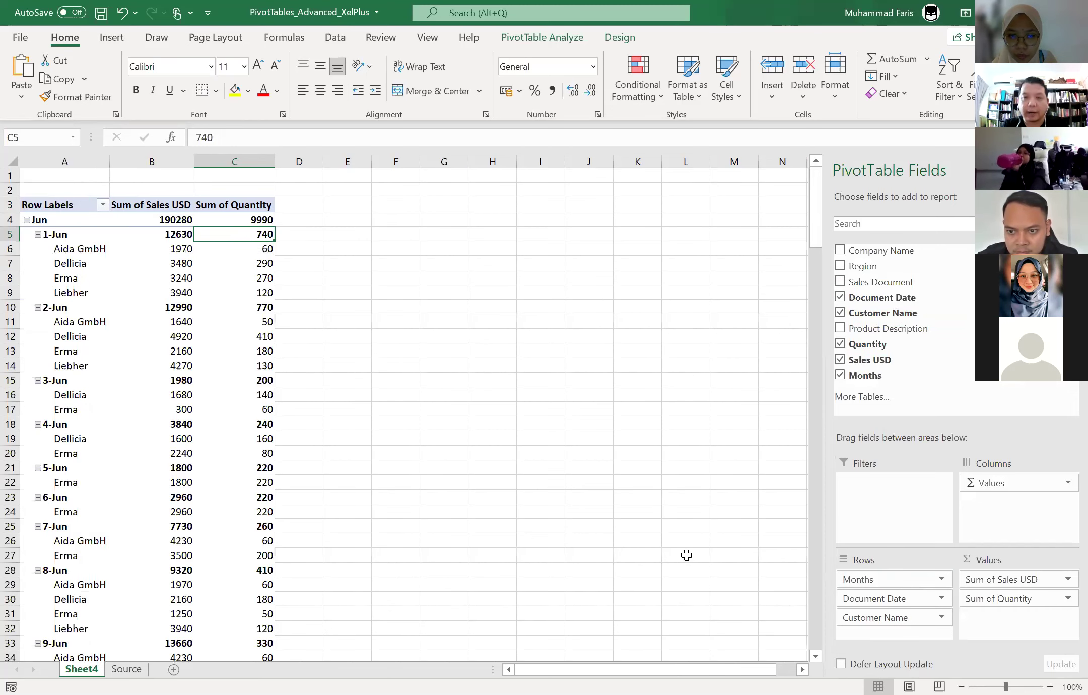
click(514, 476)
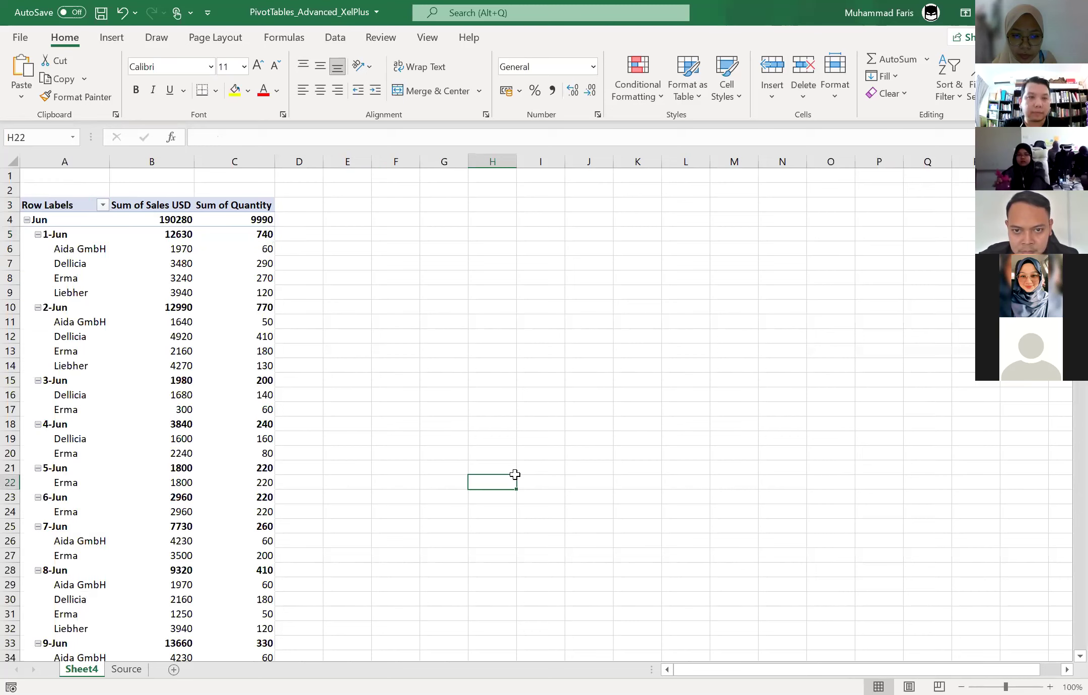
click(449, 324)
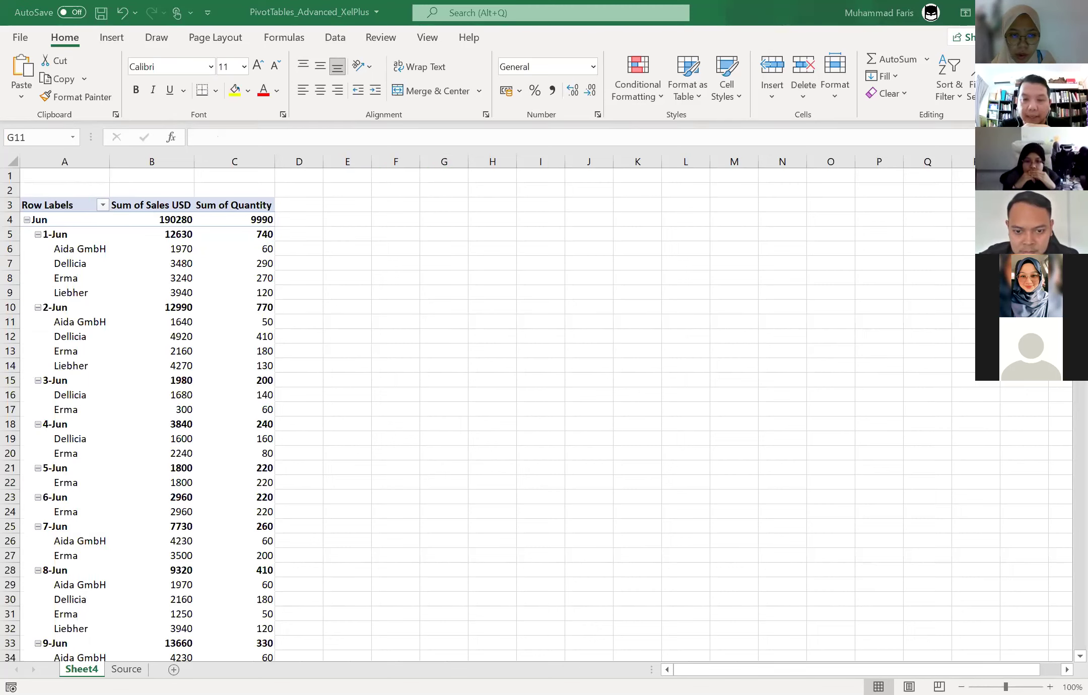
click(129, 454)
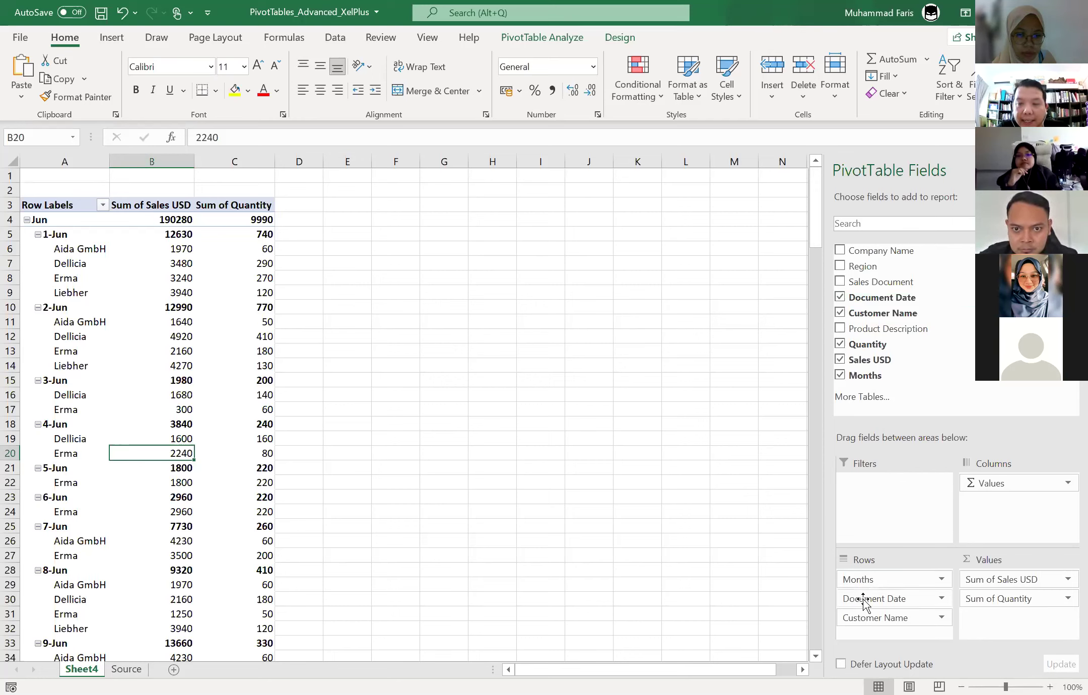
- Rebuild the rows with Document Date above customers and remove Months, keeping daily dates
click(863, 599)
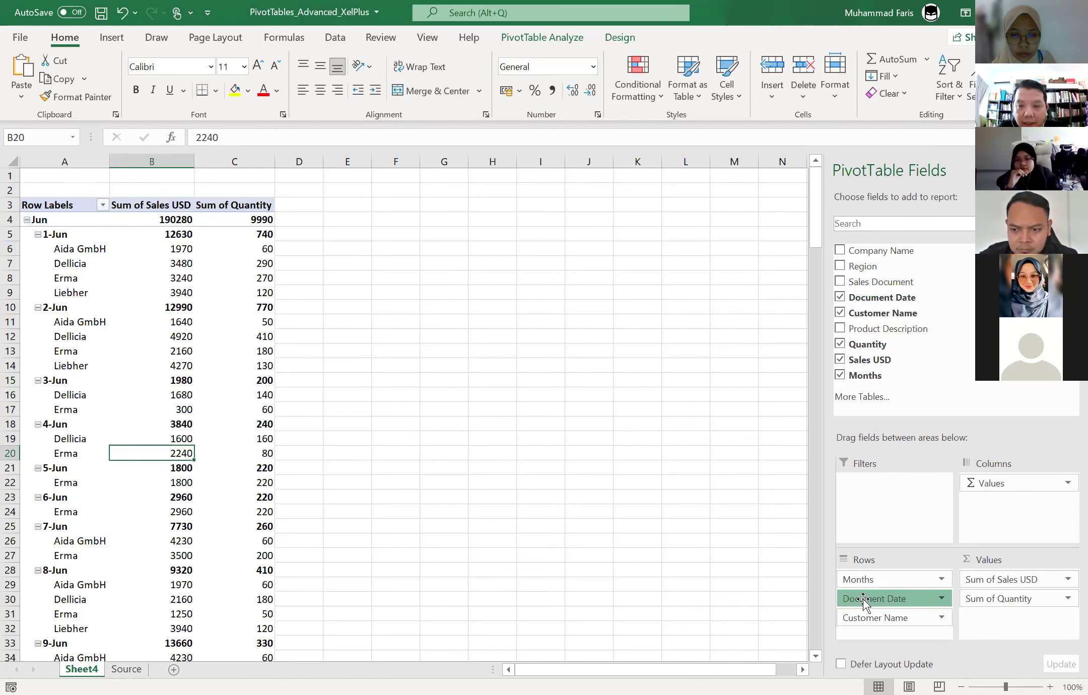
key(Escape)
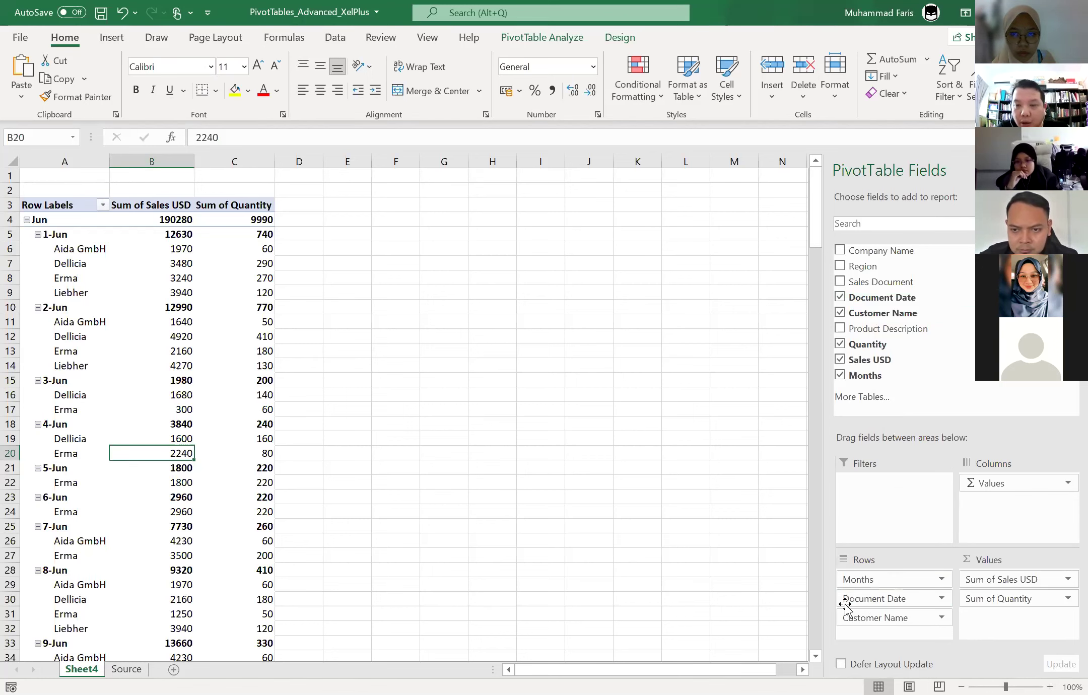
drag(862, 600, 661, 601)
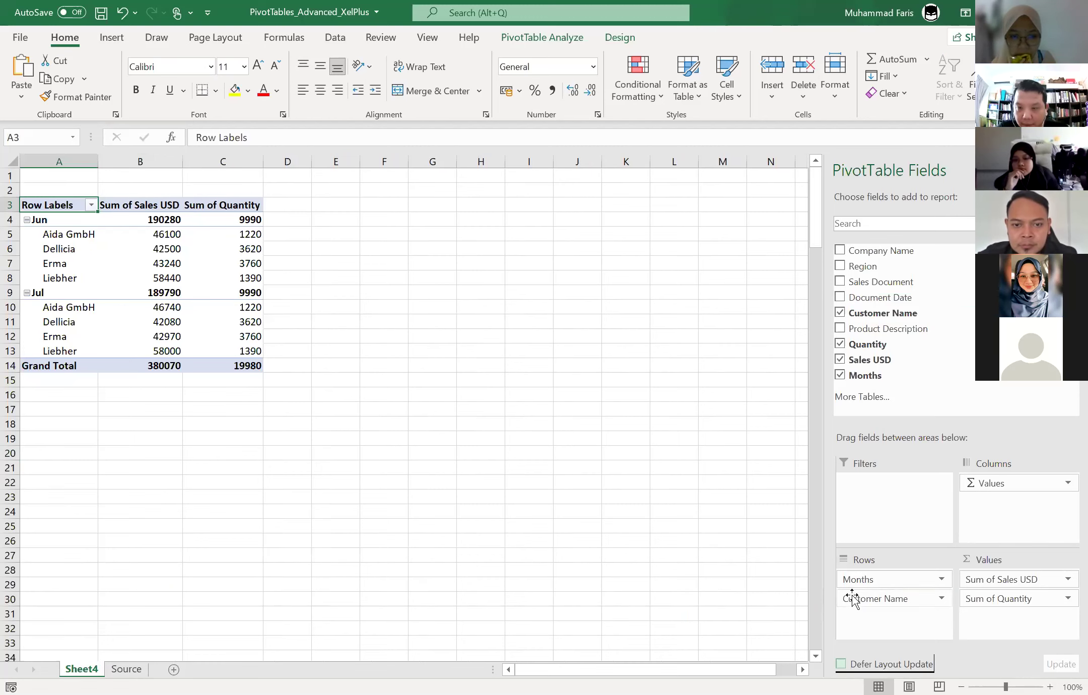
drag(857, 580, 718, 570)
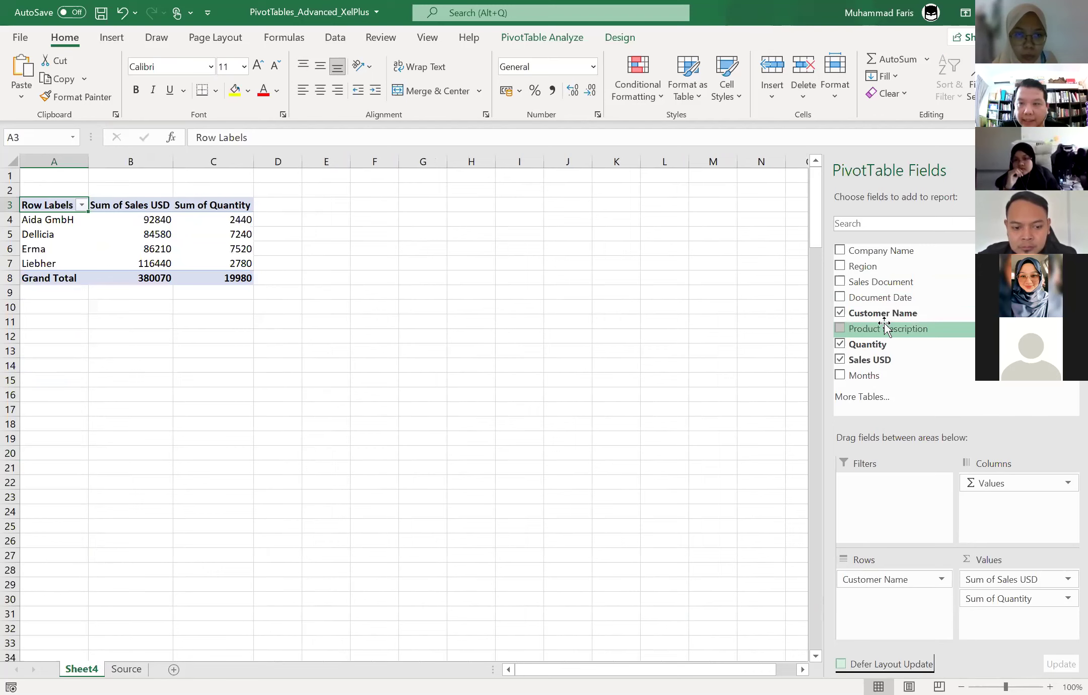
drag(894, 301, 915, 579)
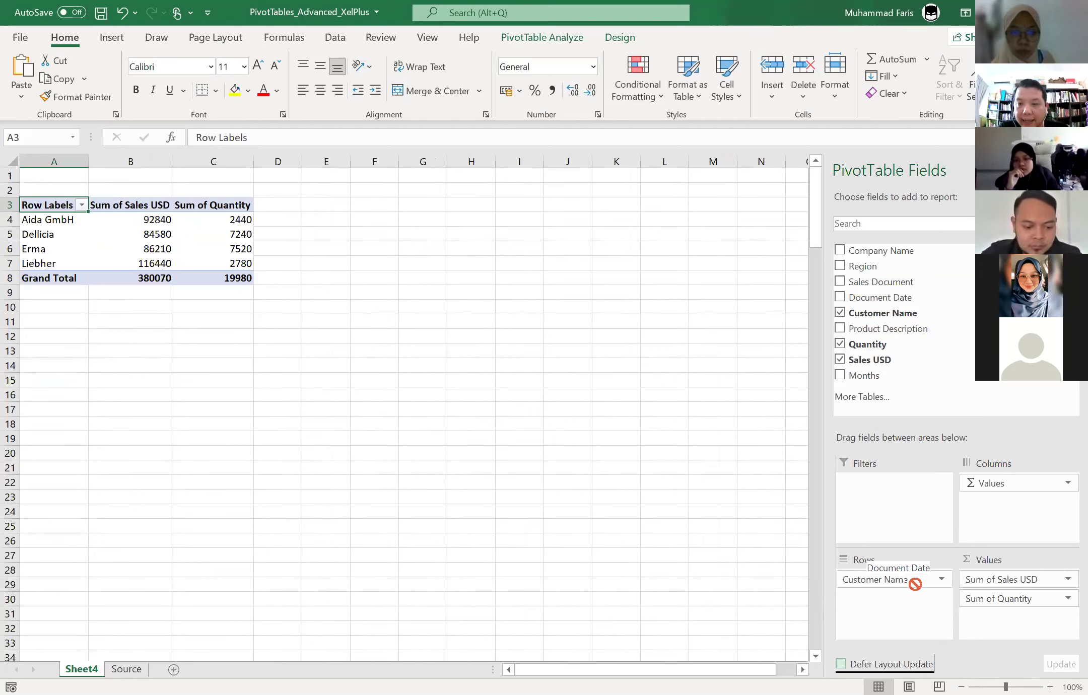
drag(915, 580, 902, 577)
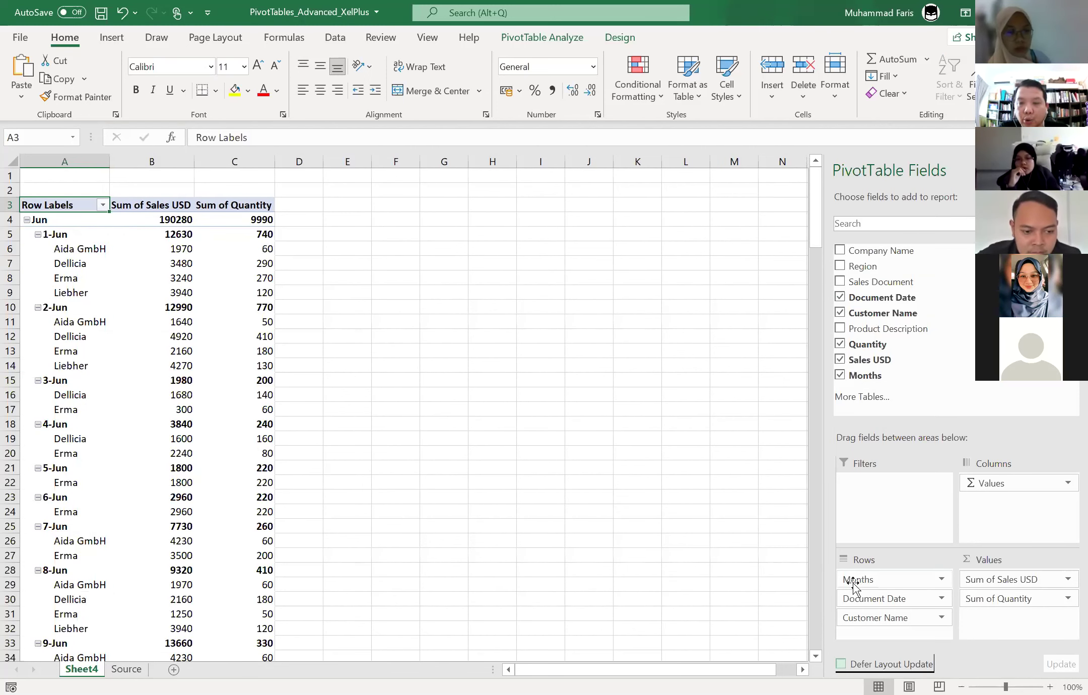
drag(852, 579, 693, 563)
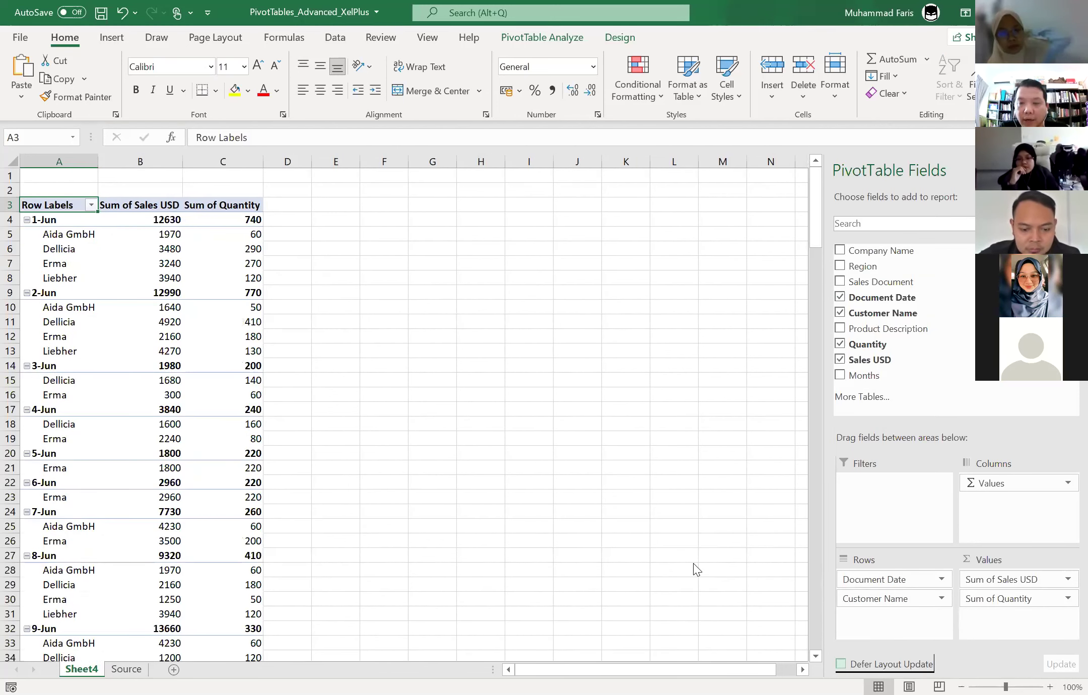
click(74, 335)
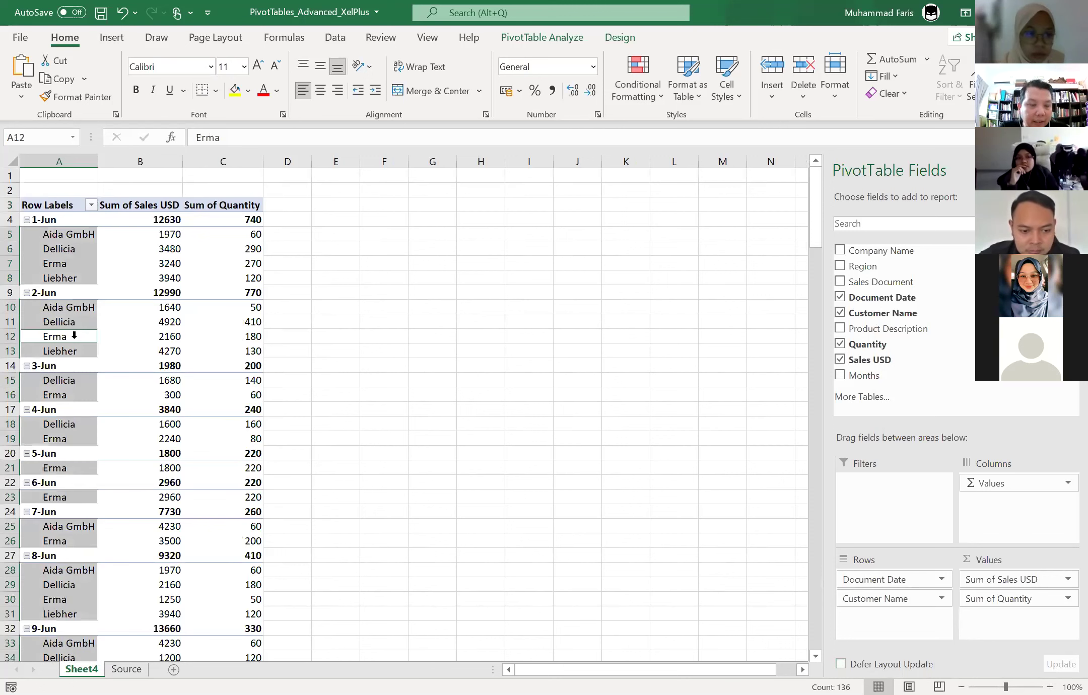
right_click(62, 333)
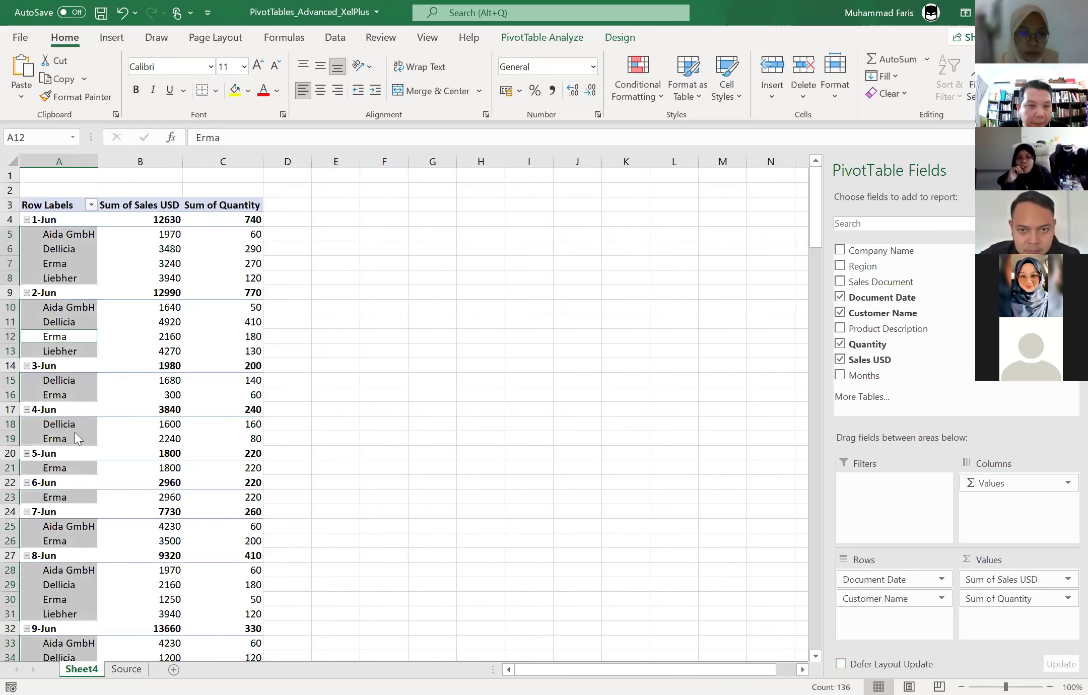
click(96, 498)
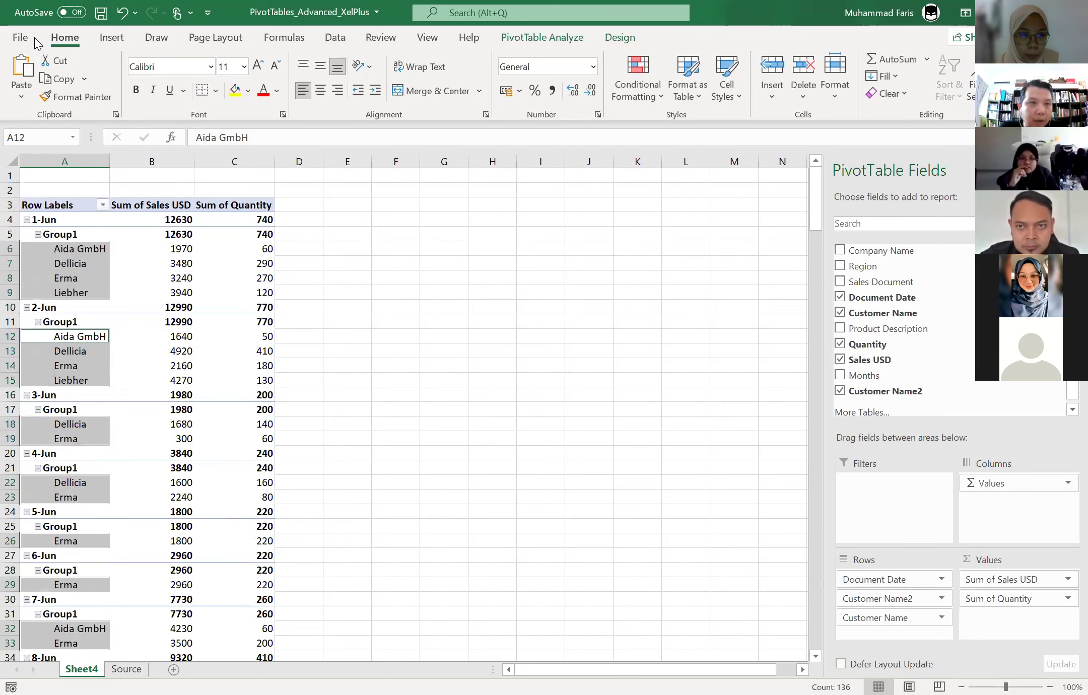
click(122, 13)
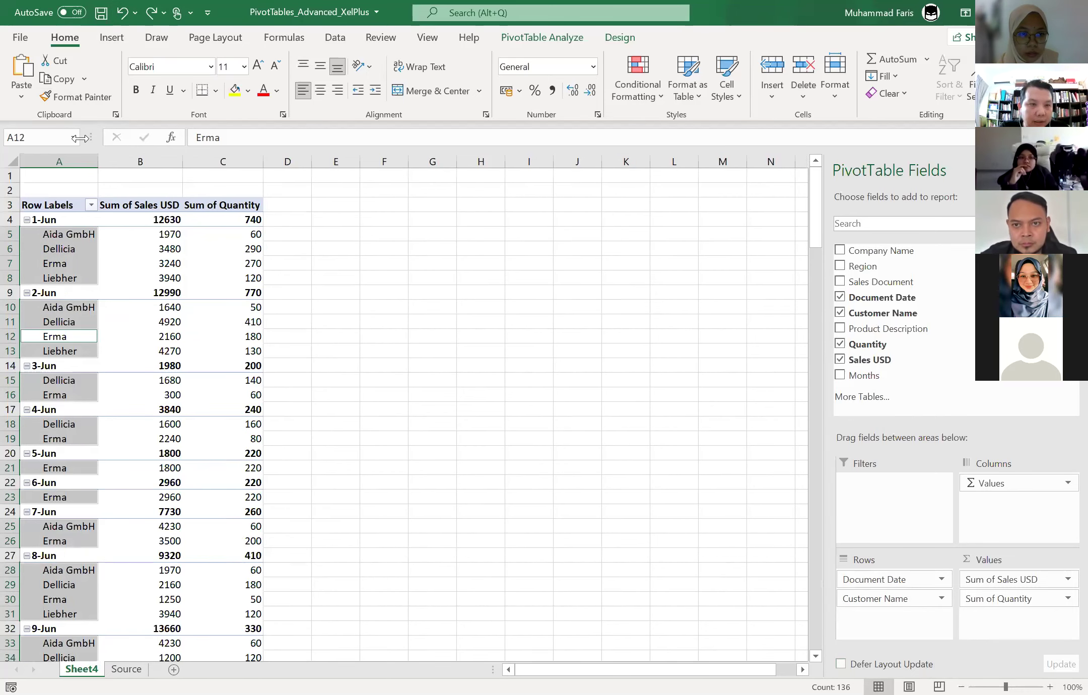
key(Up)
key(Right)
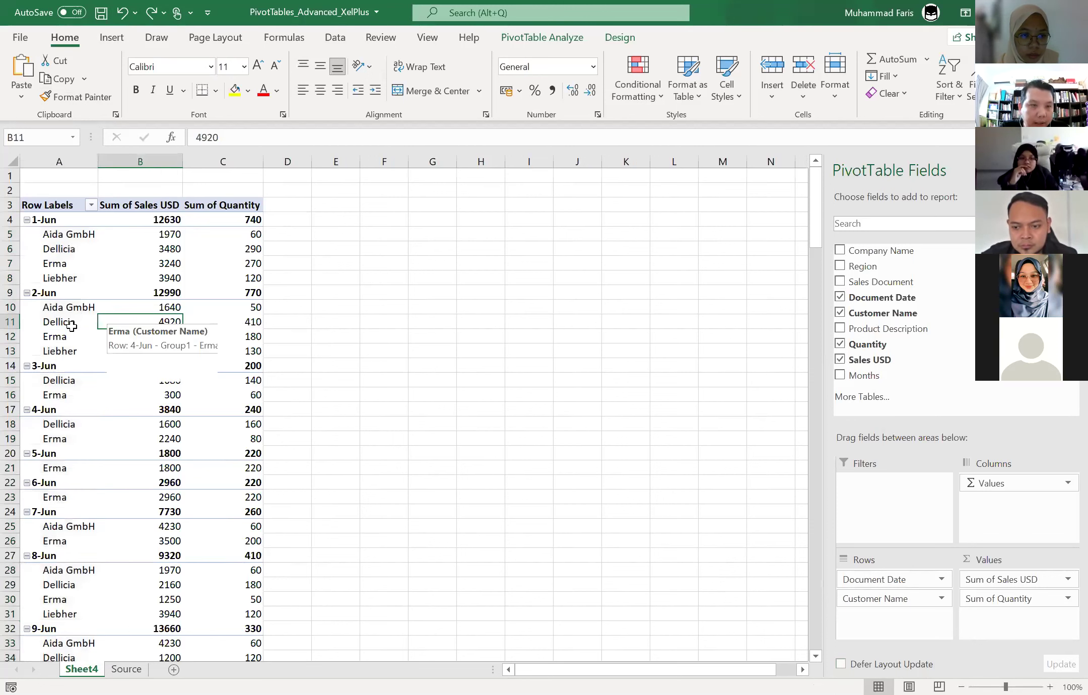
click(72, 326)
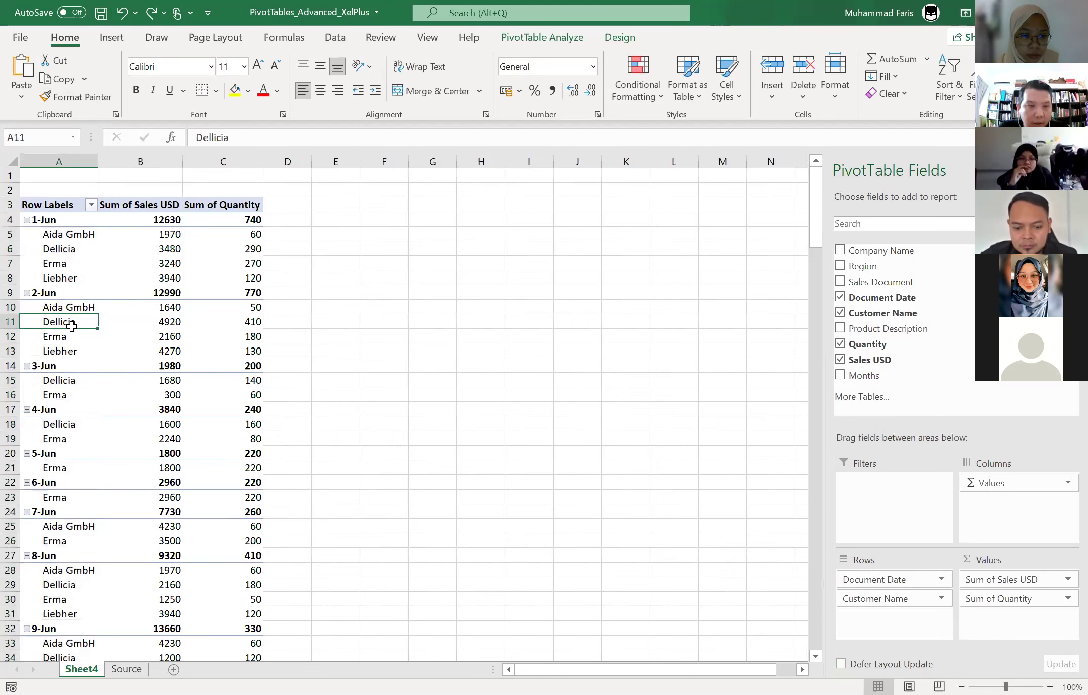
right_click(72, 328)
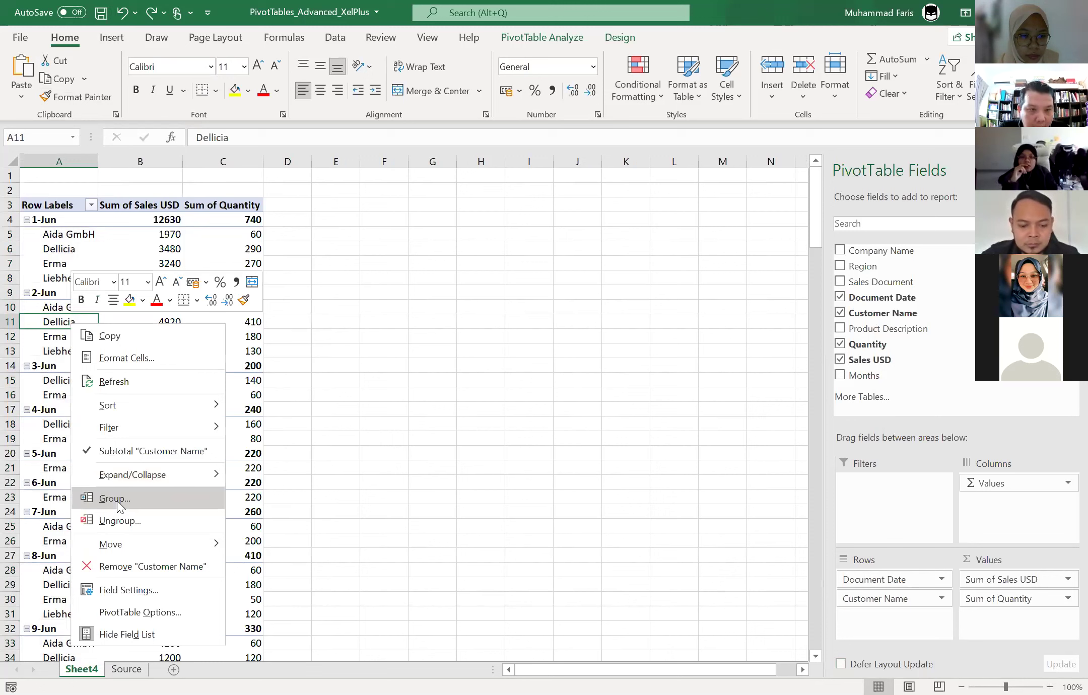
click(120, 505)
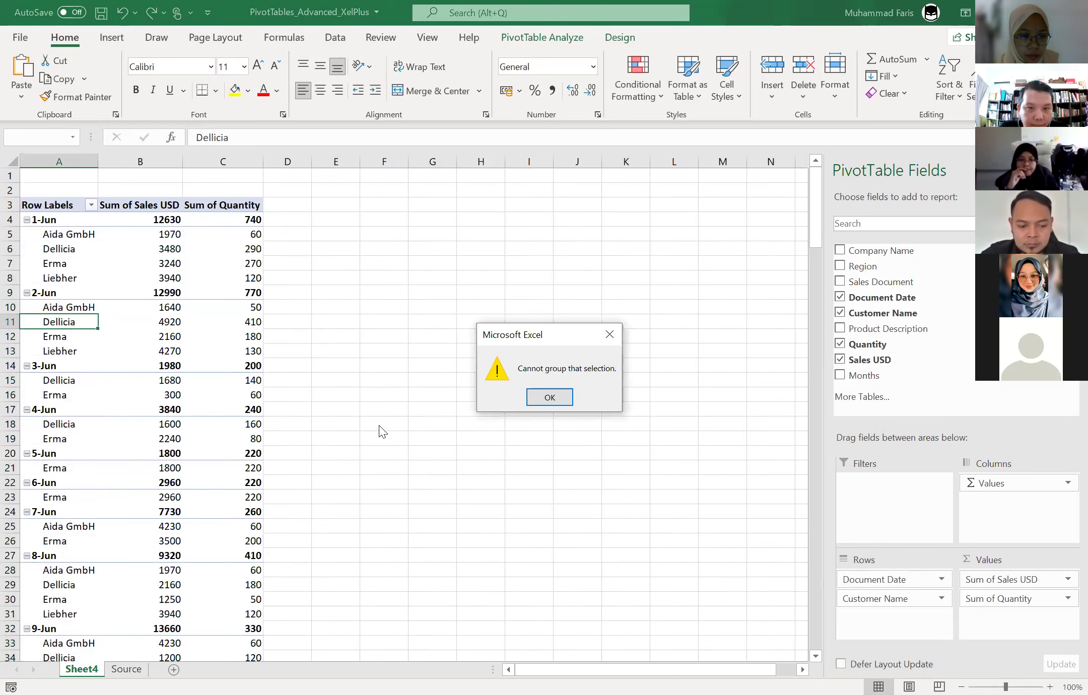
click(550, 397)
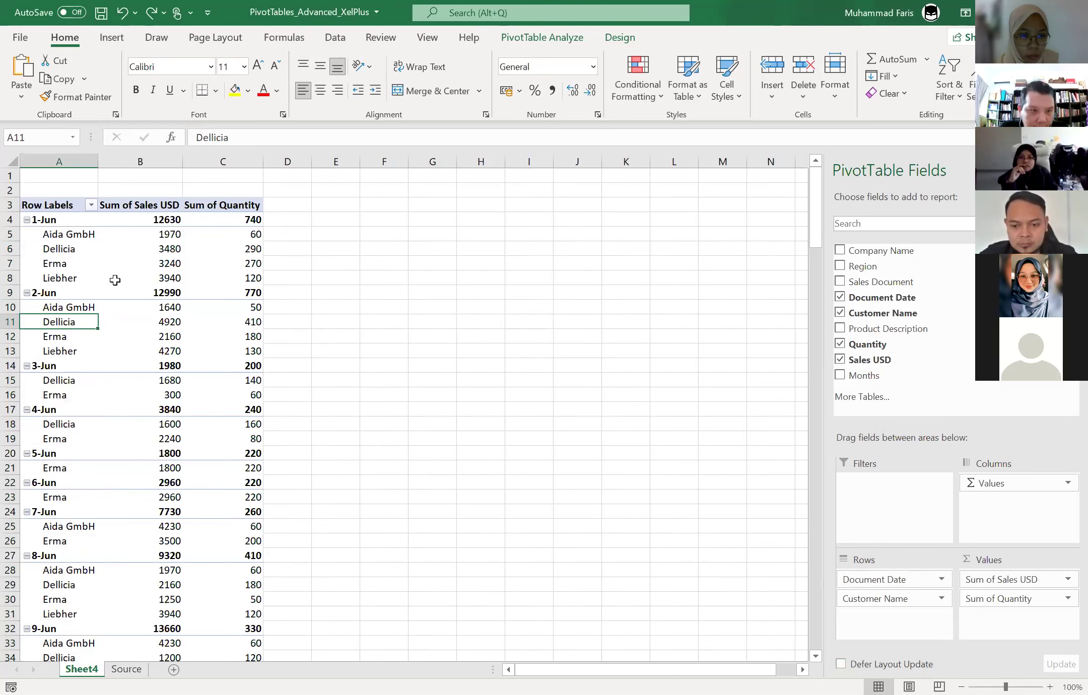
- Group the document dates by Months only: Jun 190280 sales/9990 qty, Jul 189790/9990
click(53, 293)
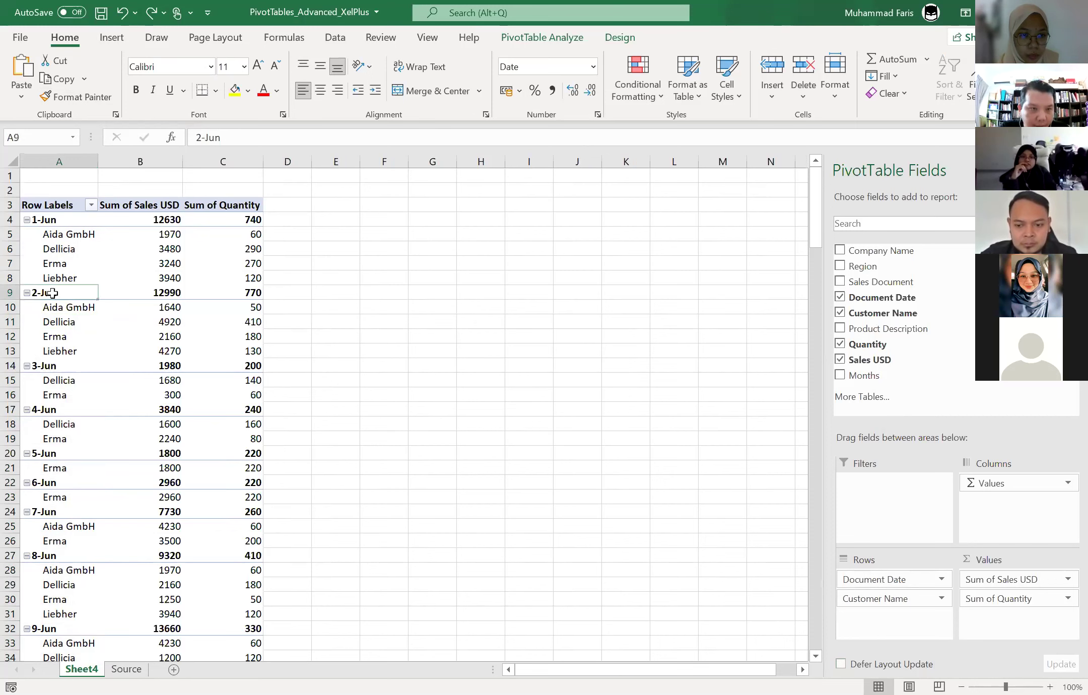
right_click(53, 293)
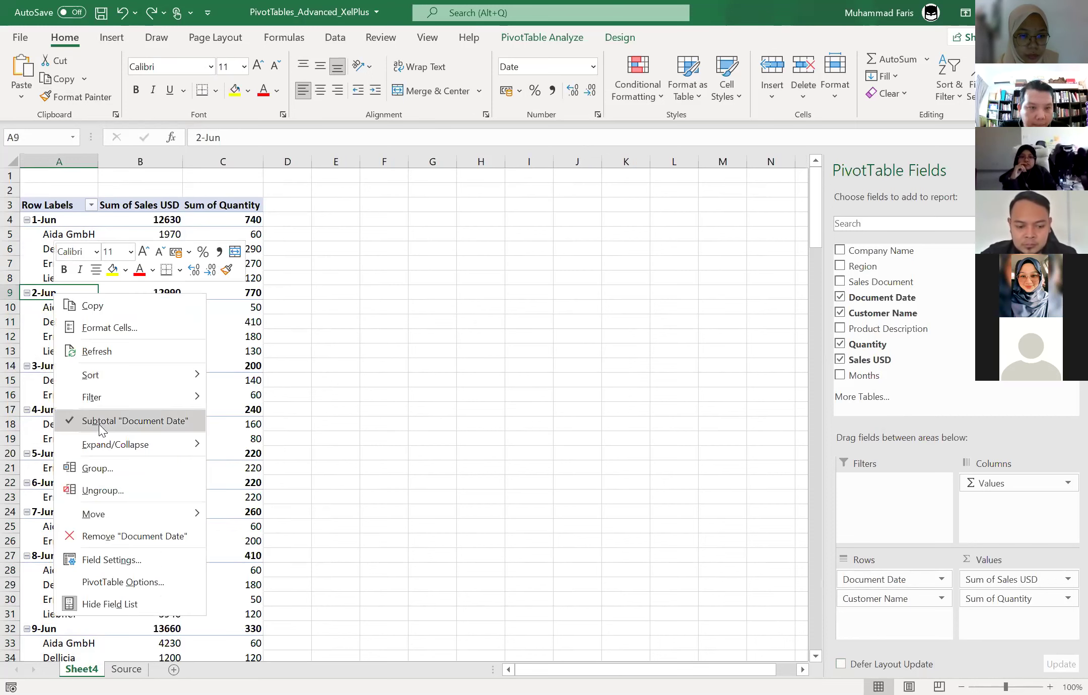
click(104, 468)
click(83, 478)
click(95, 476)
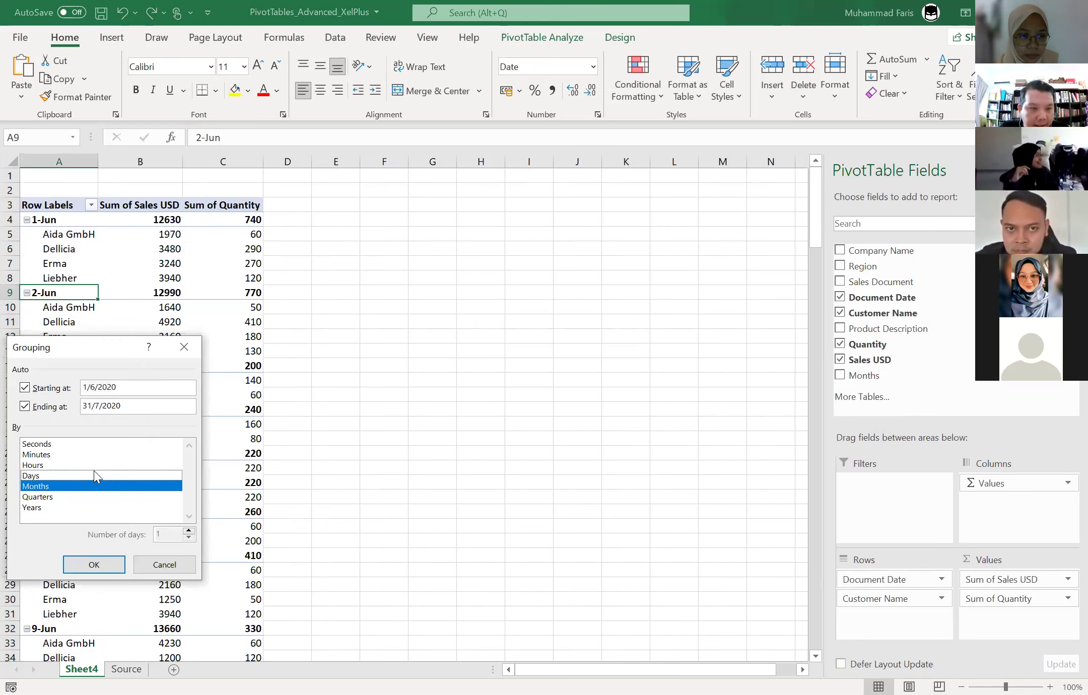
click(95, 564)
click(447, 376)
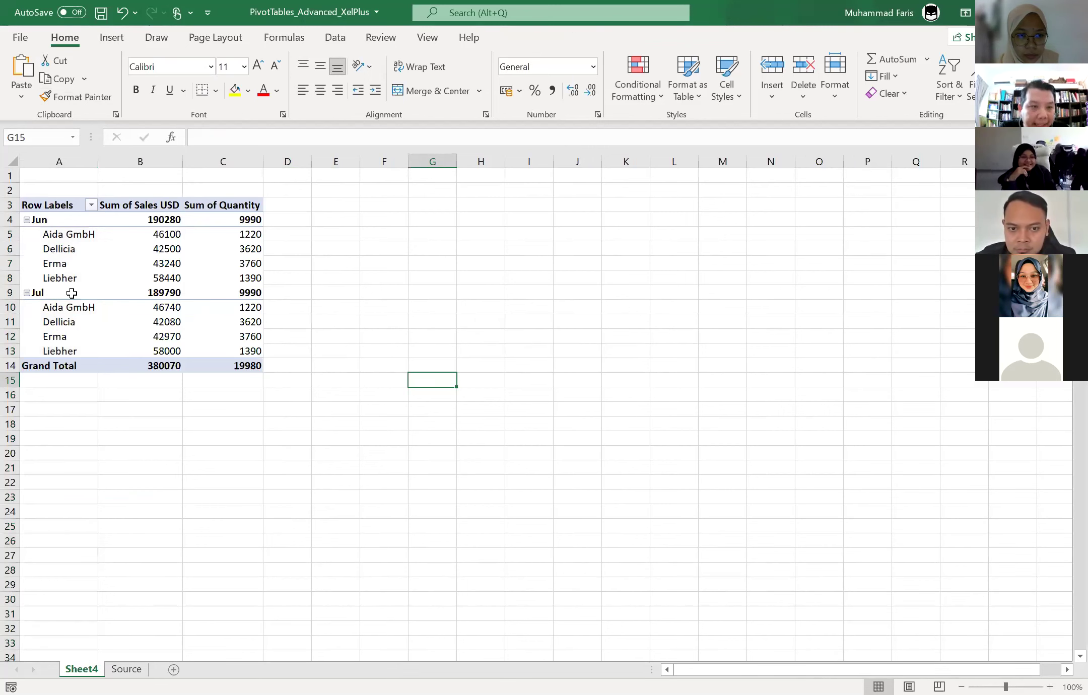
click(72, 293)
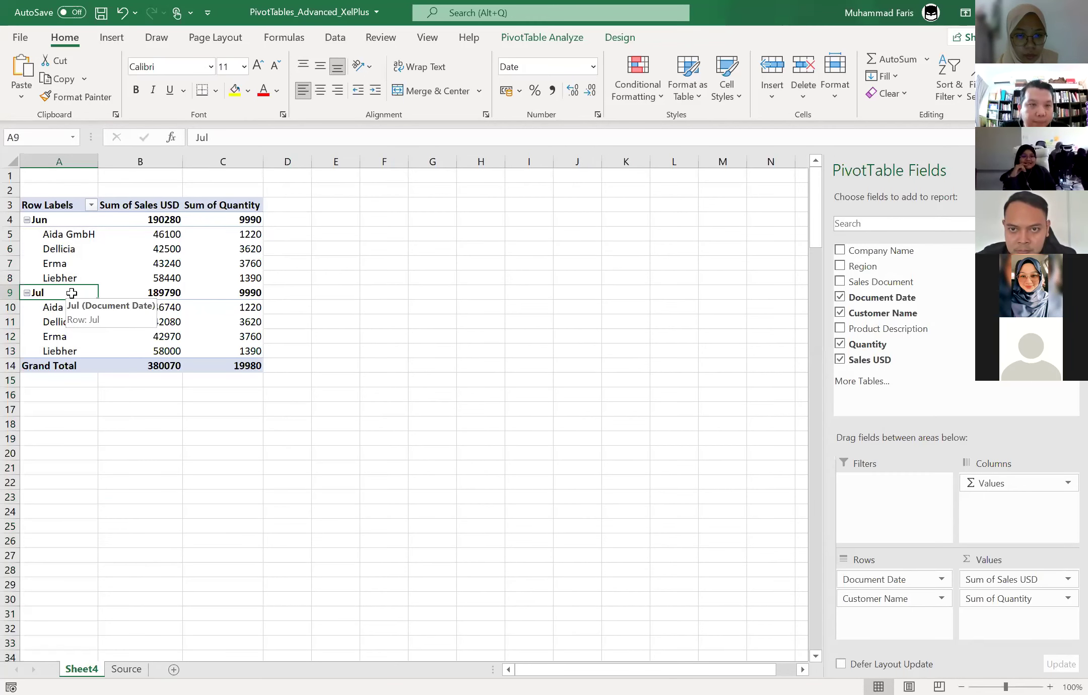
mouse_move(73, 292)
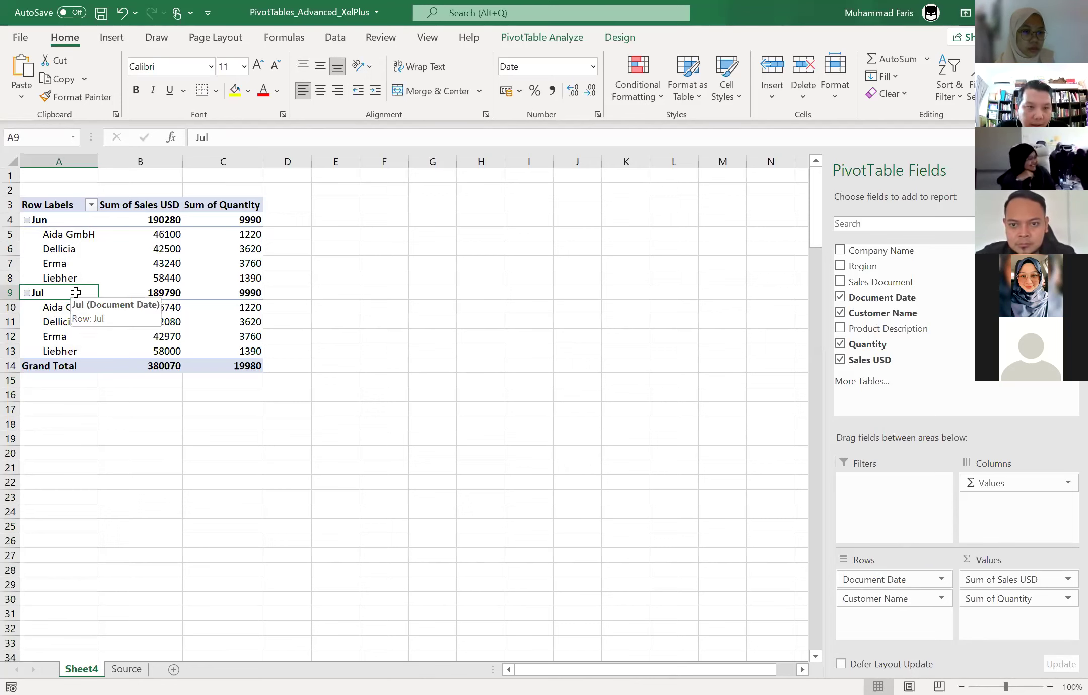
right_click(76, 292)
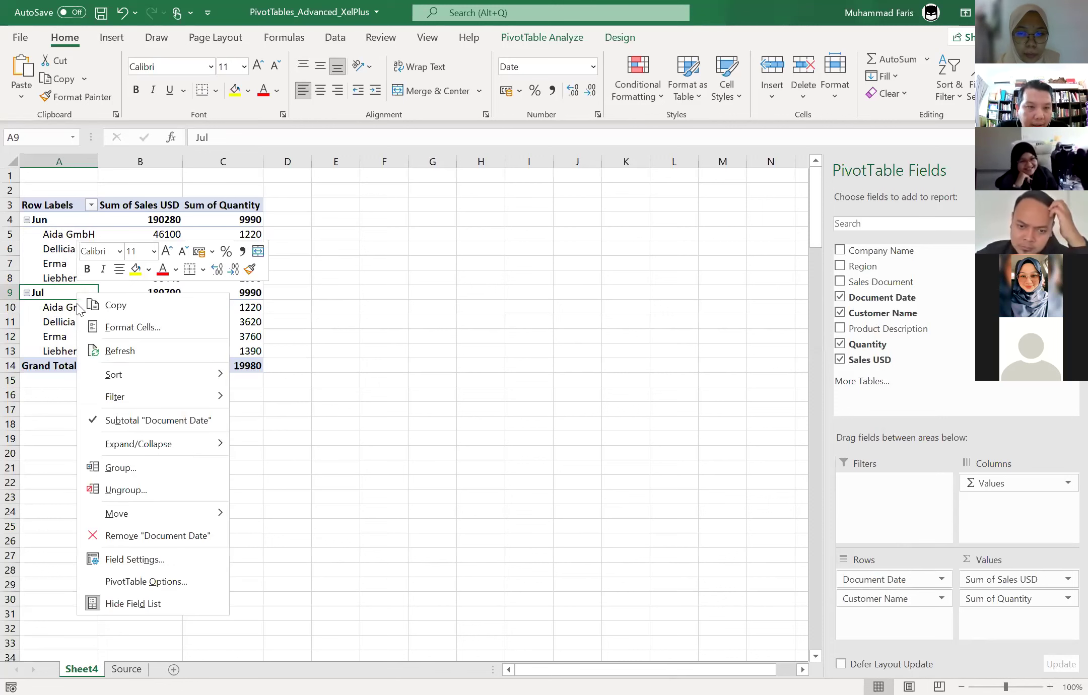
click(120, 459)
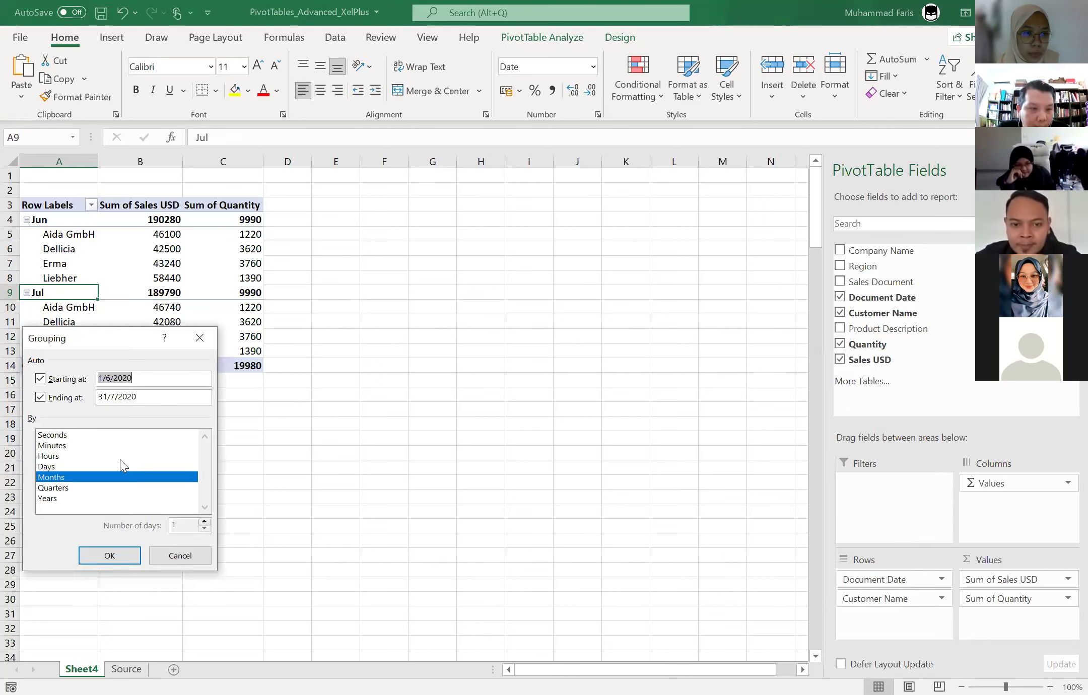
click(99, 466)
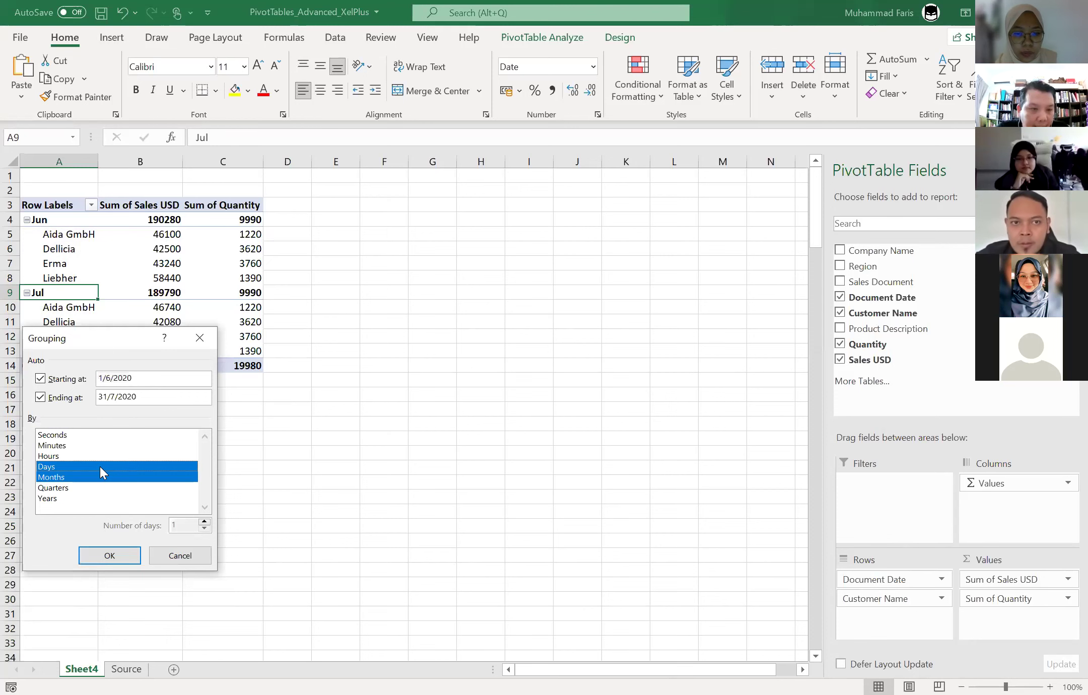
click(110, 554)
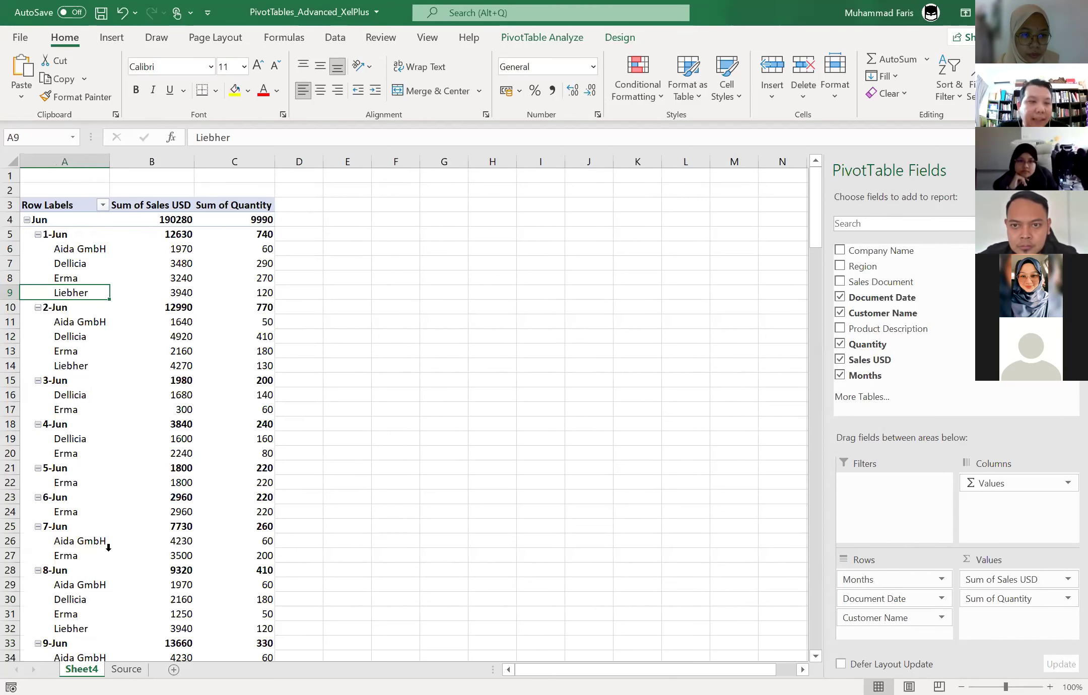
click(58, 305)
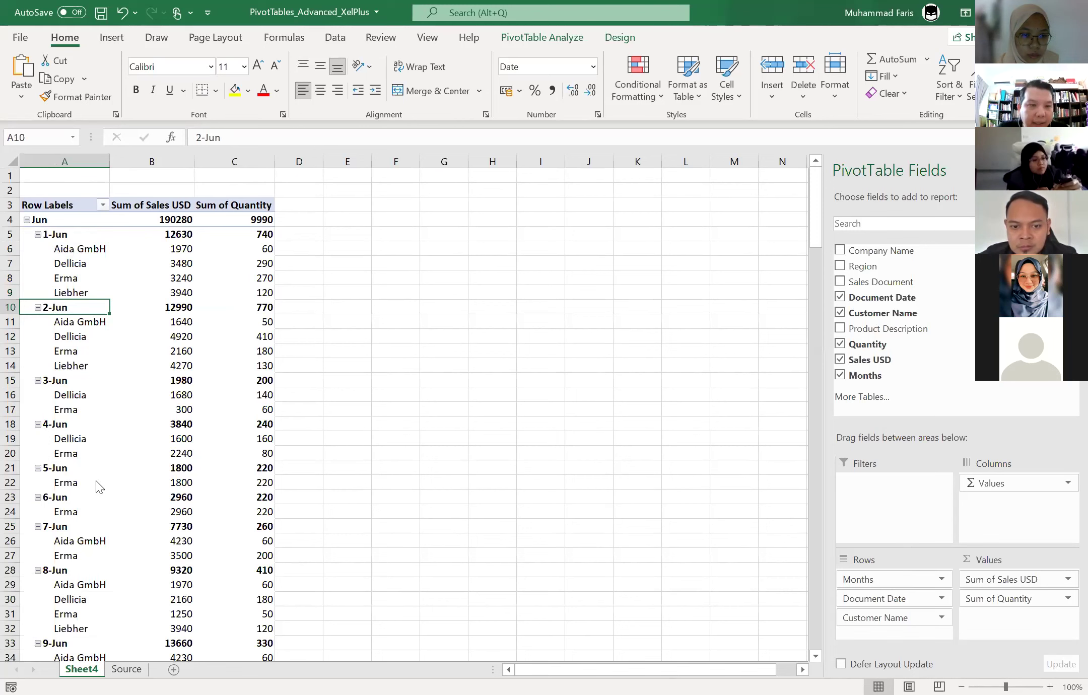
click(60, 487)
click(77, 584)
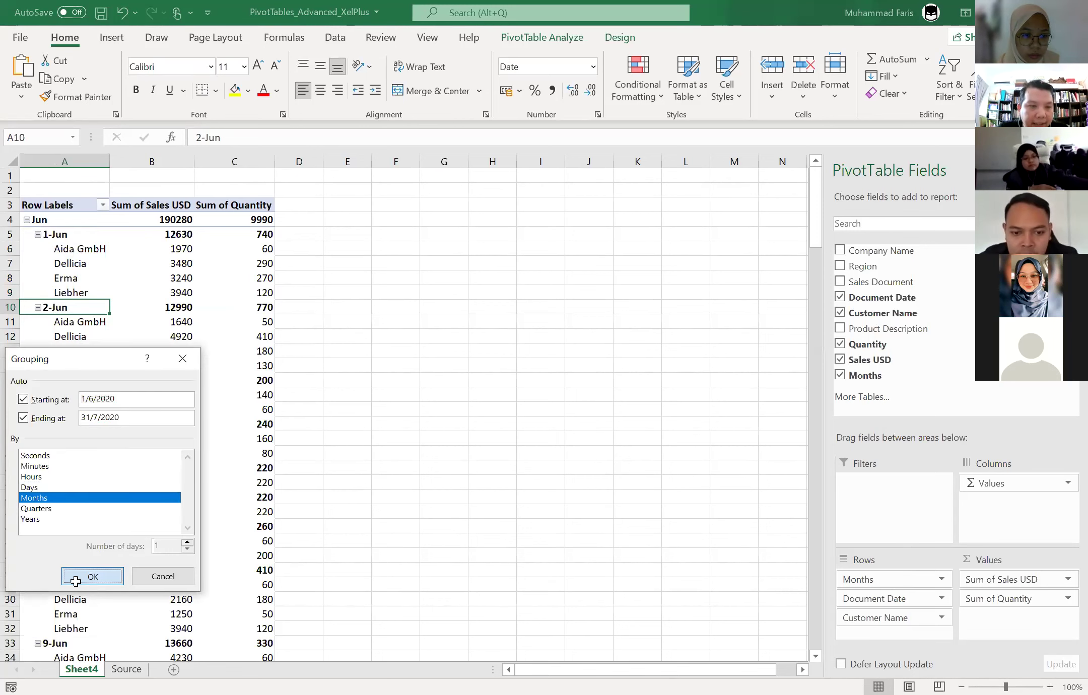
click(273, 451)
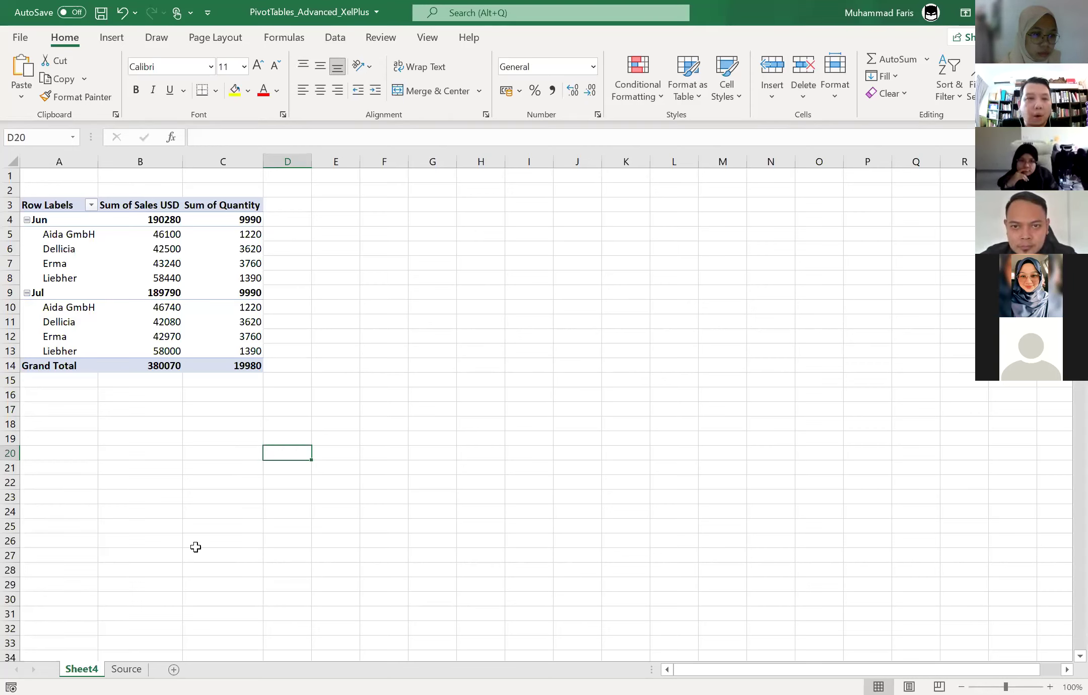
click(428, 458)
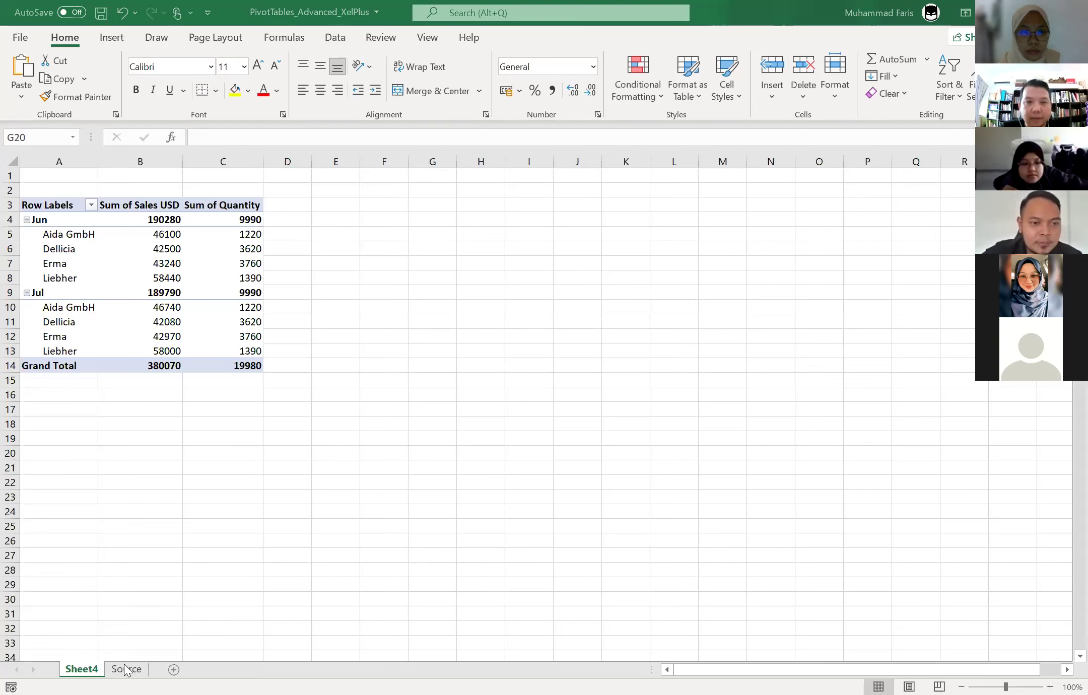
click(90, 669)
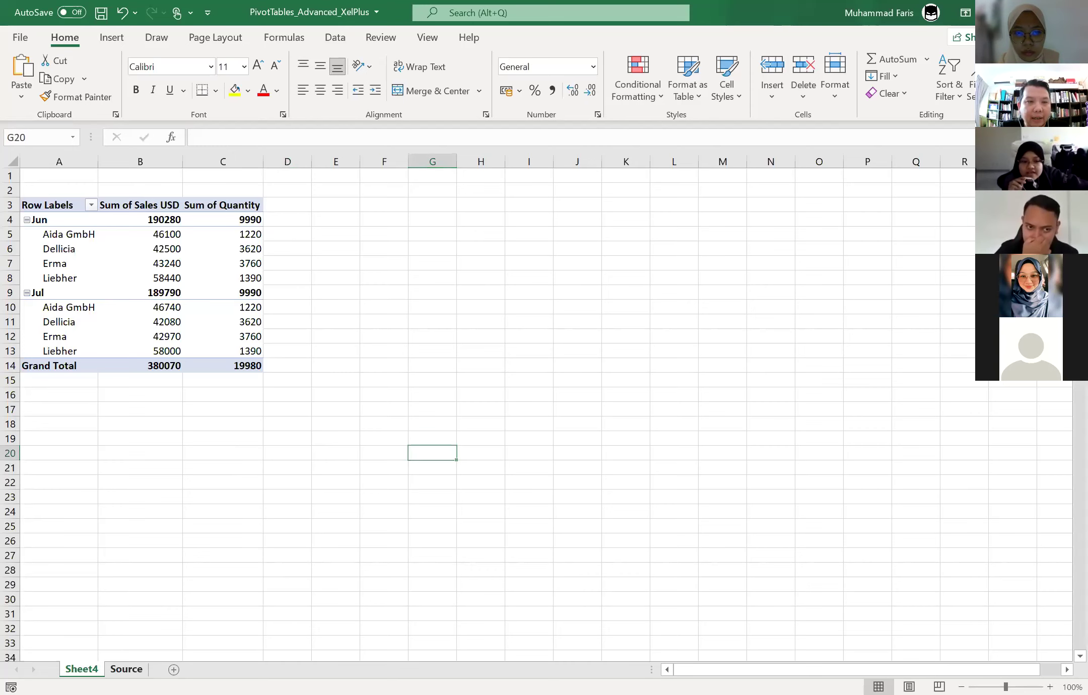
click(126, 669)
key(ctrl+Page_Up)
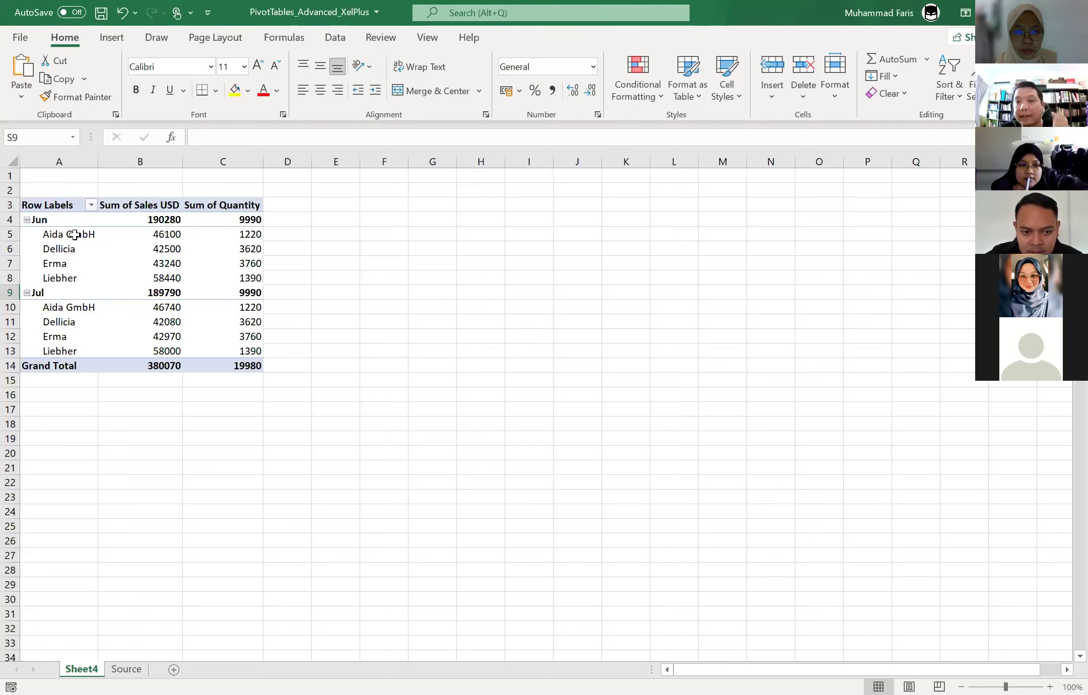
mouse_move(68, 234)
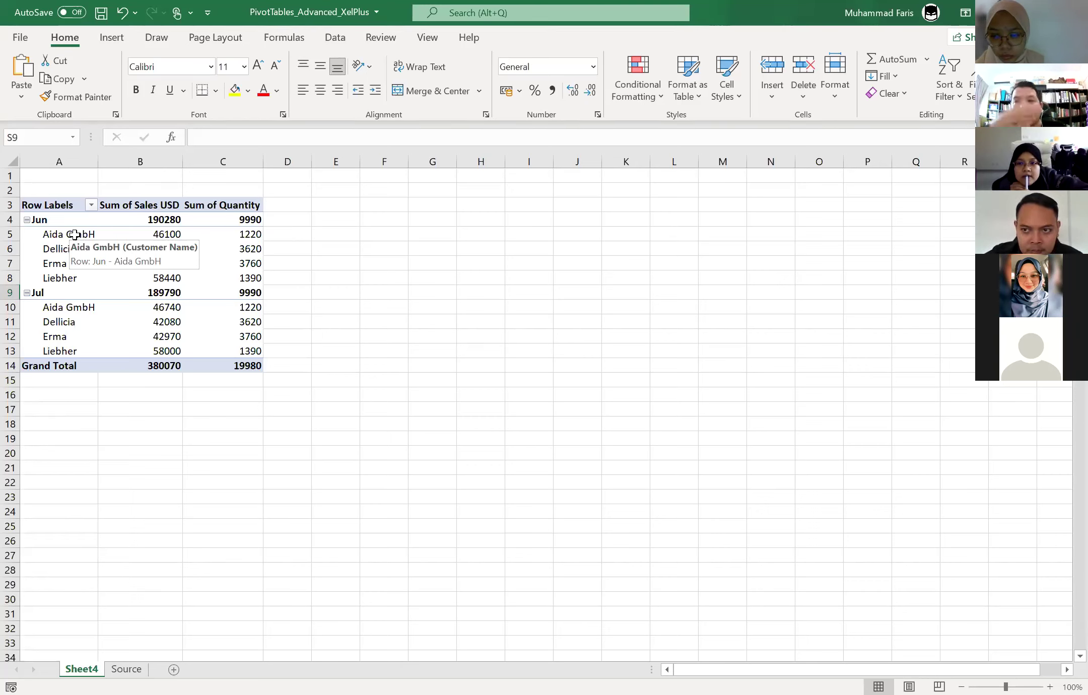
click(74, 235)
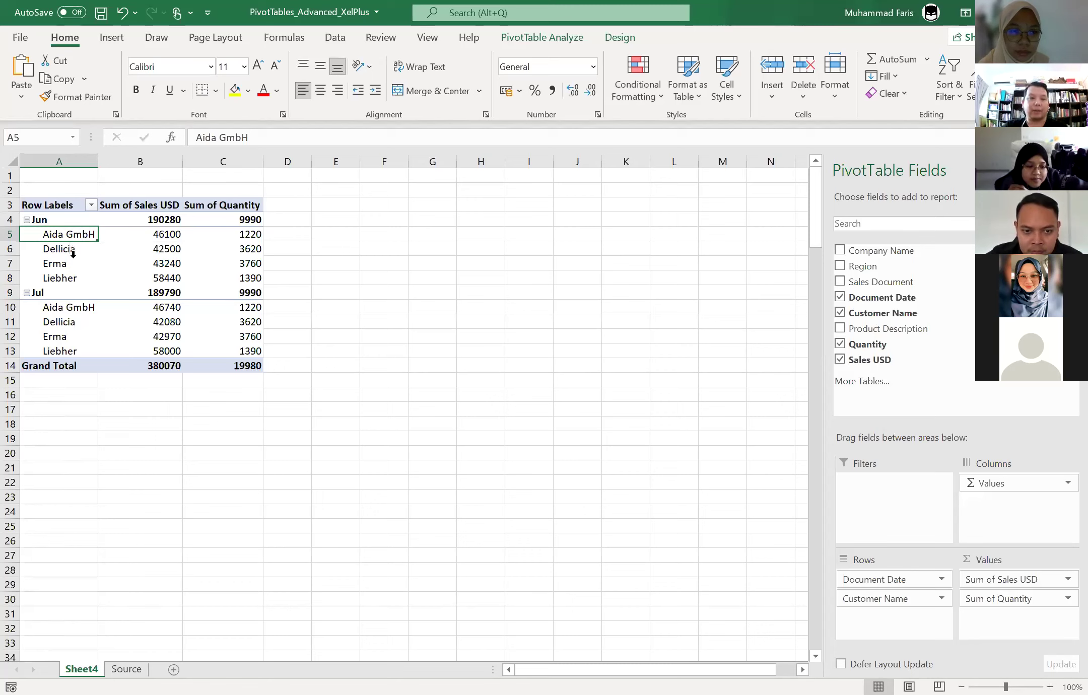
click(126, 669)
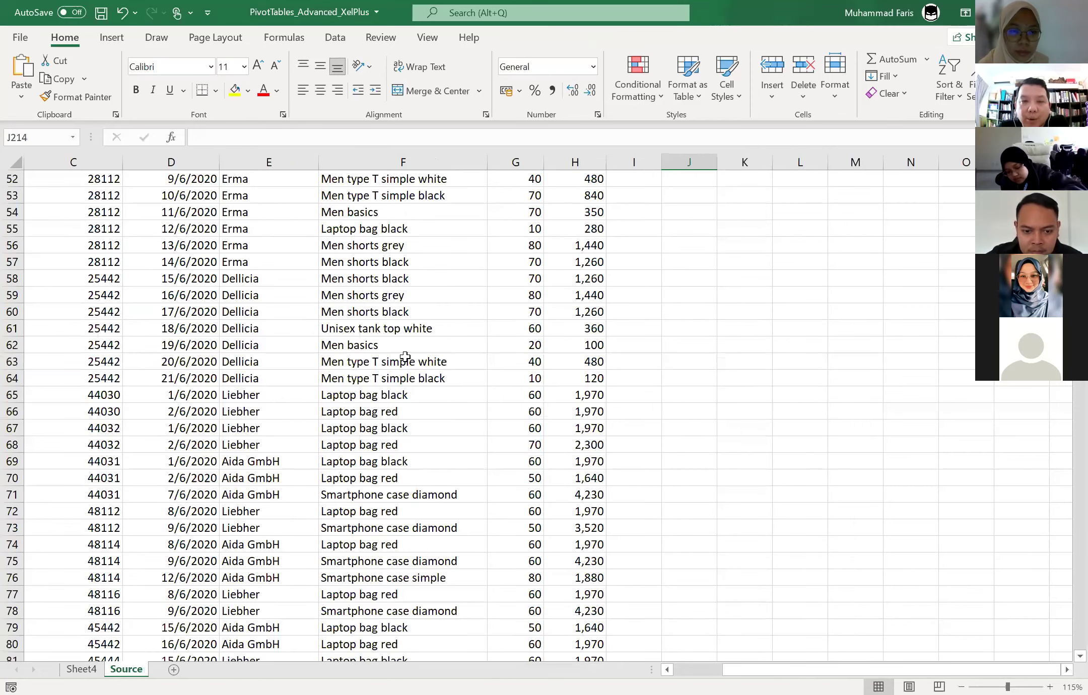
click(405, 357)
scroll(405, 356, up, 2)
scroll(405, 356, up, 5)
scroll(405, 357, up, 3)
scroll(405, 357, up, 7)
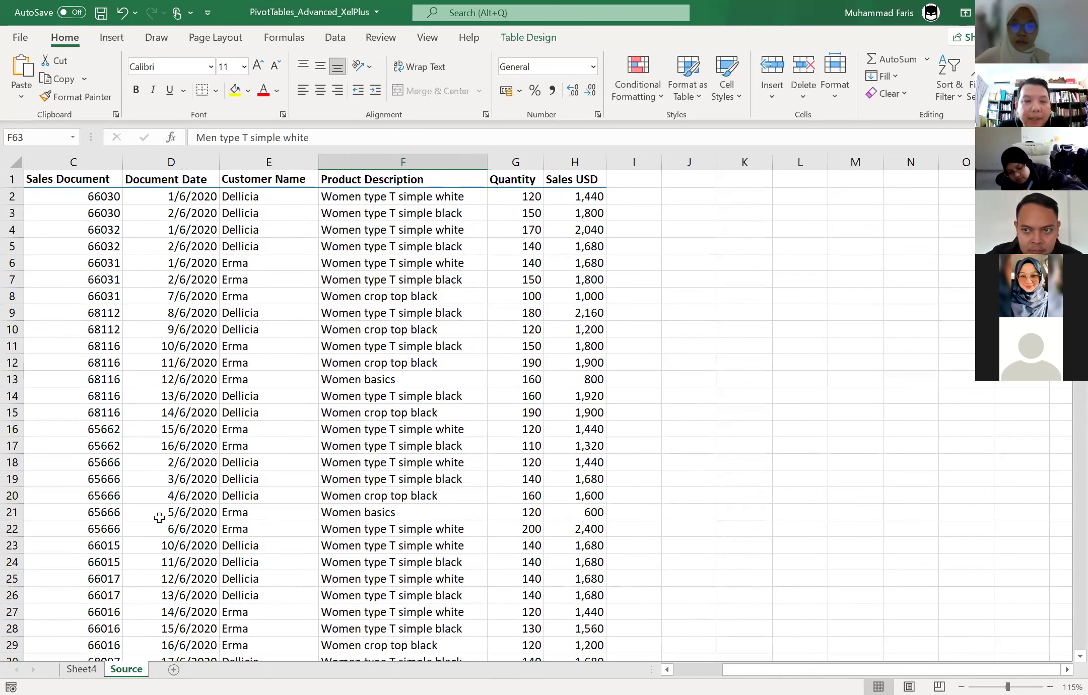
click(80, 669)
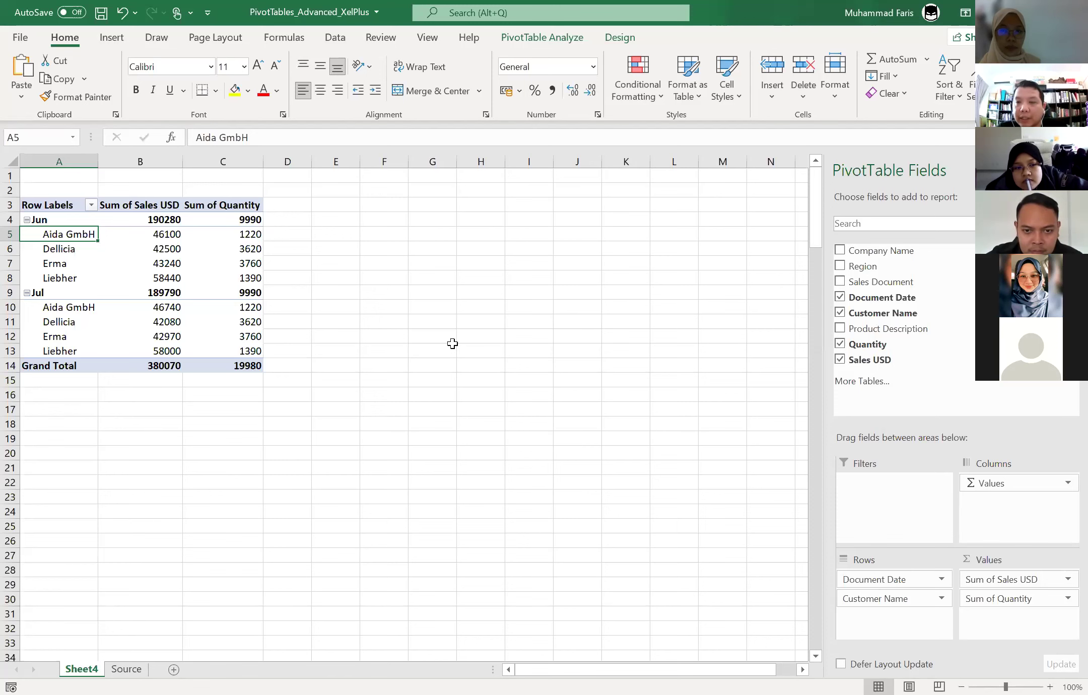
- Nest Product Description under each customer in the pivot rows
drag(882, 333, 886, 618)
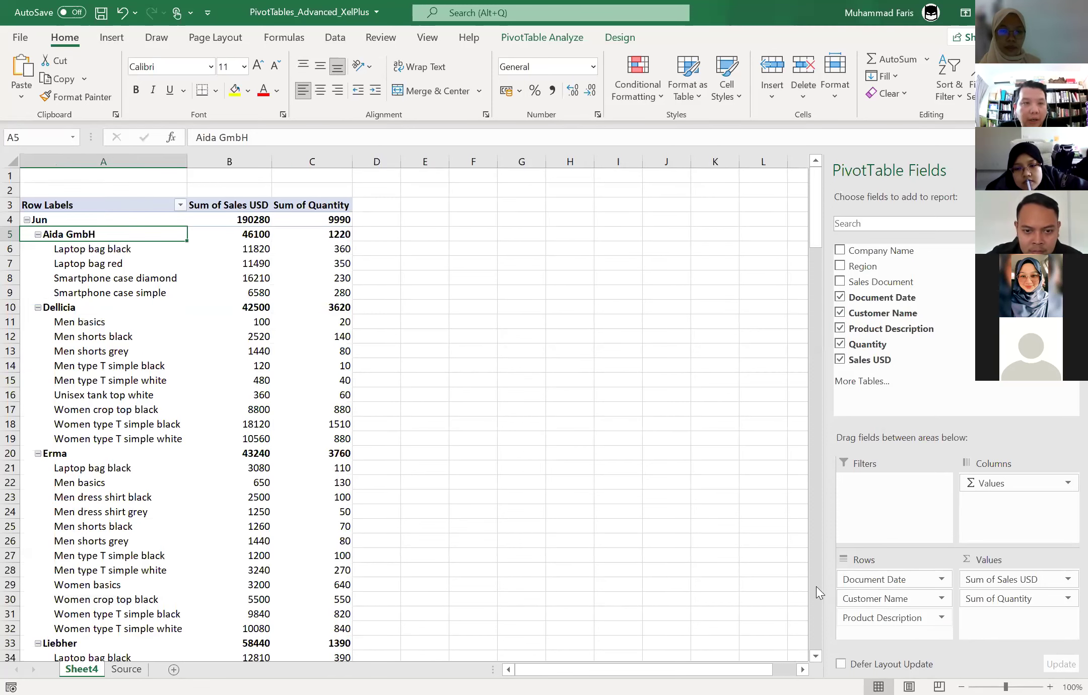
click(524, 276)
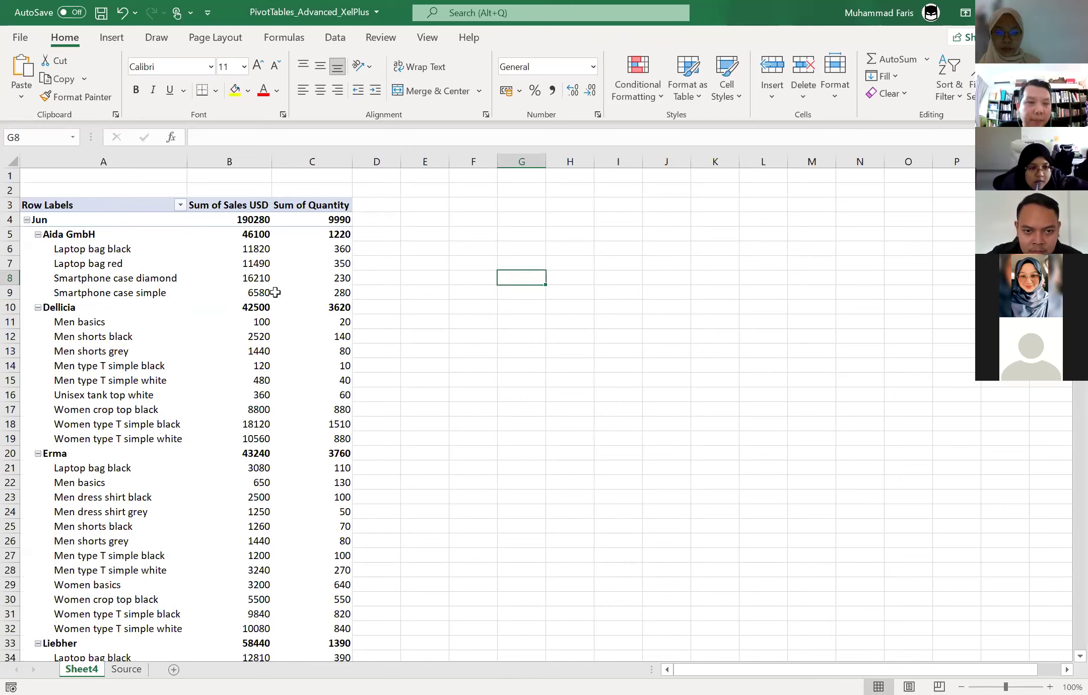
click(179, 200)
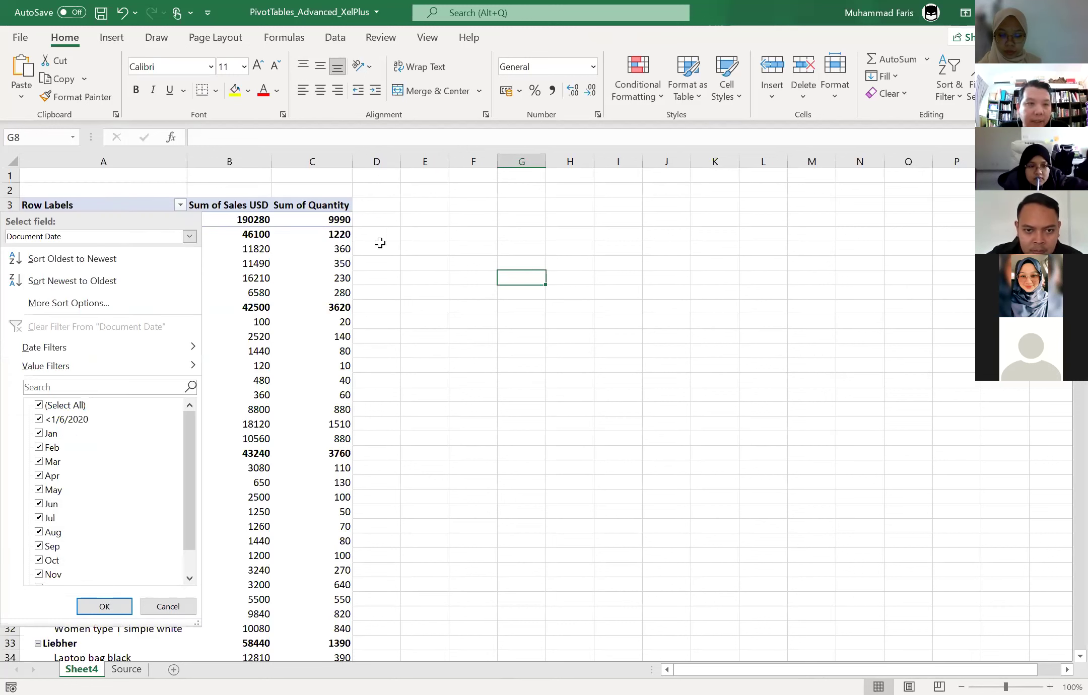
click(189, 258)
click(138, 252)
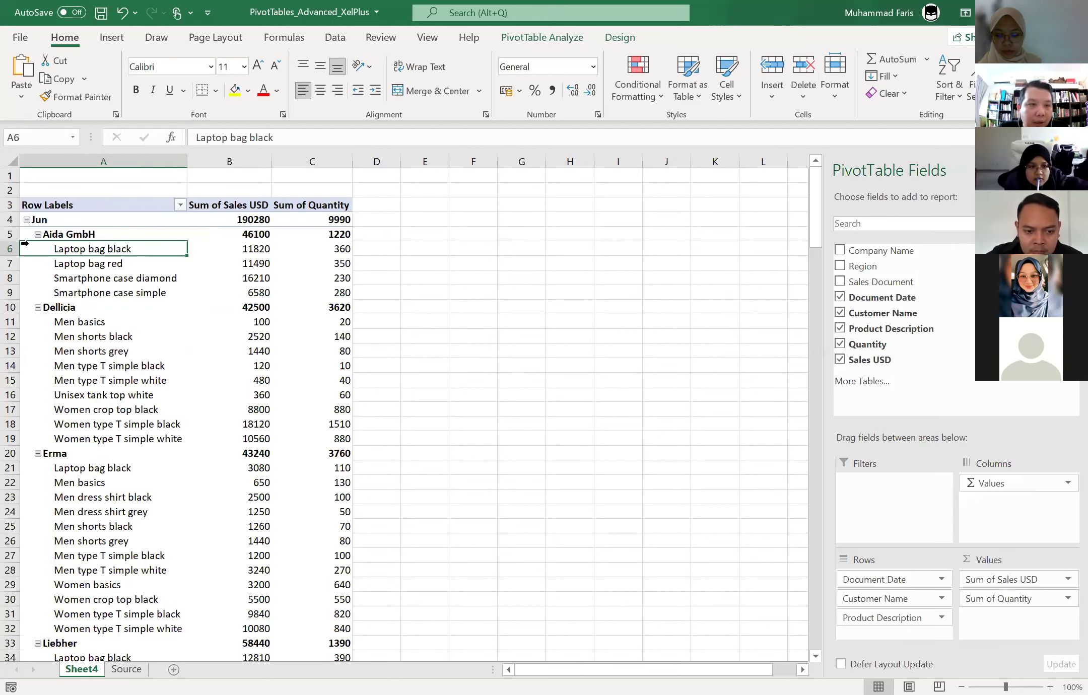
- Collapse Aida GmbH, Dellicia, Erma and Liebher to their customer totals
click(36, 233)
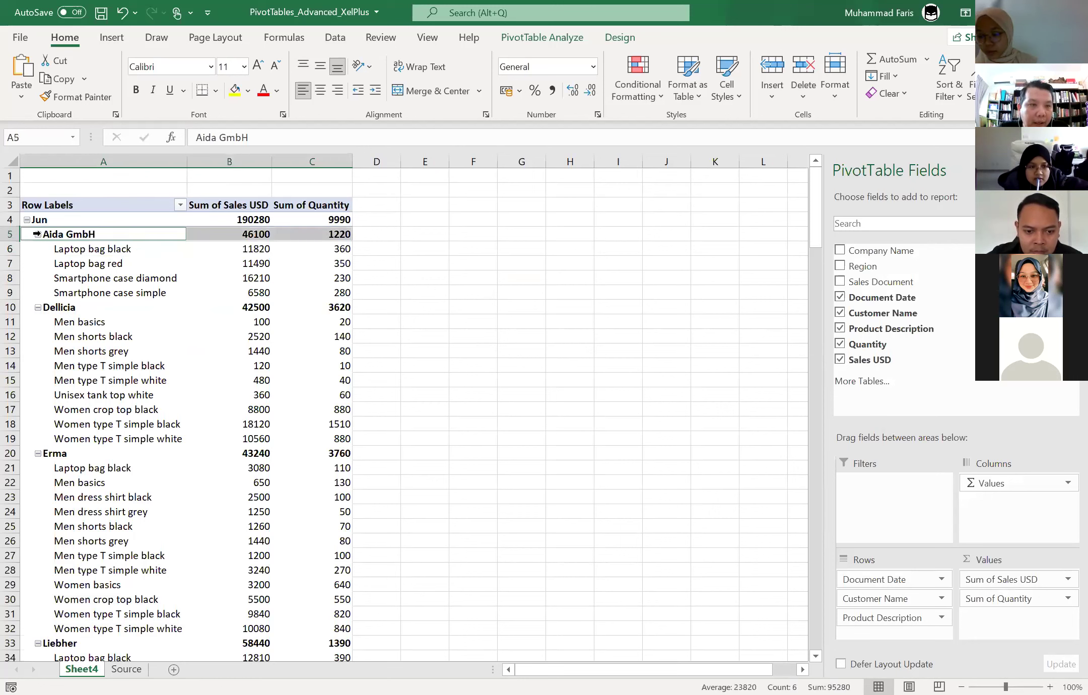
click(37, 234)
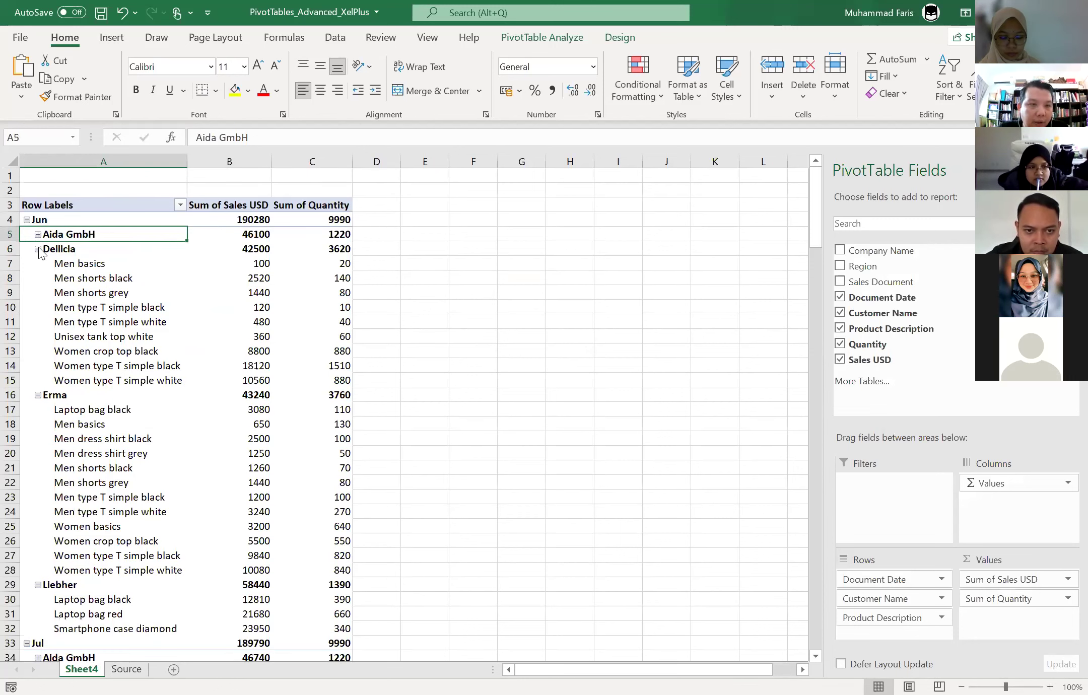
click(38, 248)
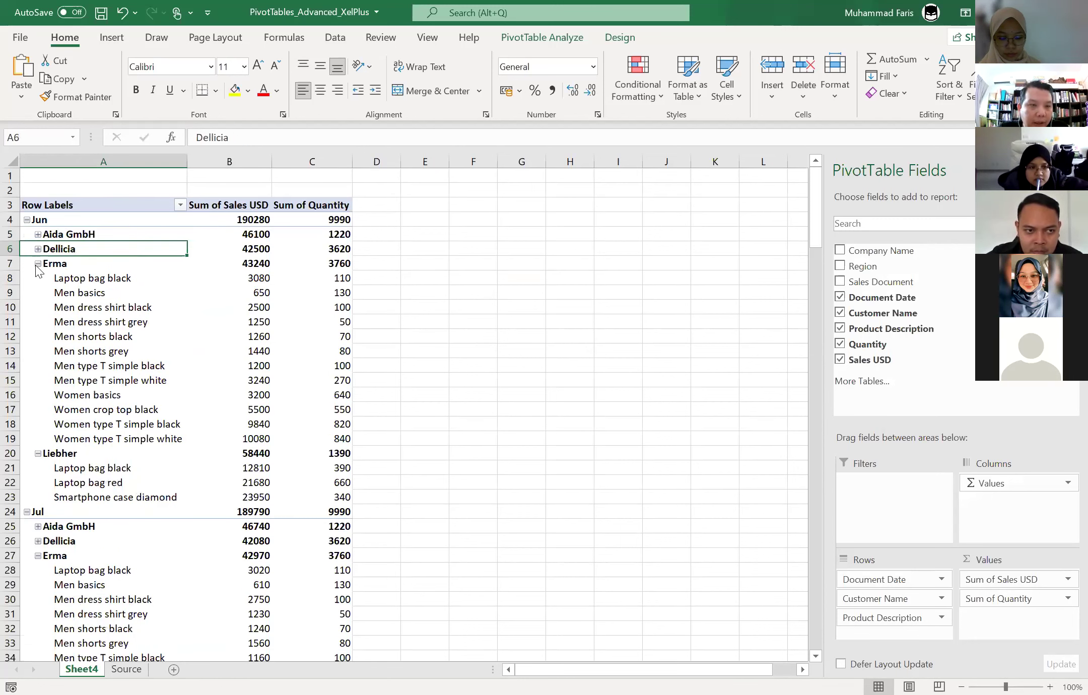
click(38, 263)
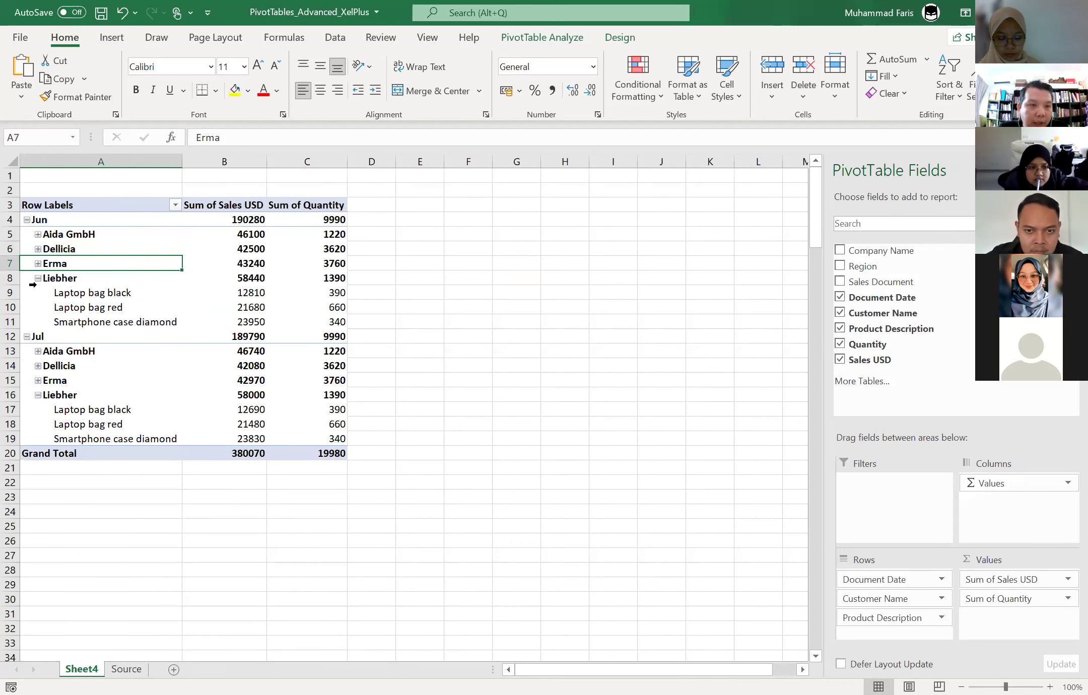
click(36, 278)
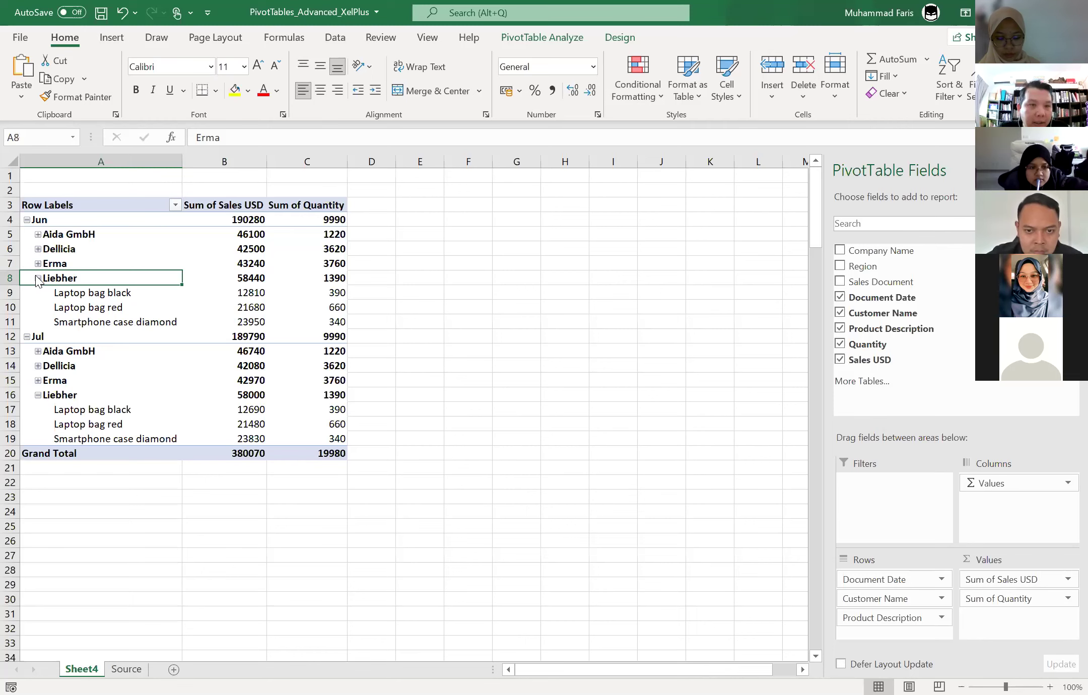
click(37, 278)
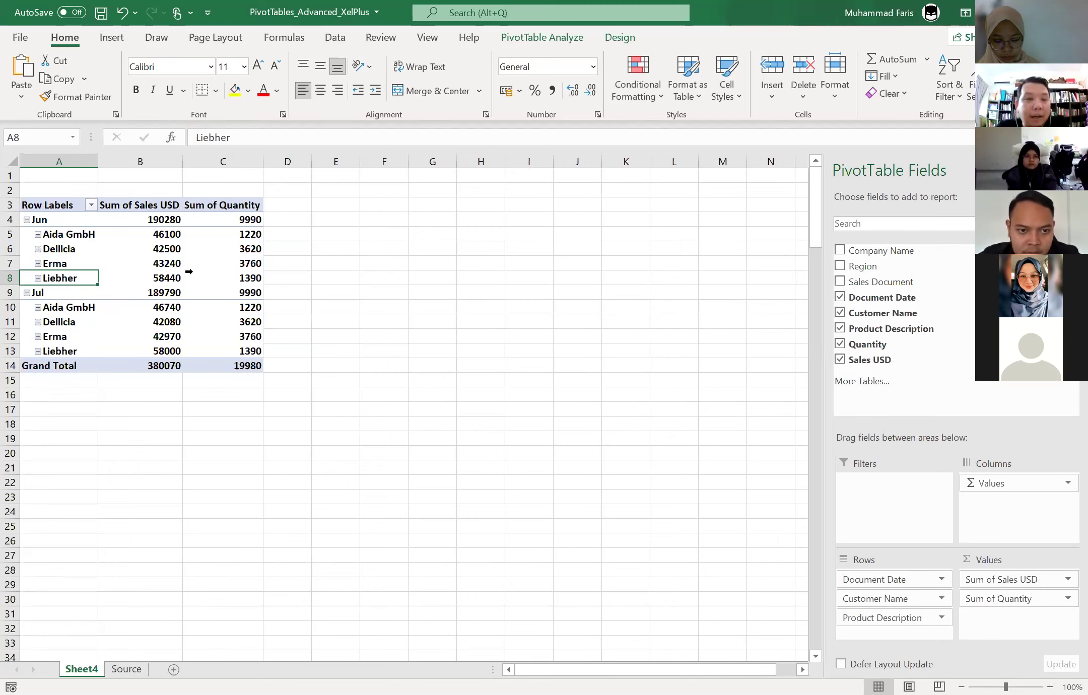
- Re-expand Aida GmbH and Dellicia to show their products, then view the Source sheet
click(36, 234)
click(38, 235)
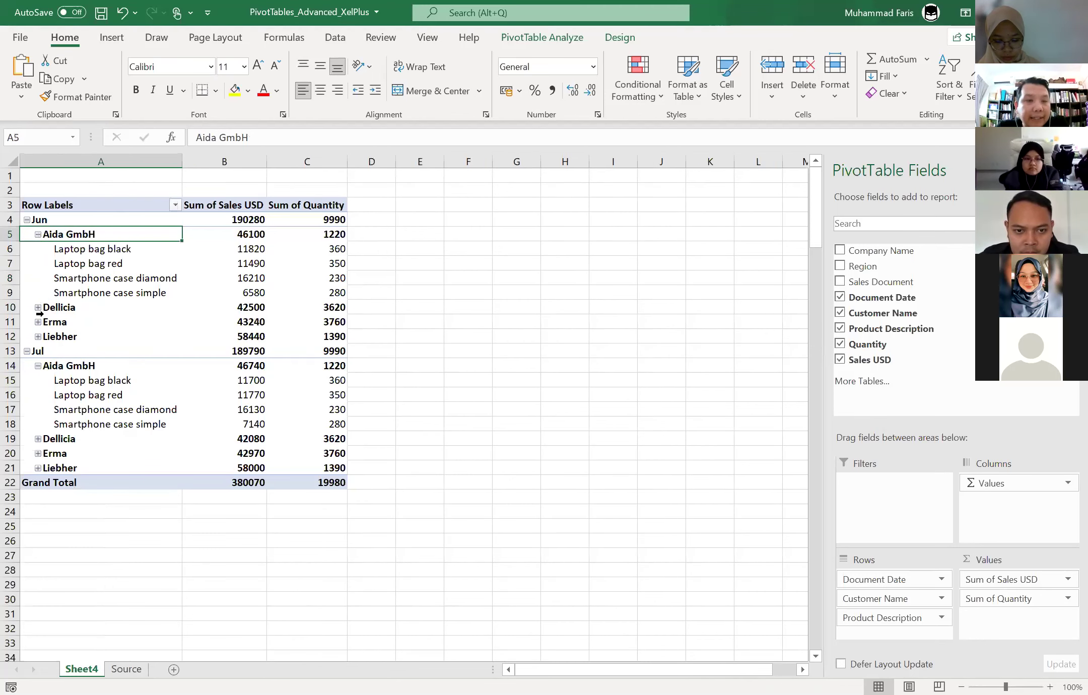
click(38, 308)
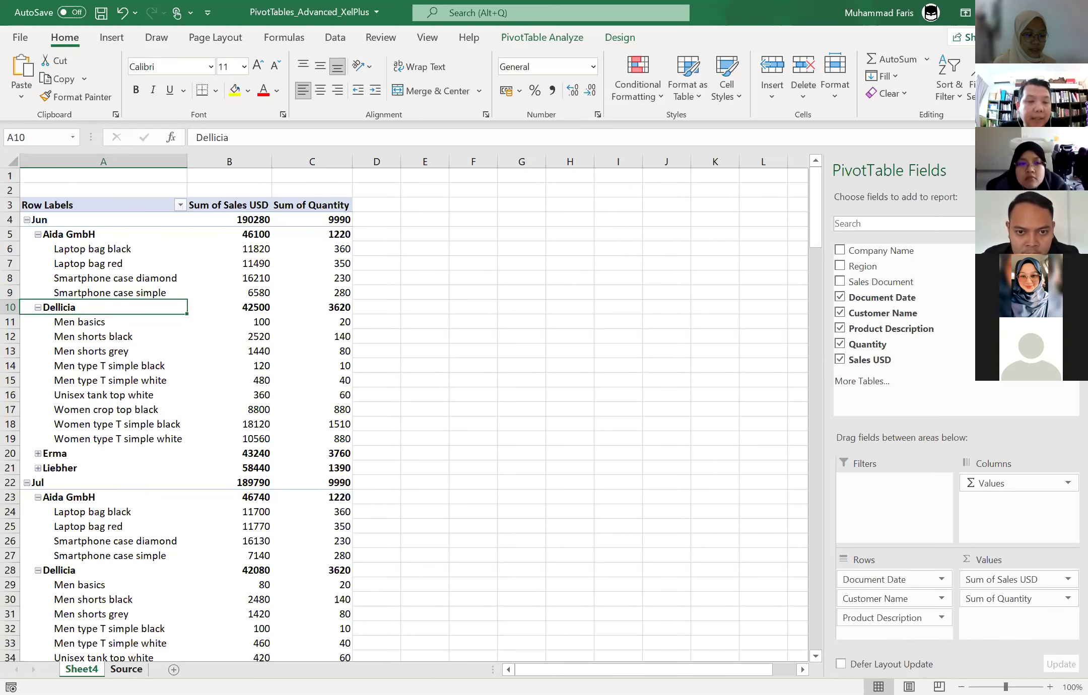
click(126, 669)
- Scroll the Source data to the Region column, then return to the Sheet4 pivot
click(200, 393)
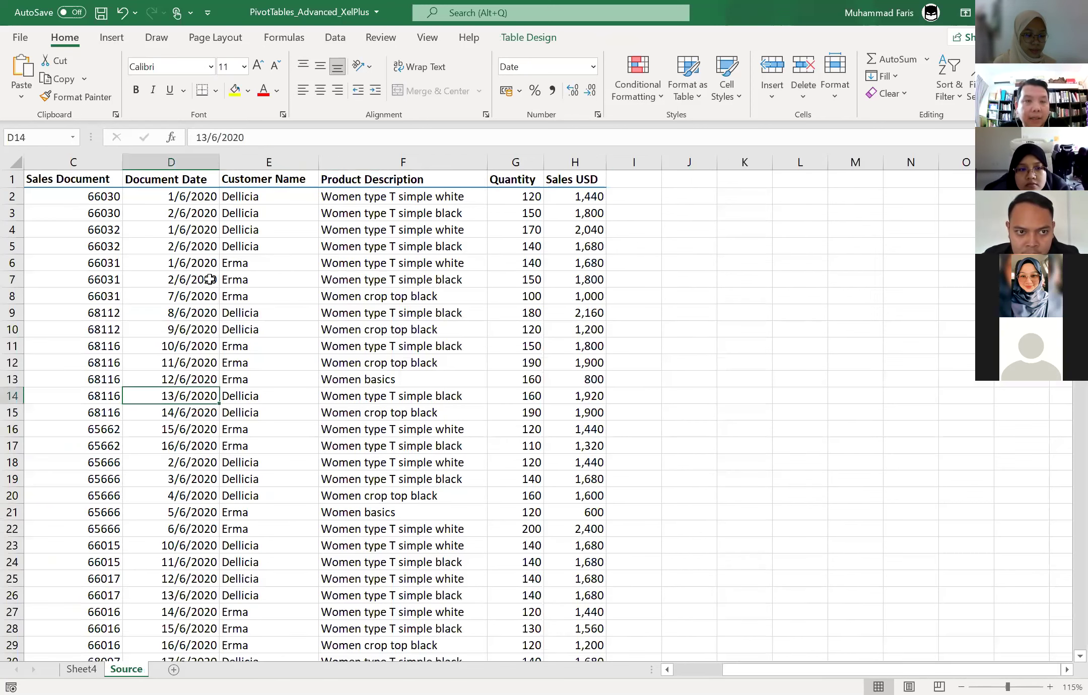
scroll(210, 279, left, 1)
scroll(210, 279, left, 1)
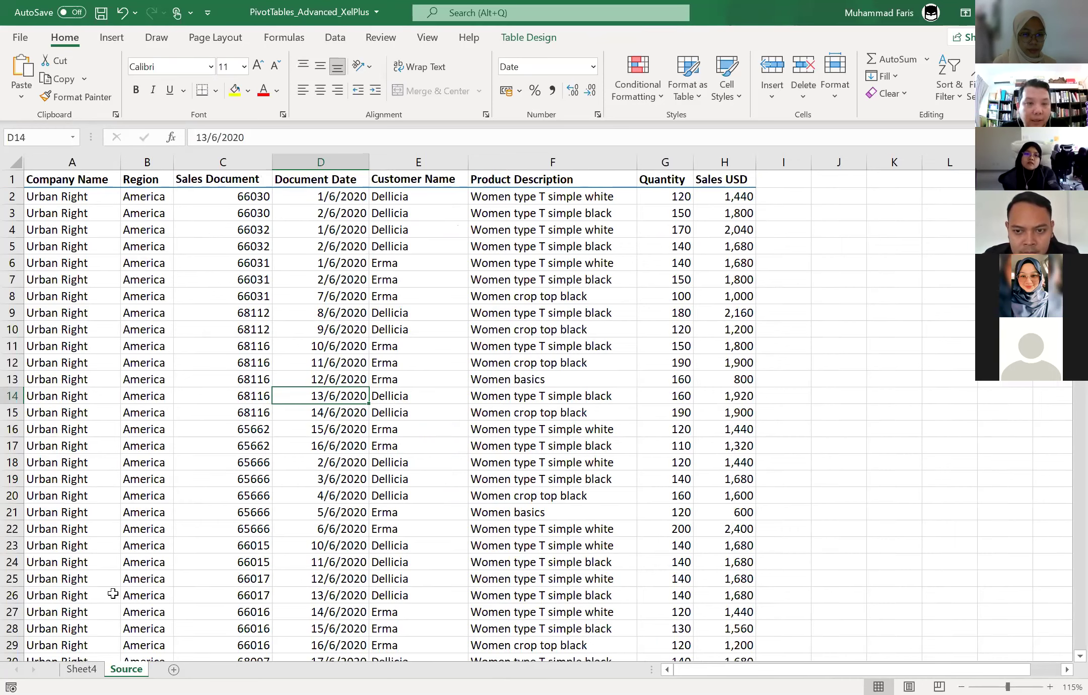
click(81, 669)
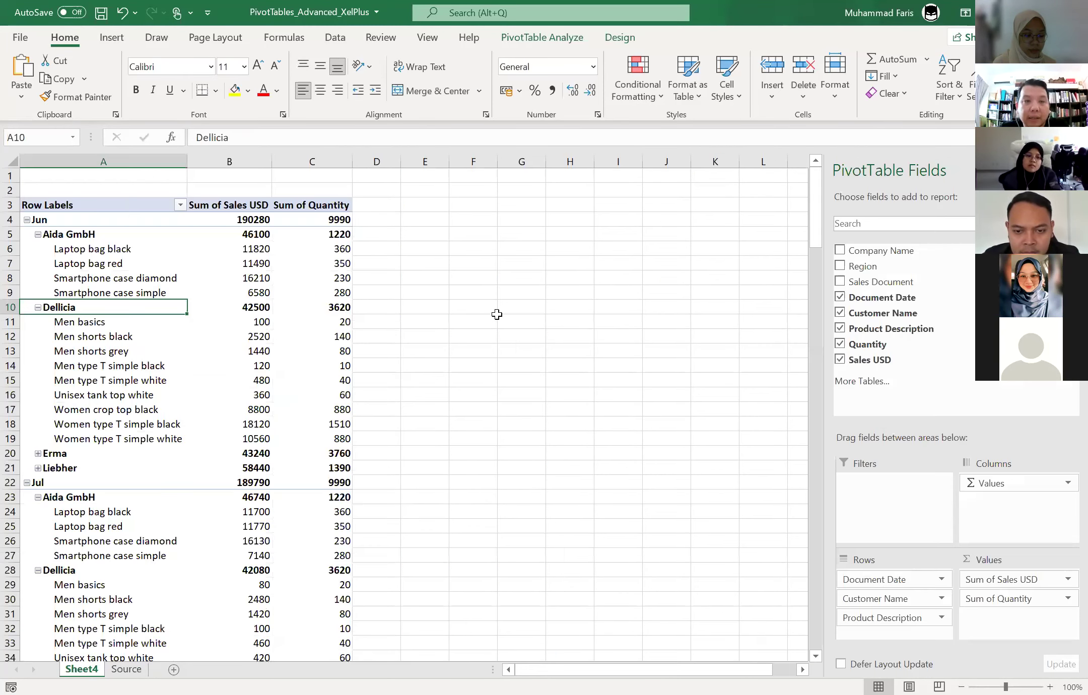
click(544, 230)
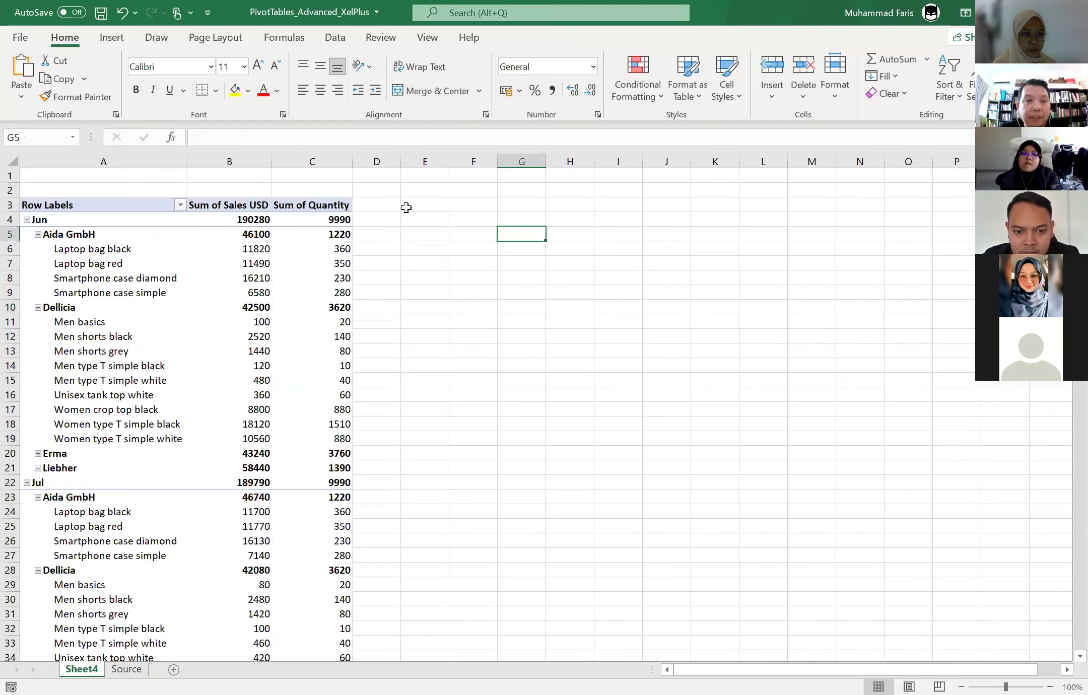
click(123, 280)
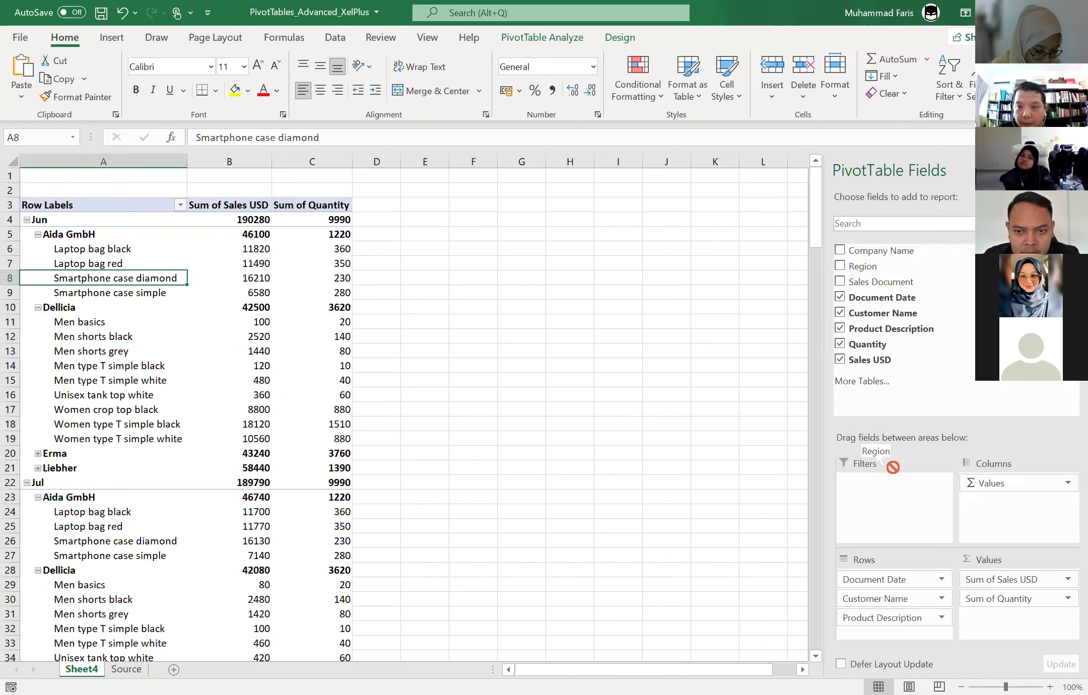
- Add Region as a report filter and set it to Europe after trying America
drag(865, 267, 879, 496)
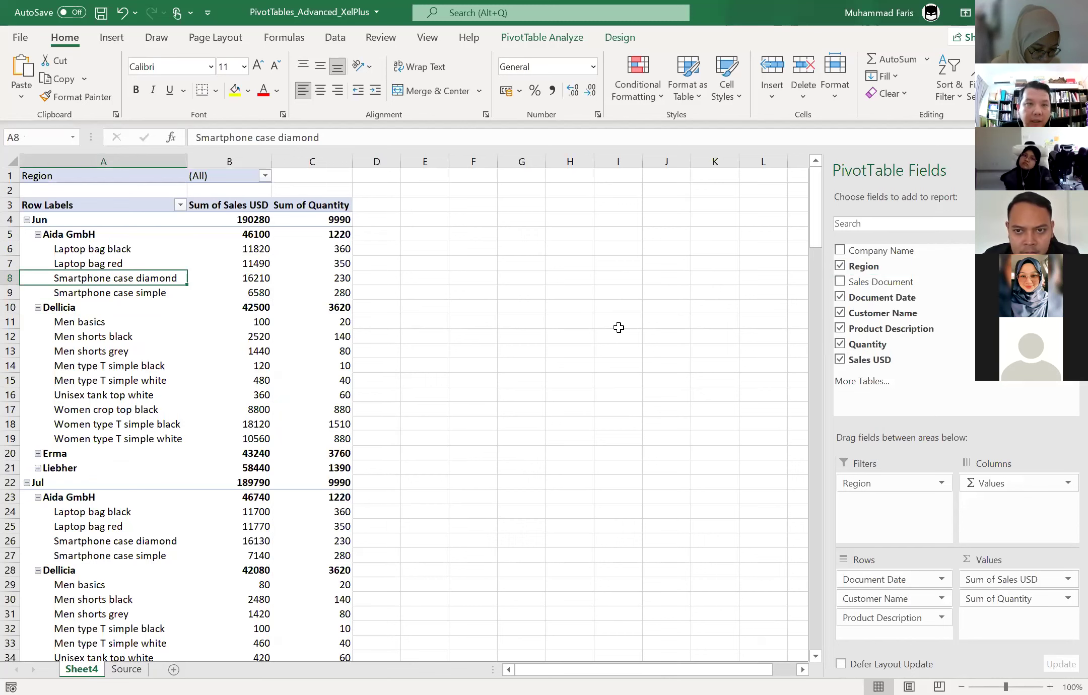
click(594, 220)
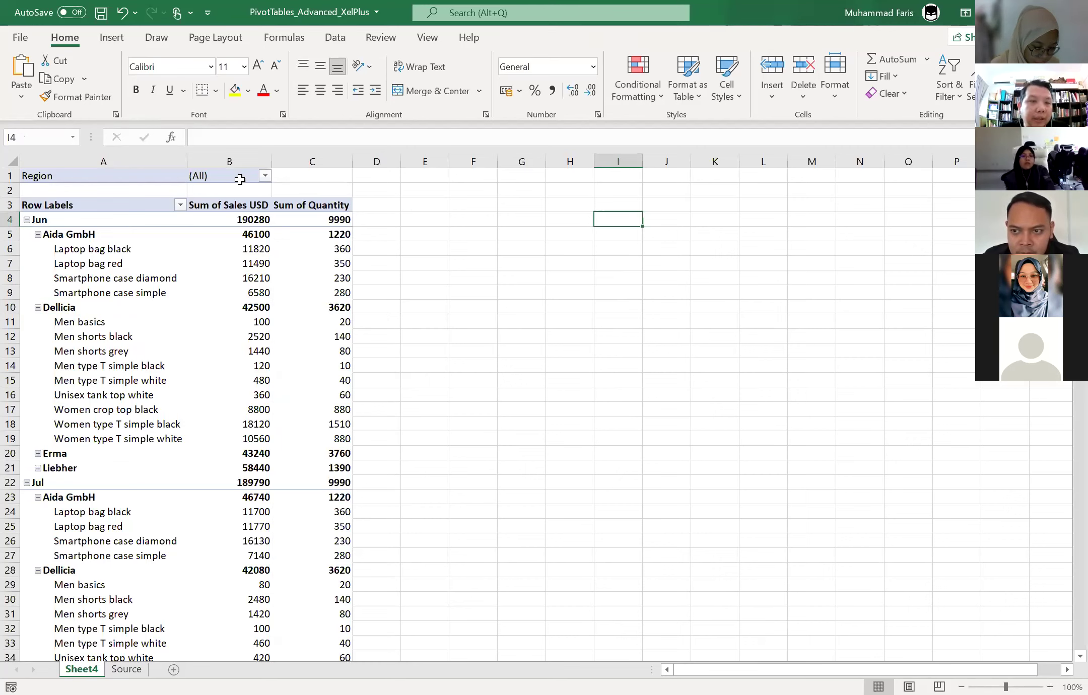
click(27, 484)
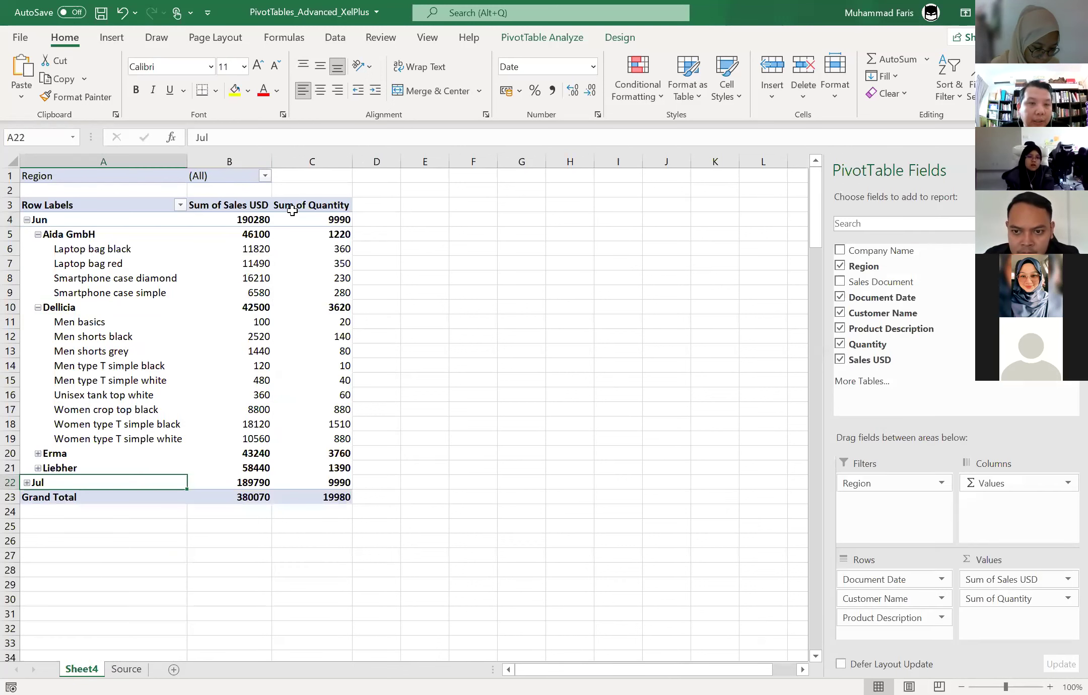
click(265, 175)
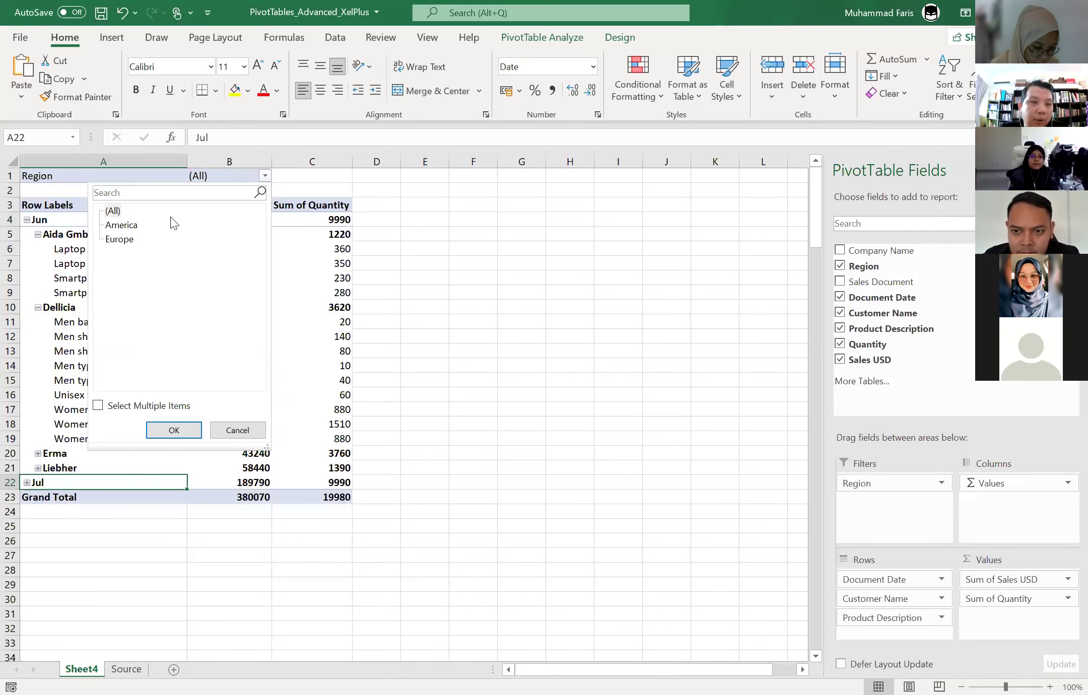
click(132, 228)
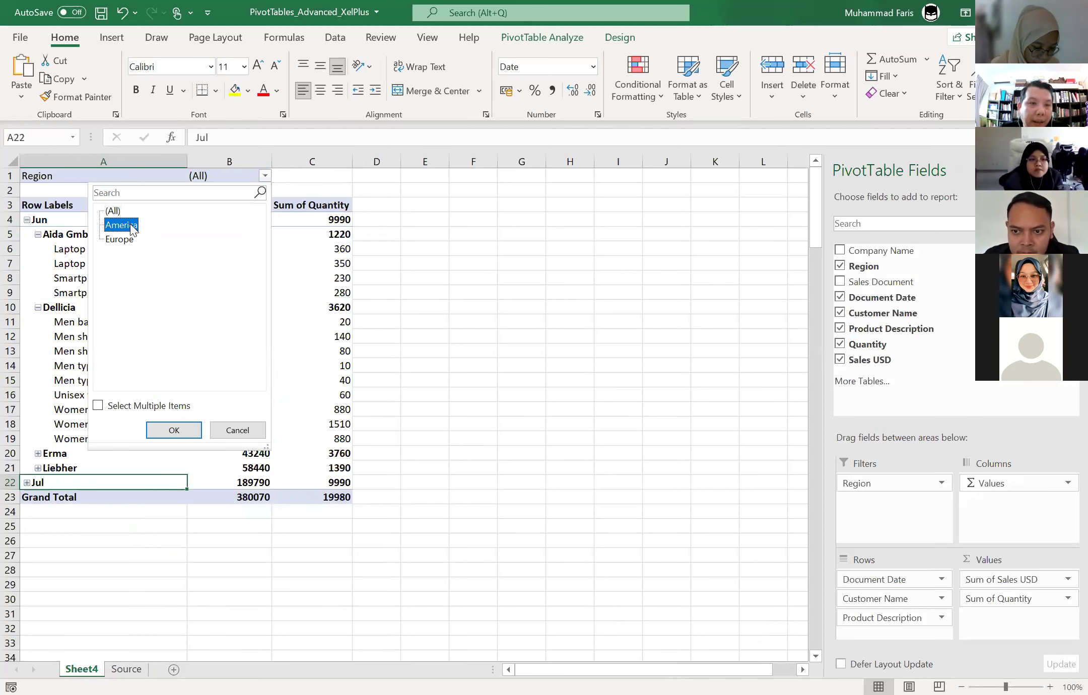
click(184, 425)
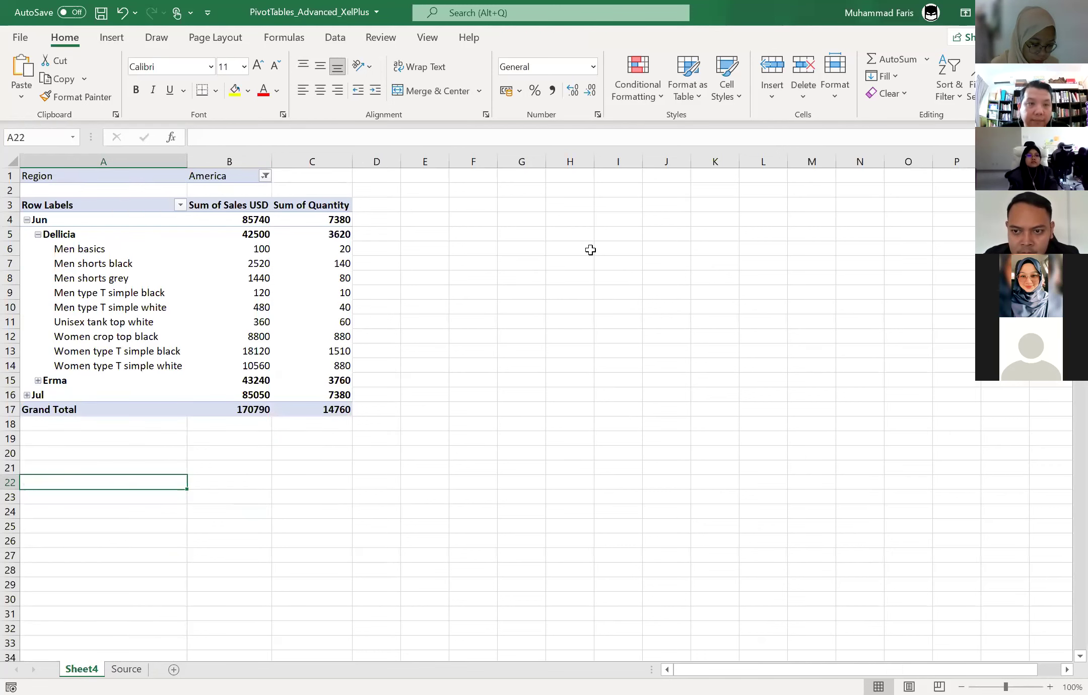
click(263, 176)
click(126, 240)
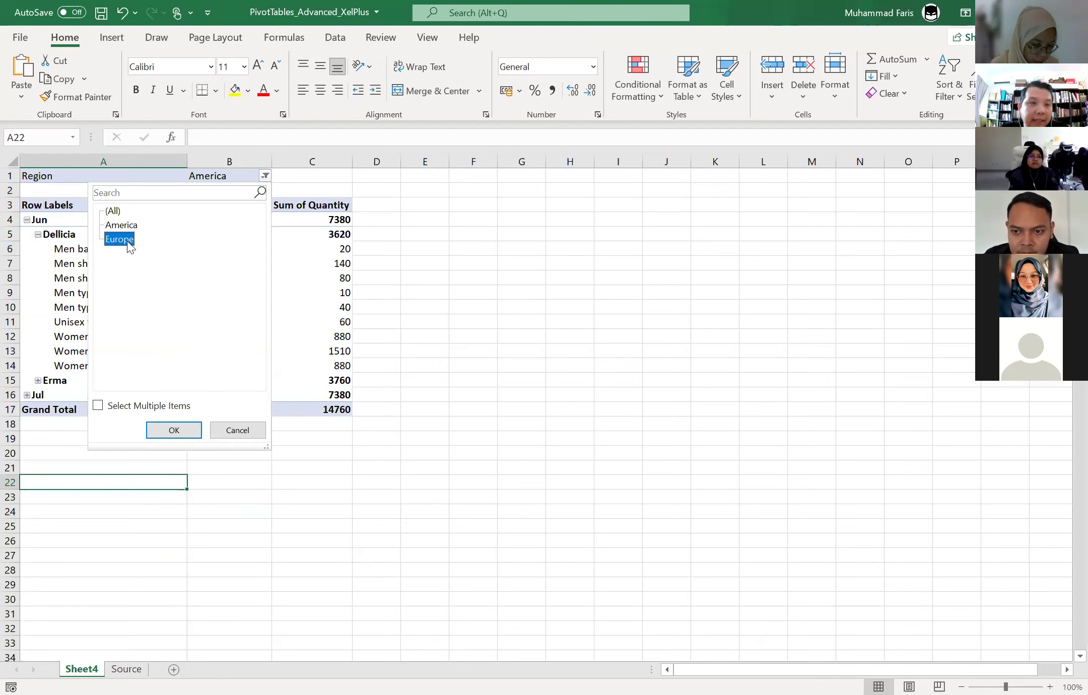
click(169, 435)
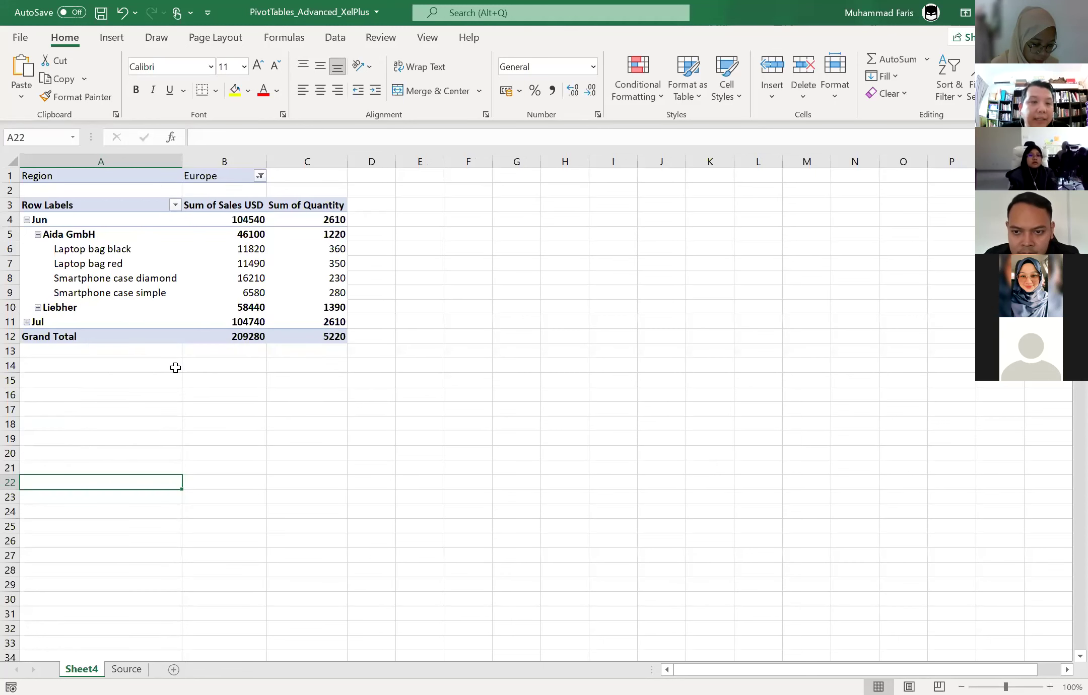
- Expand Liebher and review its 58440 sales total and product quantities
click(38, 307)
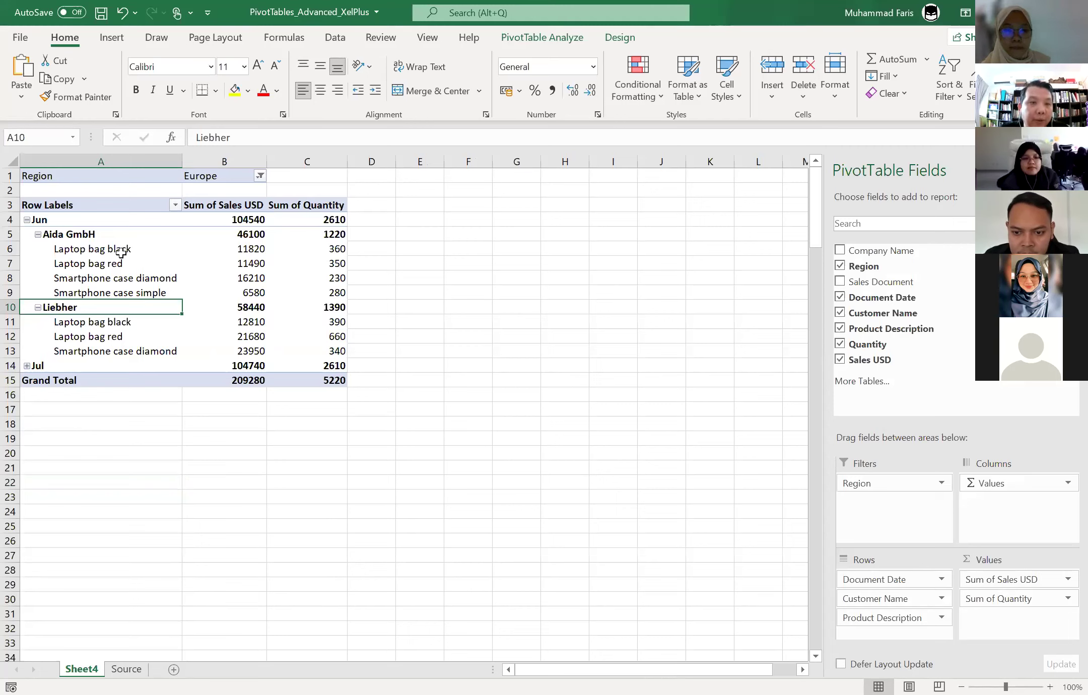
click(106, 235)
click(88, 307)
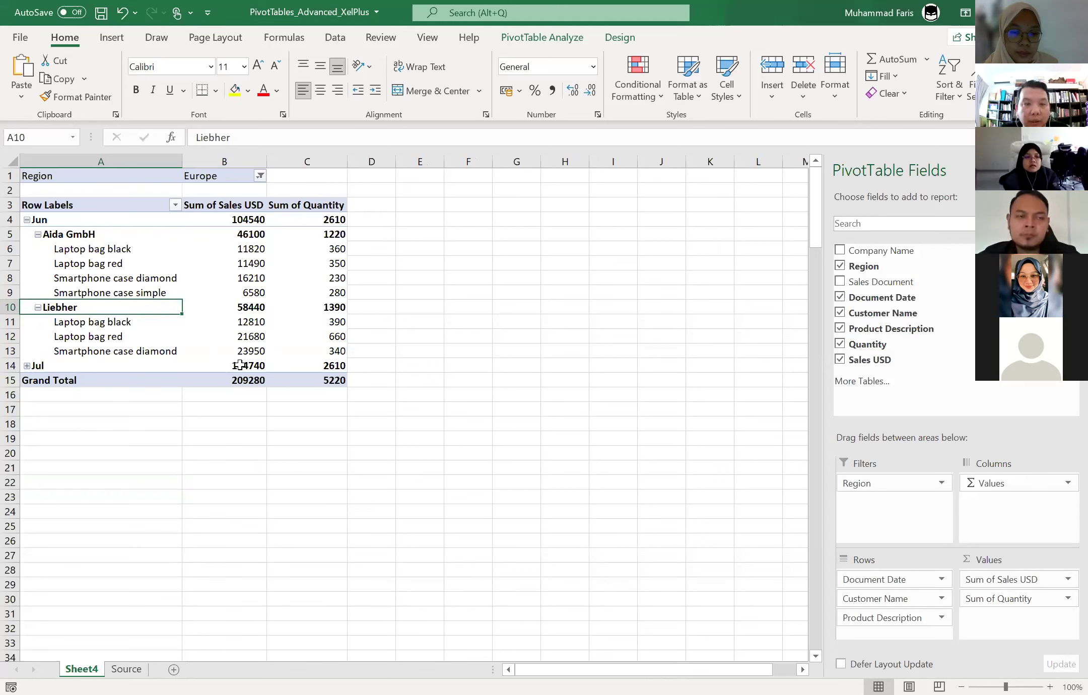
click(250, 307)
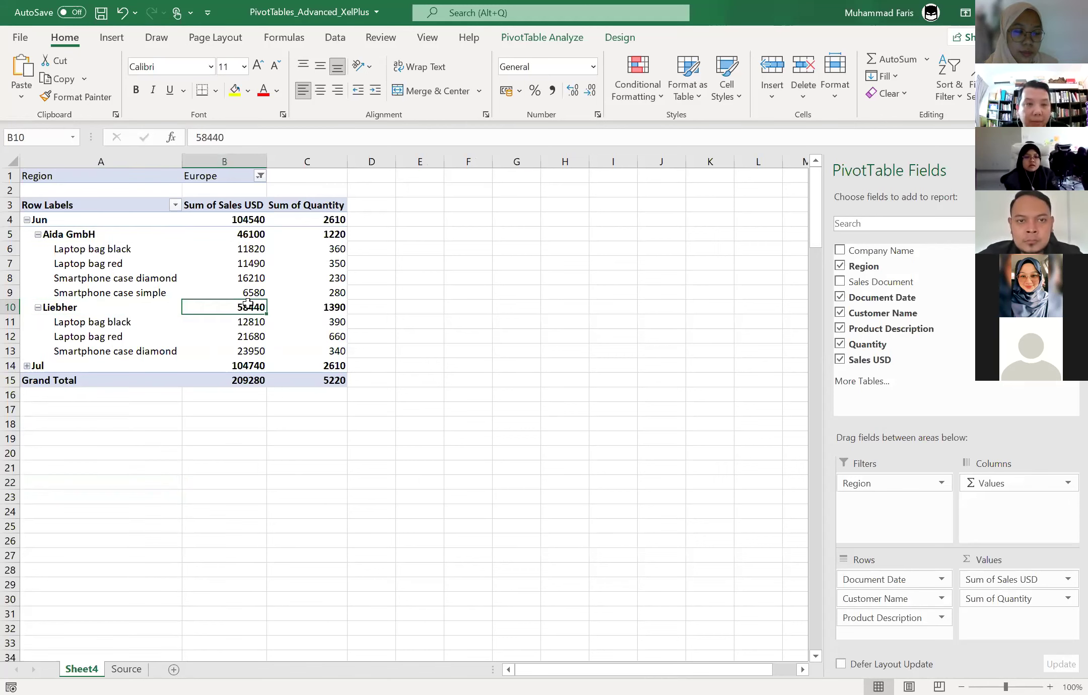
click(319, 297)
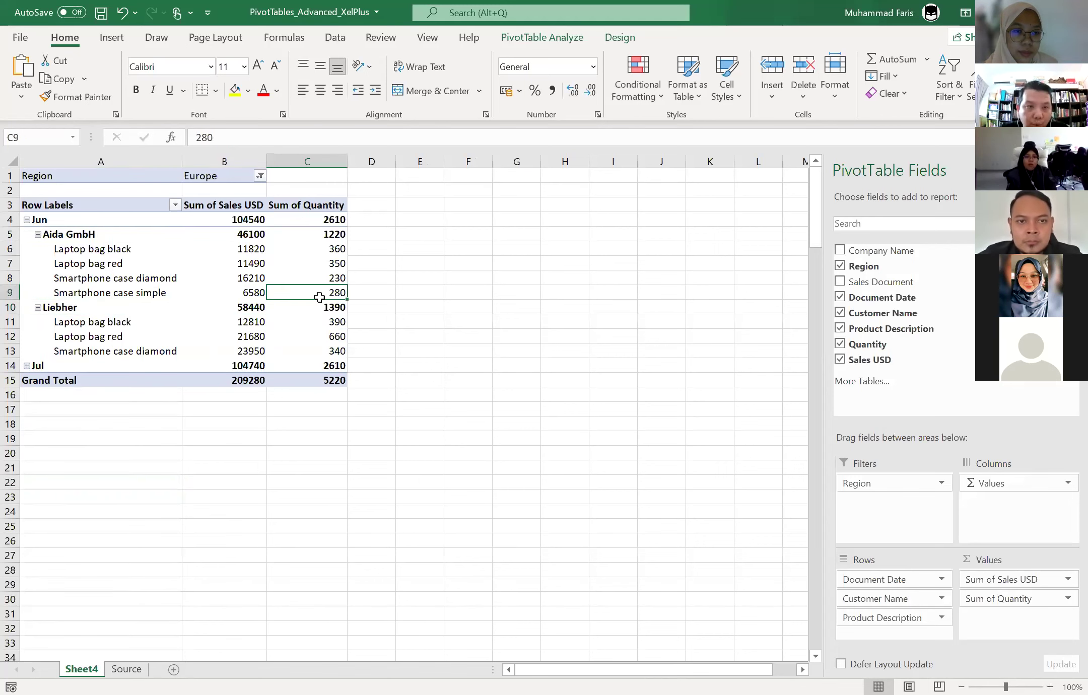
click(175, 204)
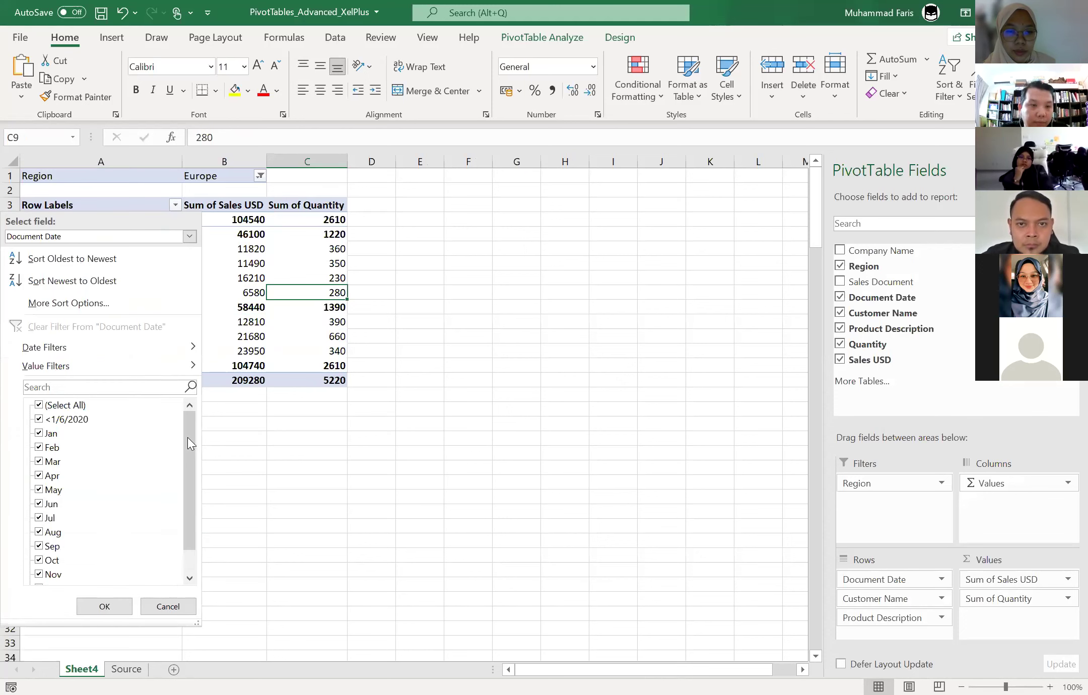
- Filter the row-label dates to Jun only, leaving 104540 sales and 2610 quantity
click(39, 406)
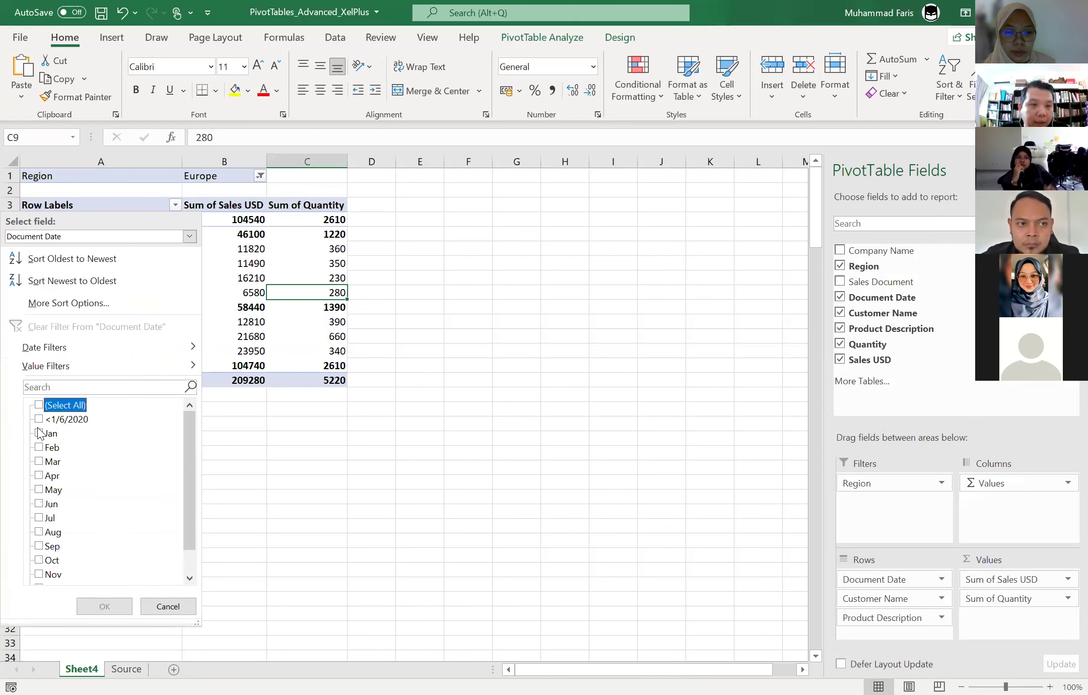
click(39, 504)
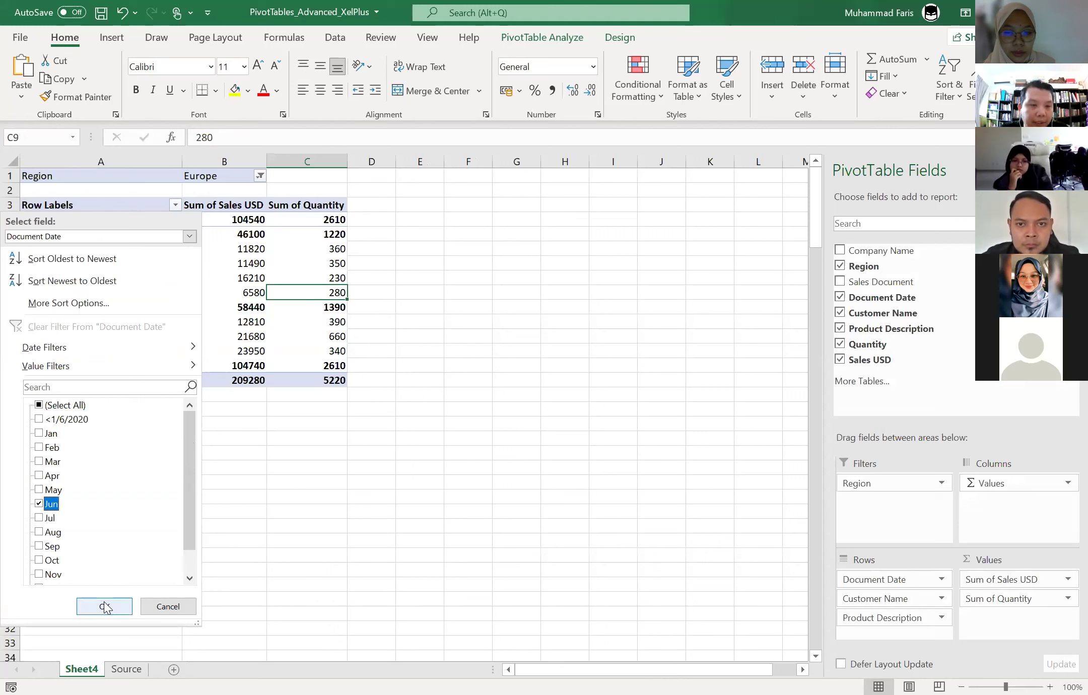
key(Return)
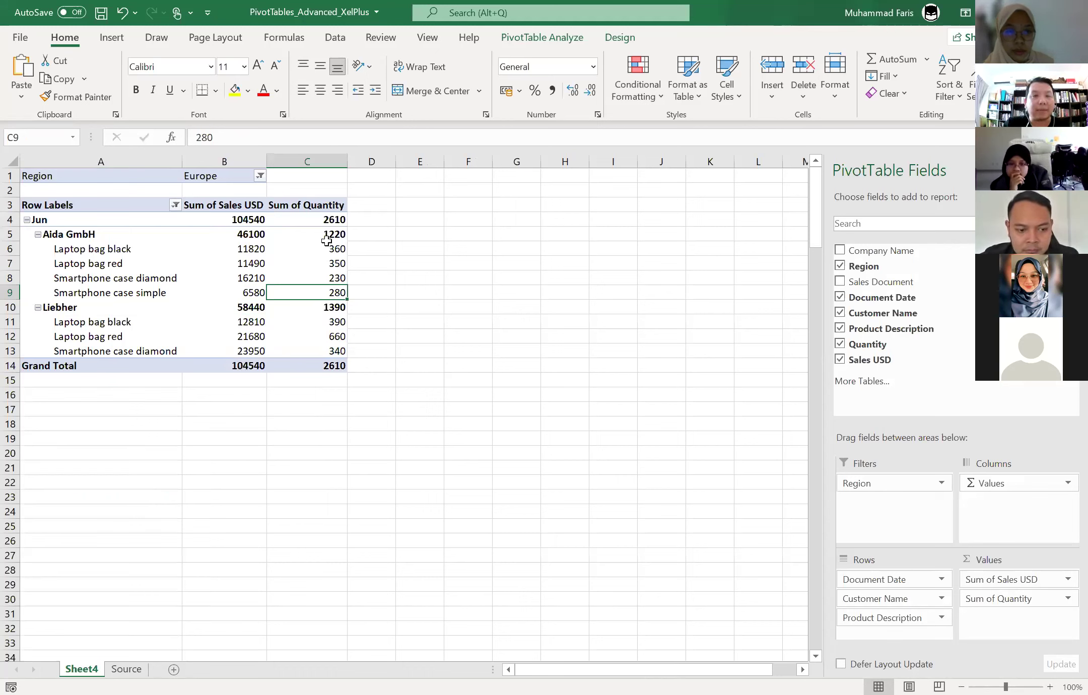
click(439, 246)
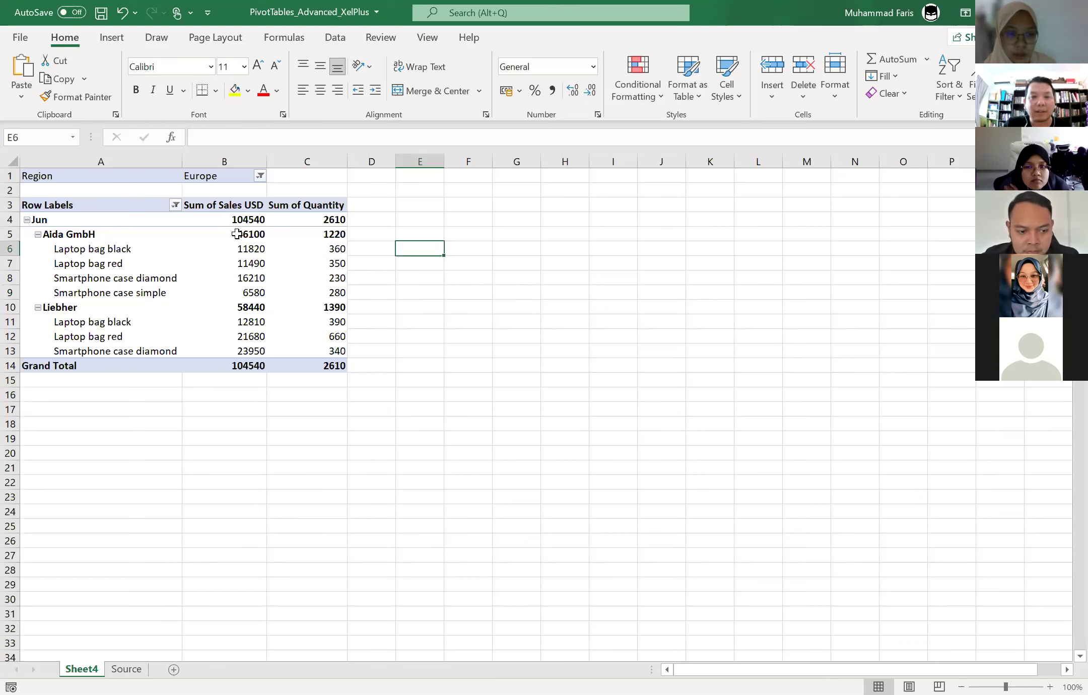
- Drill into Aida GmbH's June total and its Laptop bag black 11820 value for detail sheets
double_click(237, 234)
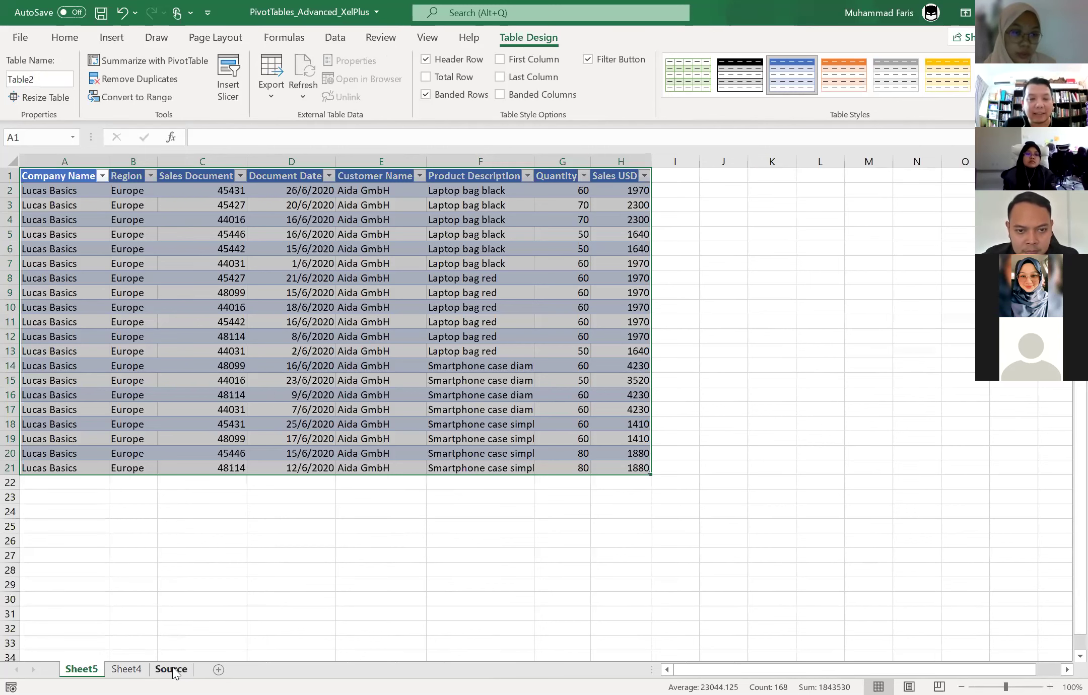
click(126, 669)
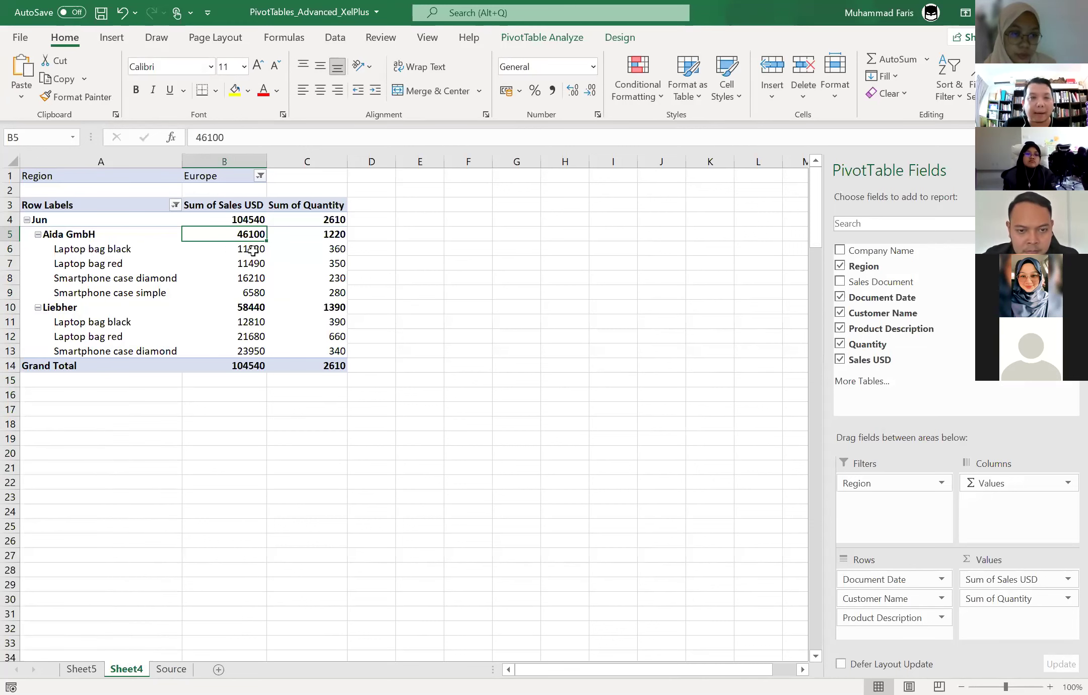
click(253, 250)
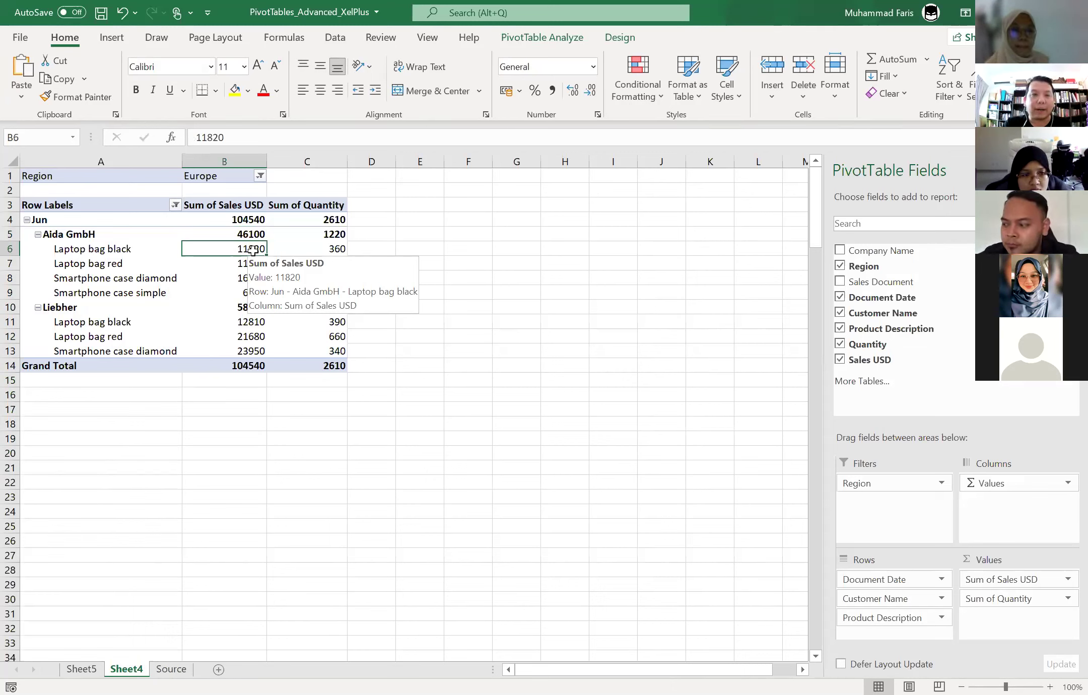
double_click(252, 249)
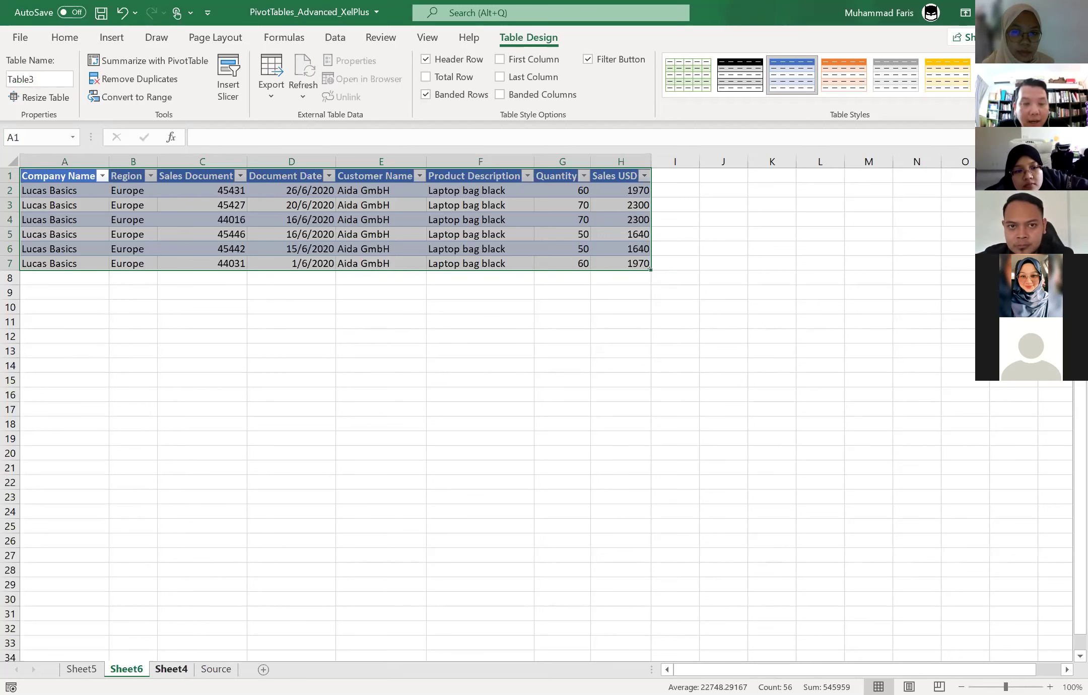
click(172, 669)
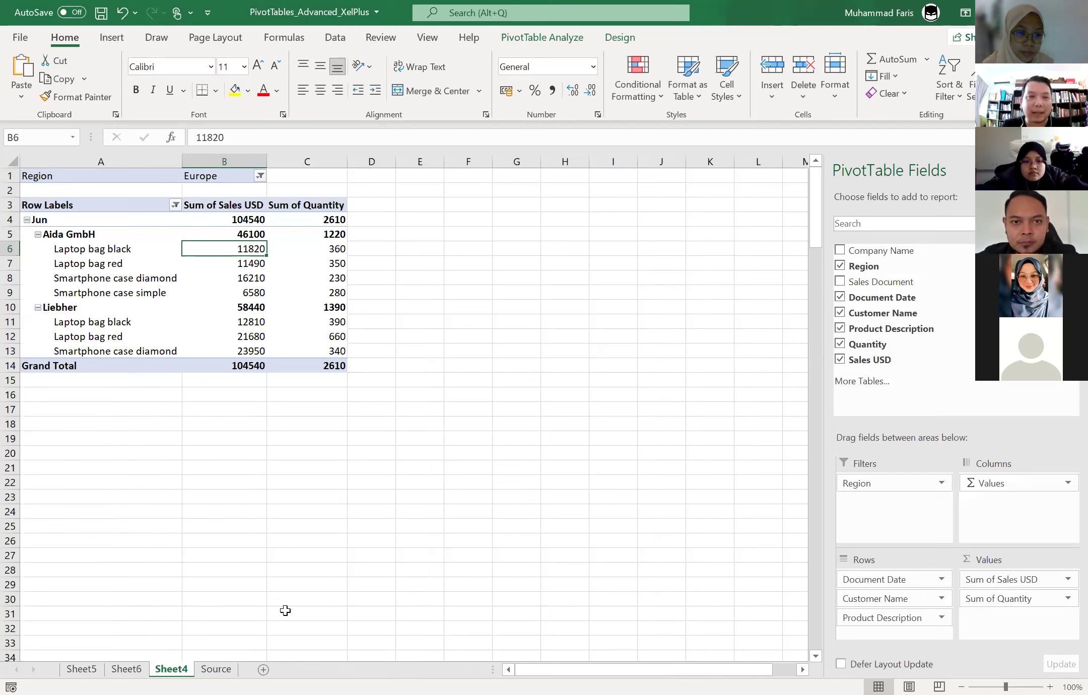
- Set the Region filter back to (All), restoring the 190280 Grand Total
click(515, 221)
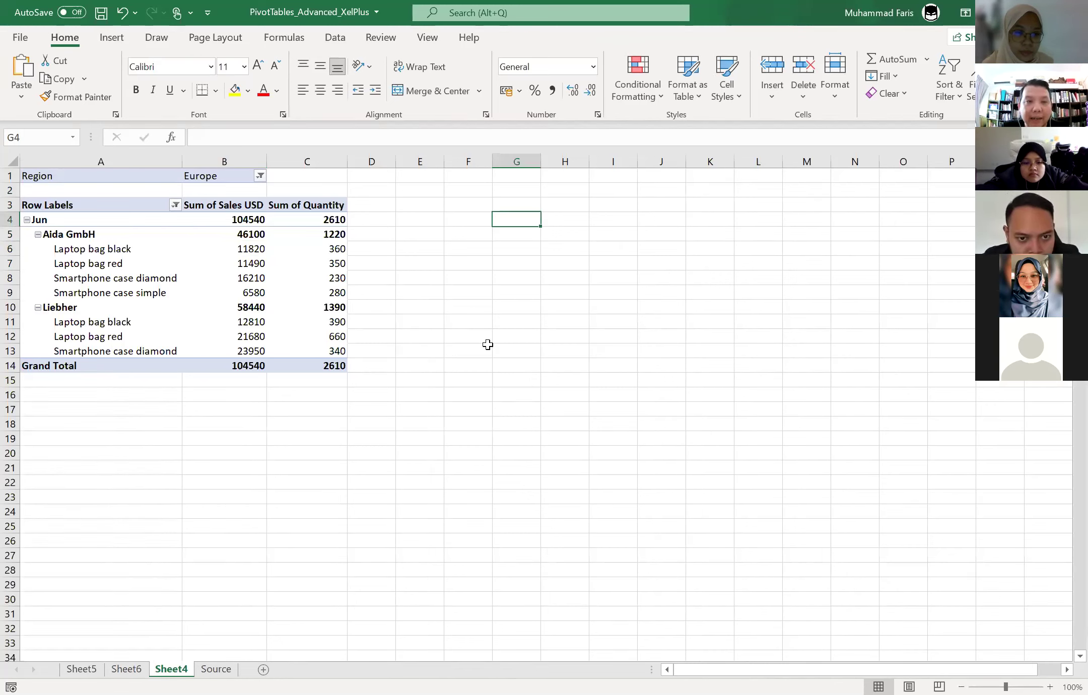
click(260, 176)
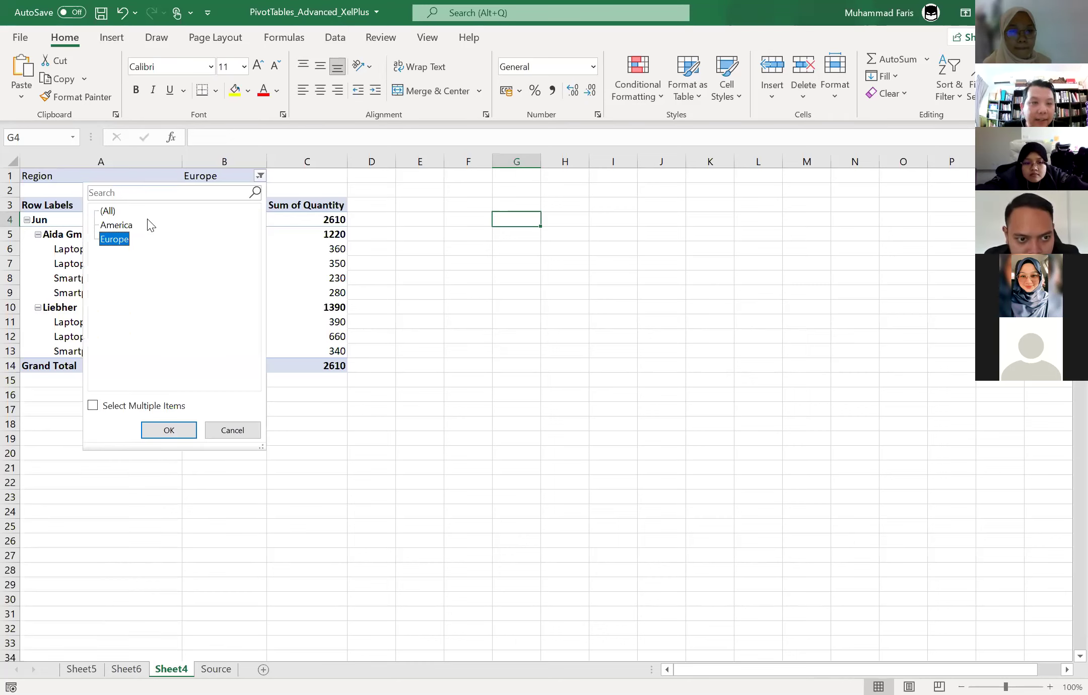
click(109, 214)
click(165, 432)
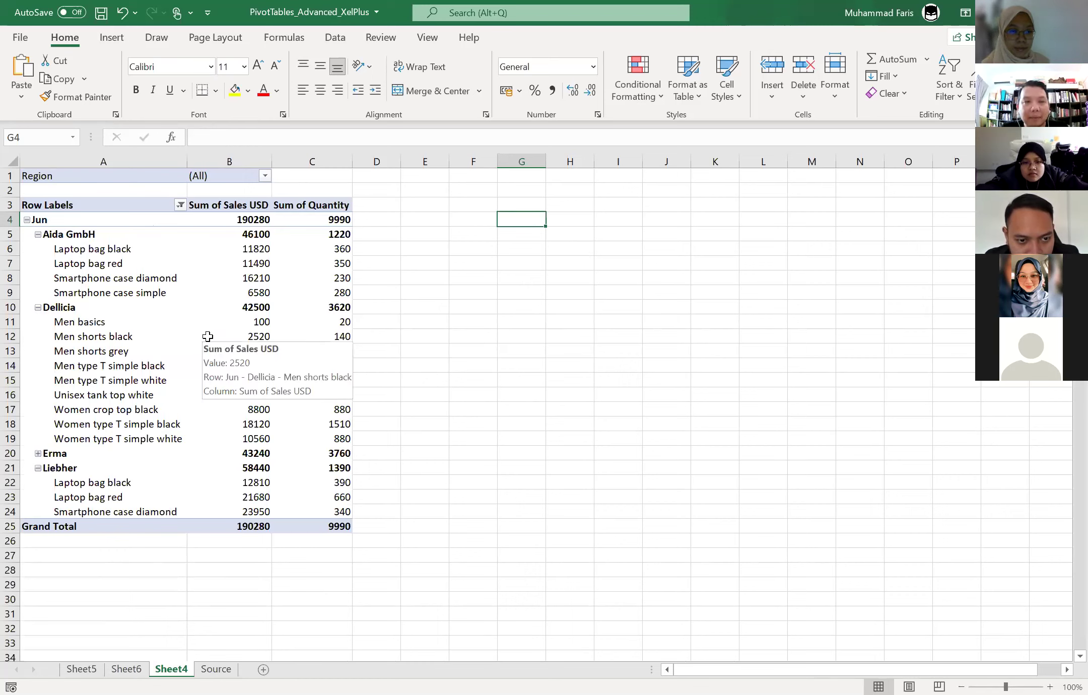
click(447, 208)
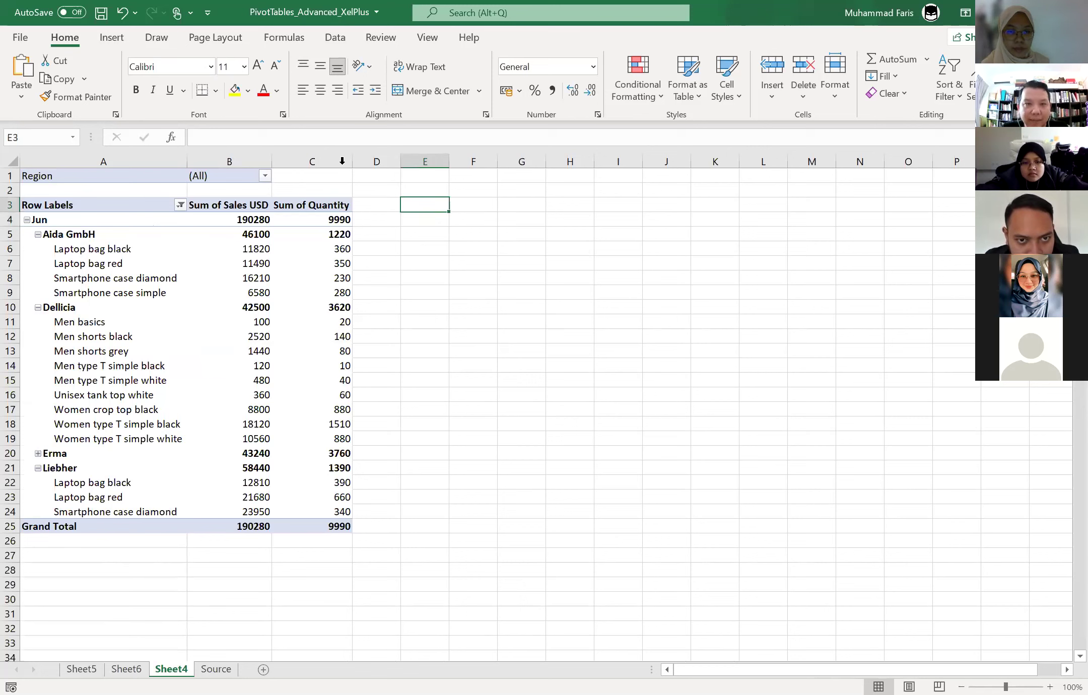
click(288, 280)
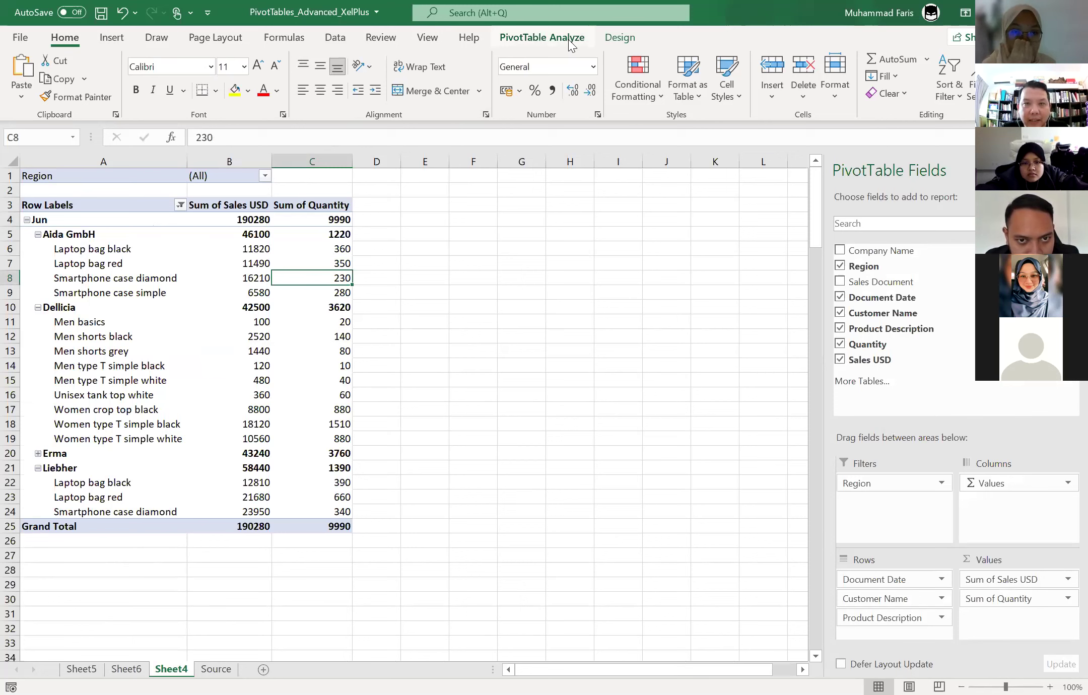
- Use Show Report Filter Pages on Region to create America and Europe sheets
click(571, 44)
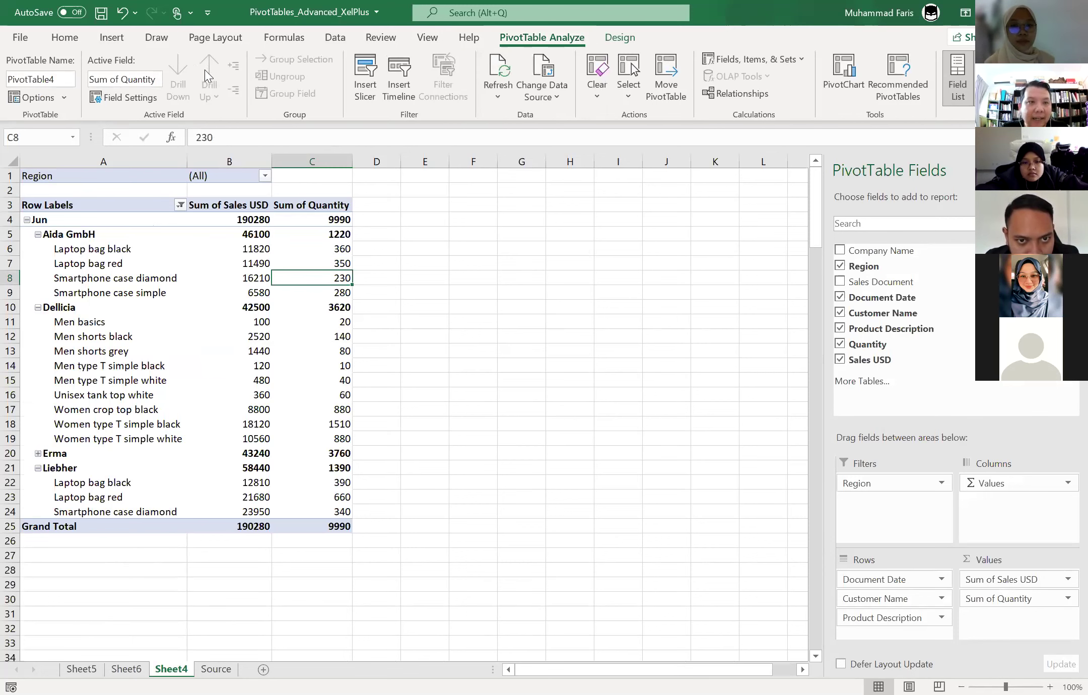
click(65, 98)
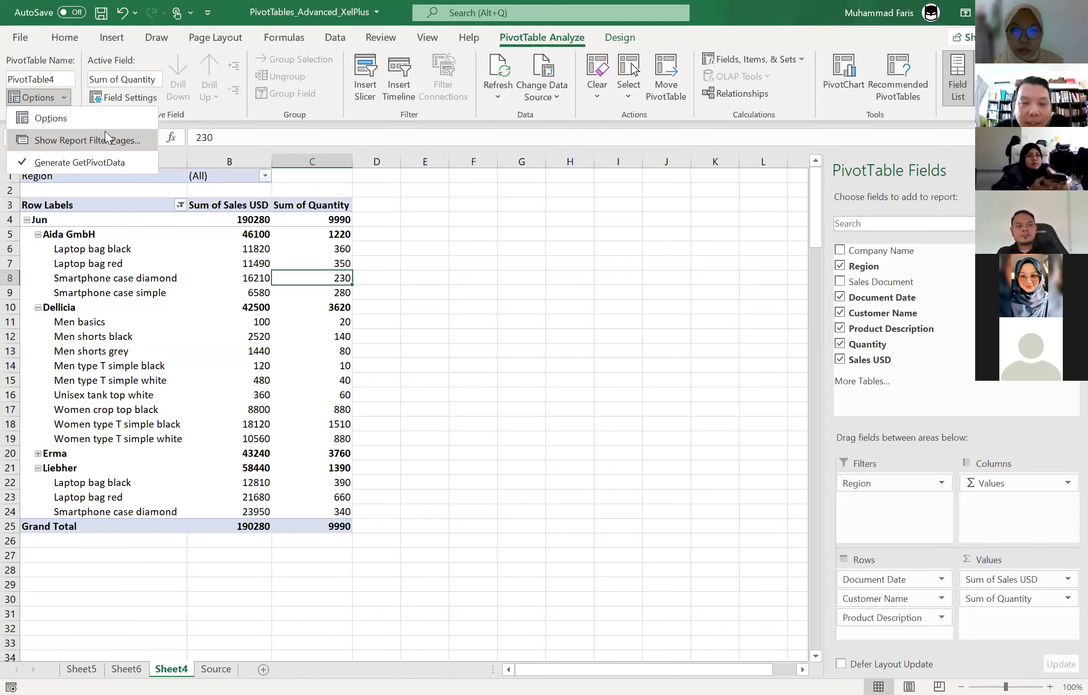
click(77, 146)
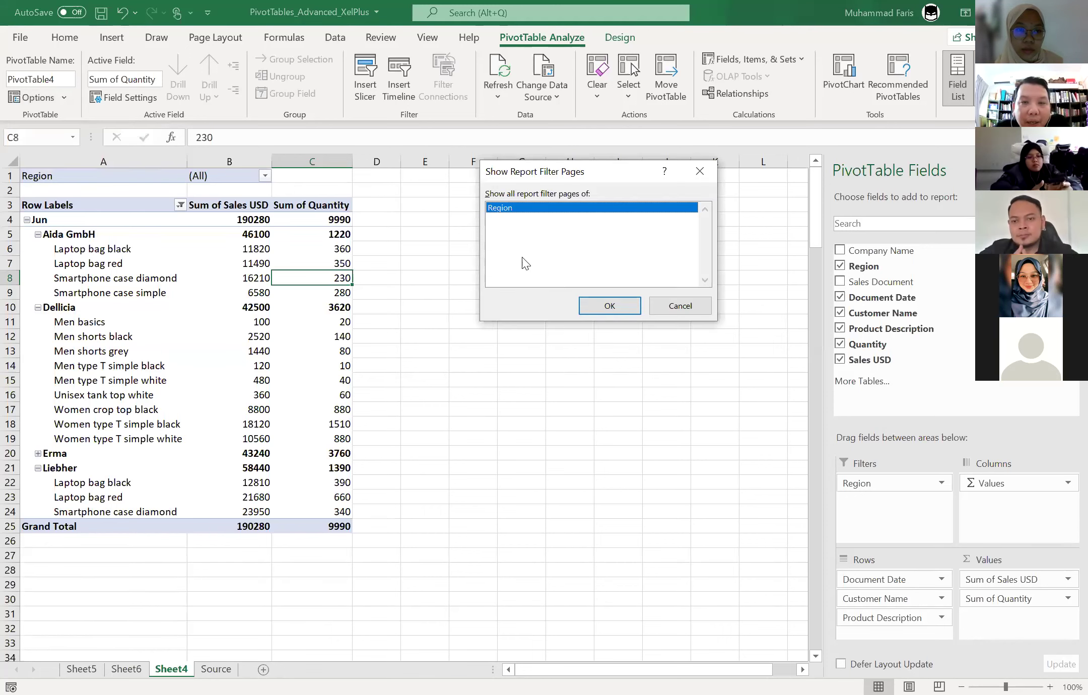
click(593, 300)
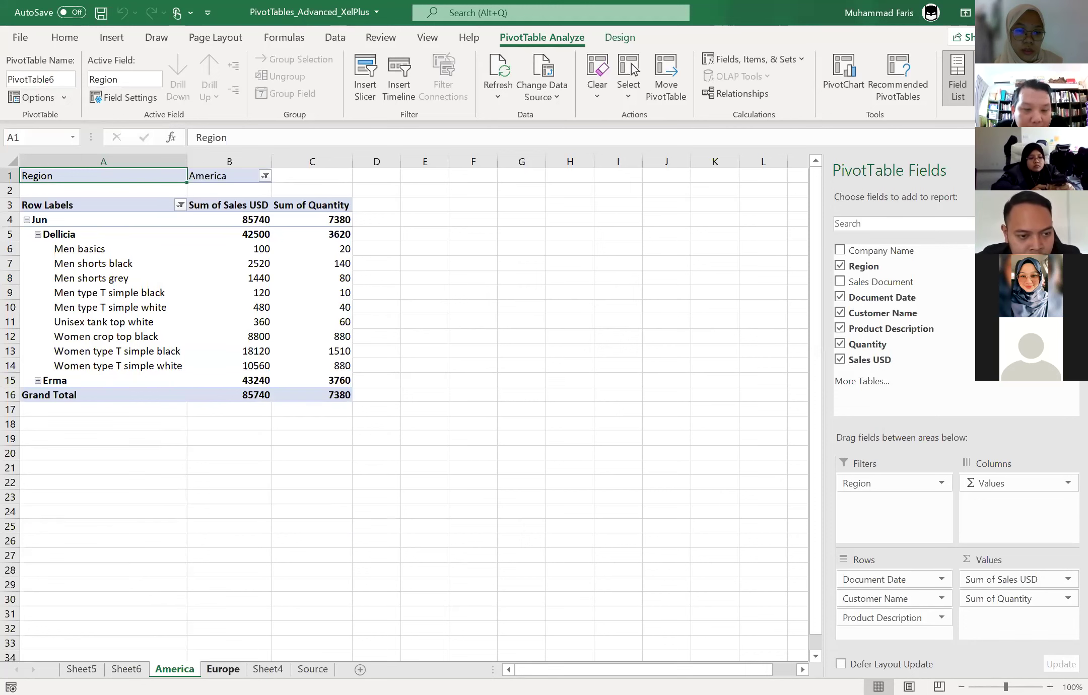
- Review the new America and Europe sheets, Sheet6, and a June America row in Source
click(220, 669)
click(175, 669)
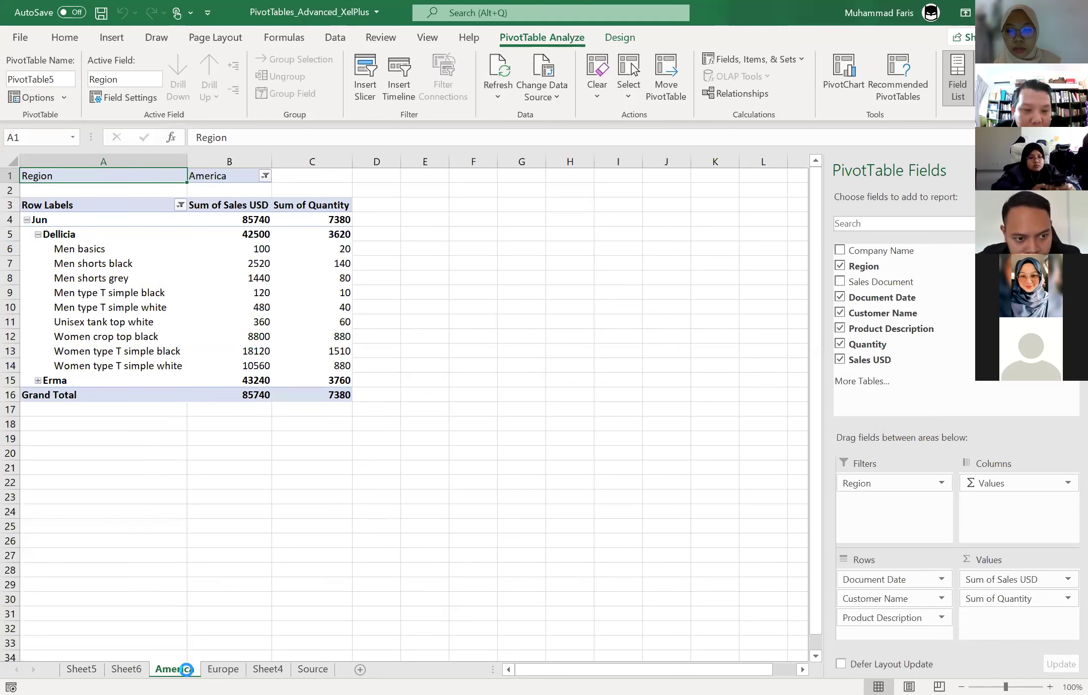
click(213, 669)
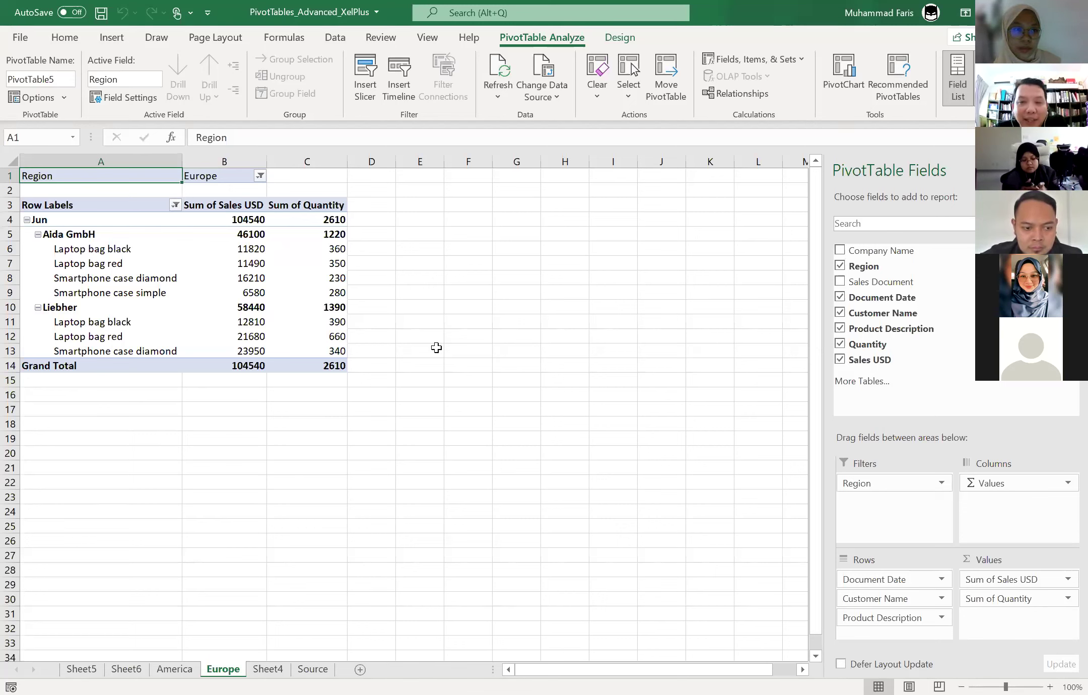
click(174, 668)
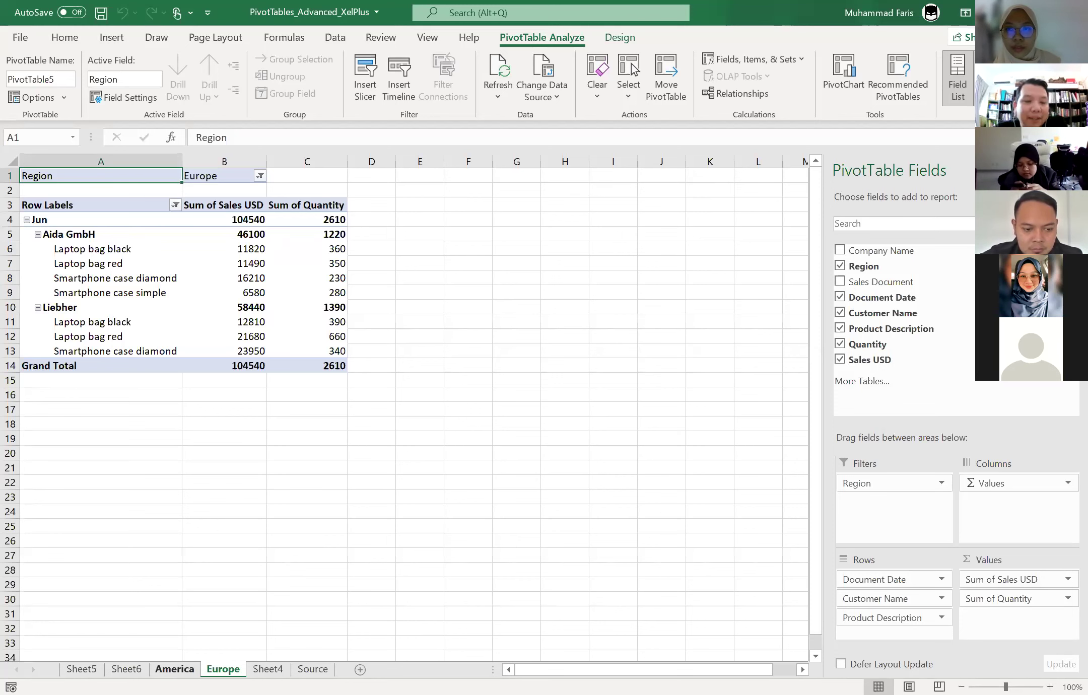
click(126, 669)
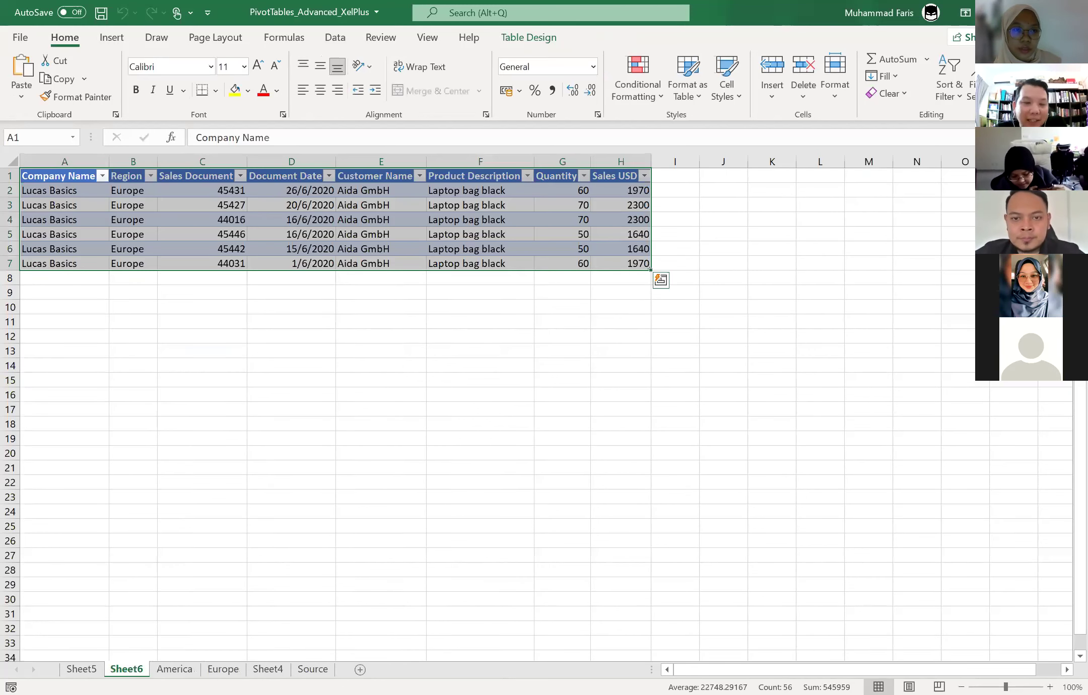
click(223, 669)
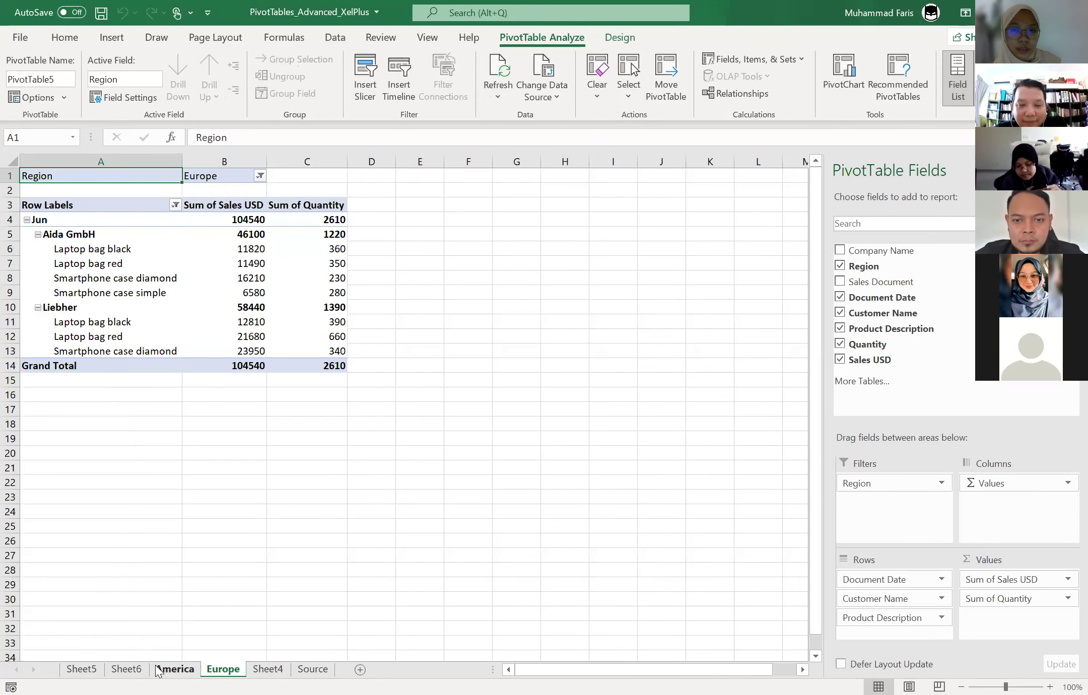
click(302, 670)
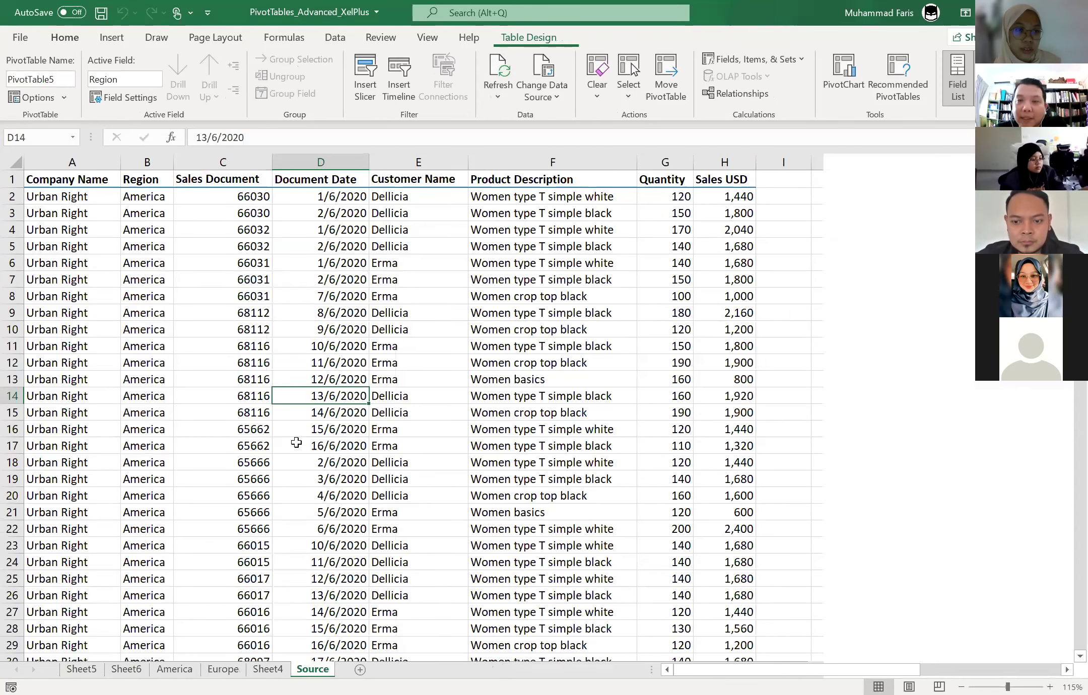
click(296, 442)
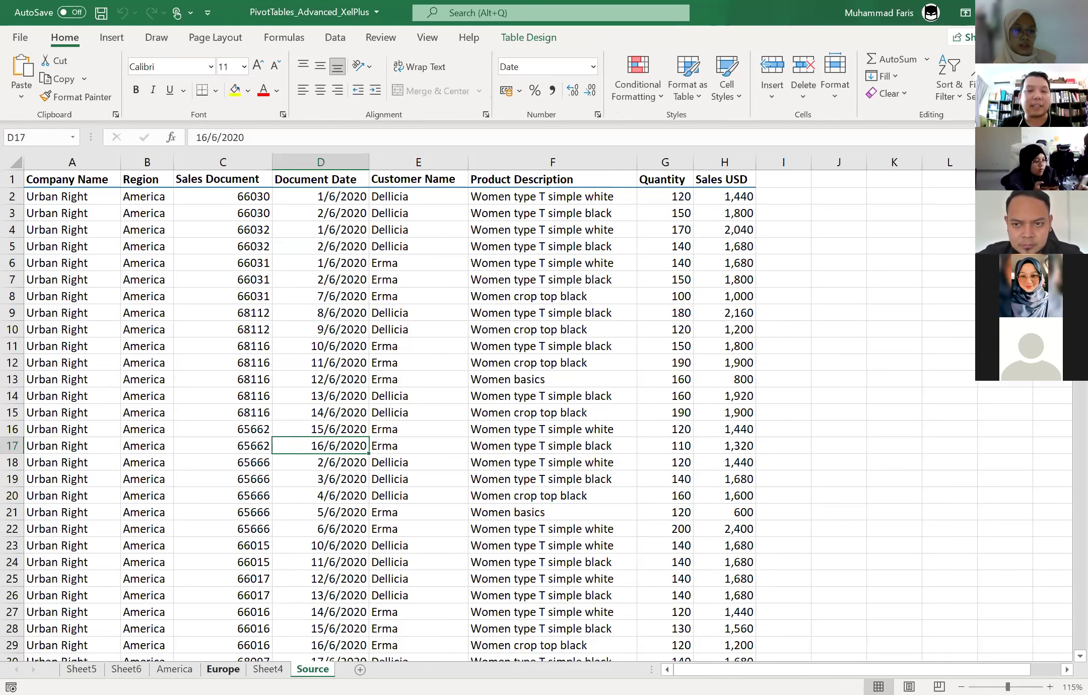
- On the Europe sheet, select Liebher's June total and the Laptop bag red row
key(ctrl+Page_Up)
key(ctrl+Page_Up)
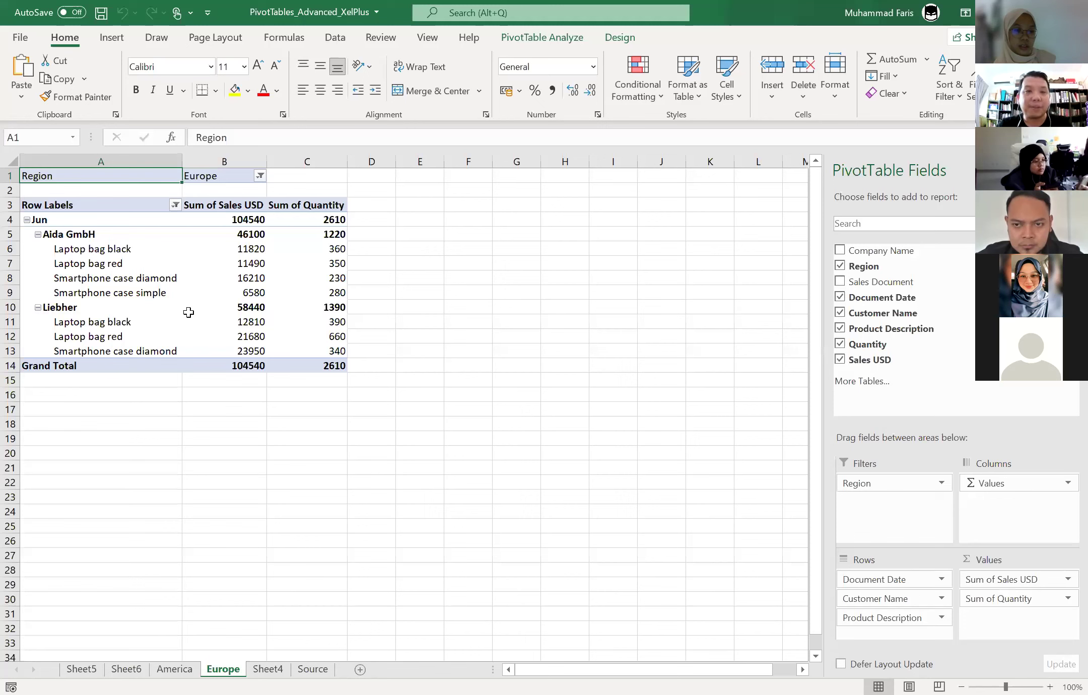
click(188, 313)
click(133, 267)
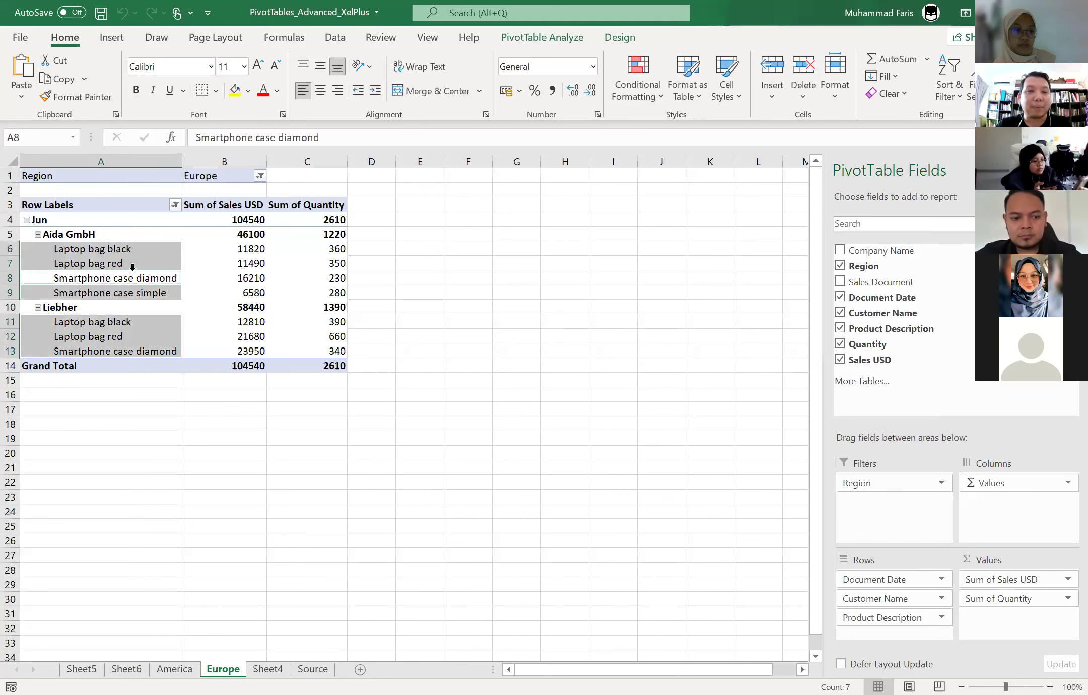
key(ctrl+Up)
click(117, 267)
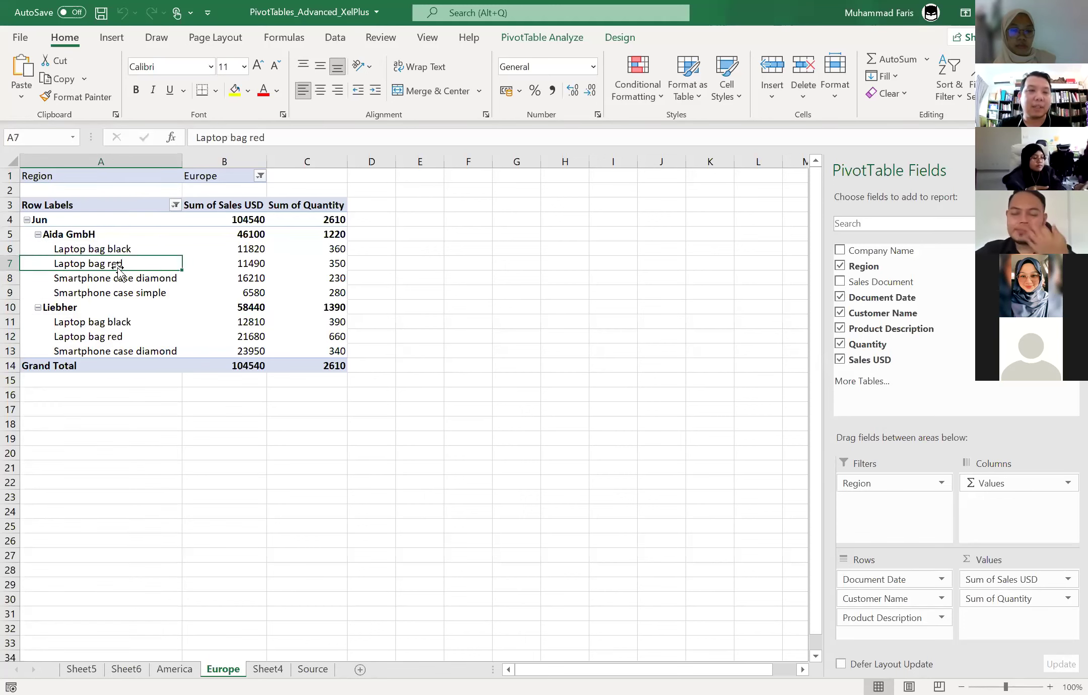
- Insert a clustered column PivotChart, move it beside the pivot, and enlarge it
click(111, 37)
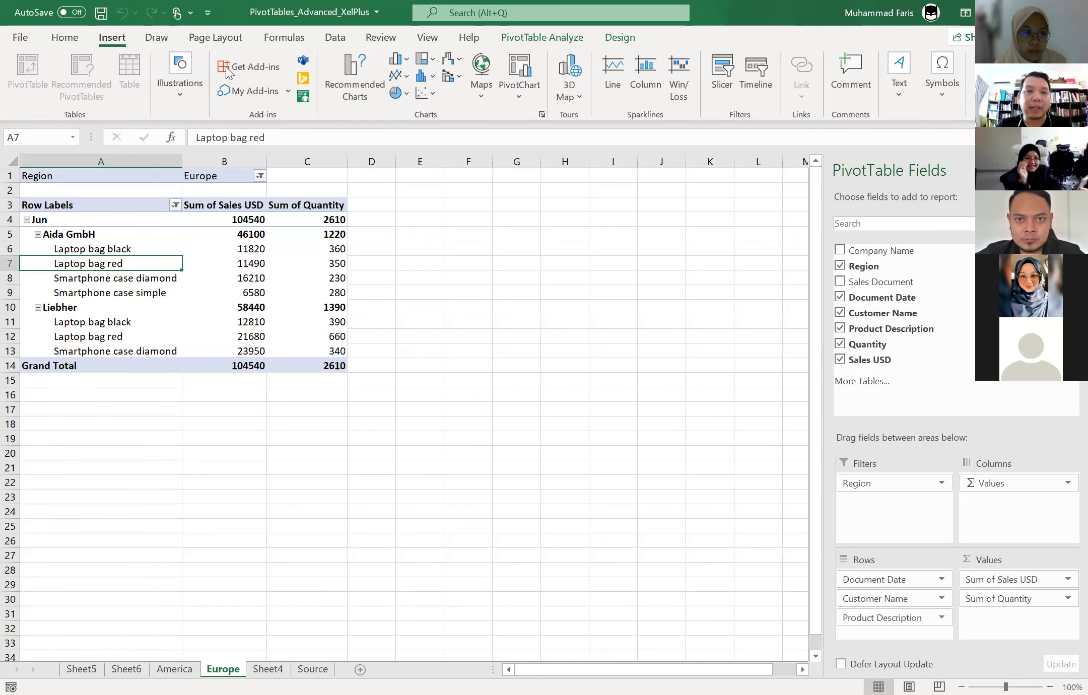
click(399, 59)
click(493, 104)
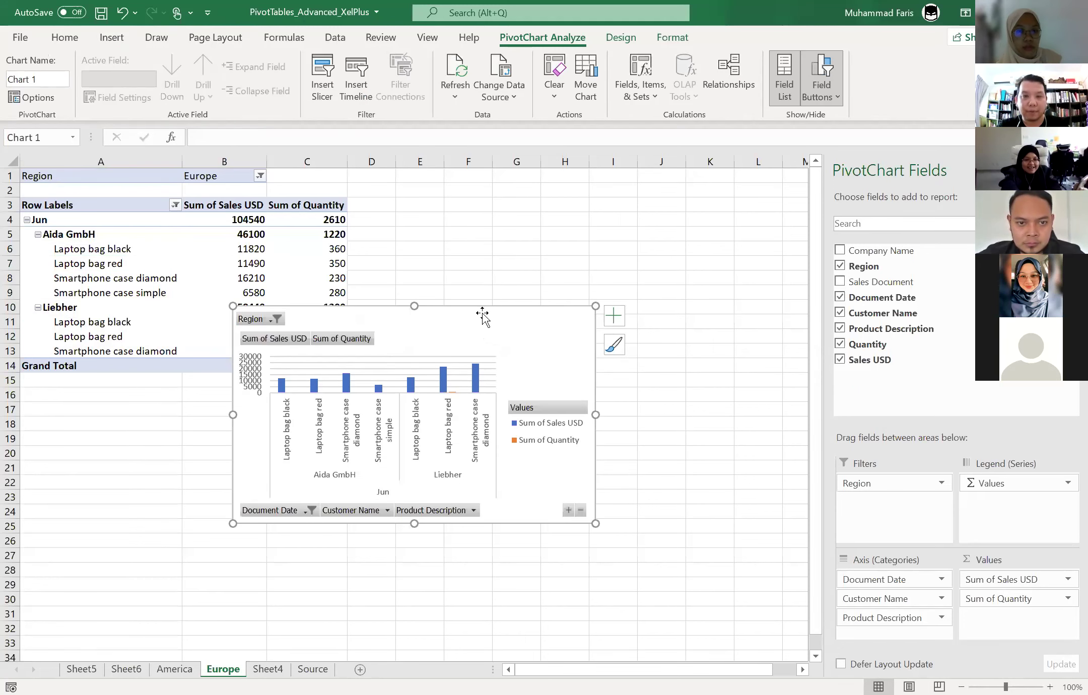
drag(484, 313, 601, 207)
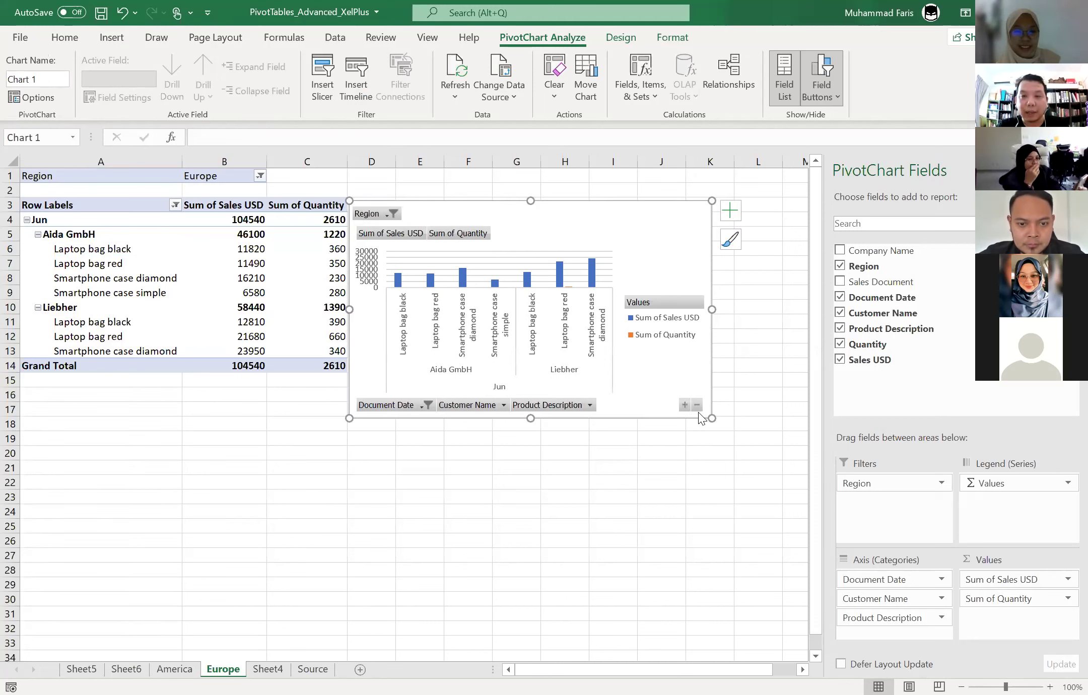
mouse_move(711, 418)
mouse_down()
mouse_move(784, 484)
mouse_move(817, 537)
mouse_up()
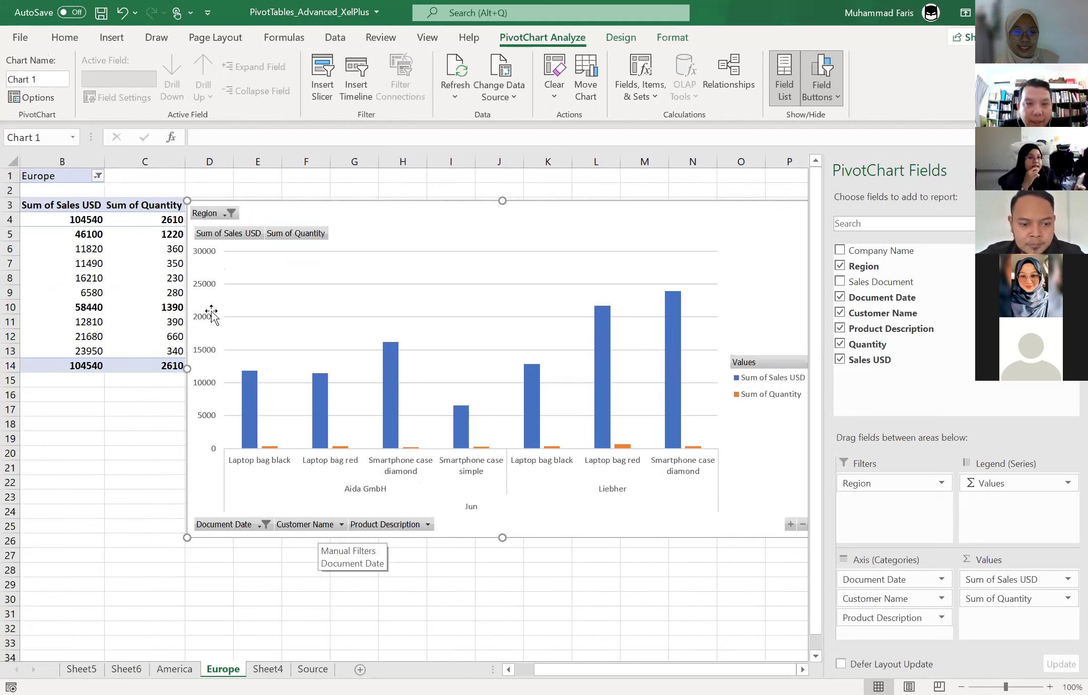
- Set the chart's Region filter to America and its Customer Name filter to Aida GmbH
click(220, 212)
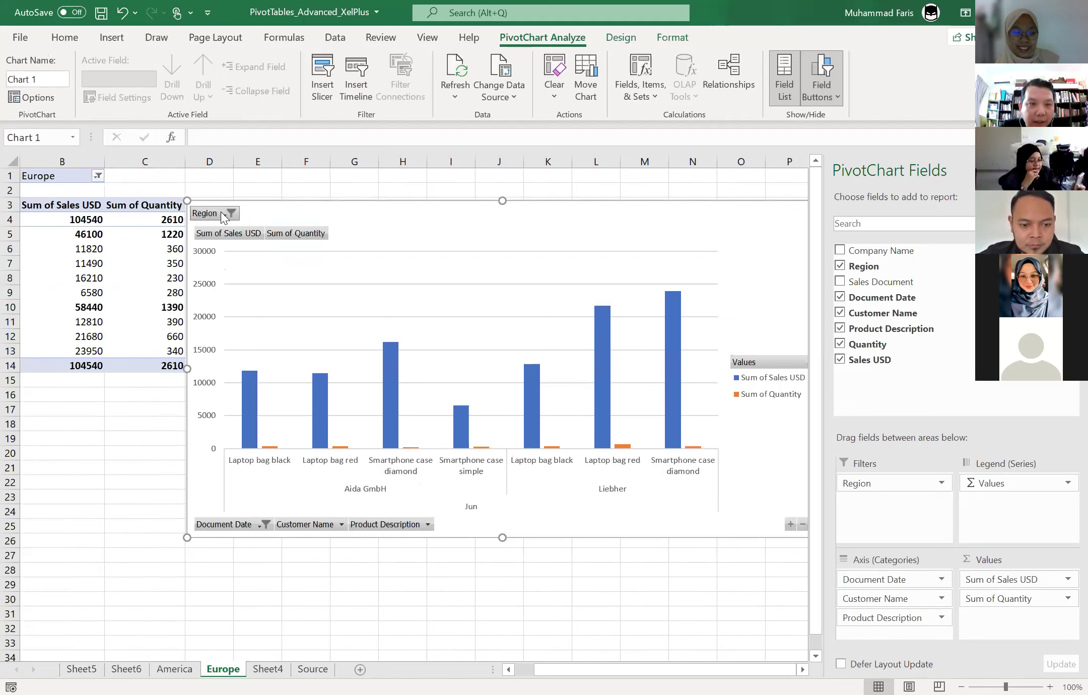
click(80, 257)
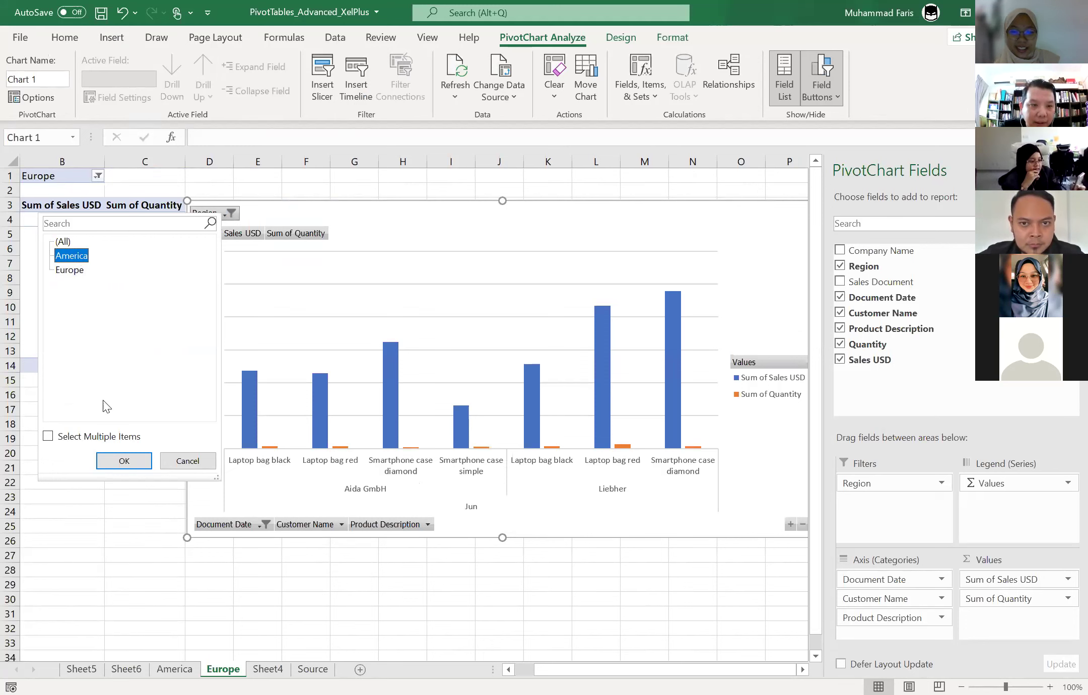
click(118, 453)
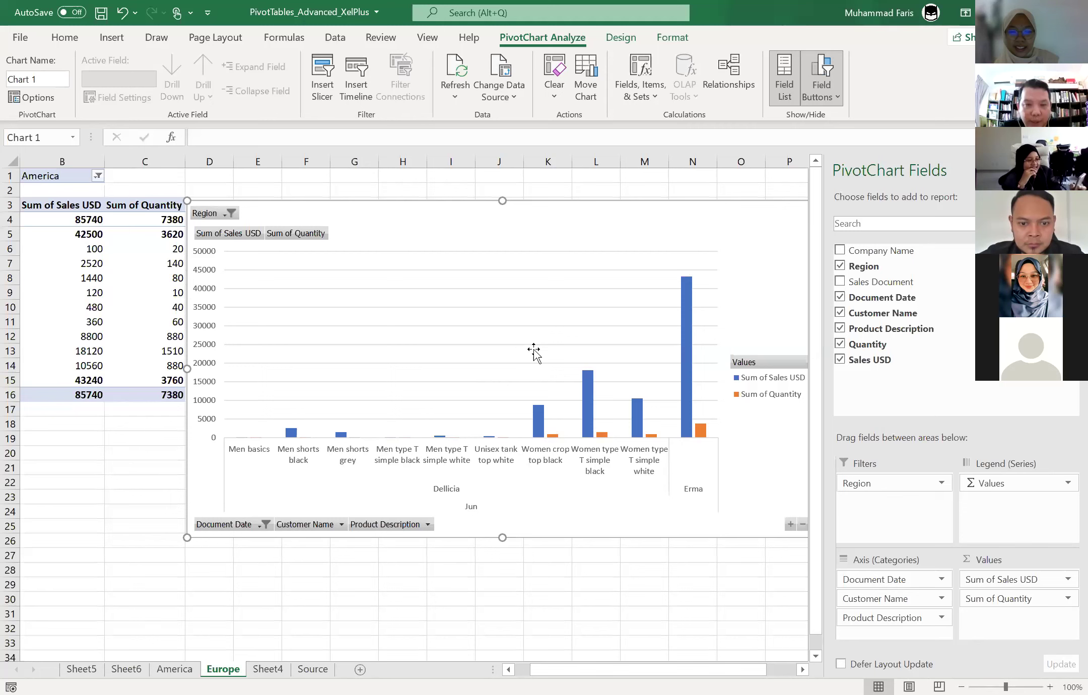
click(336, 521)
click(173, 300)
click(173, 314)
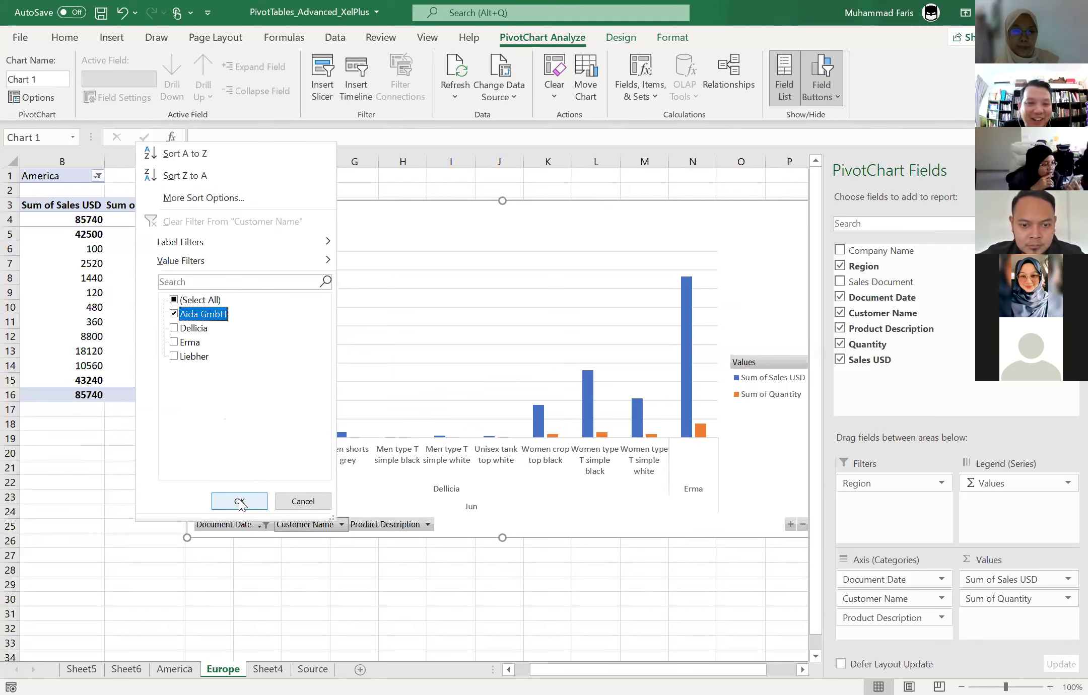
click(239, 501)
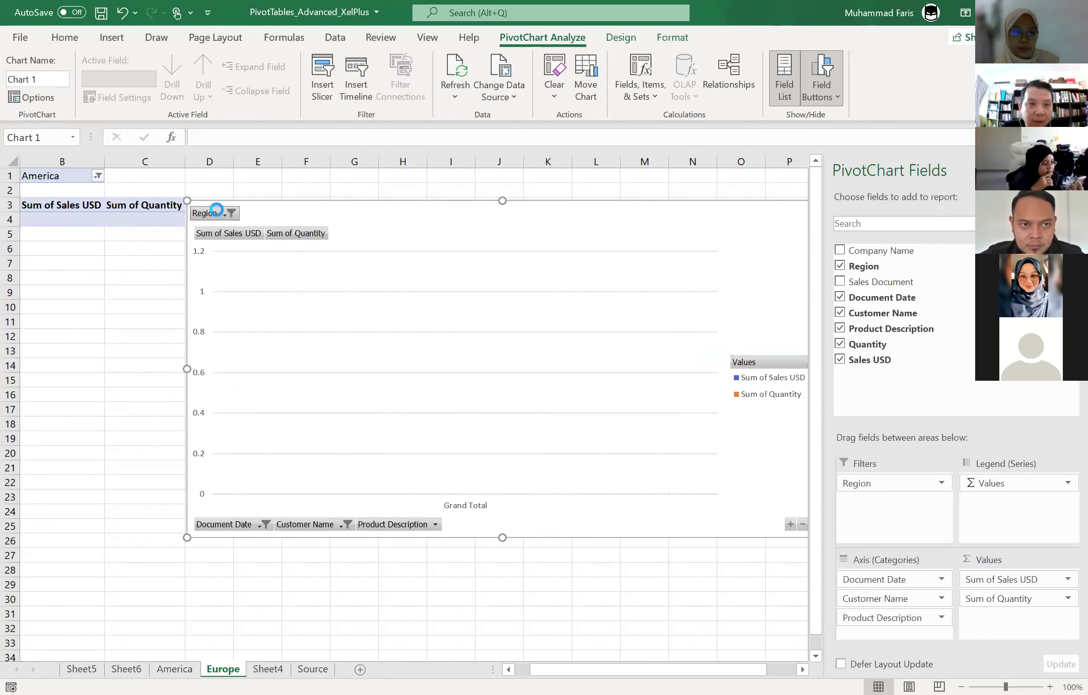
- Switch the Customer Name filter to Dellicia only, totalling 42500 sales and 3620 quantity
click(432, 242)
click(330, 526)
click(169, 334)
click(169, 322)
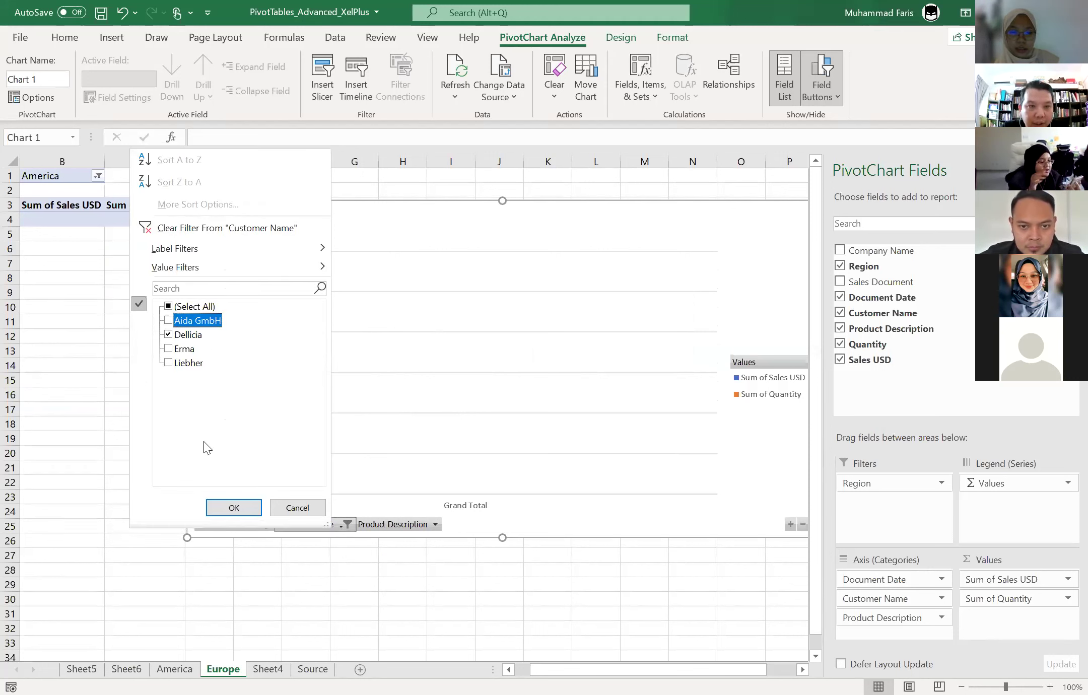
click(231, 509)
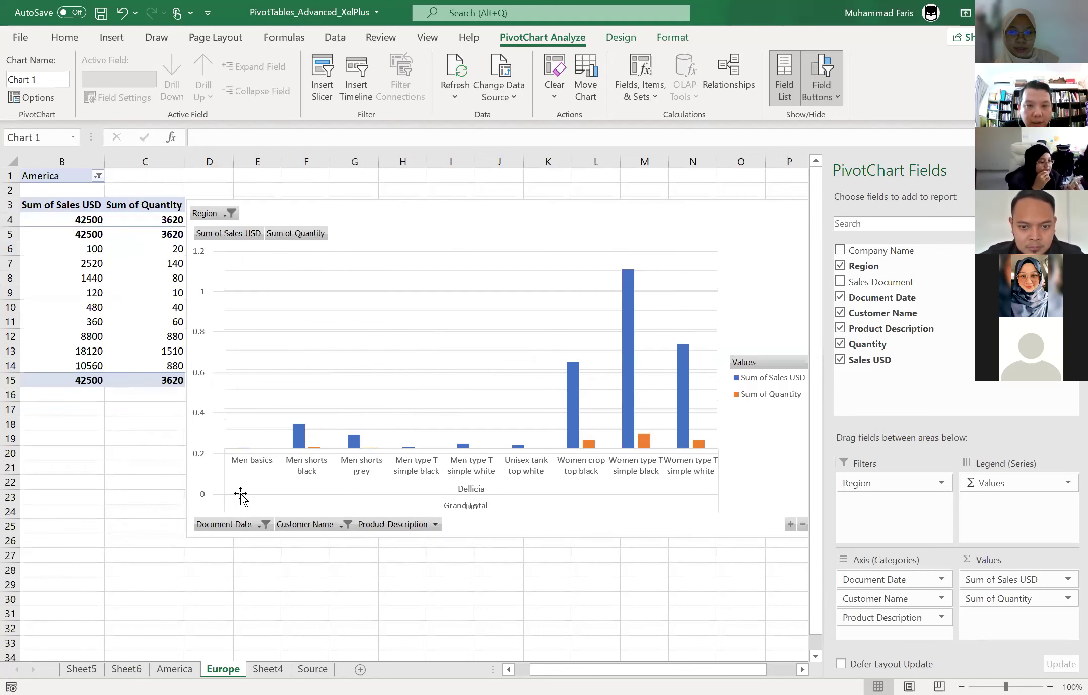
- Filter the chart's products to Men dress shirt black, then restore all products
click(380, 524)
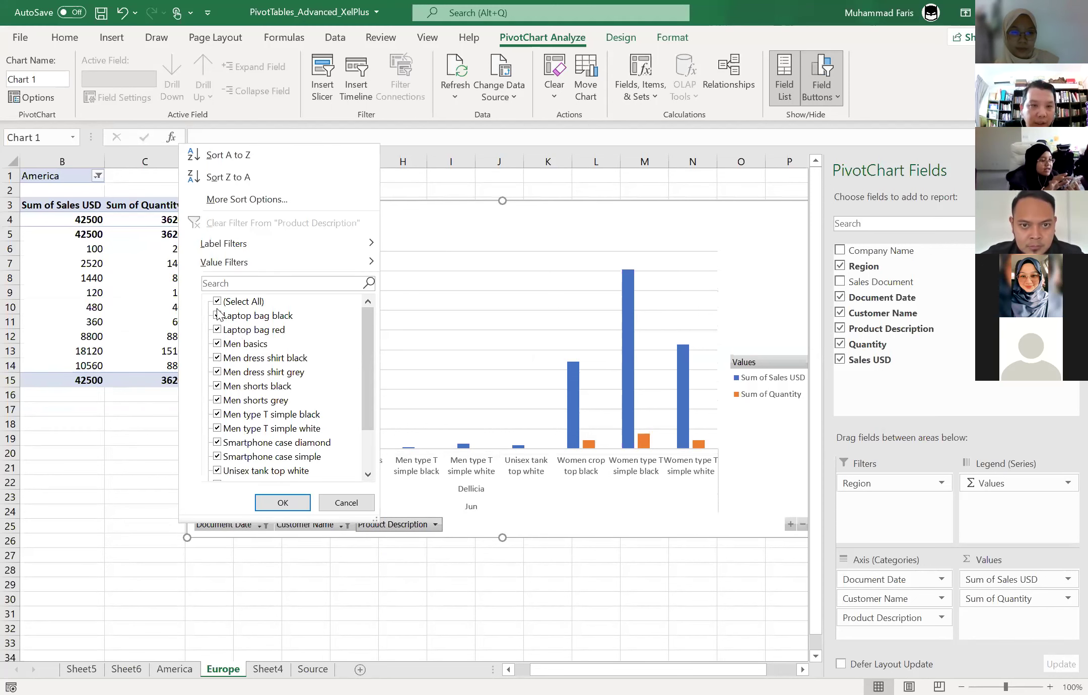
click(216, 302)
click(217, 303)
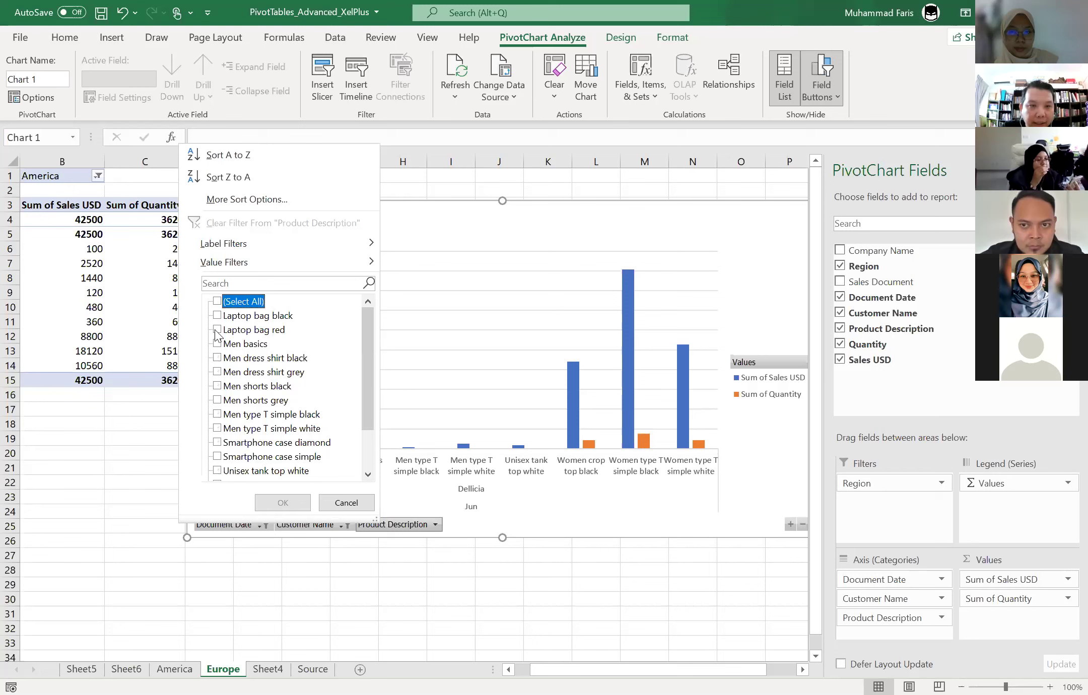
click(217, 358)
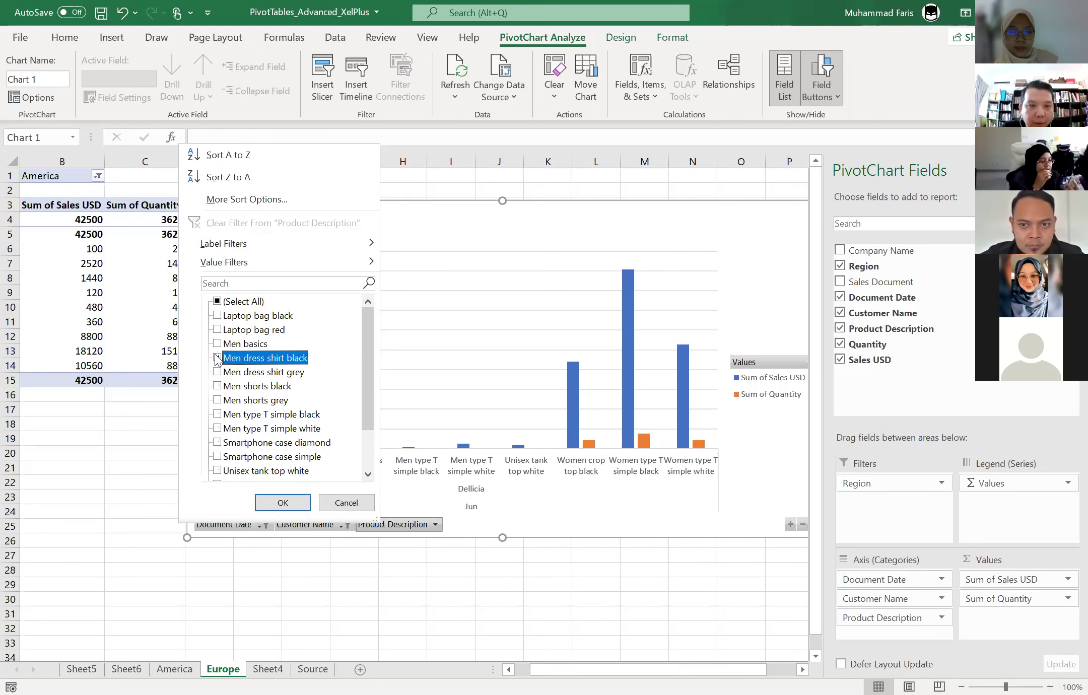
click(258, 497)
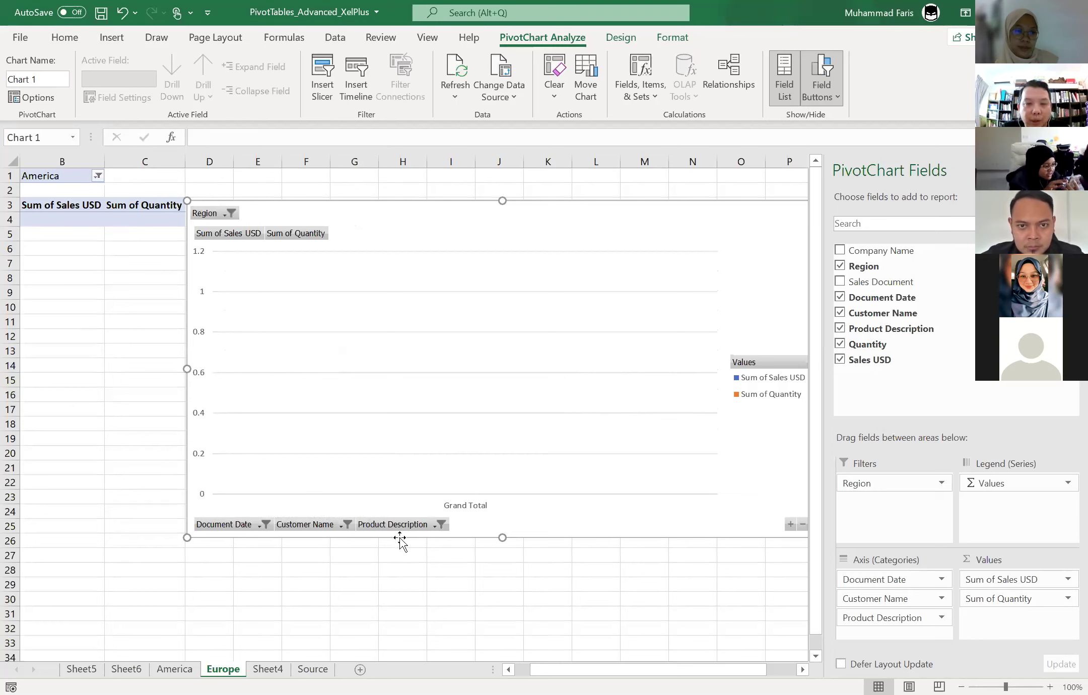
mouse_move(399, 525)
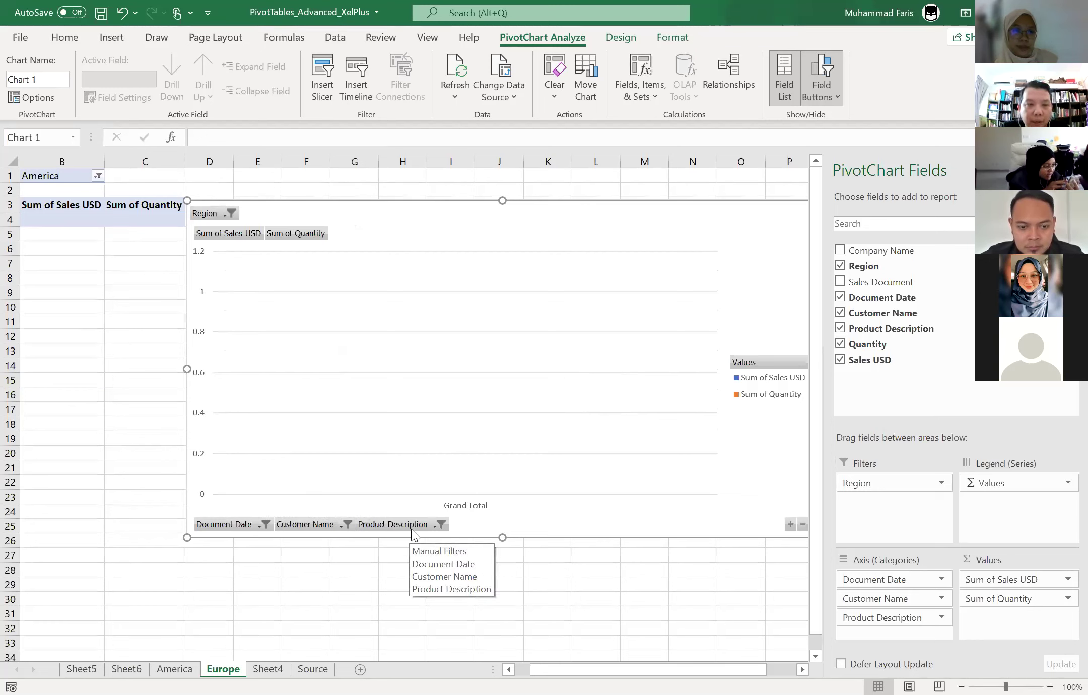
click(418, 521)
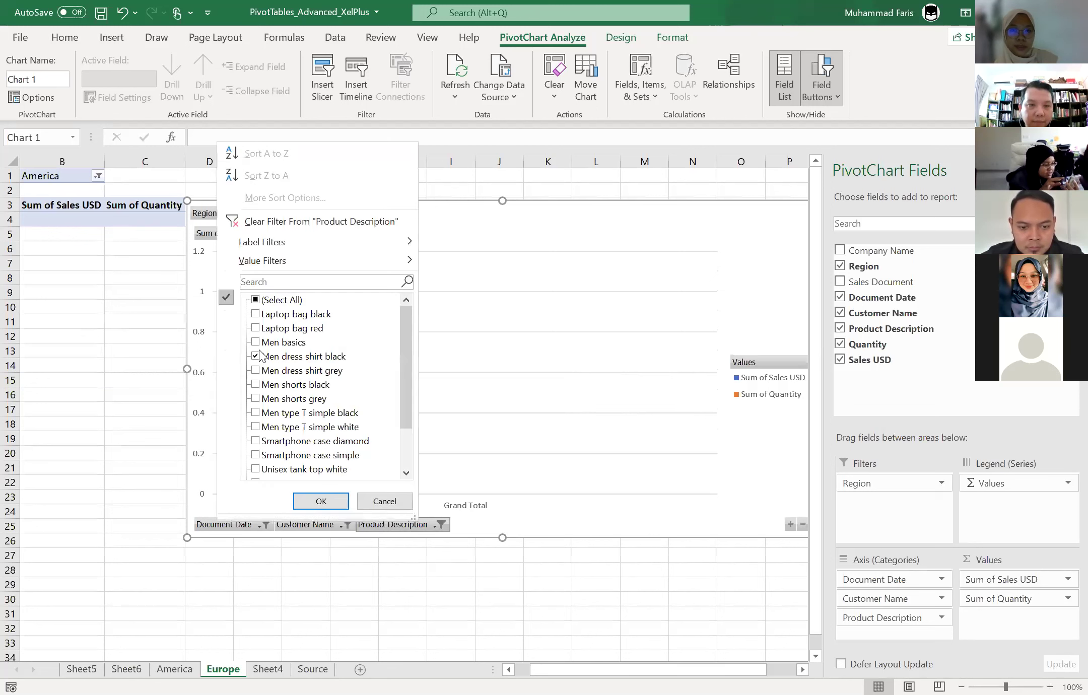
click(256, 357)
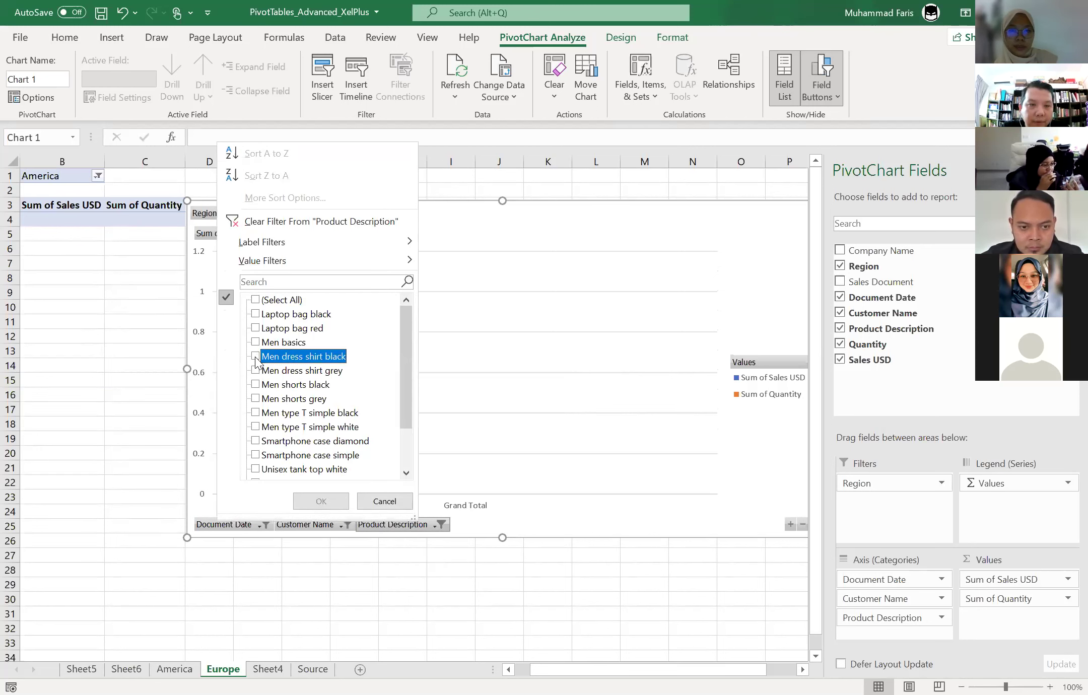
click(256, 300)
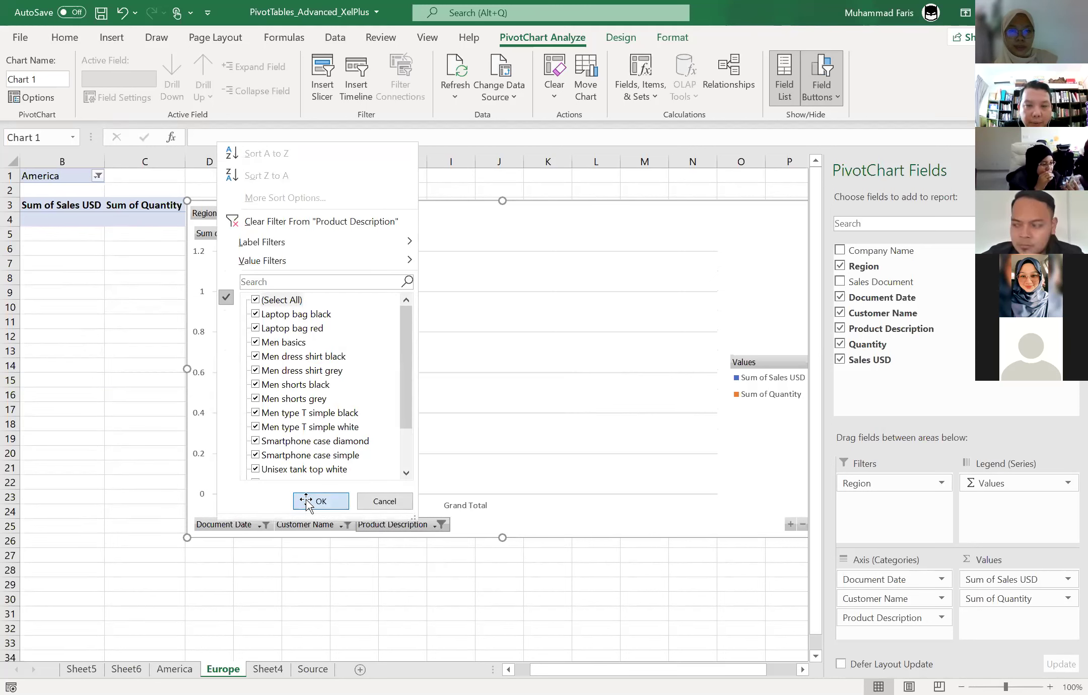
click(321, 501)
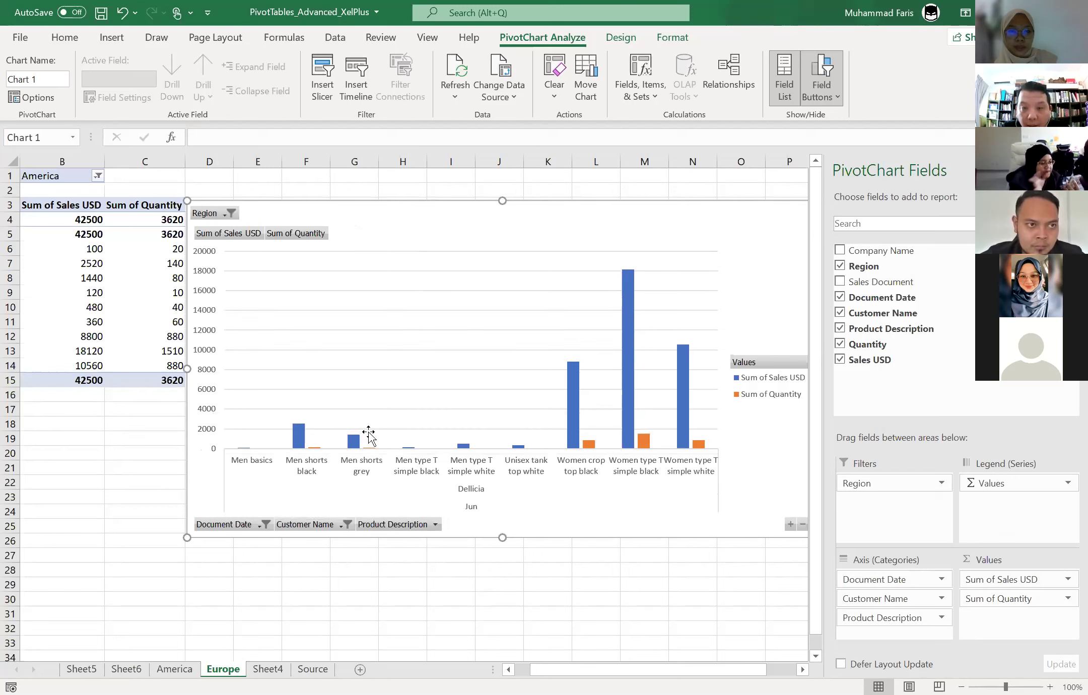
- Limit Product Description to Women type T simple white, at 10560 sales and 880 quantity
click(403, 524)
click(256, 306)
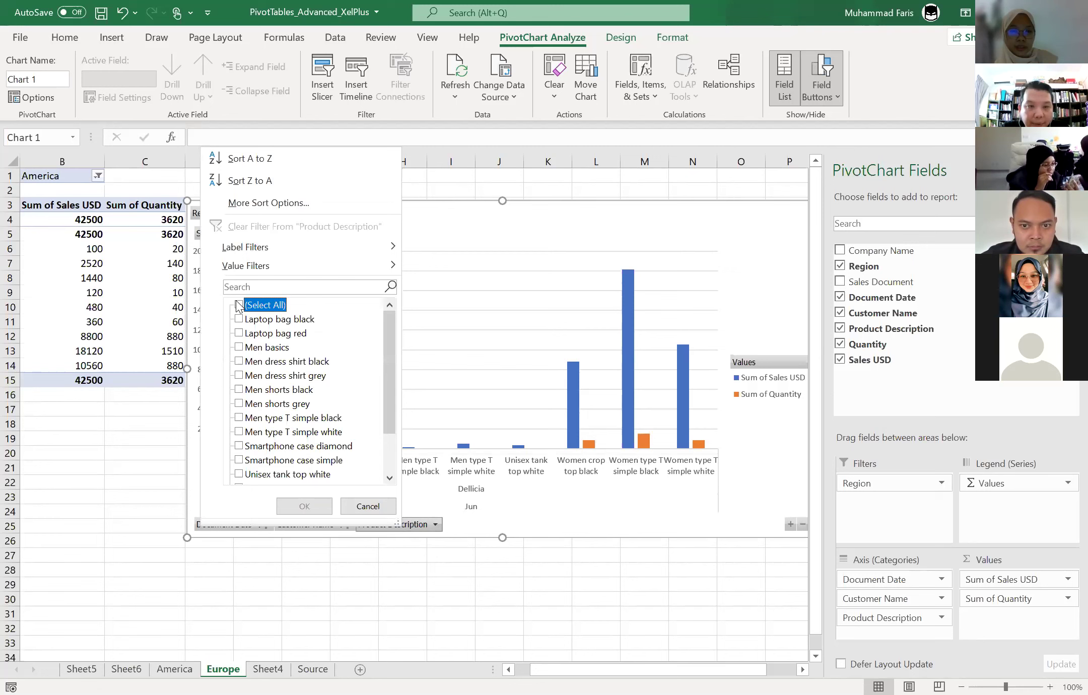
scroll(241, 393, down, 1)
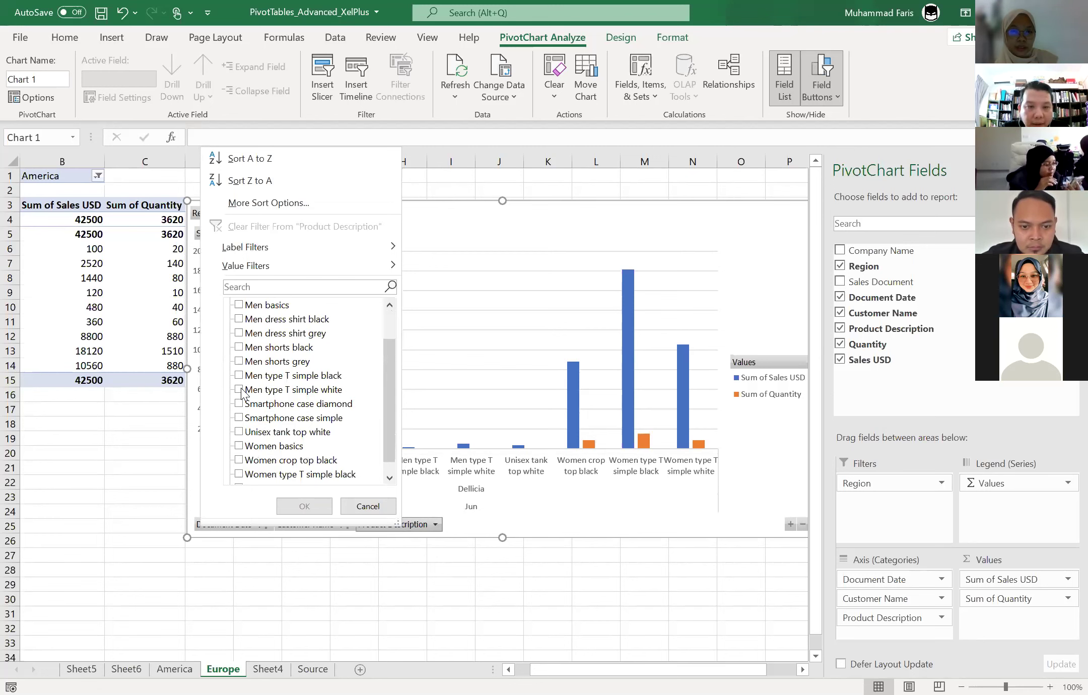
scroll(241, 393, down, 1)
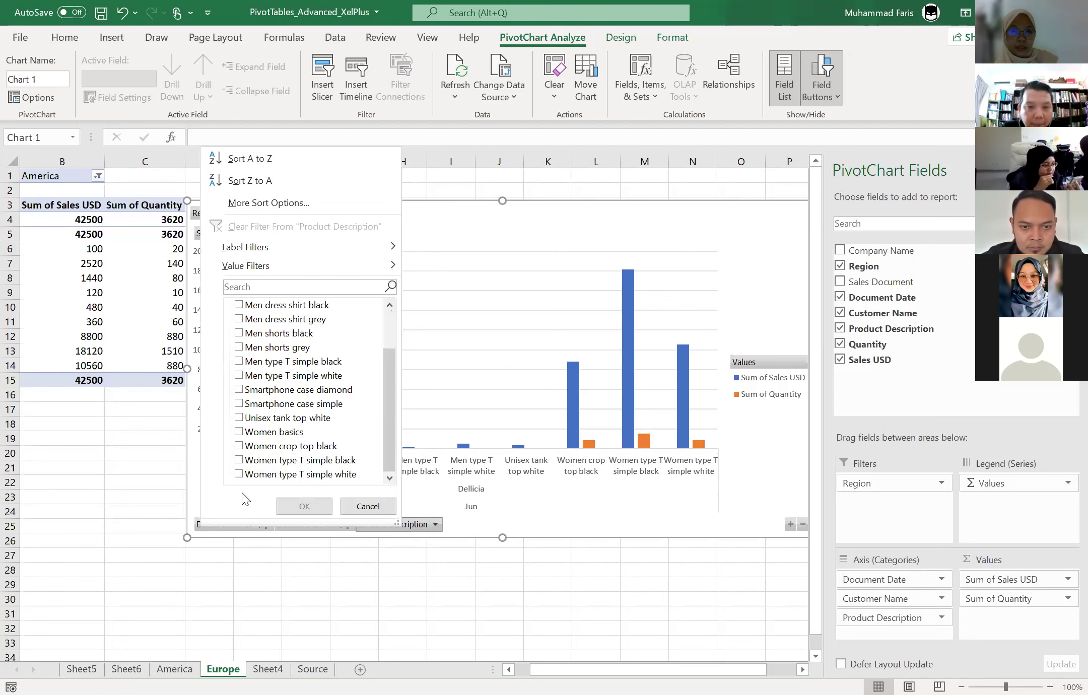
click(239, 475)
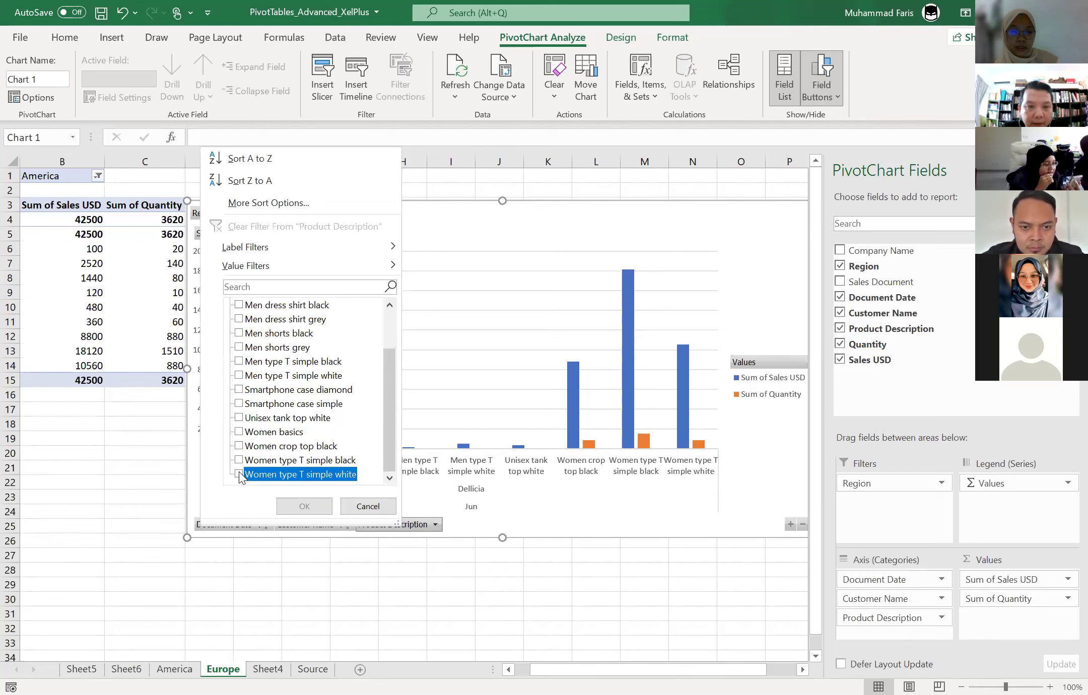
click(294, 505)
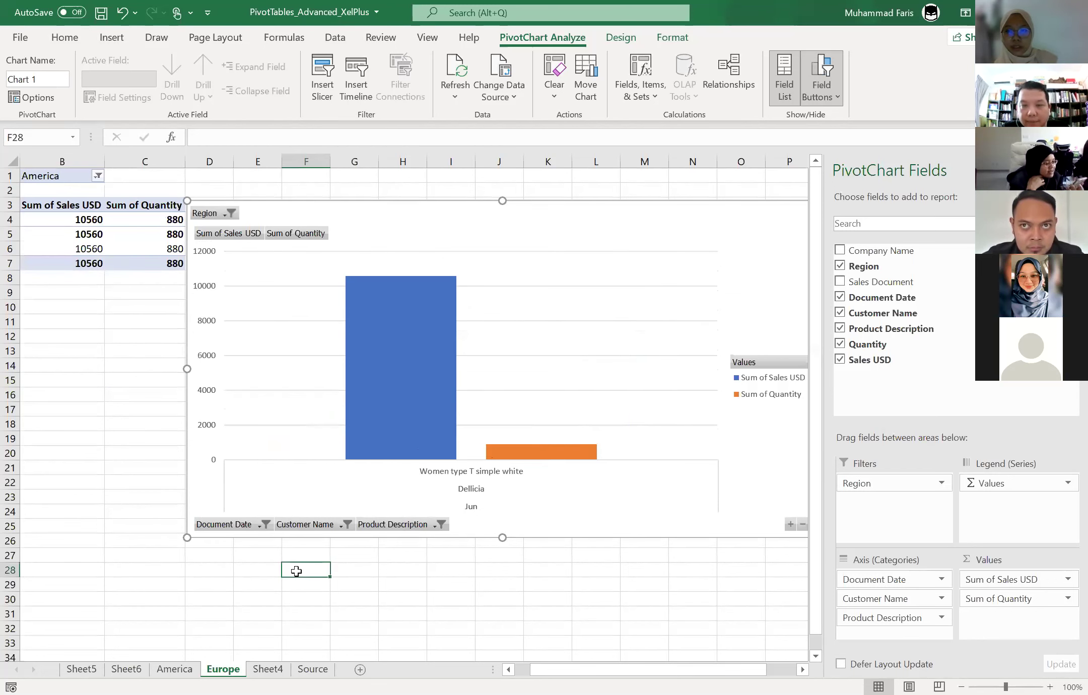
click(298, 572)
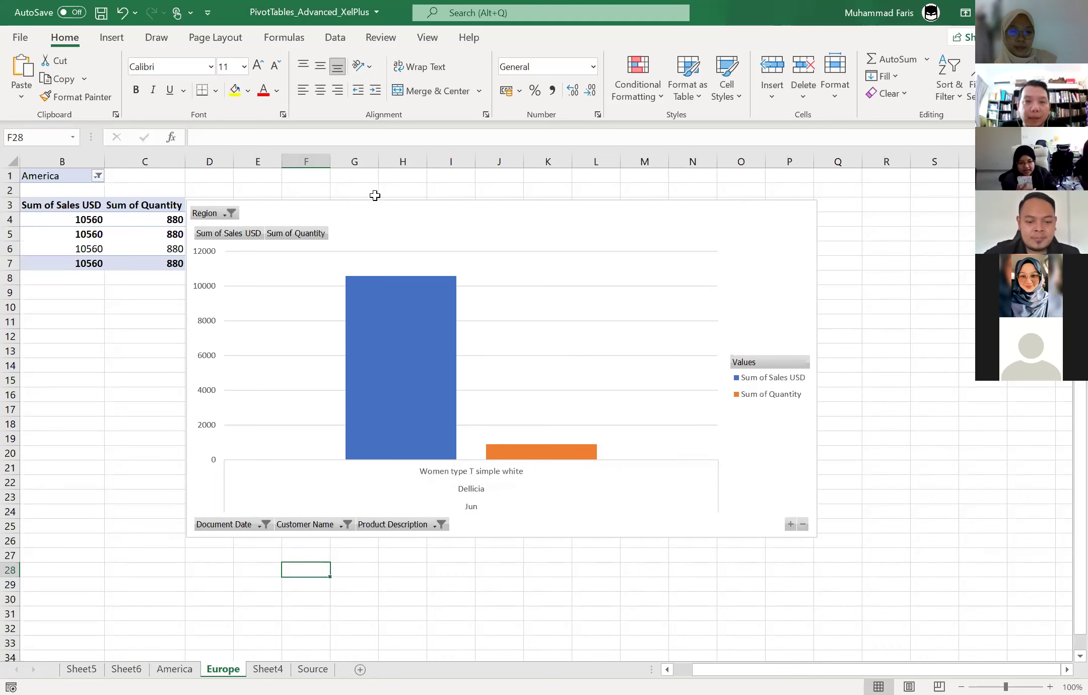
- Nudge the Europe sheet's PivotChart up and right off the pivot table, then deselect it
drag(373, 209, 426, 191)
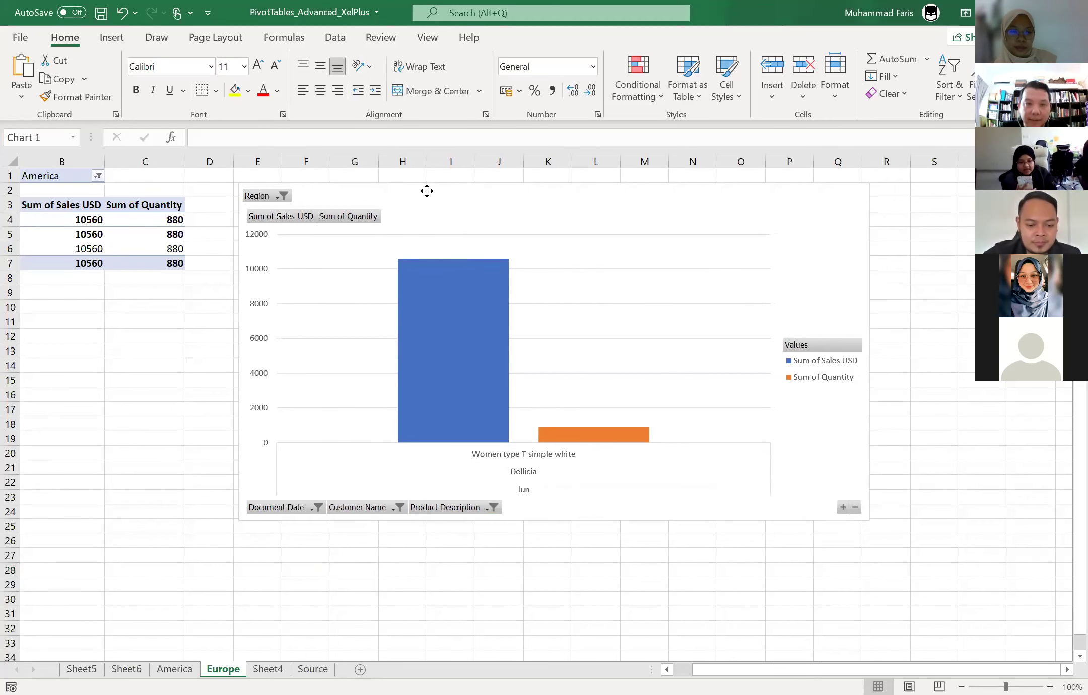
click(116, 381)
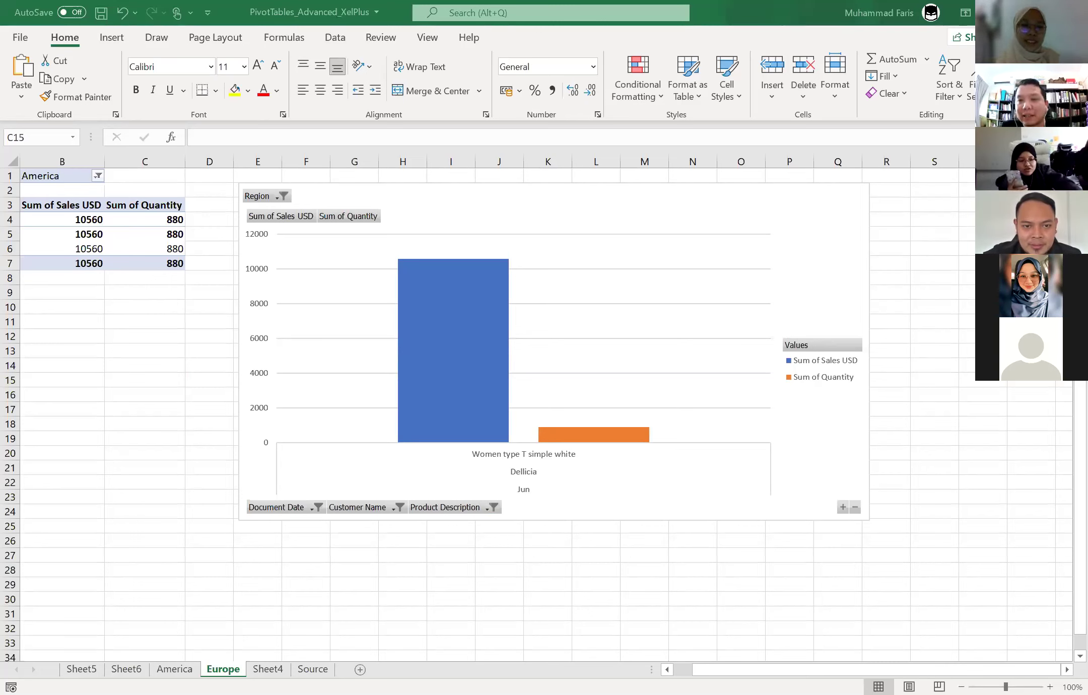
click(145, 380)
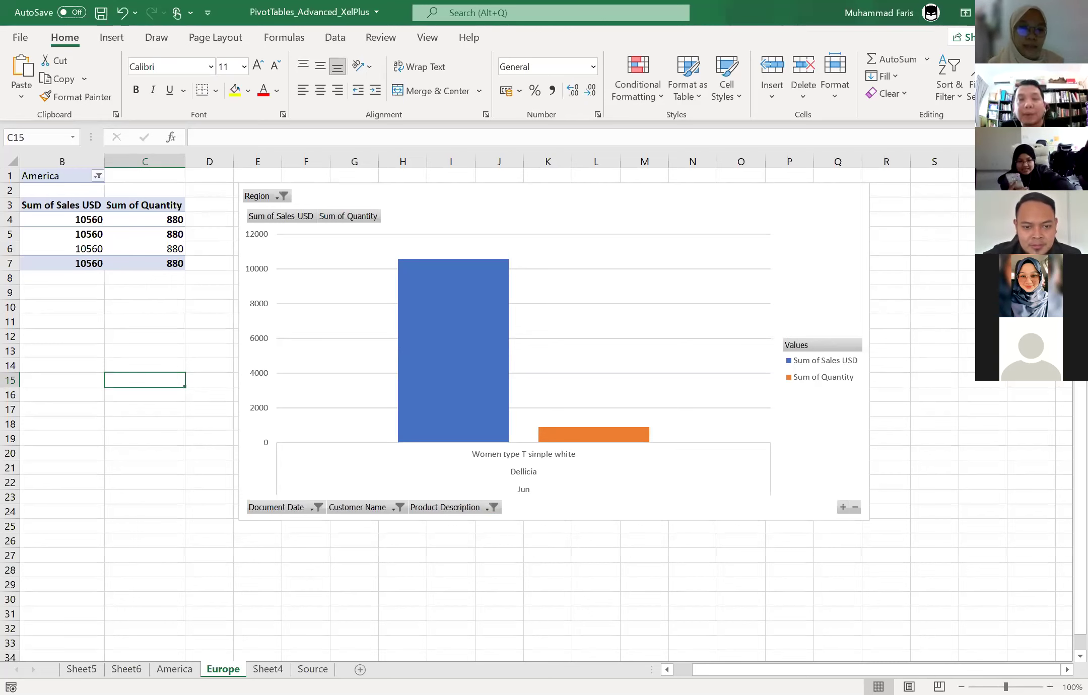
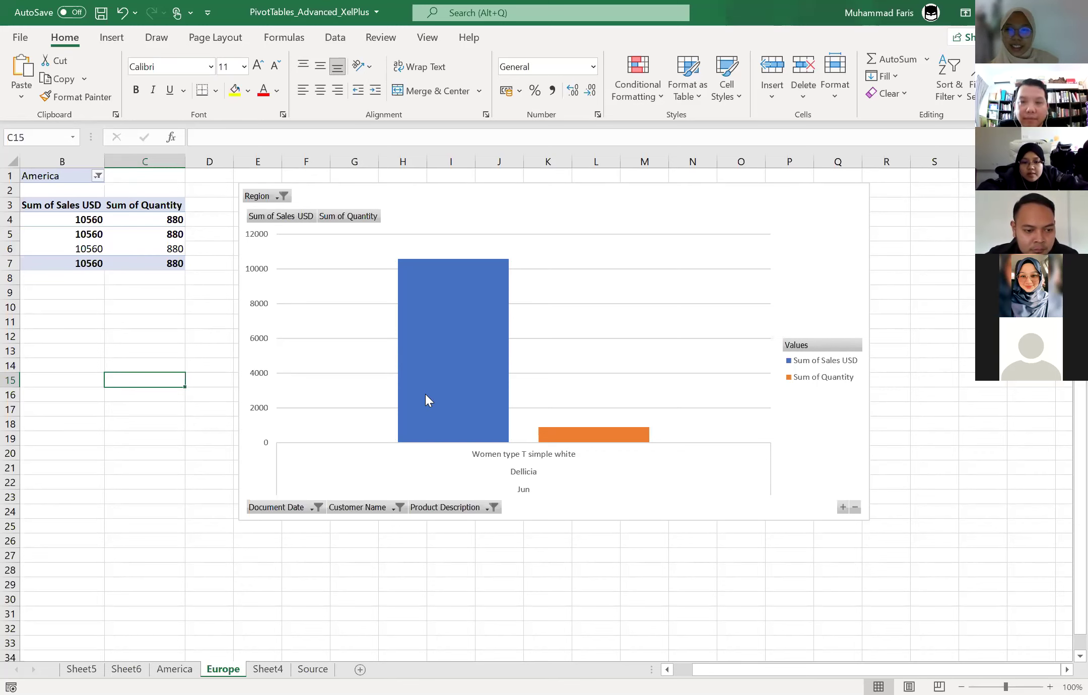
- Leave the Europe pivot sheet and switch to the Source sheet with the raw sales table
key(Left)
key(Down)
key(Down)
key(Down)
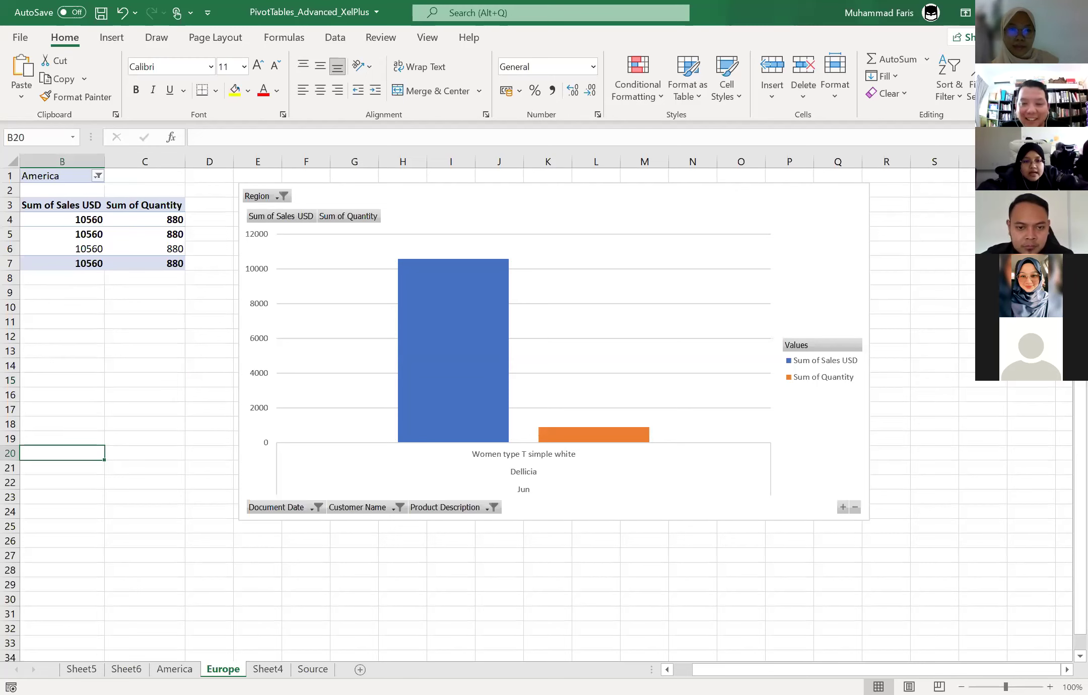
scroll(504, 352, left, 3)
click(279, 498)
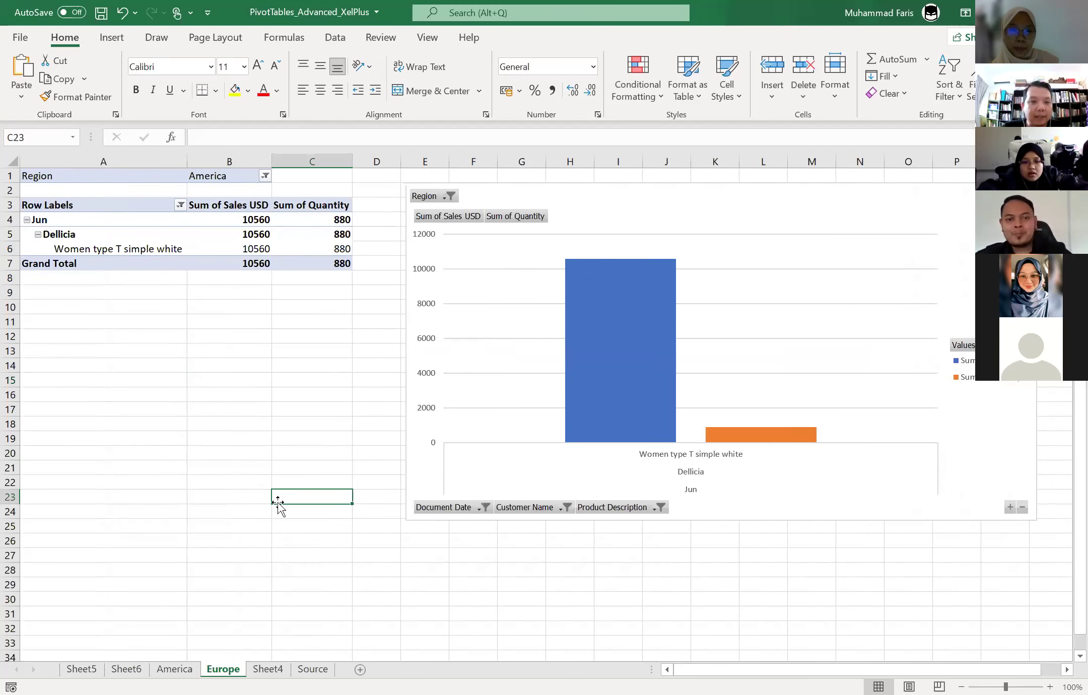
click(313, 669)
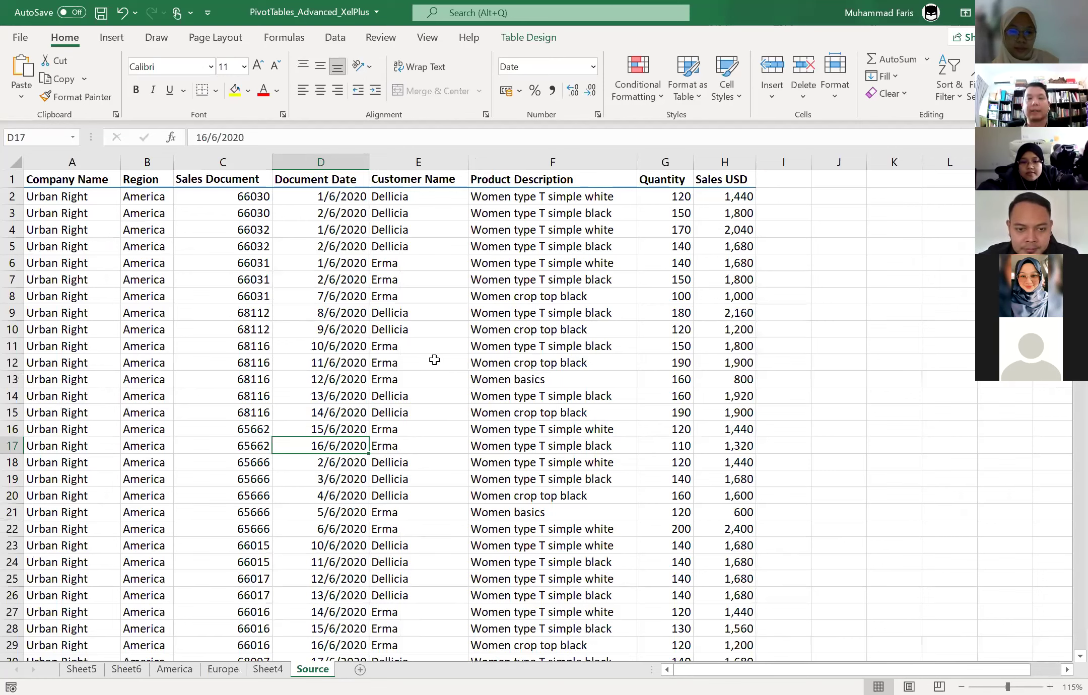
- Insert an empty PivotTable from TableSales on a new worksheet
click(435, 360)
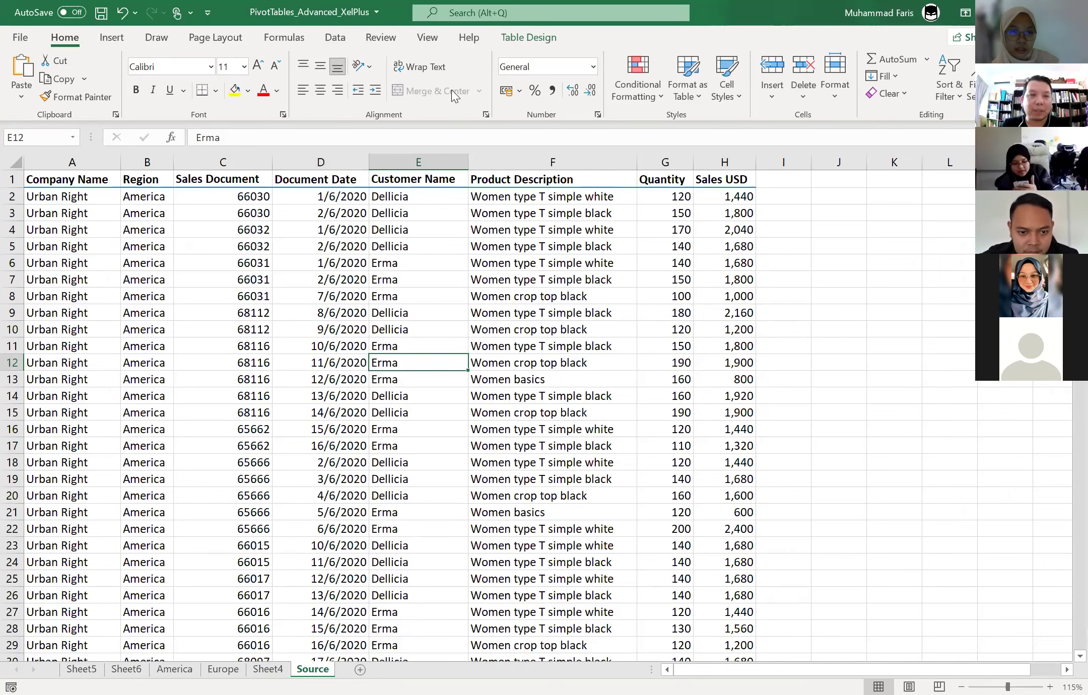
click(103, 229)
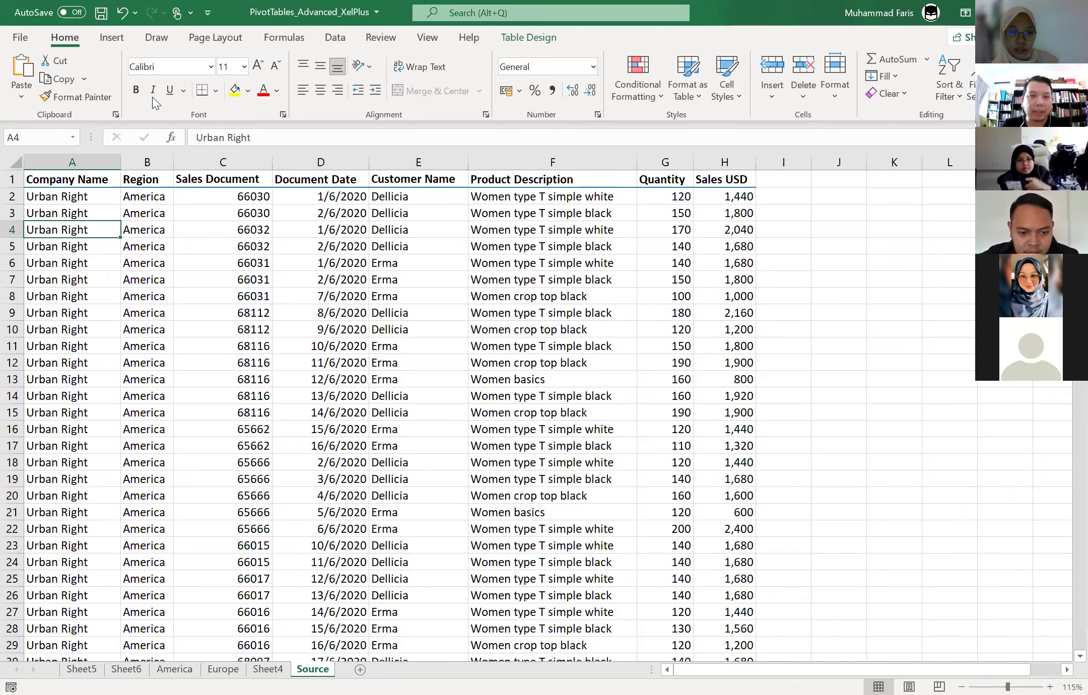
click(119, 38)
click(26, 67)
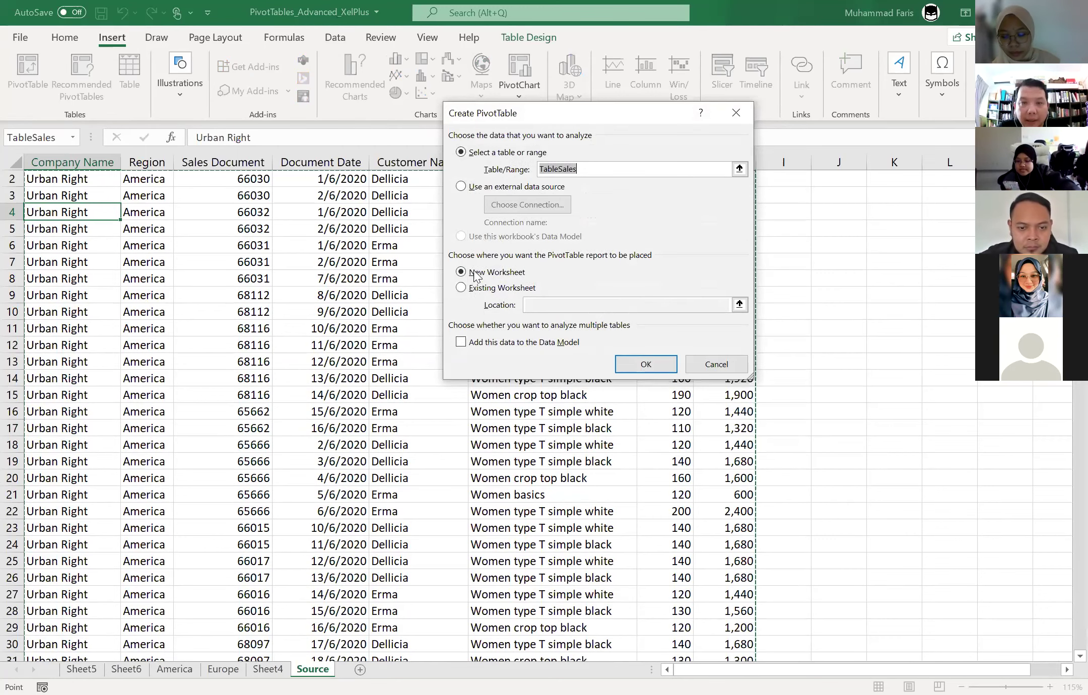
click(483, 288)
click(489, 273)
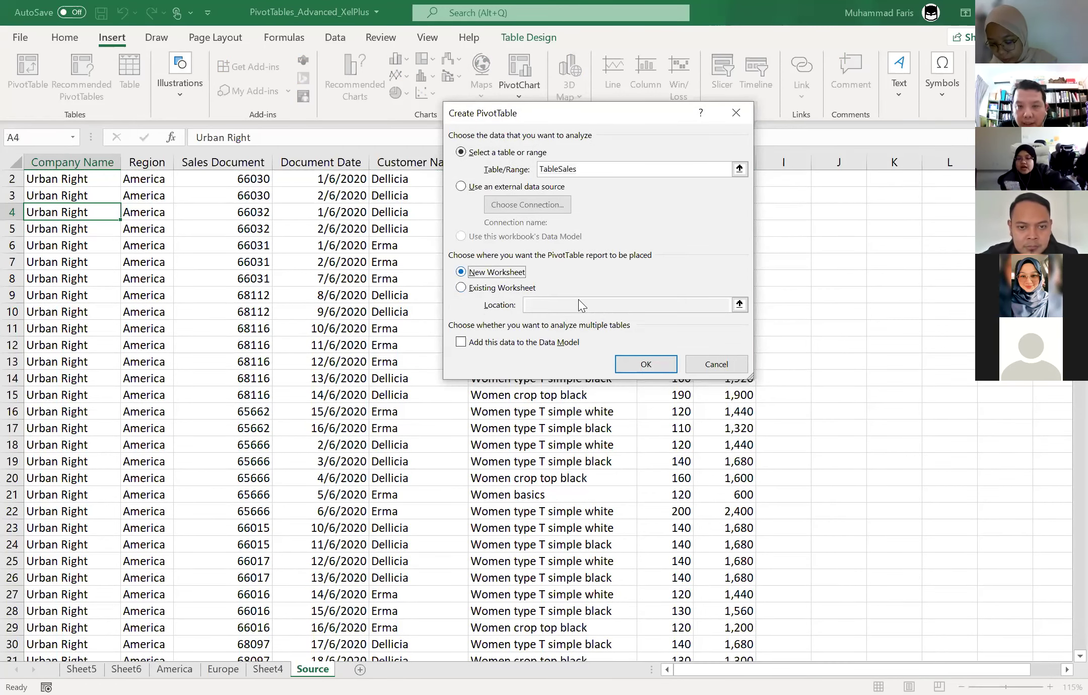
click(633, 362)
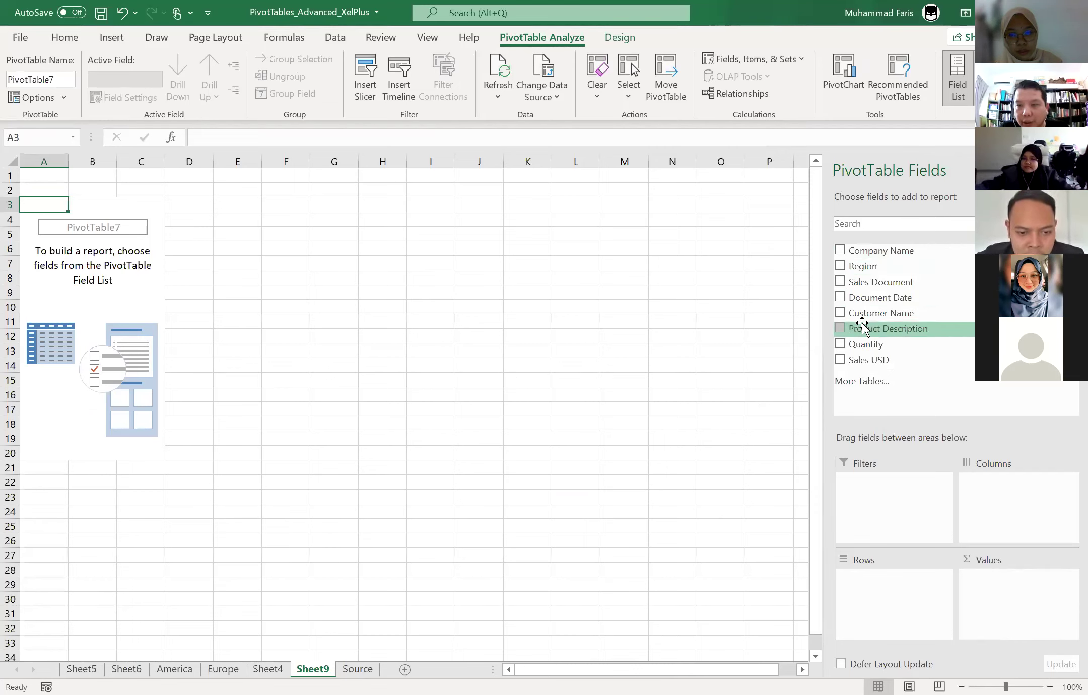
- Put Product Description in Rows and Sales USD in Values, giving a 380070 grand total
mouse_move(862, 328)
mouse_down()
mouse_move(921, 530)
mouse_move(887, 612)
mouse_up()
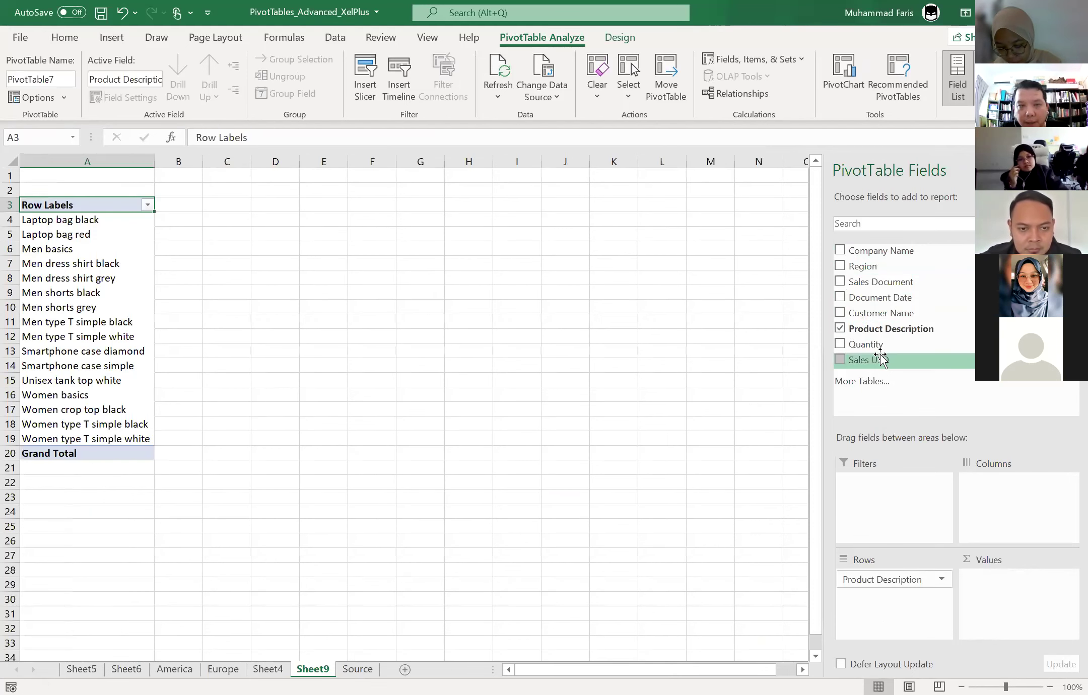
mouse_move(880, 358)
mouse_down()
mouse_move(930, 426)
mouse_move(1023, 610)
mouse_up()
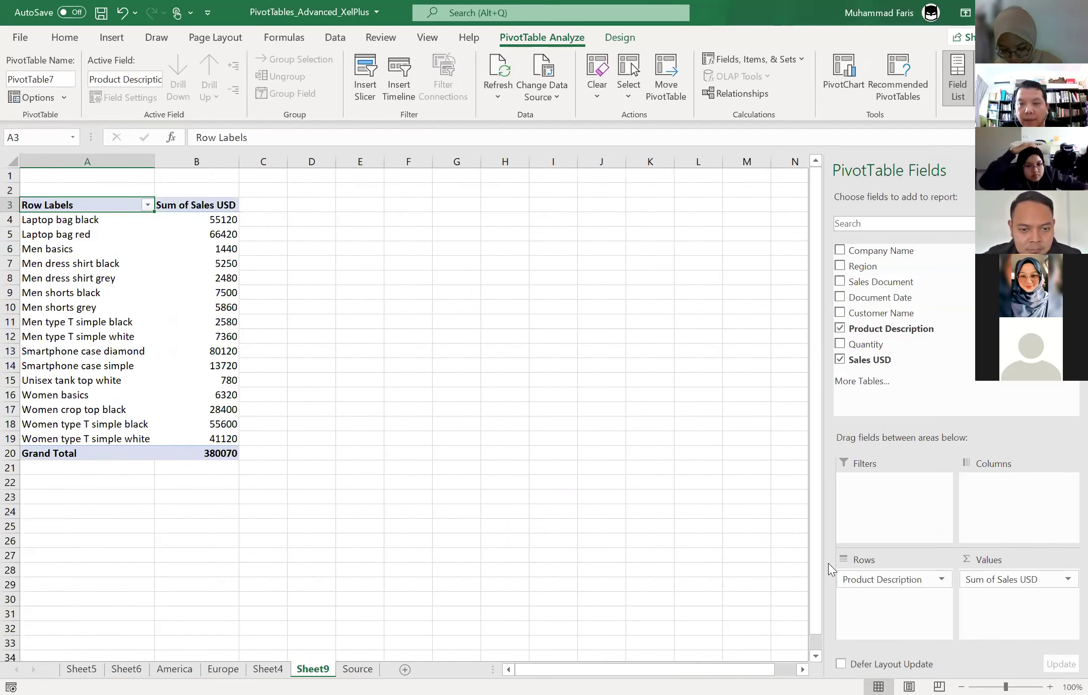
click(178, 283)
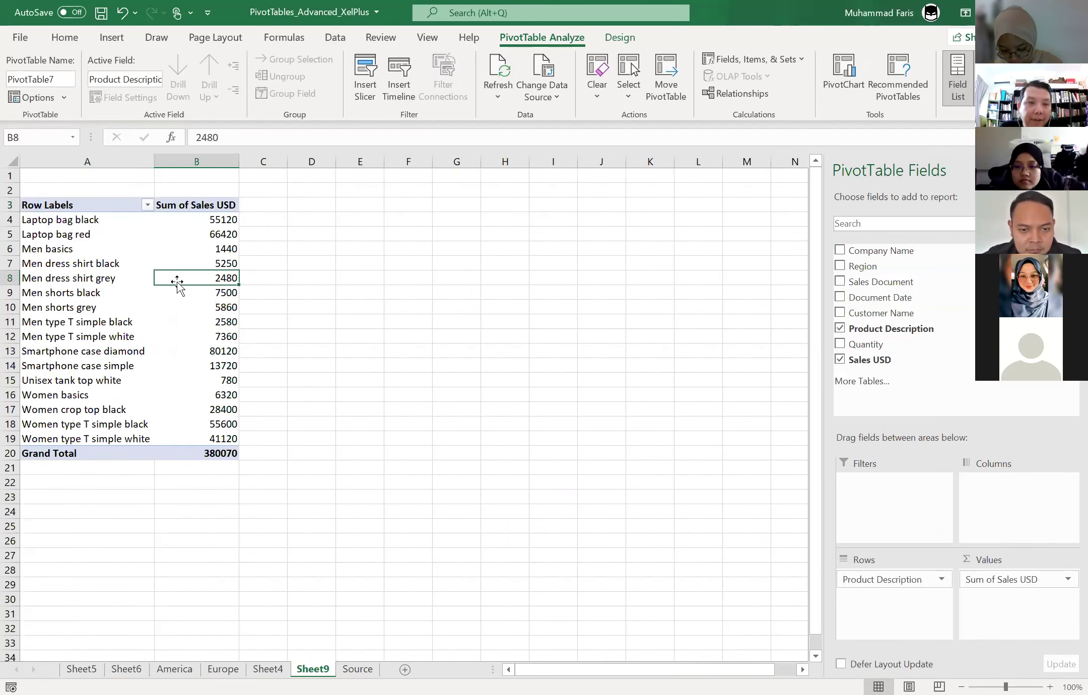
click(204, 245)
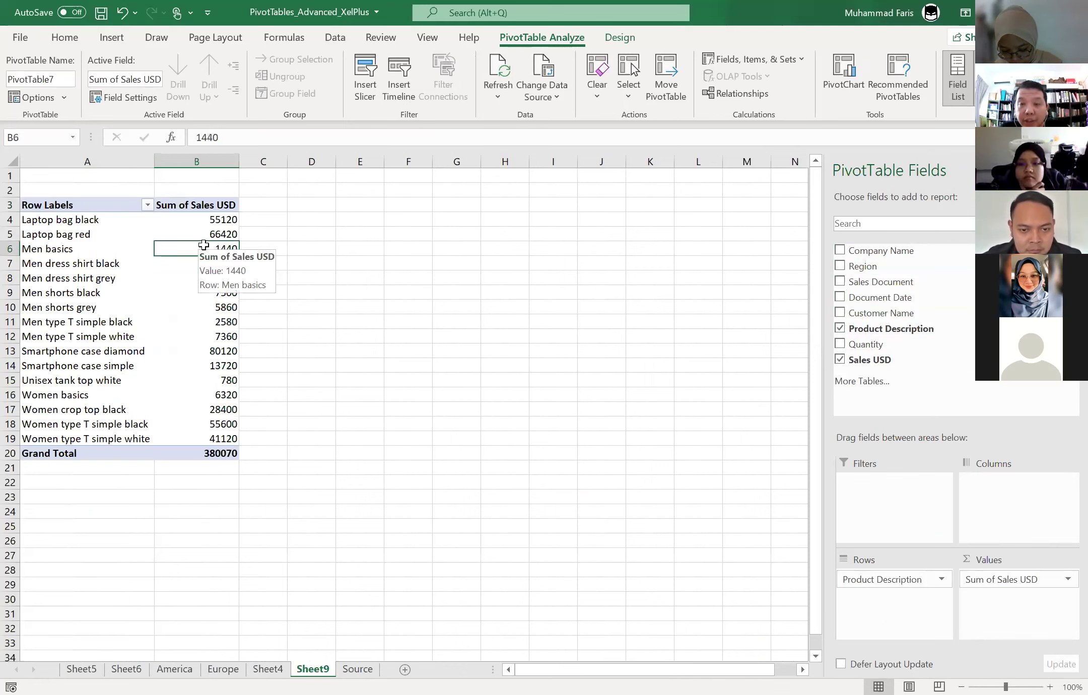
click(215, 219)
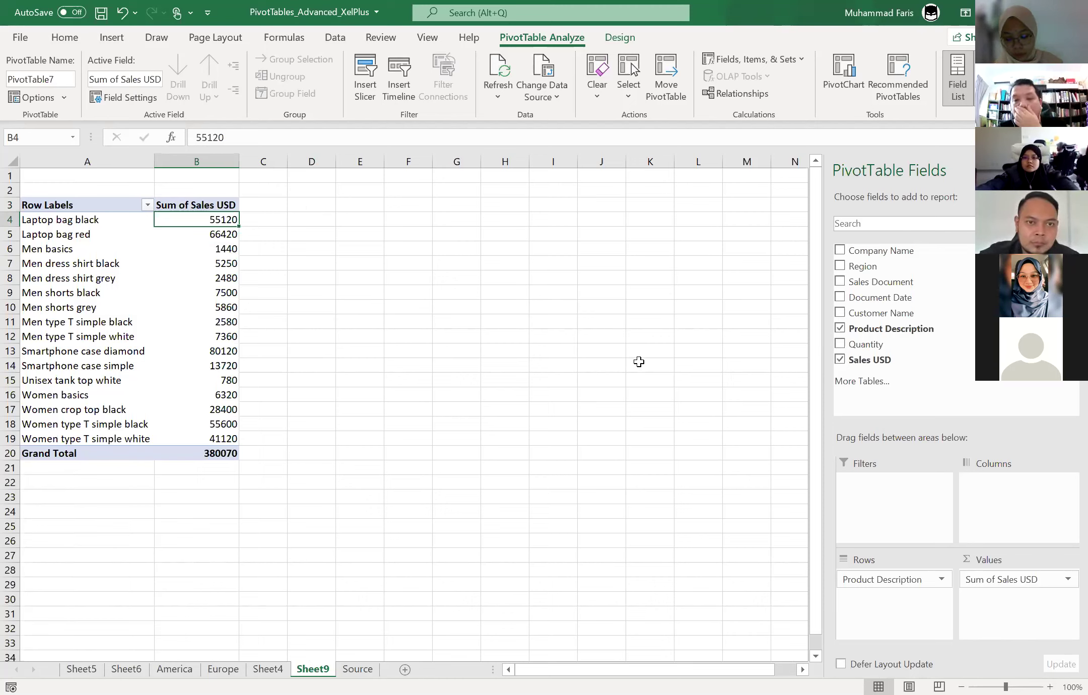
click(1035, 582)
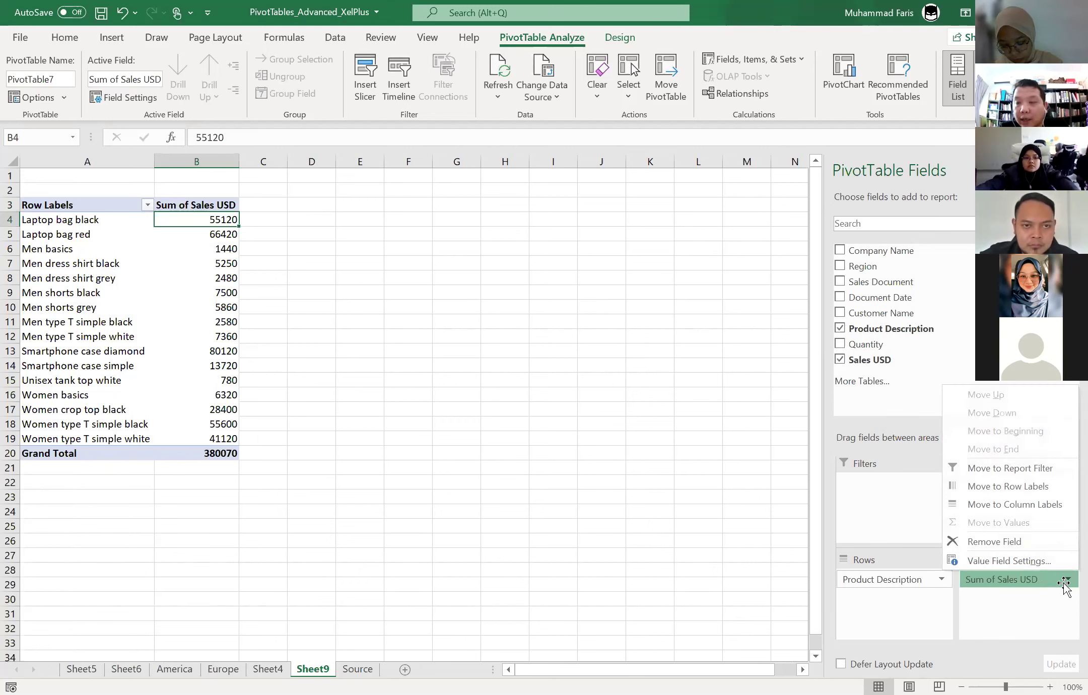
click(1067, 583)
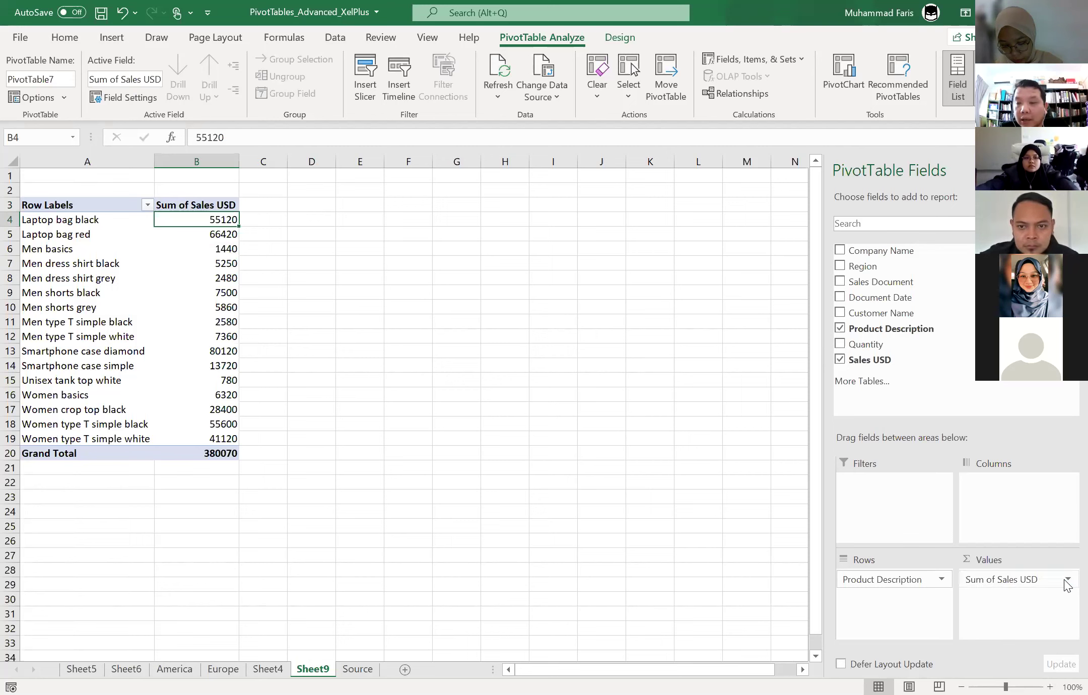
click(1067, 584)
click(1067, 583)
click(1067, 584)
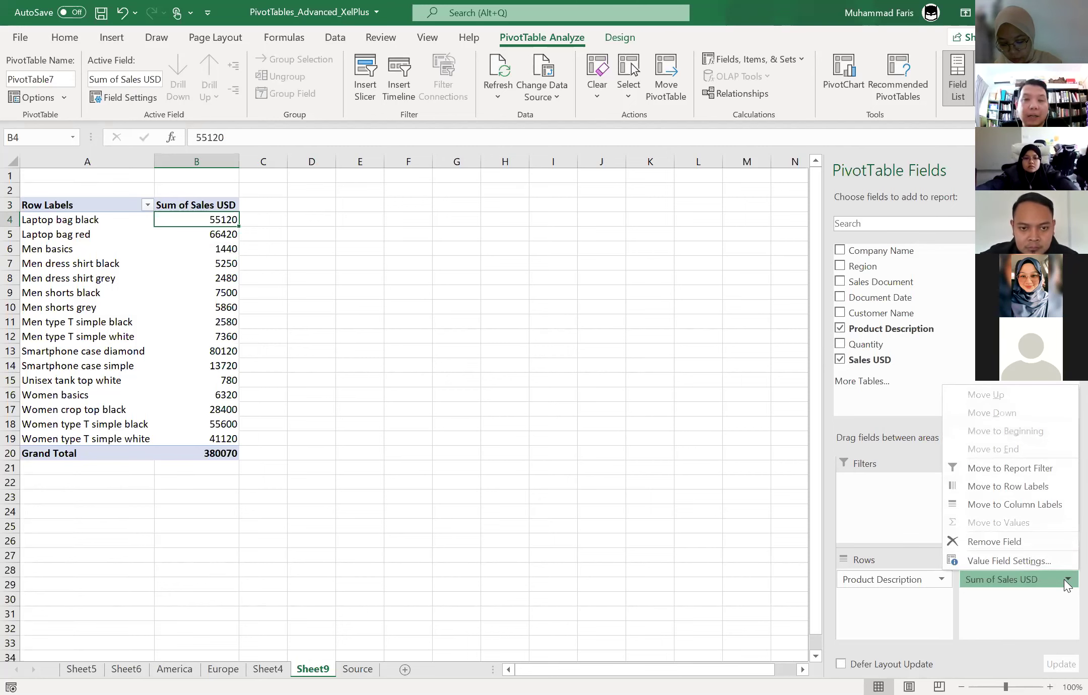
click(1050, 556)
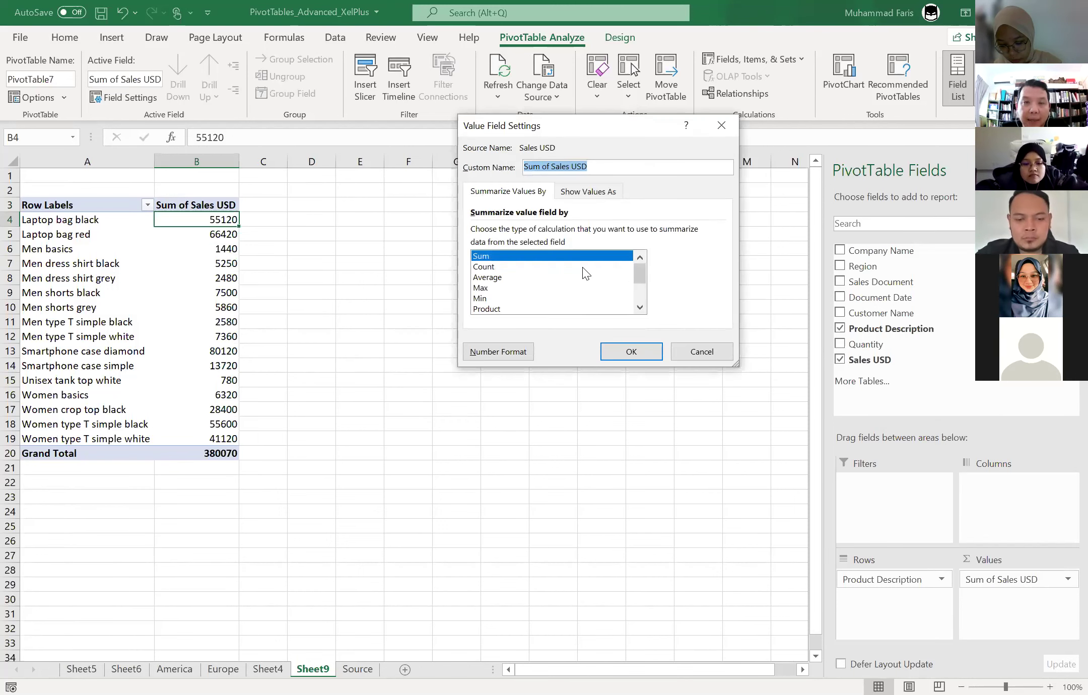
click(583, 267)
click(618, 353)
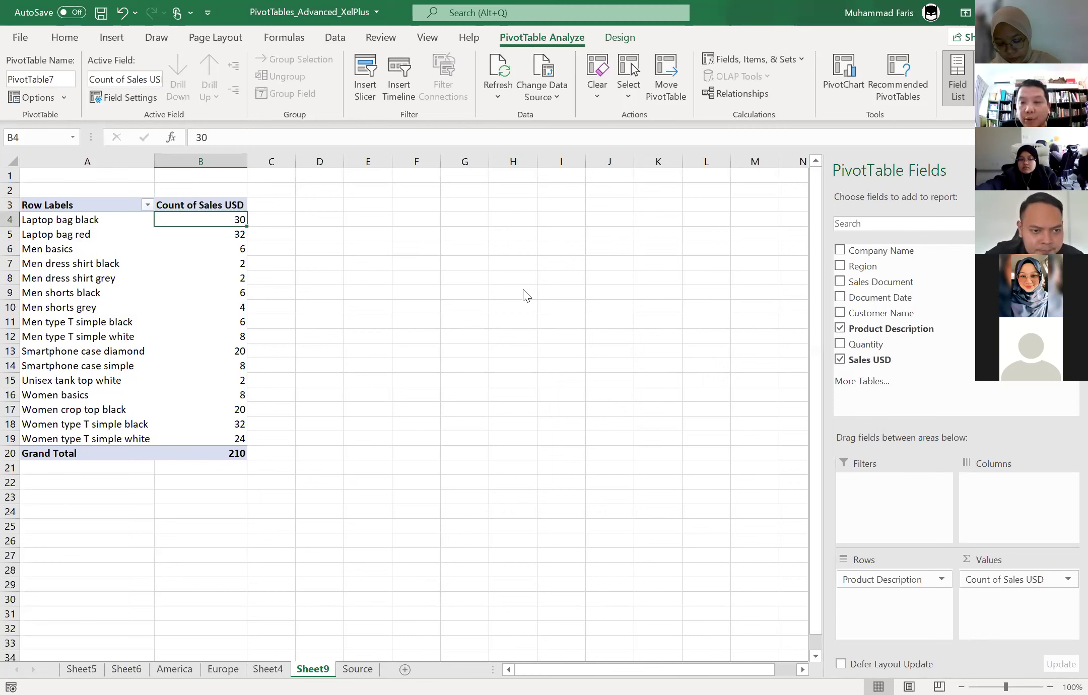
click(1043, 579)
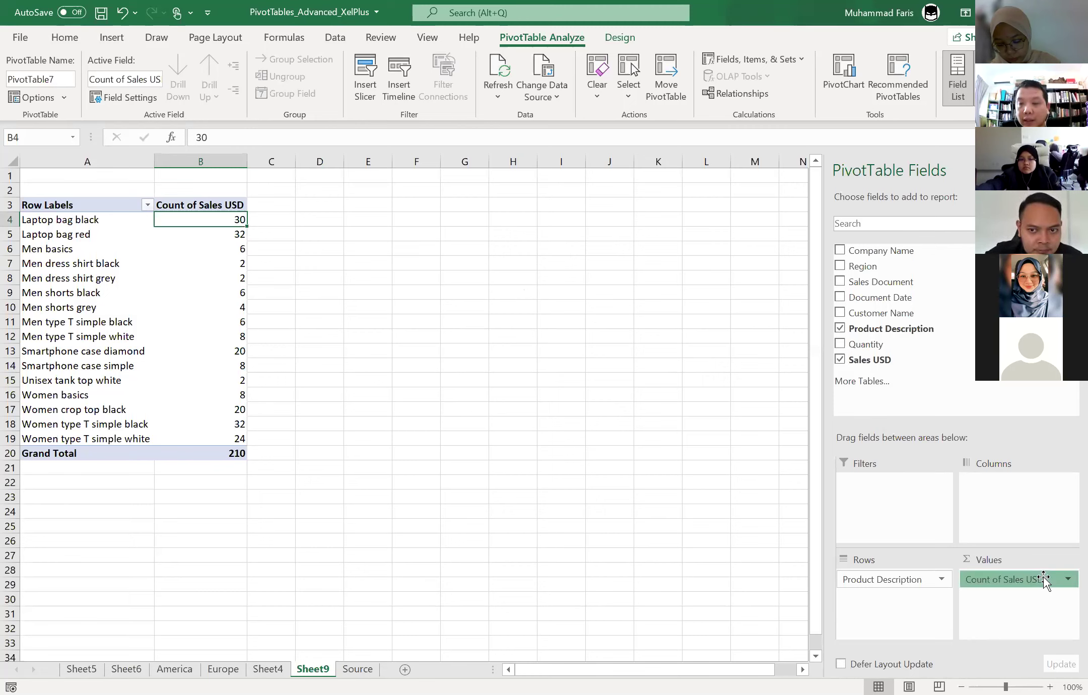
click(1039, 566)
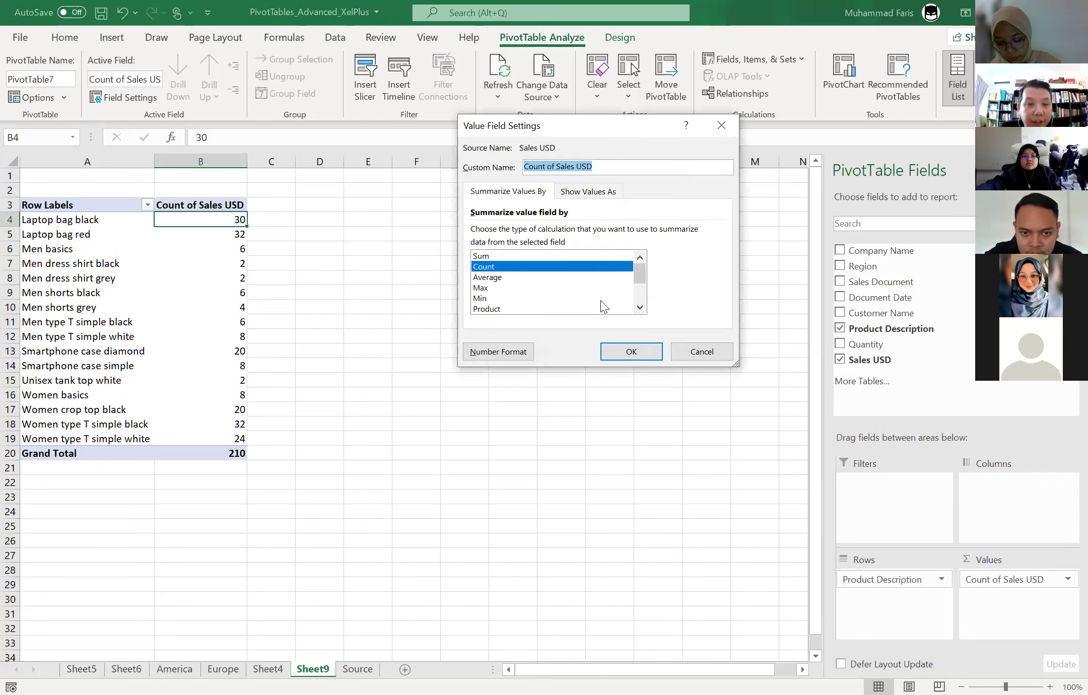
click(594, 253)
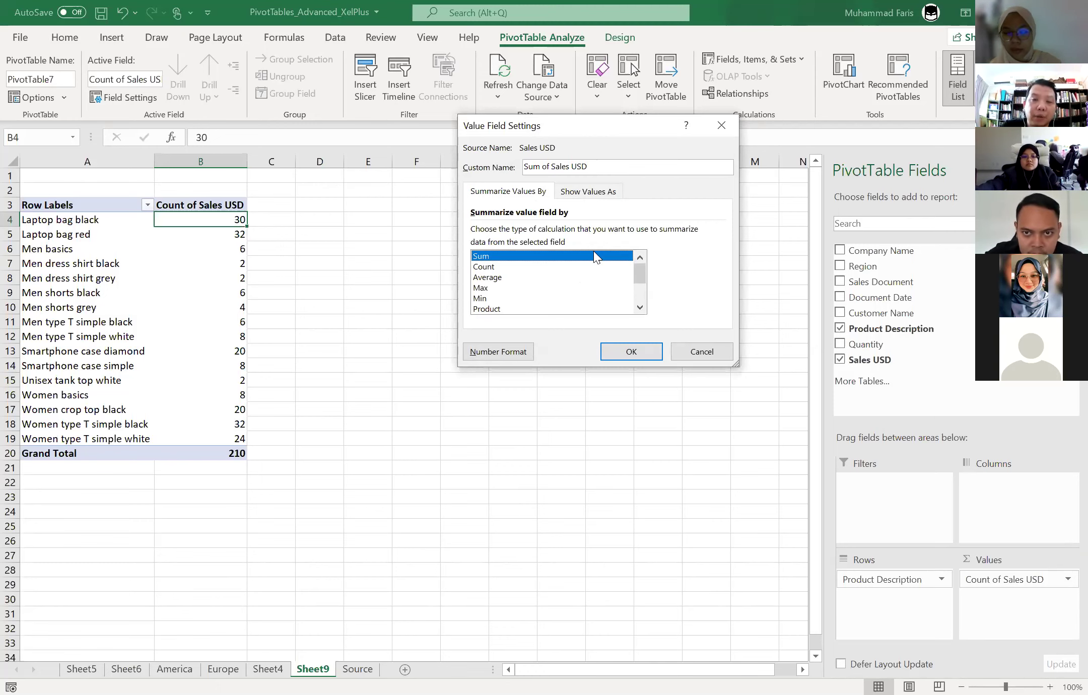
click(625, 354)
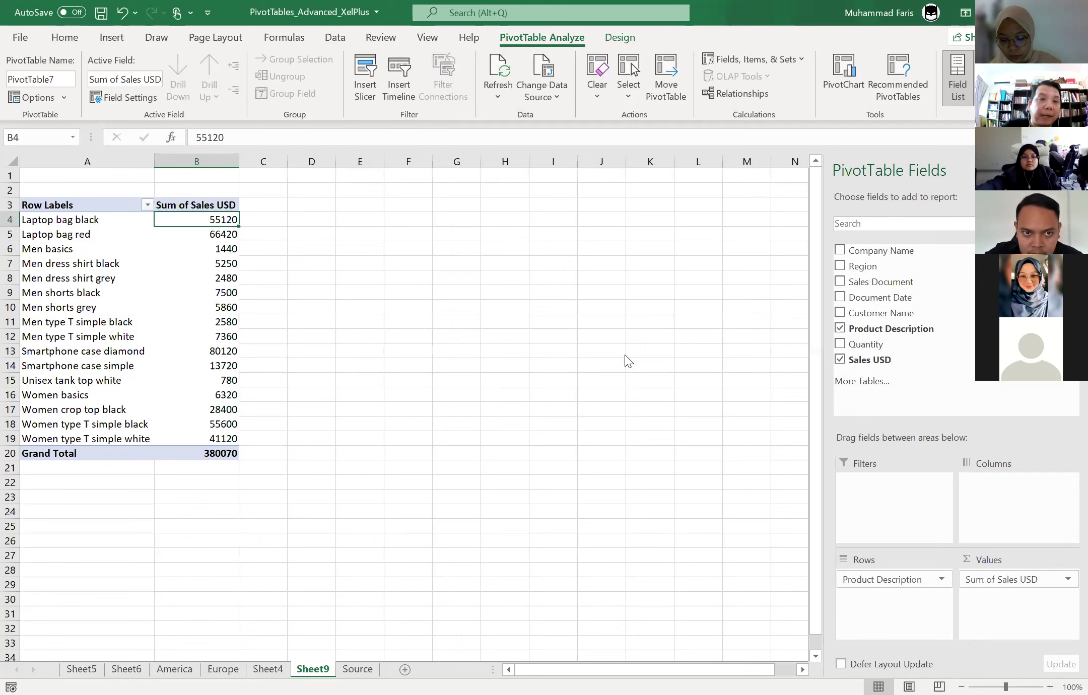
click(200, 279)
- Review the Laptop bag black and Men dress shirt black sales totals in the pivot
click(202, 219)
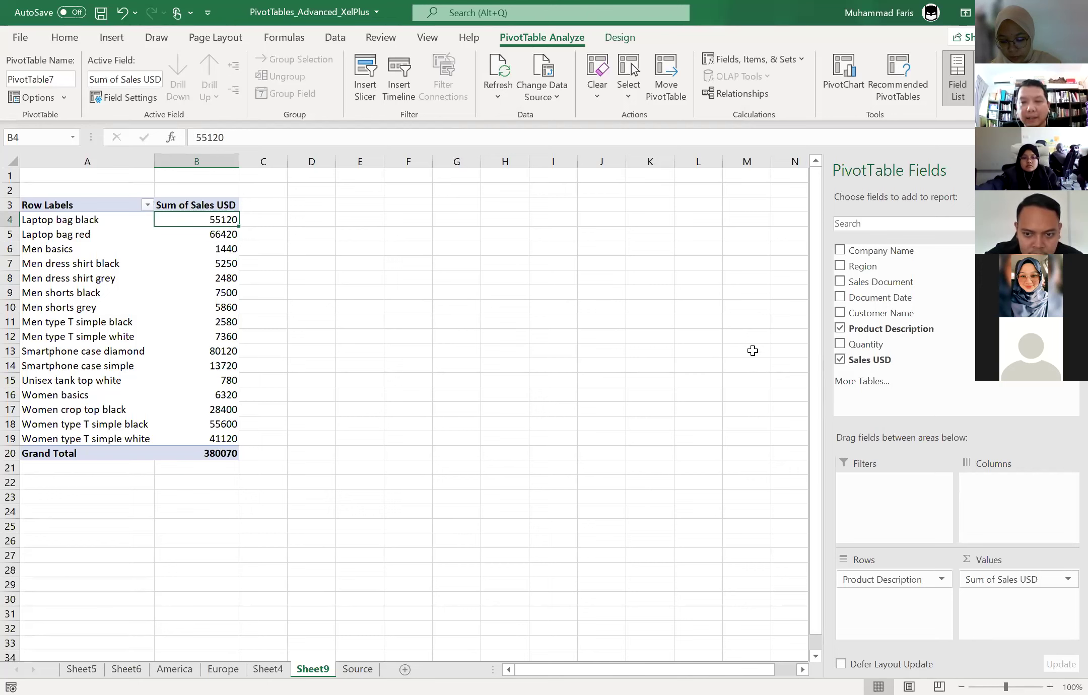
click(180, 267)
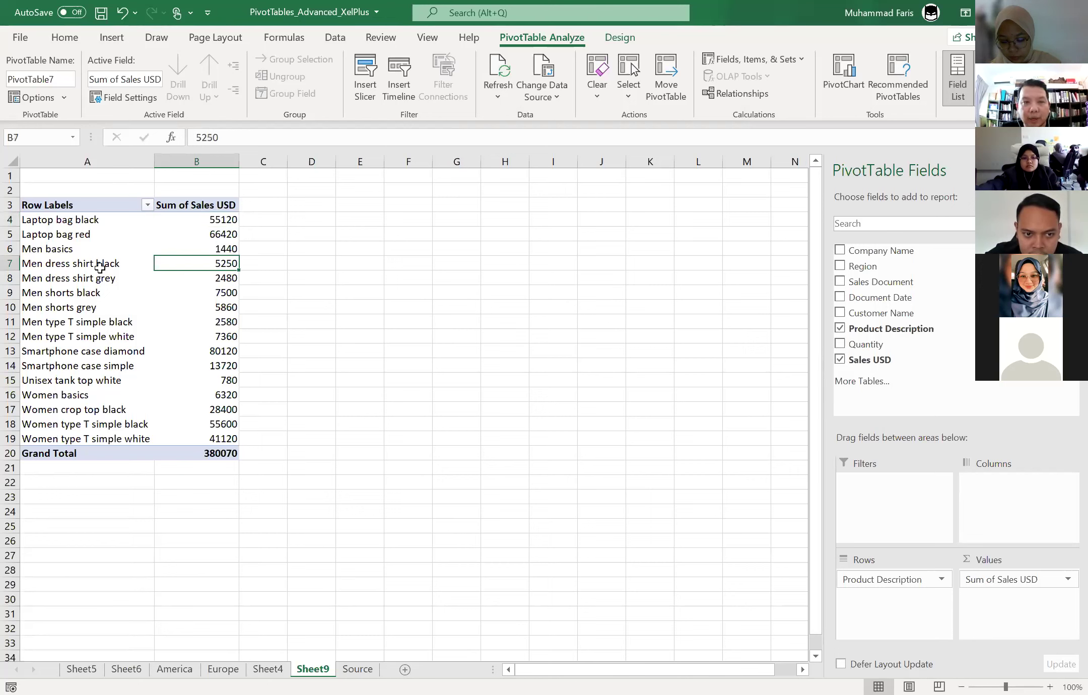
click(300, 222)
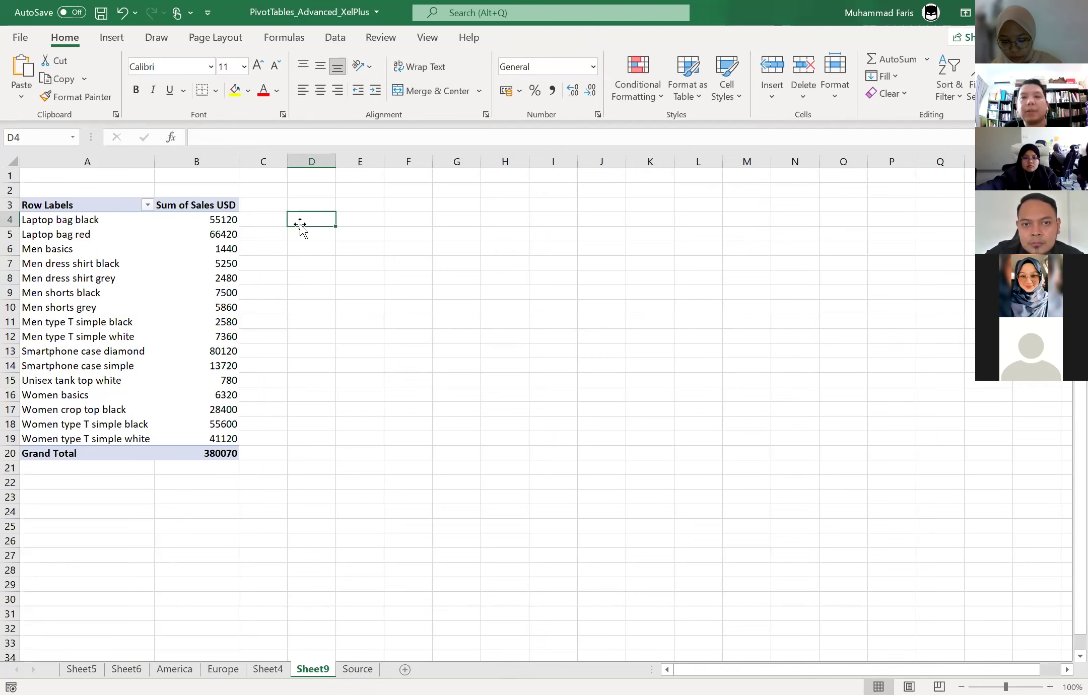
click(208, 221)
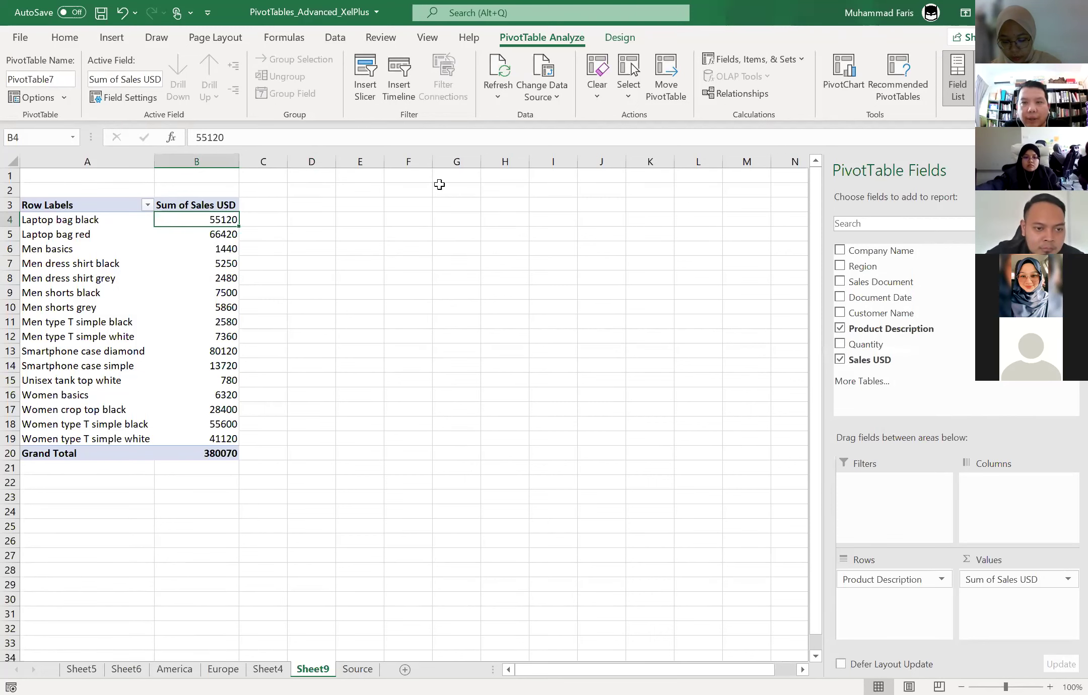
- Cancel the stray '=' entry in C4 and show the PivotTable Analyze tools
click(278, 225)
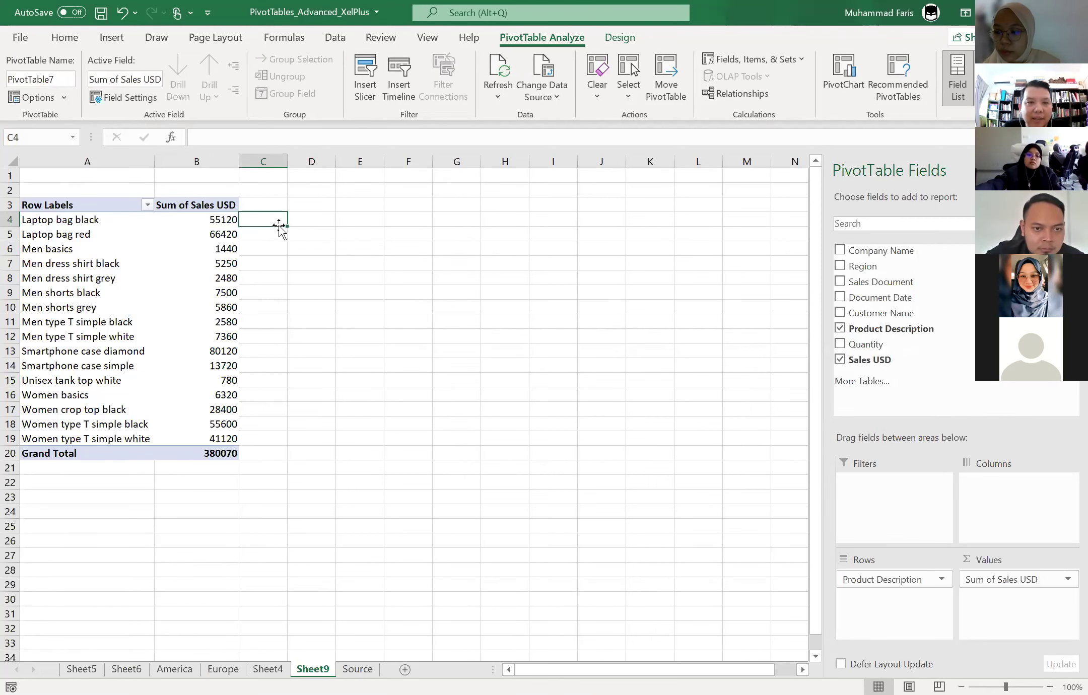
text(=)
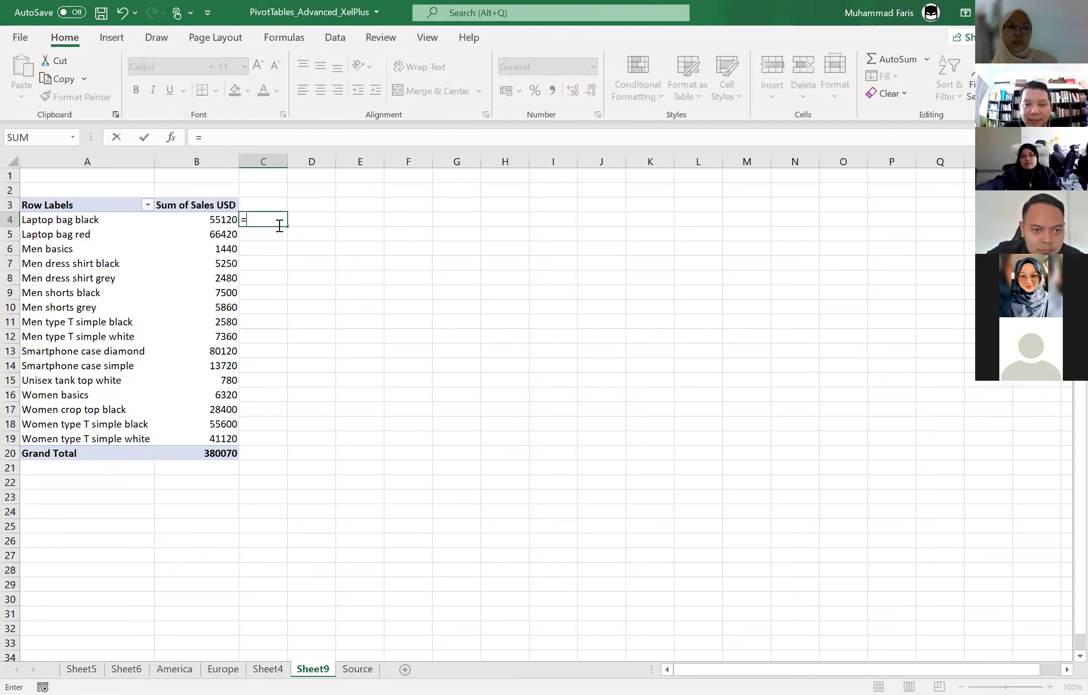
key(Escape)
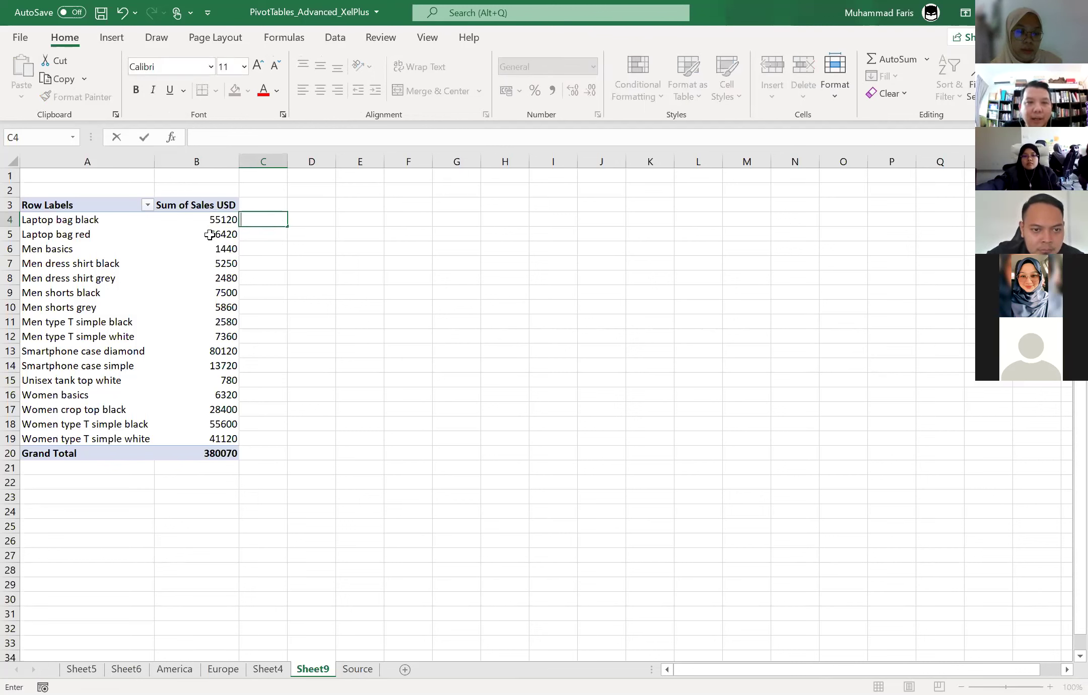
click(217, 219)
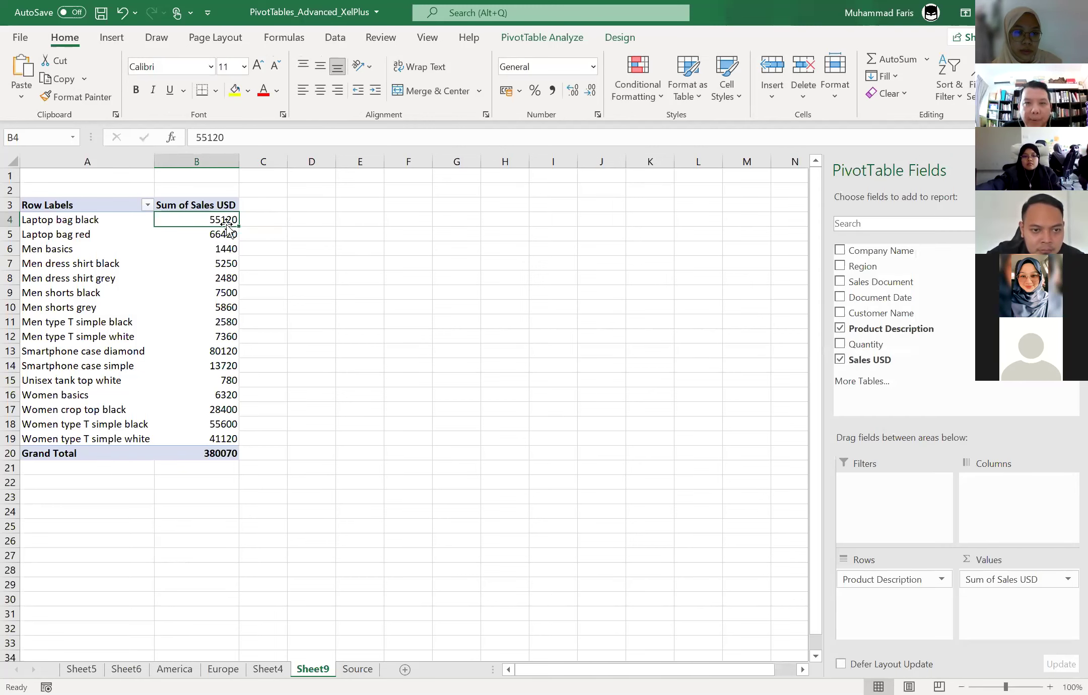
click(526, 31)
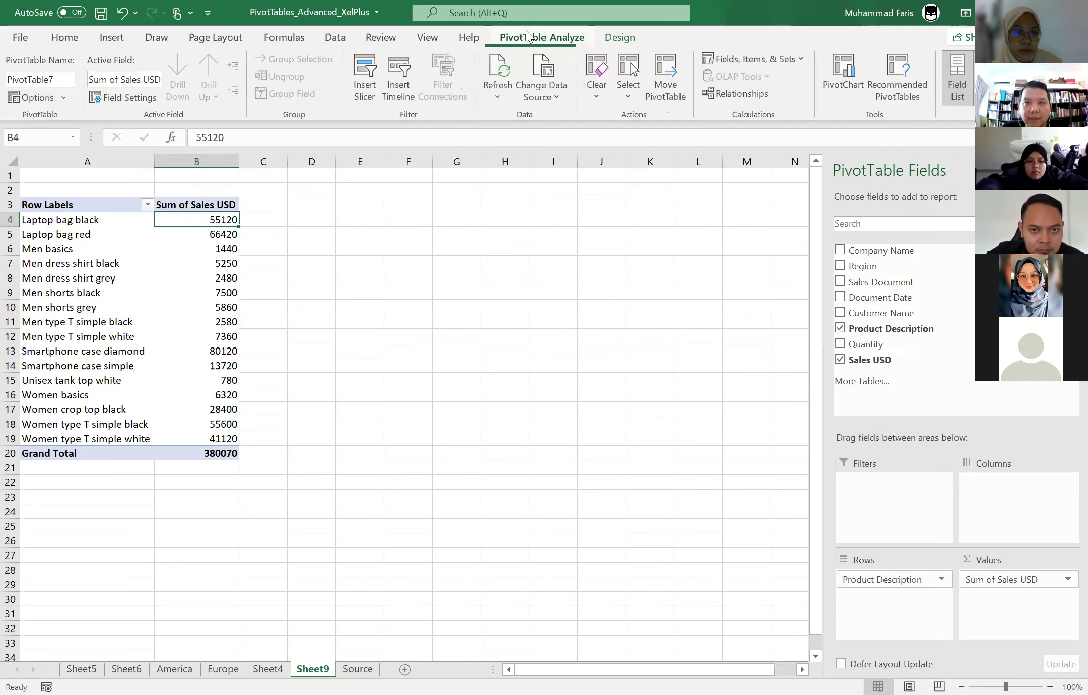
- Add calculated field Projection Sales 1 = 'Sales USD'*(1+20%) to the pivot
click(723, 59)
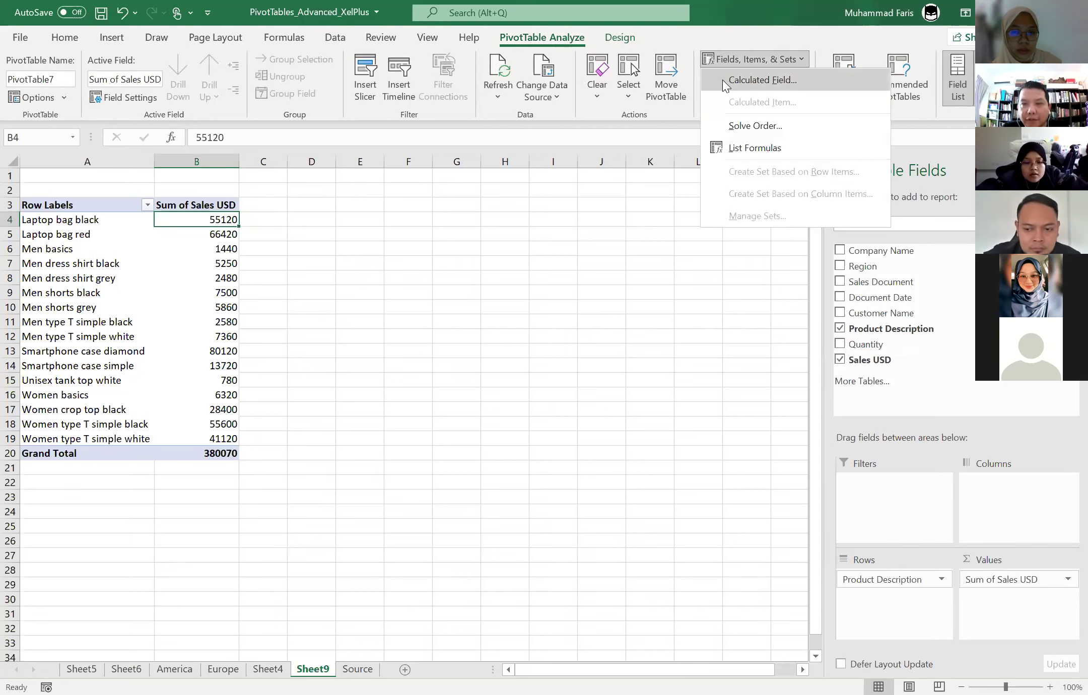
click(723, 80)
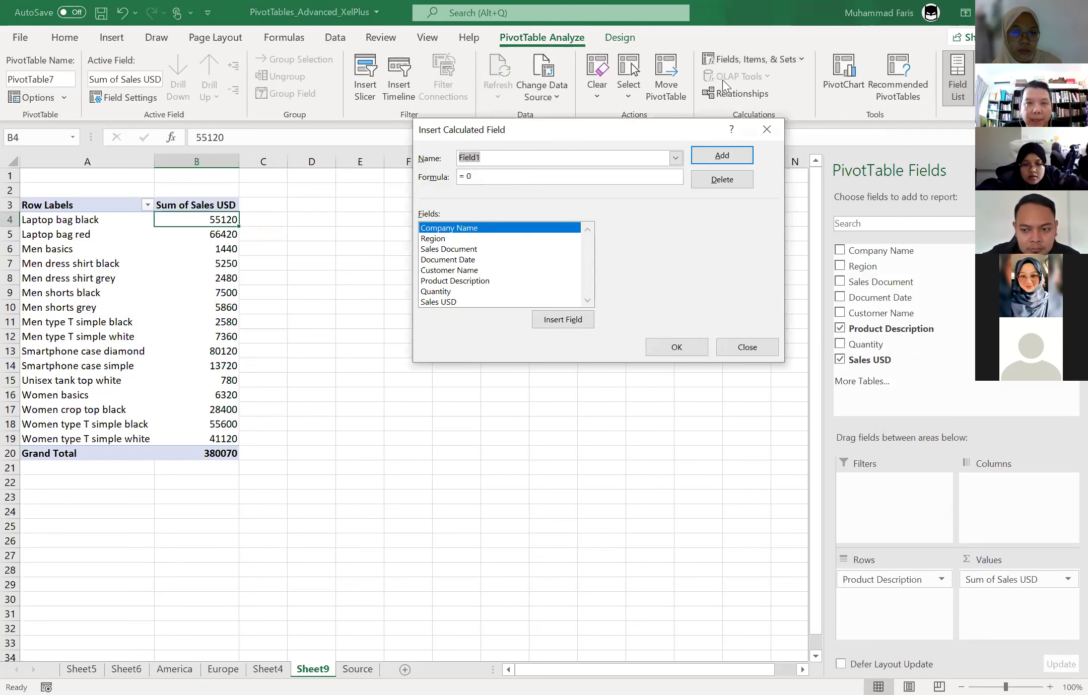
key(BackSpace)
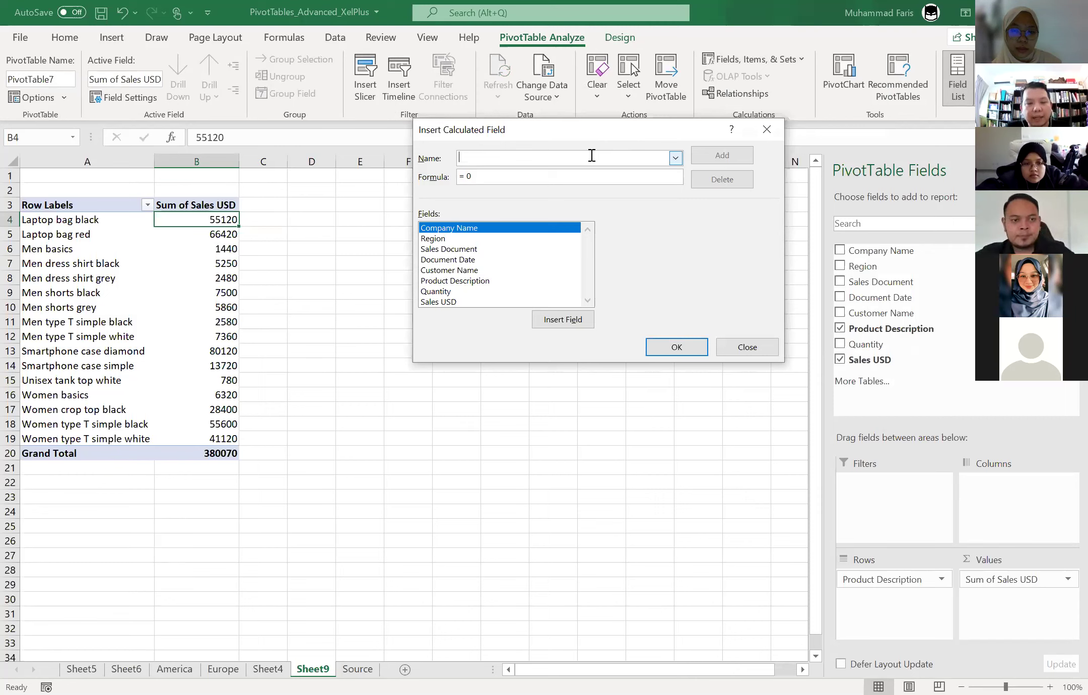
text(Projection )
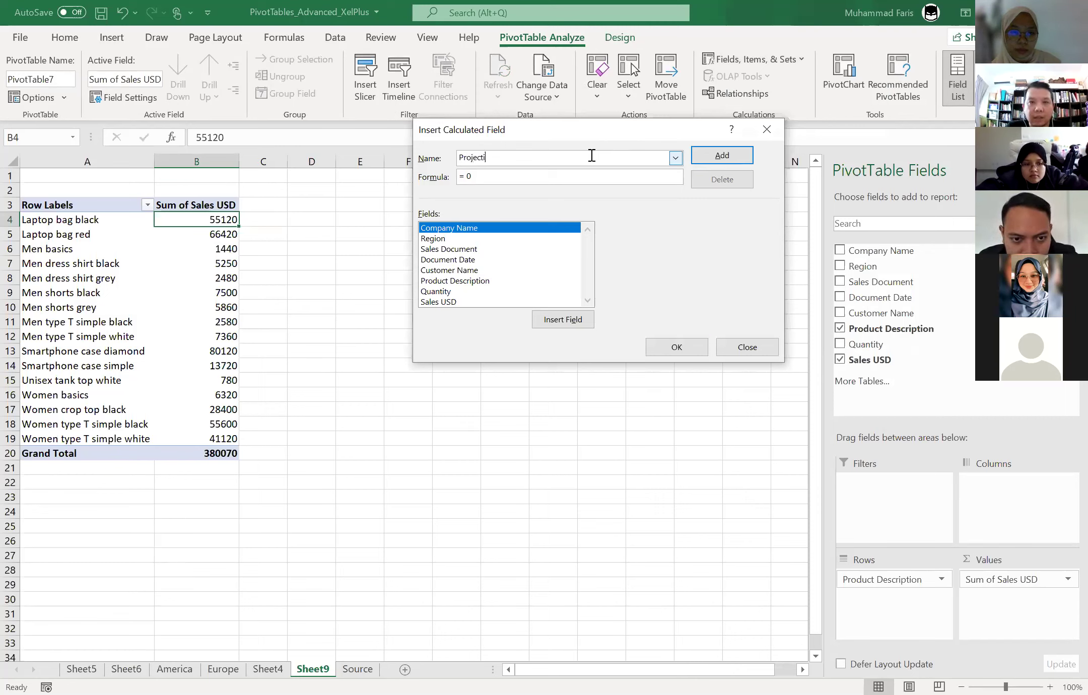
text(Sales 1)
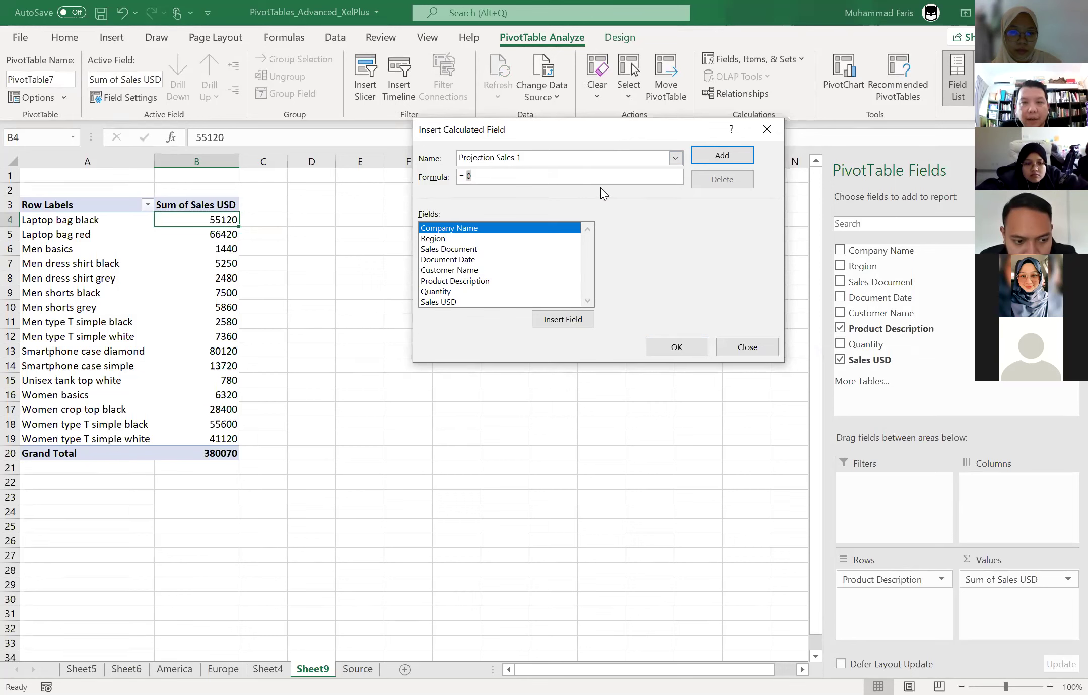
key(BackSpace)
key(BackSpace)
key(BackSpace)
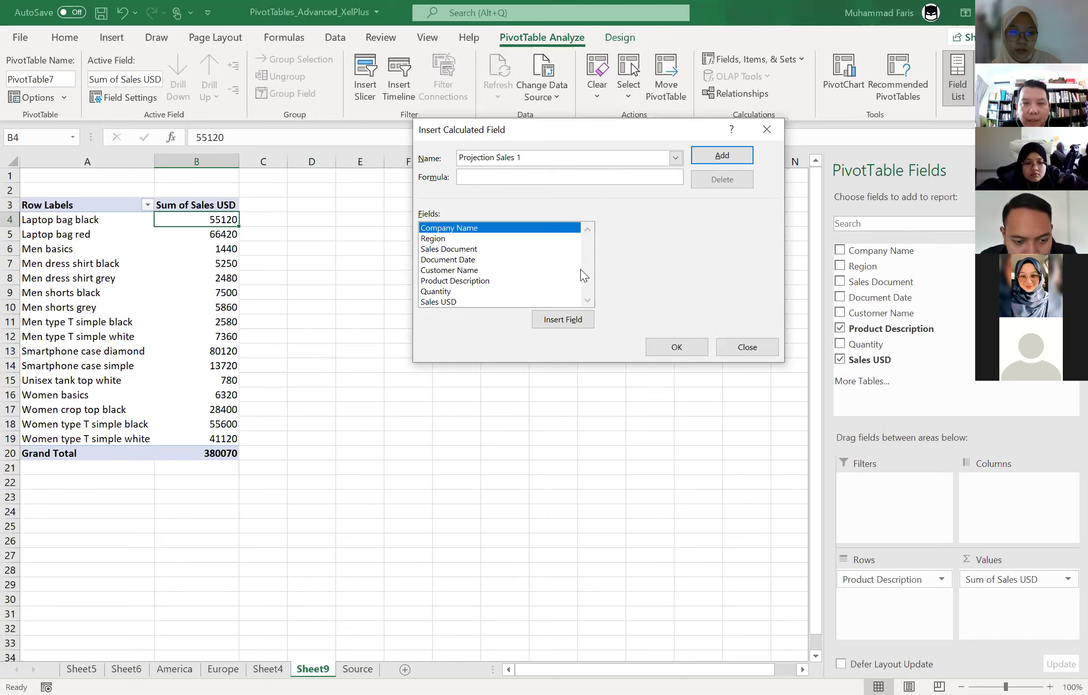
double_click(532, 301)
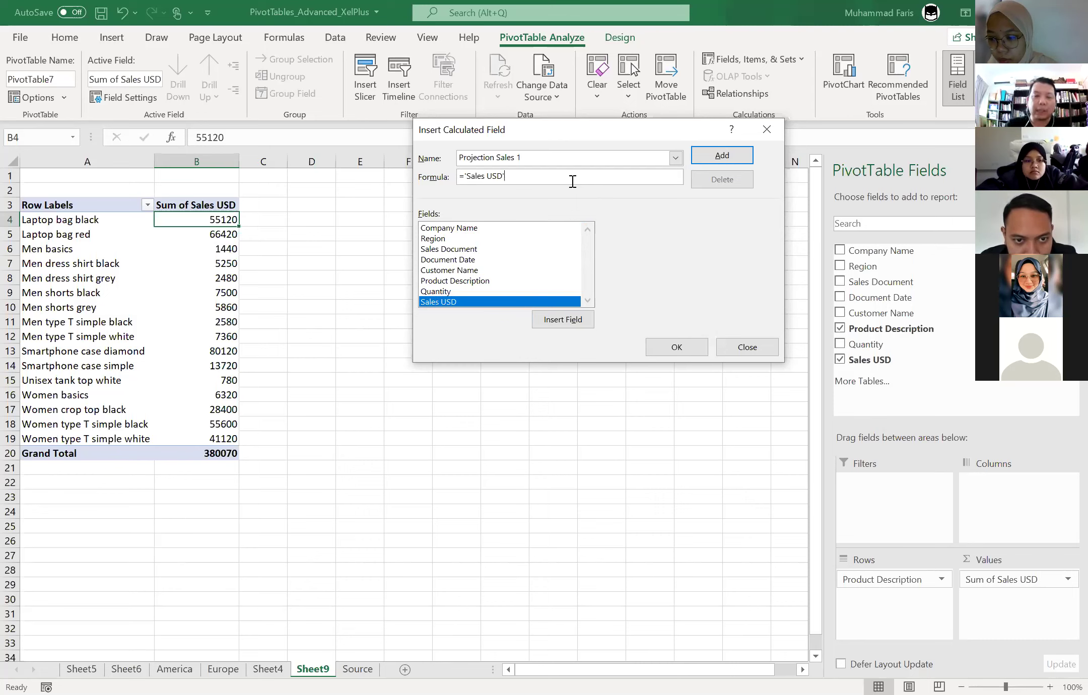
text(*()
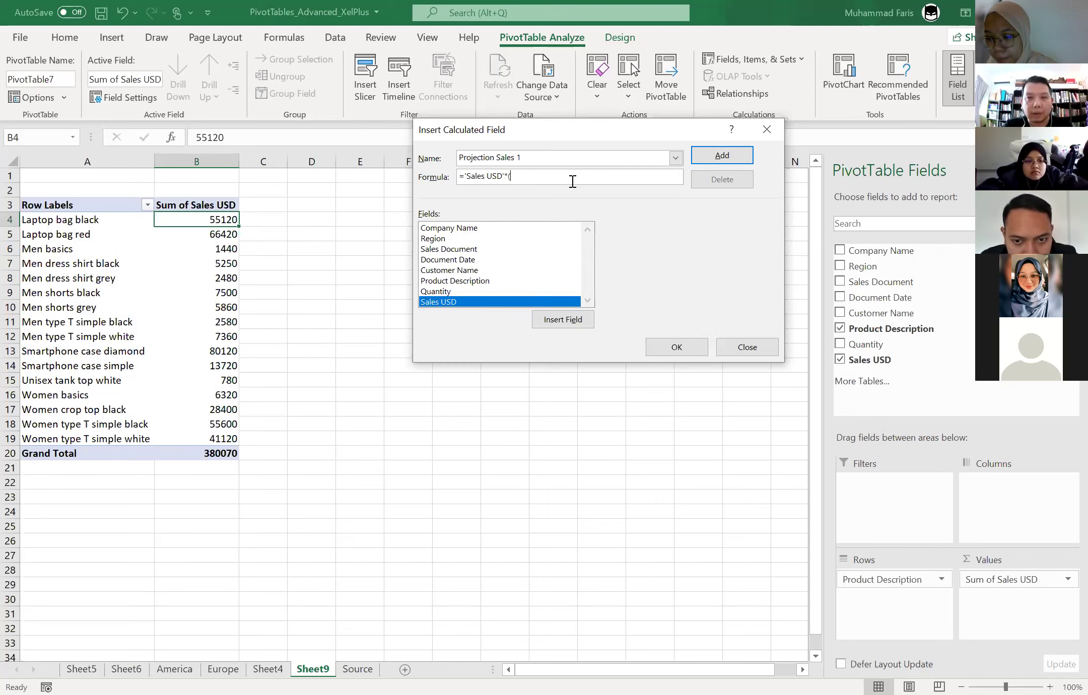
text(1)
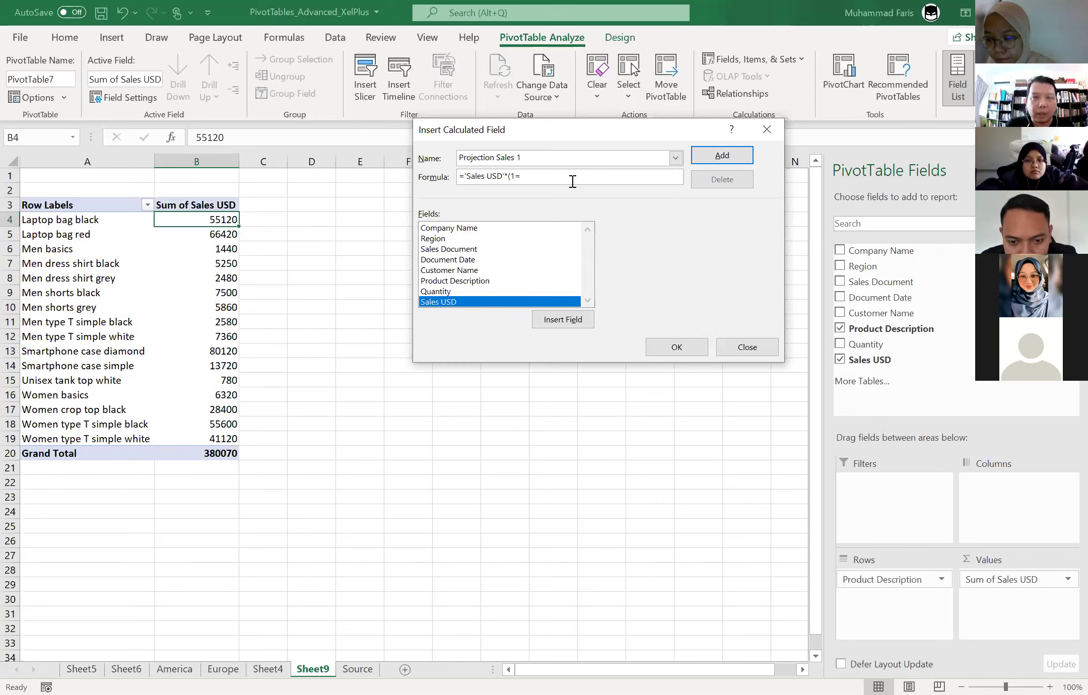
text(+20)
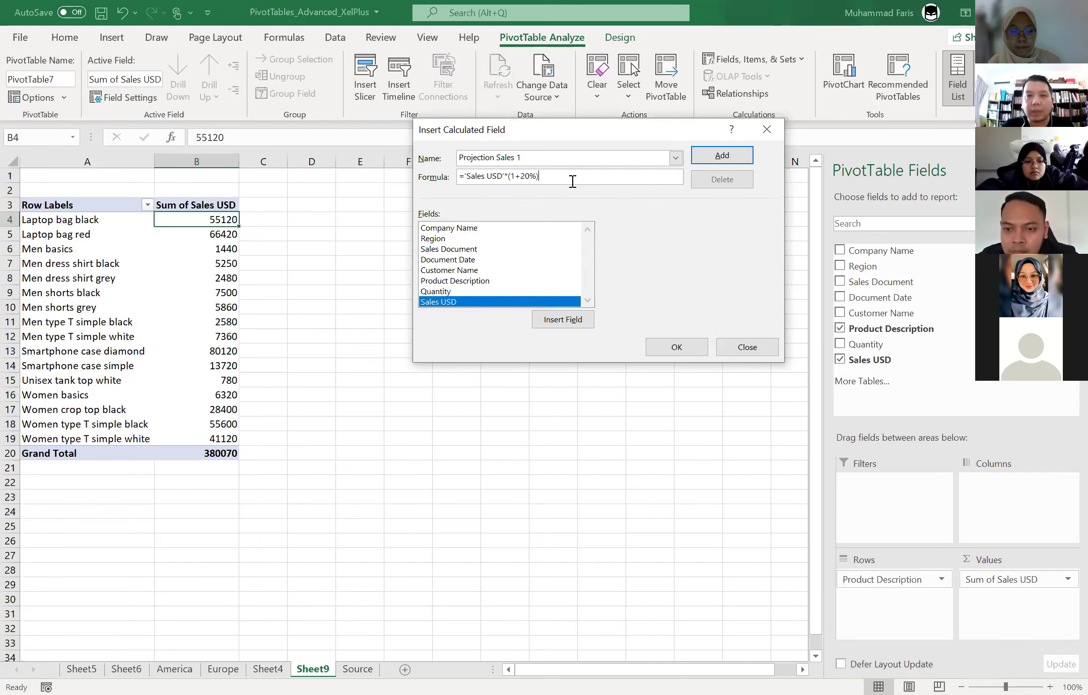
click(676, 348)
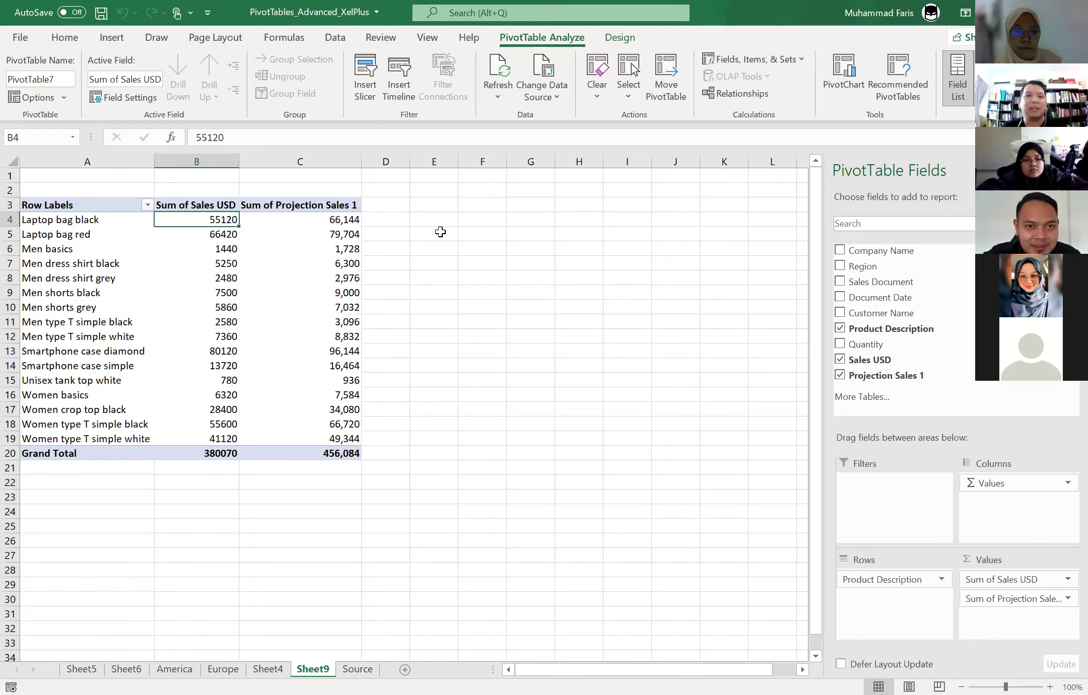
click(329, 221)
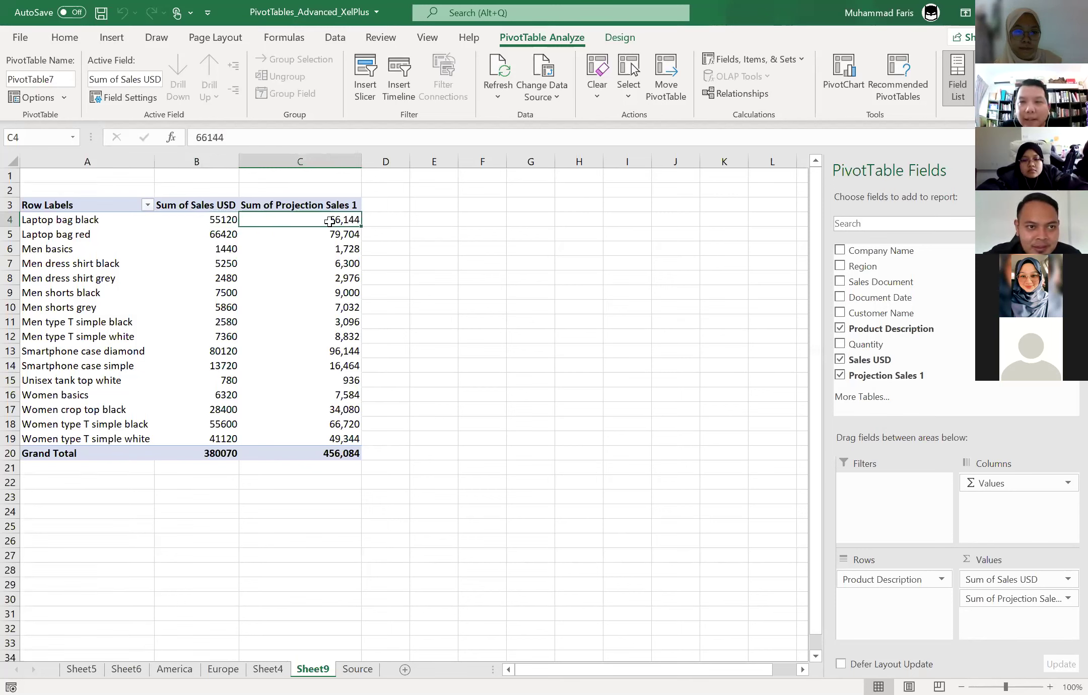
click(762, 65)
- Add calculated field Sales Projection 2 = 'Projection Sales 1'*(1+20%) to the pivot
click(763, 80)
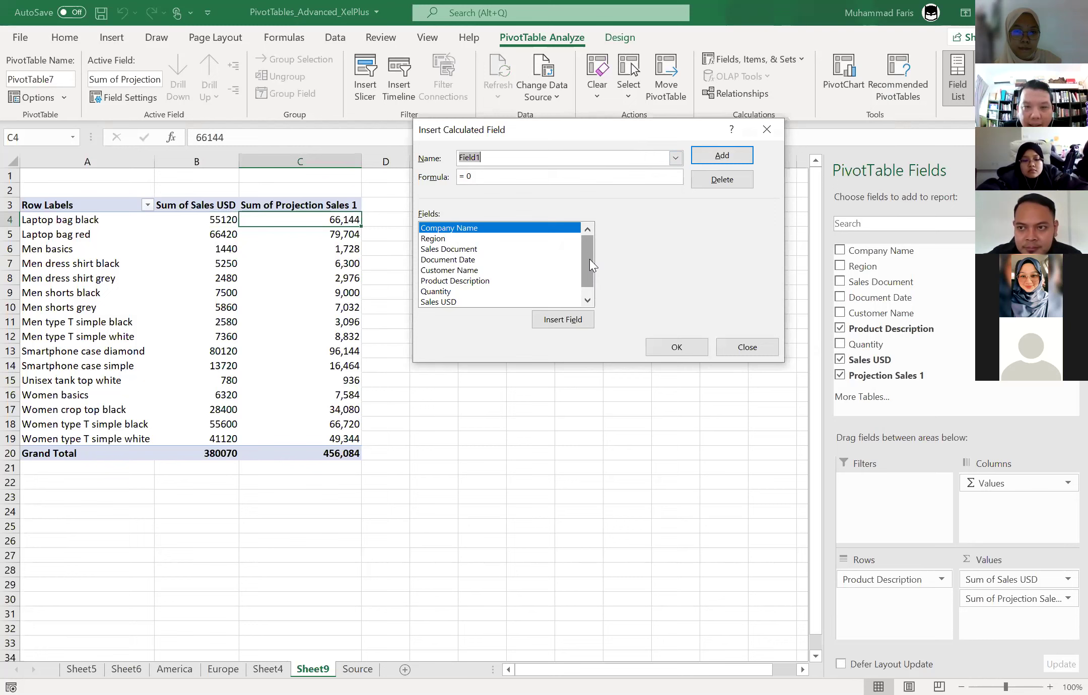
right_click(586, 285)
key(Escape)
drag(586, 284, 586, 293)
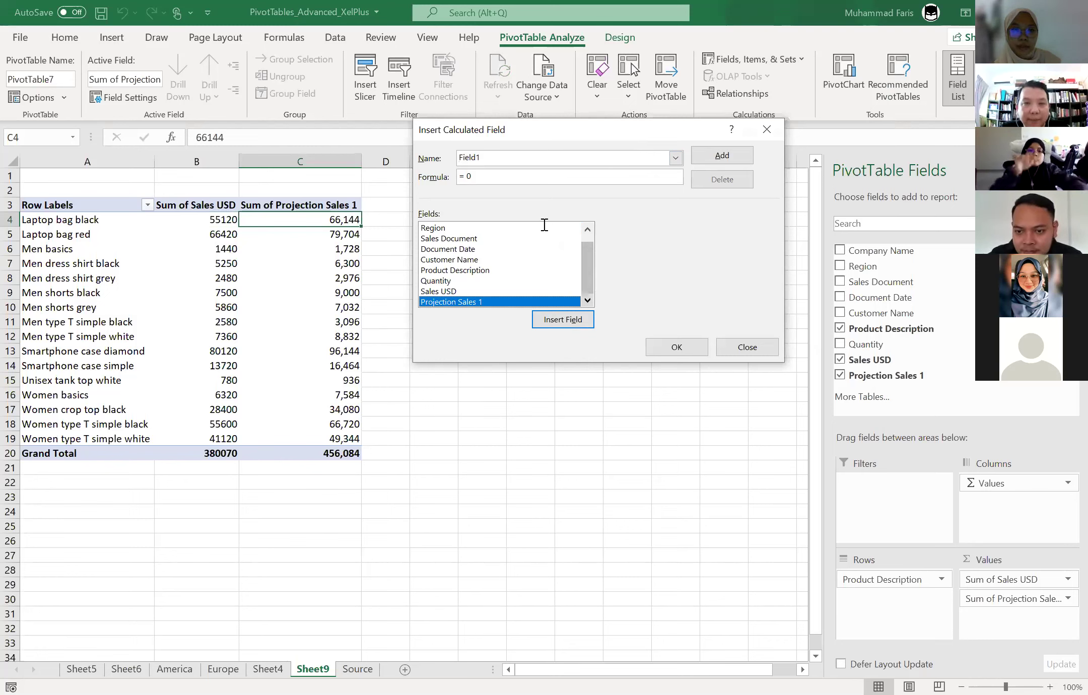
double_click(554, 162)
text(Sales Proj)
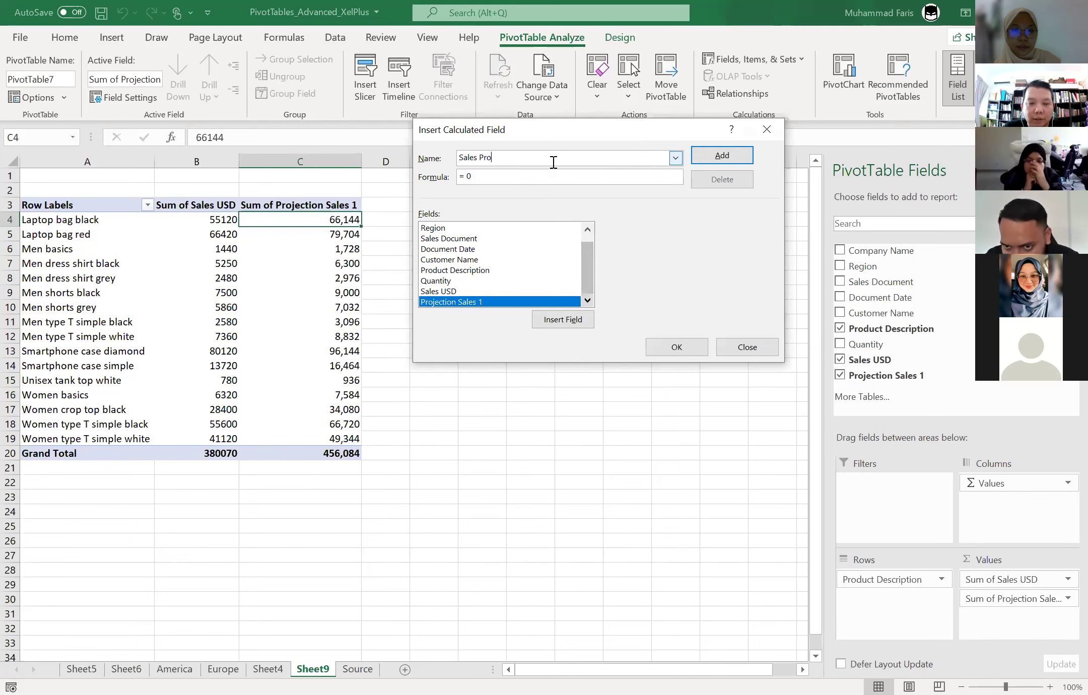
text(ection 2)
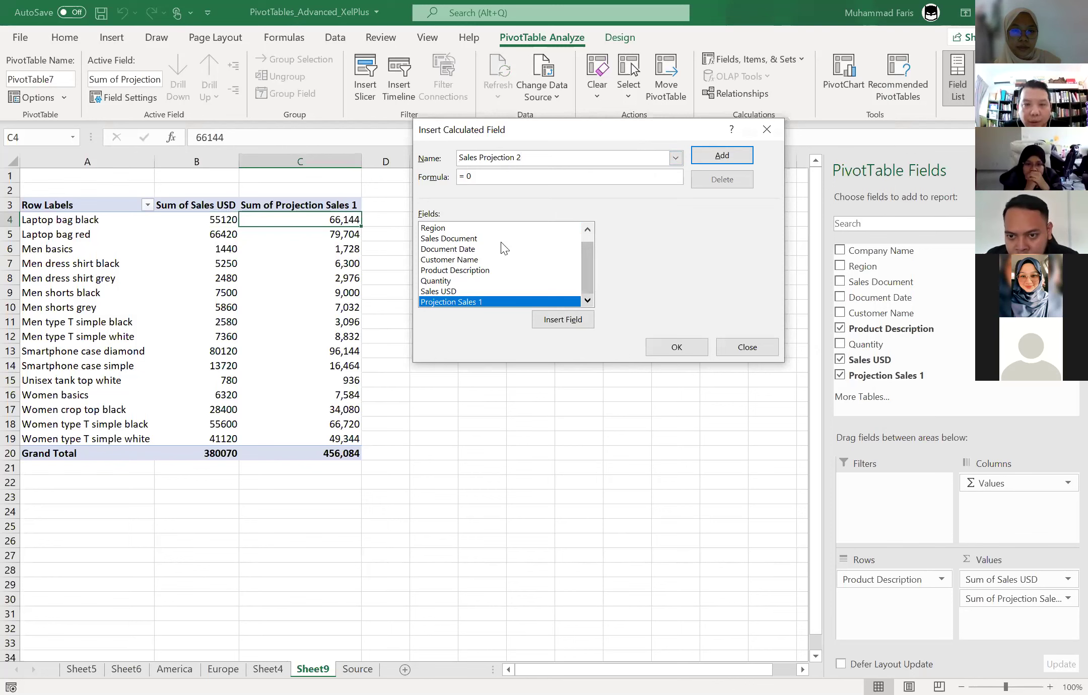
click(482, 301)
double_click(482, 300)
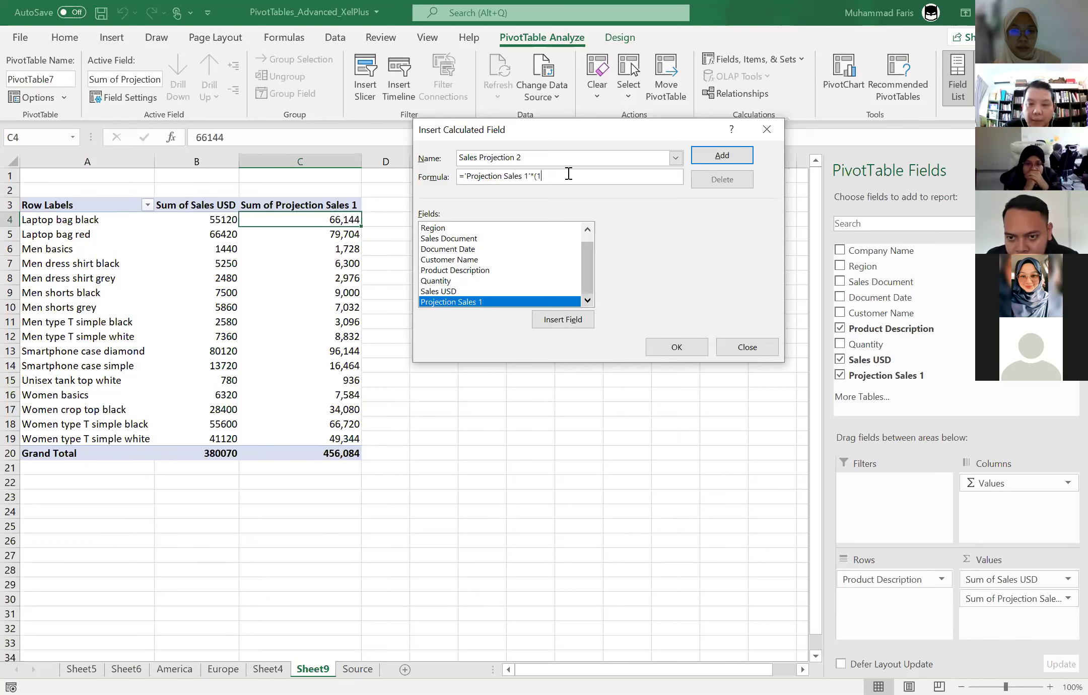
text(+20)
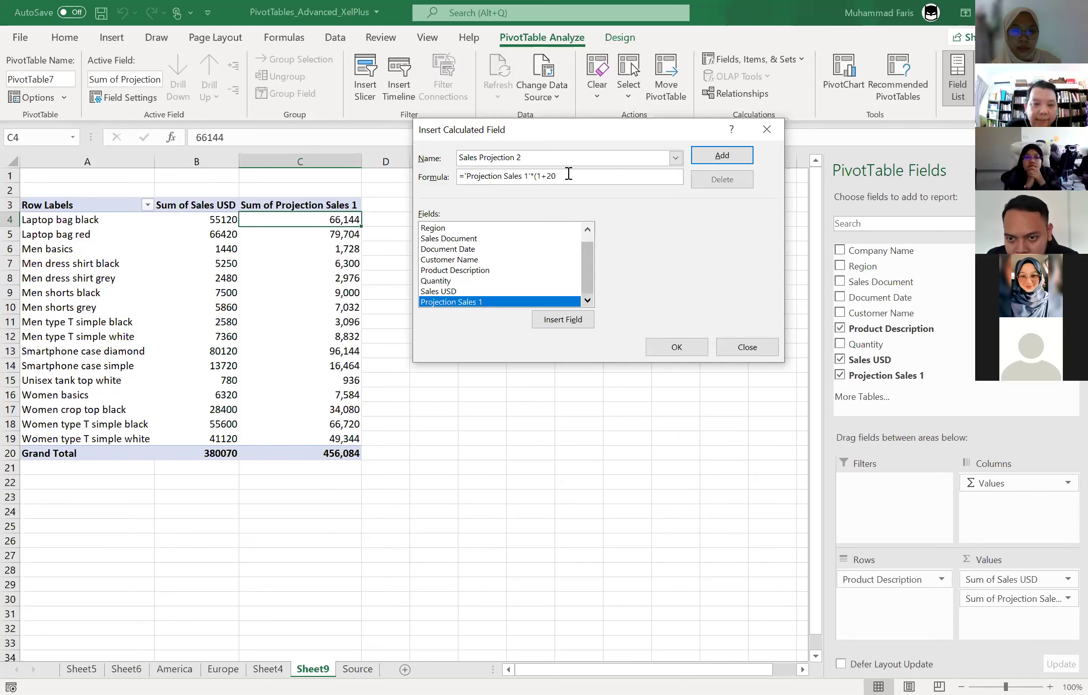
text(%))
key(Return)
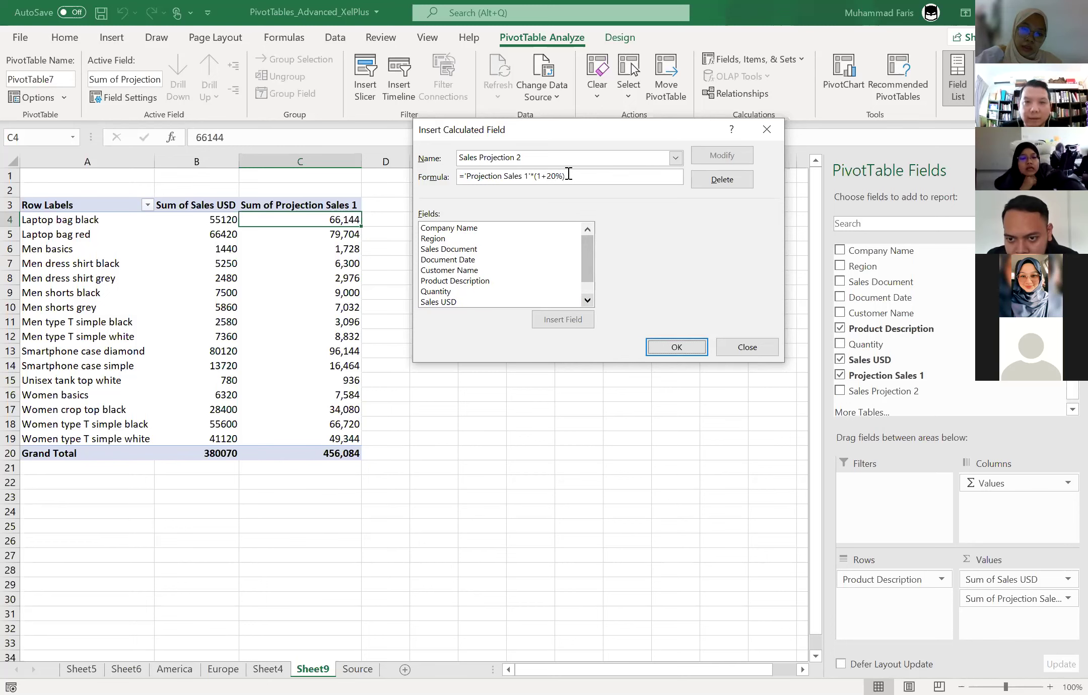
click(675, 348)
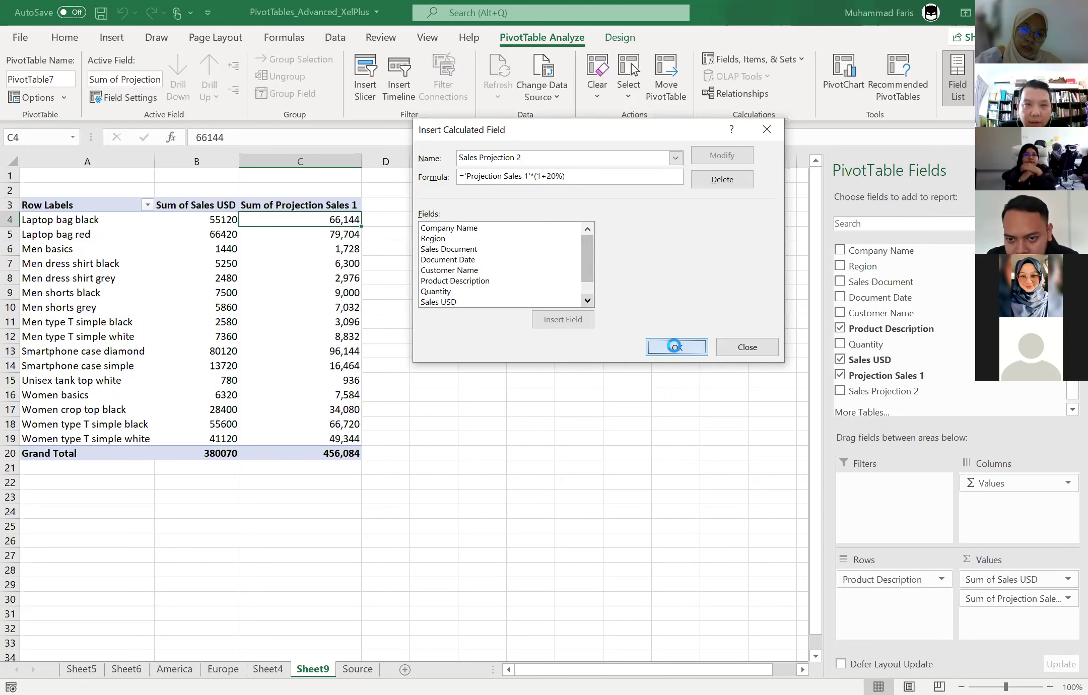
click(674, 277)
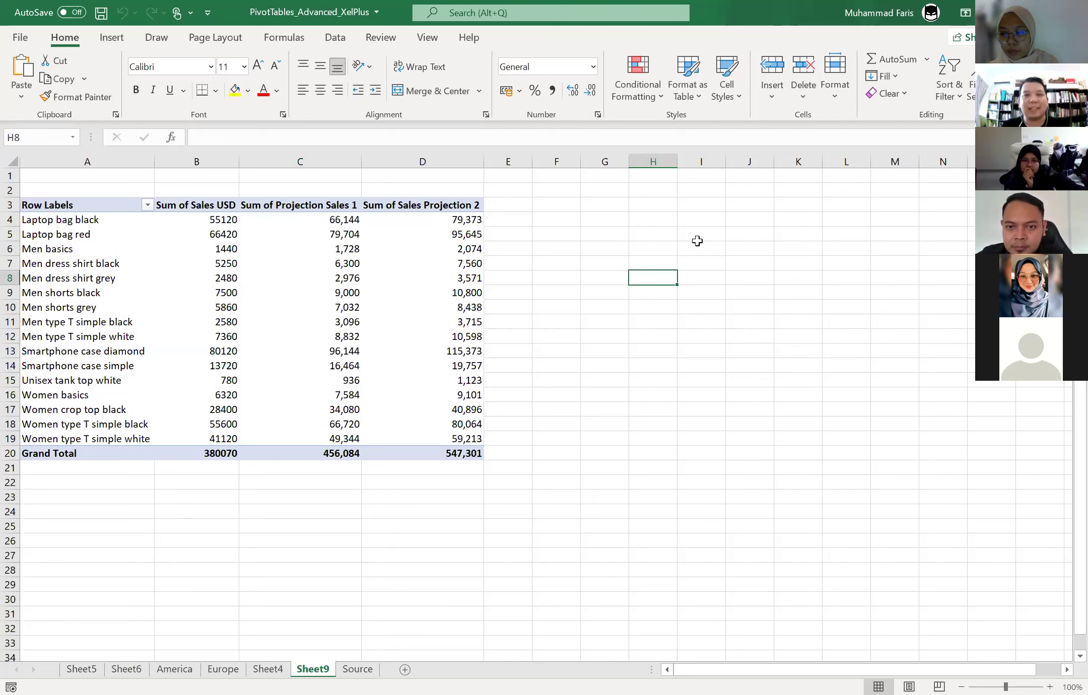
- Inspect the projected values for Men type T simple black and Men dress shirt grey
click(354, 259)
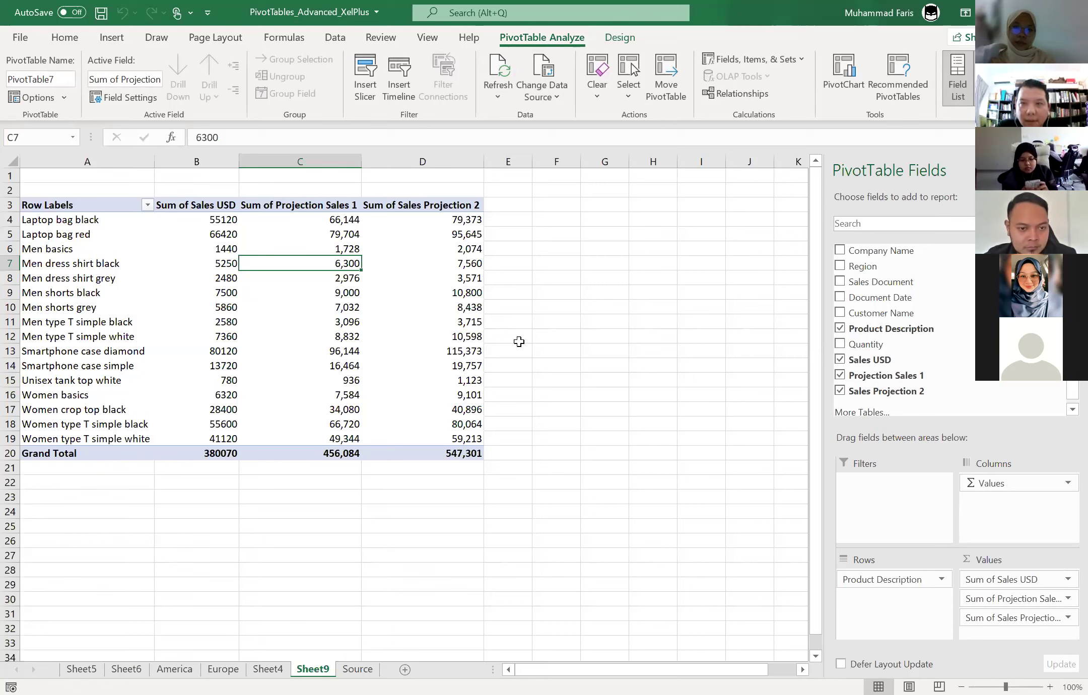
click(297, 320)
click(322, 277)
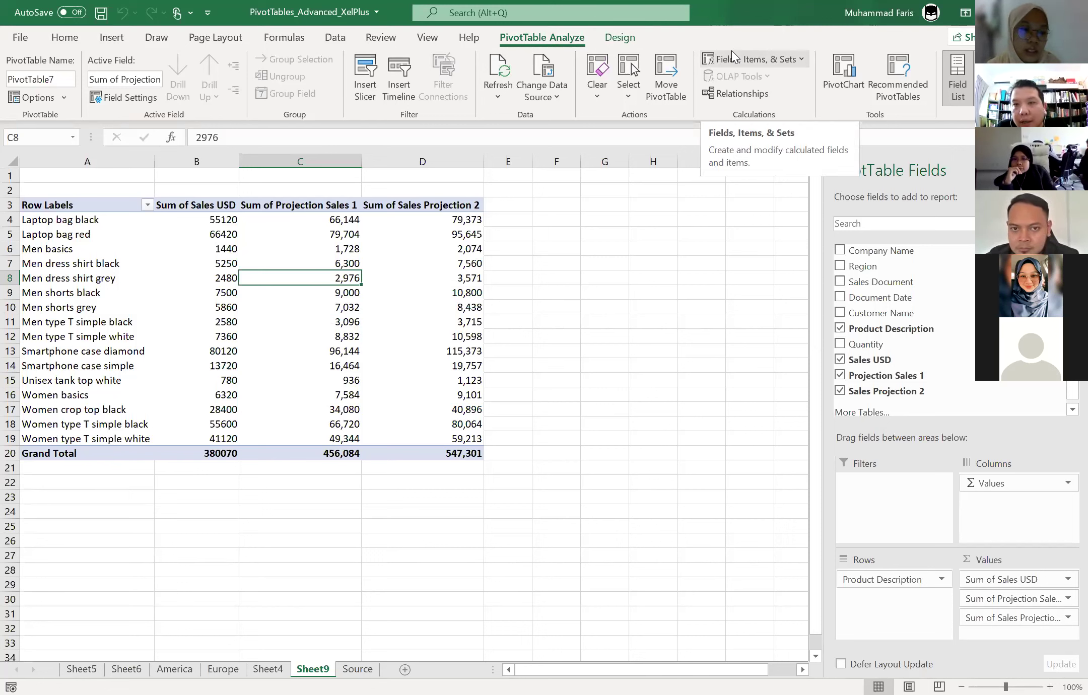
click(733, 60)
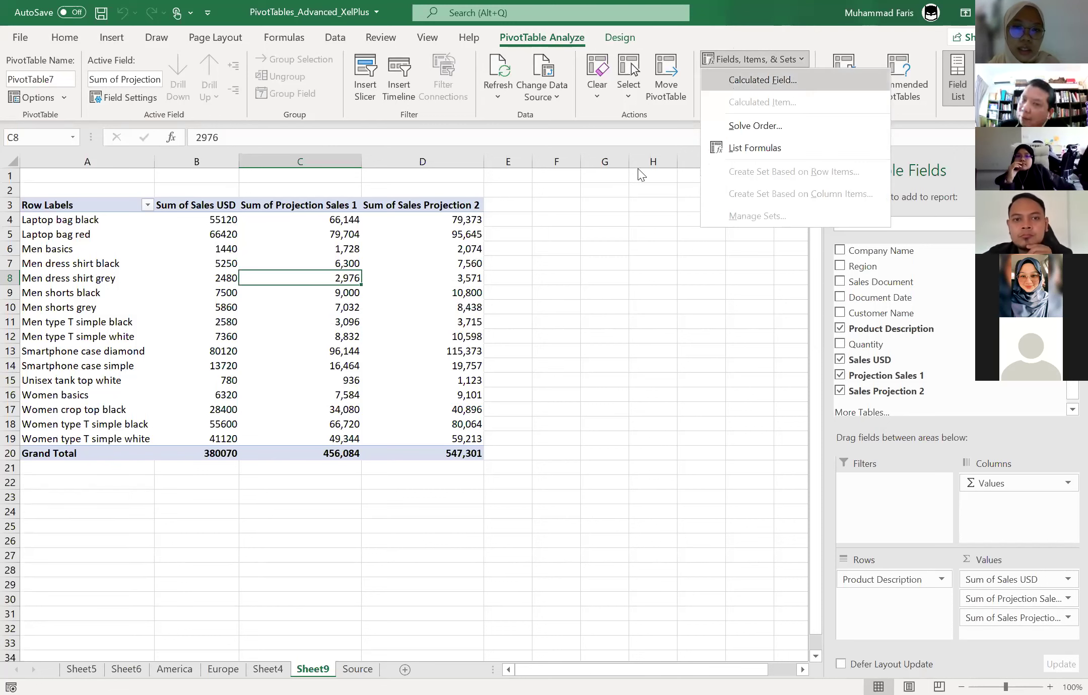
click(471, 247)
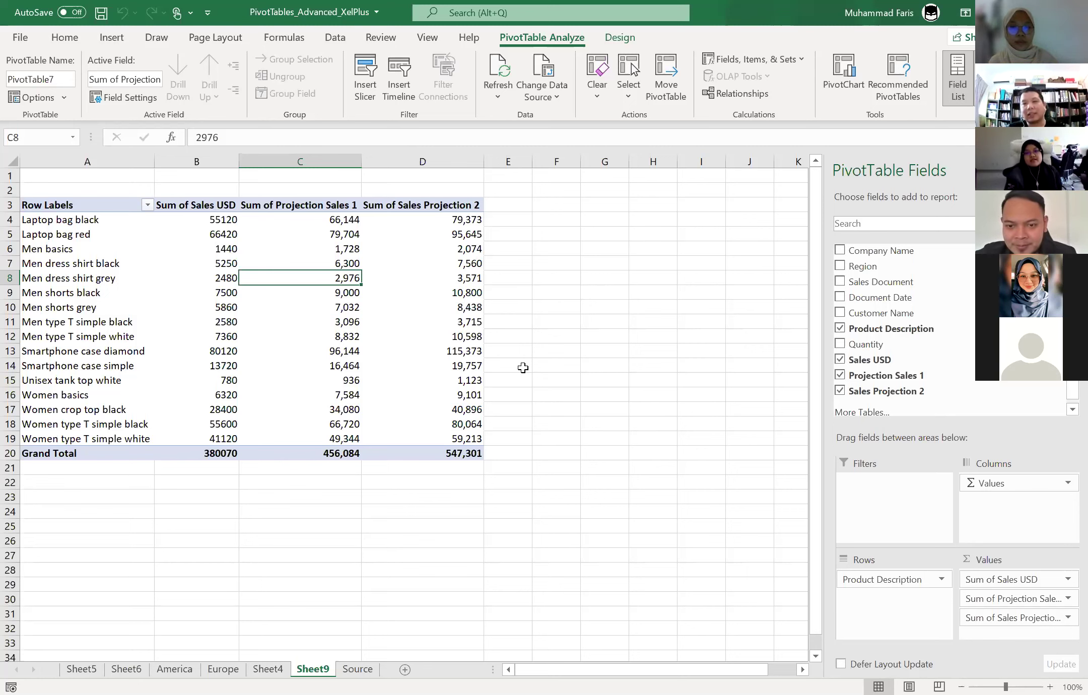
click(453, 231)
click(464, 218)
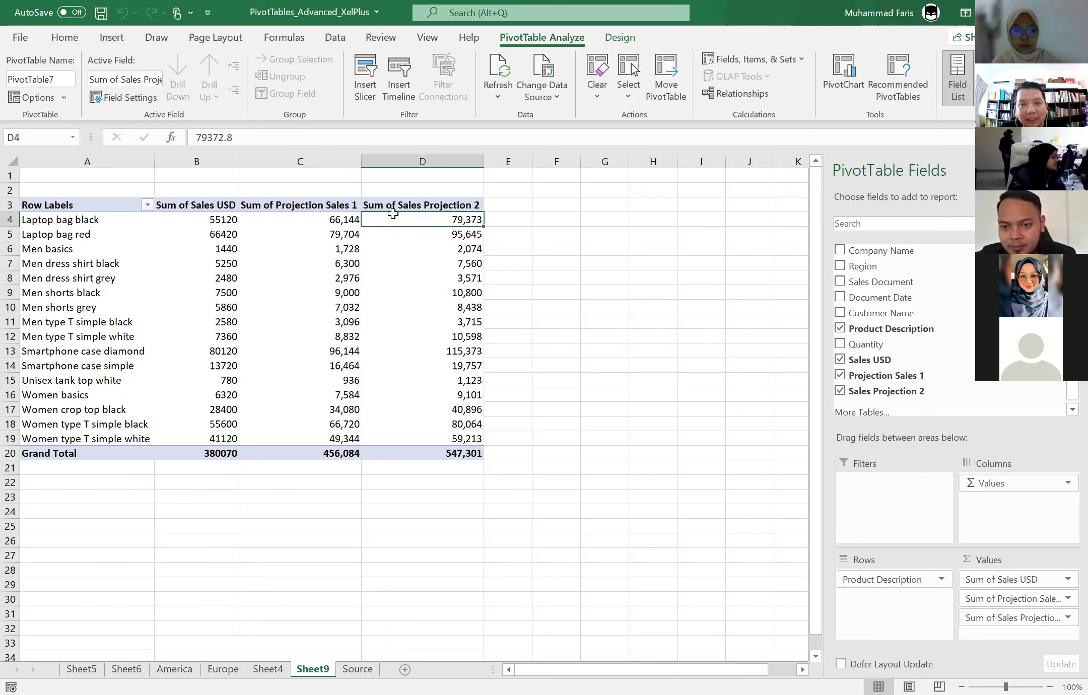
click(292, 216)
click(208, 221)
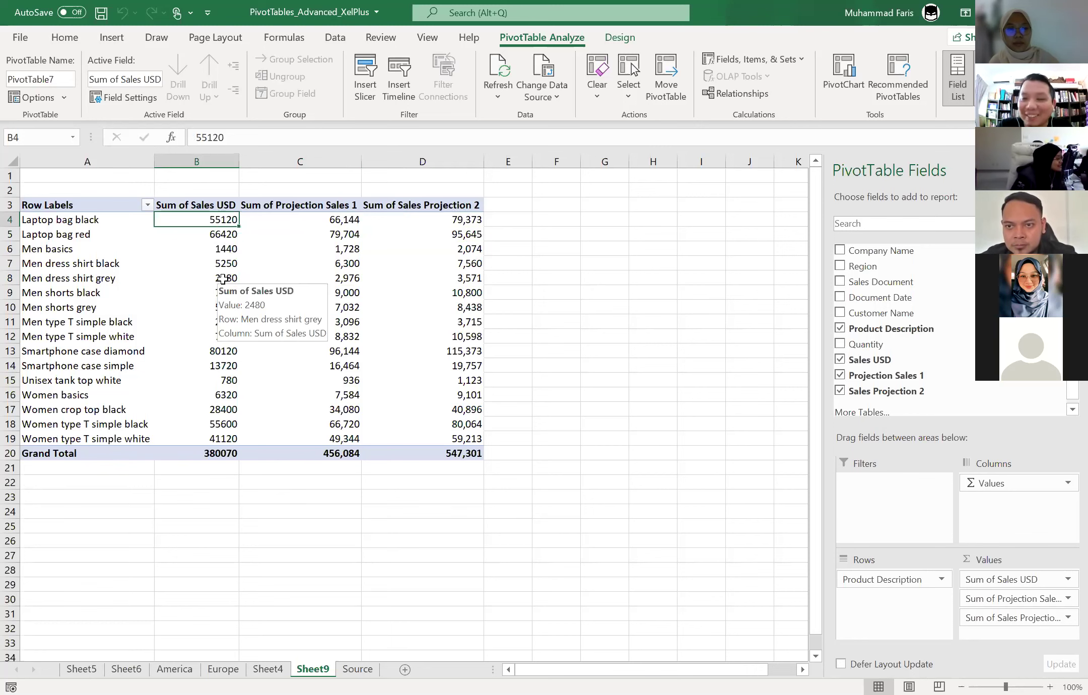
mouse_move(223, 279)
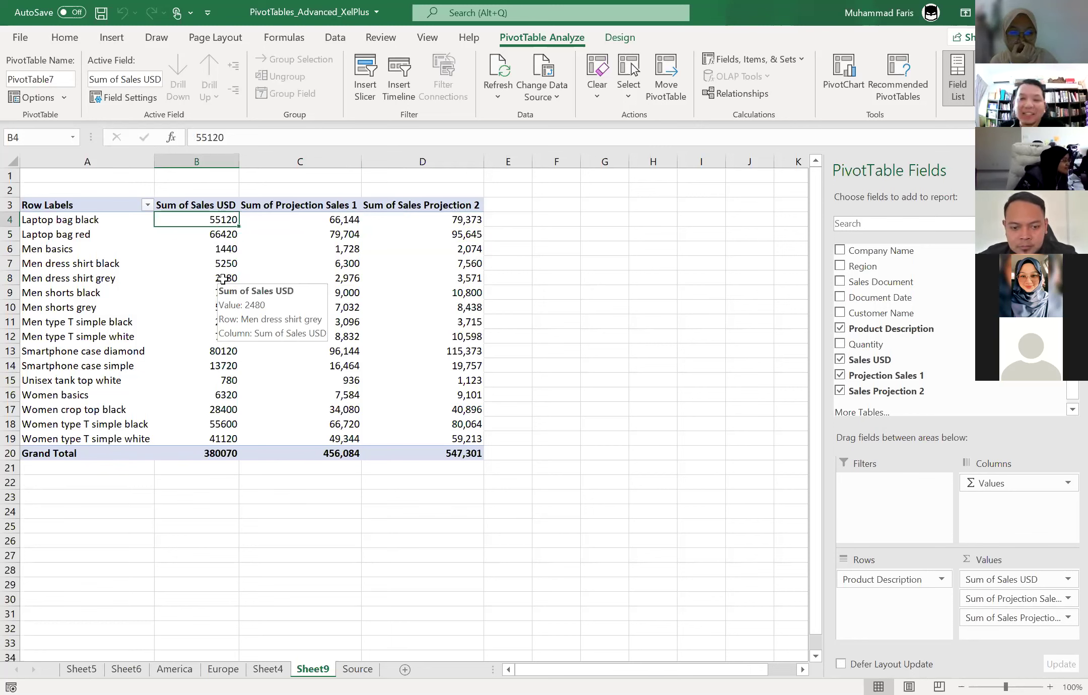
- Apply a bar-only data bar rule to all Sum of Sales USD values, hiding the numbers
click(212, 307)
click(61, 40)
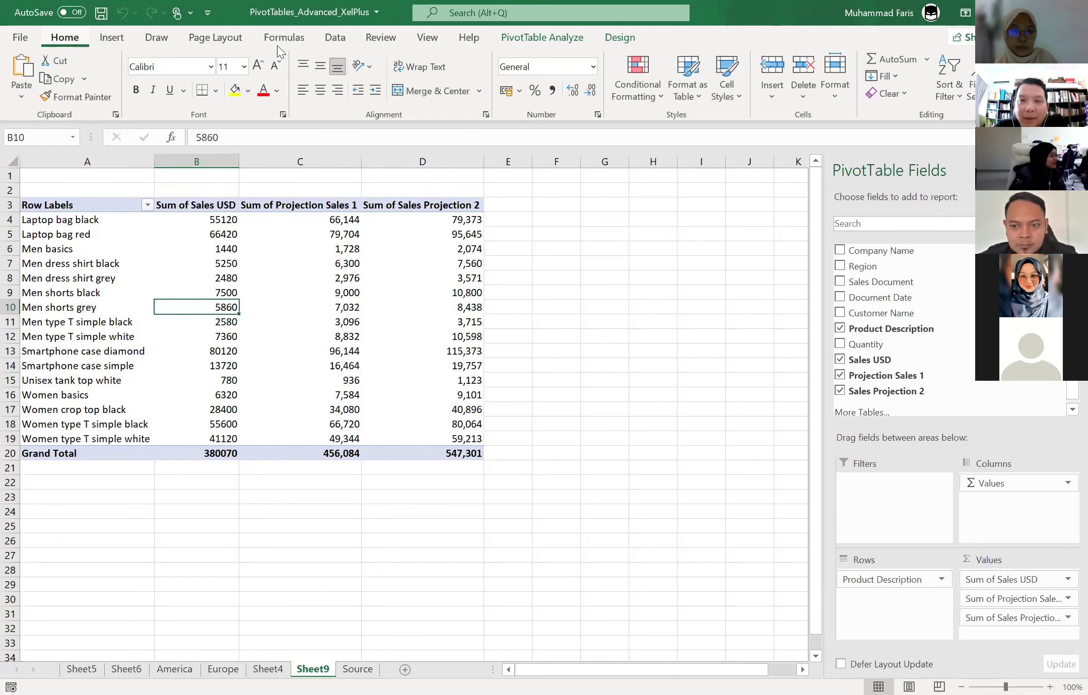
click(638, 80)
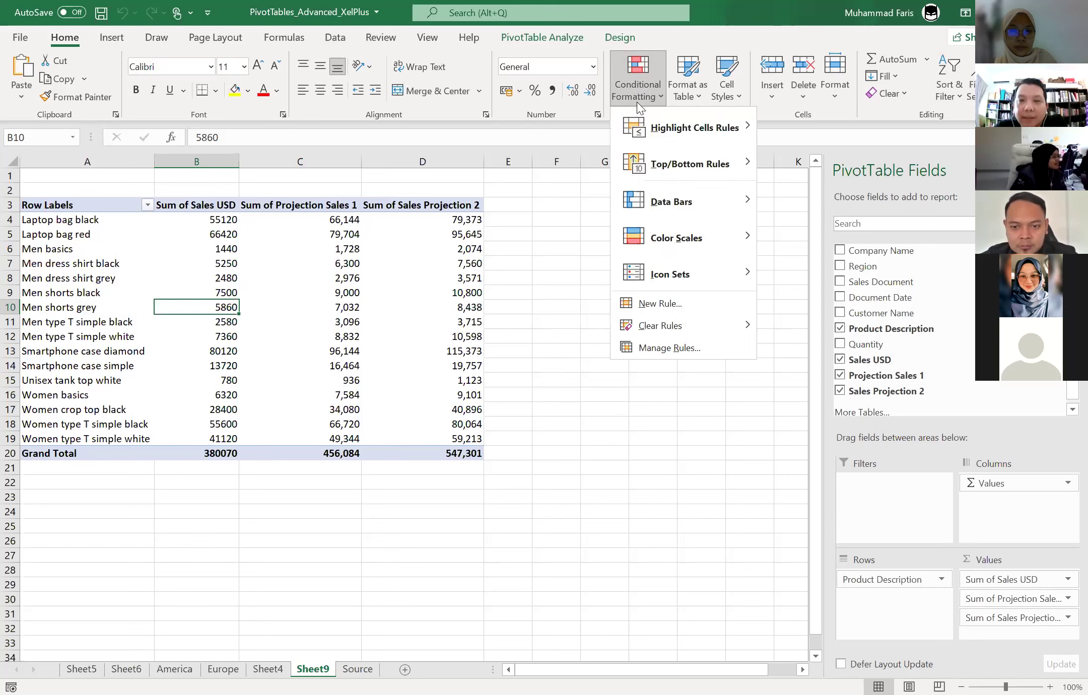
mouse_move(671, 202)
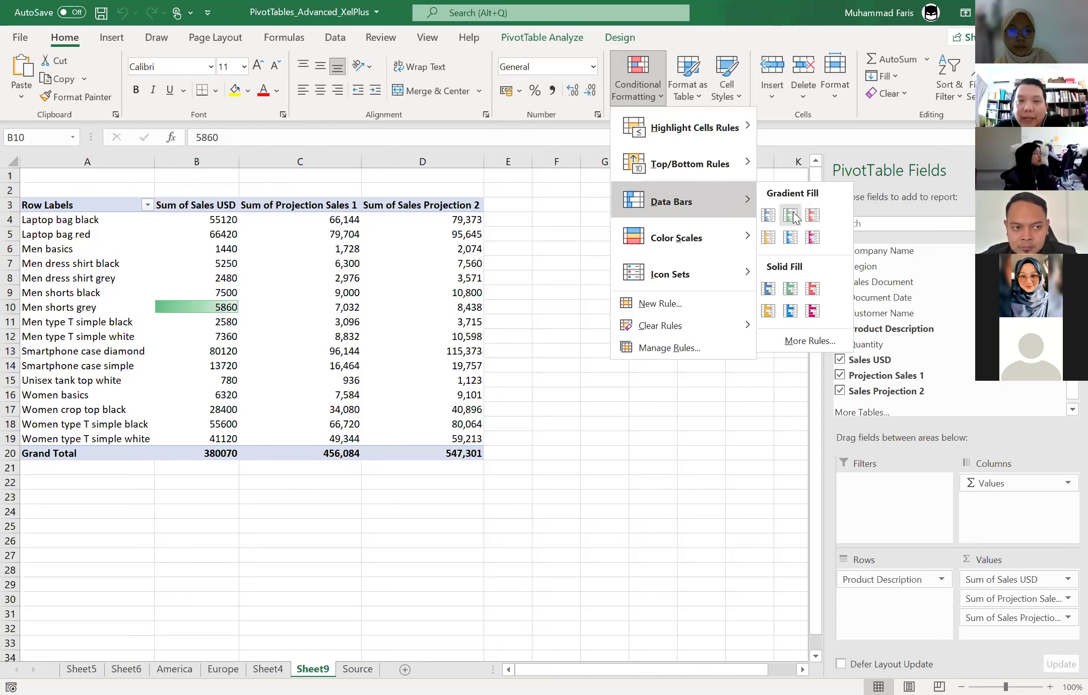
click(801, 336)
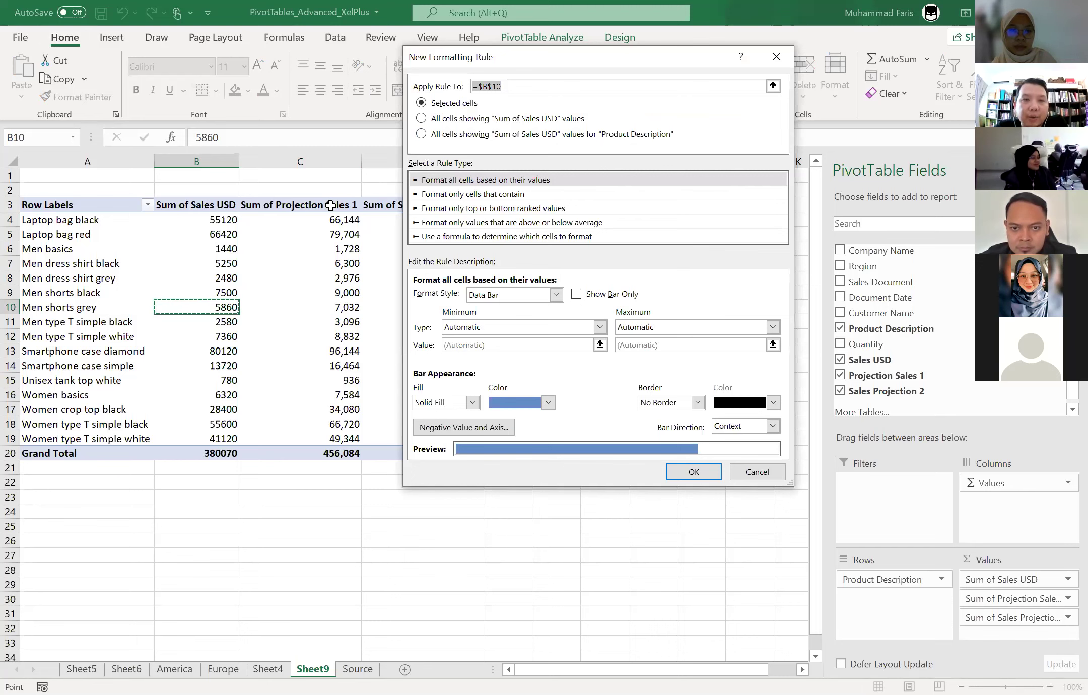
click(502, 118)
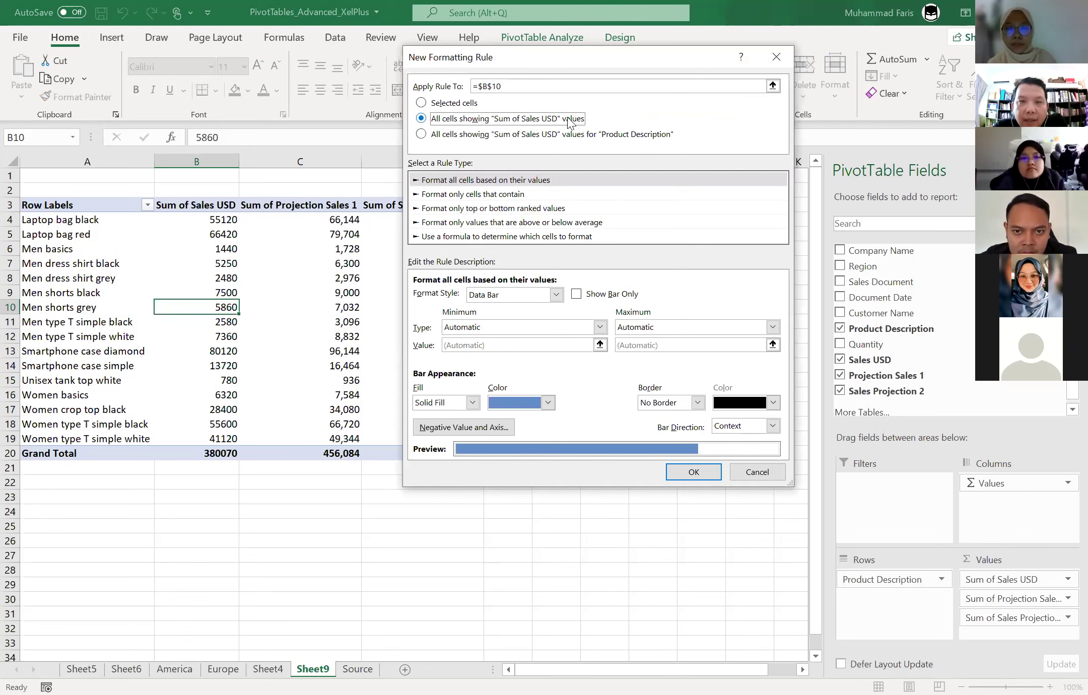
click(578, 299)
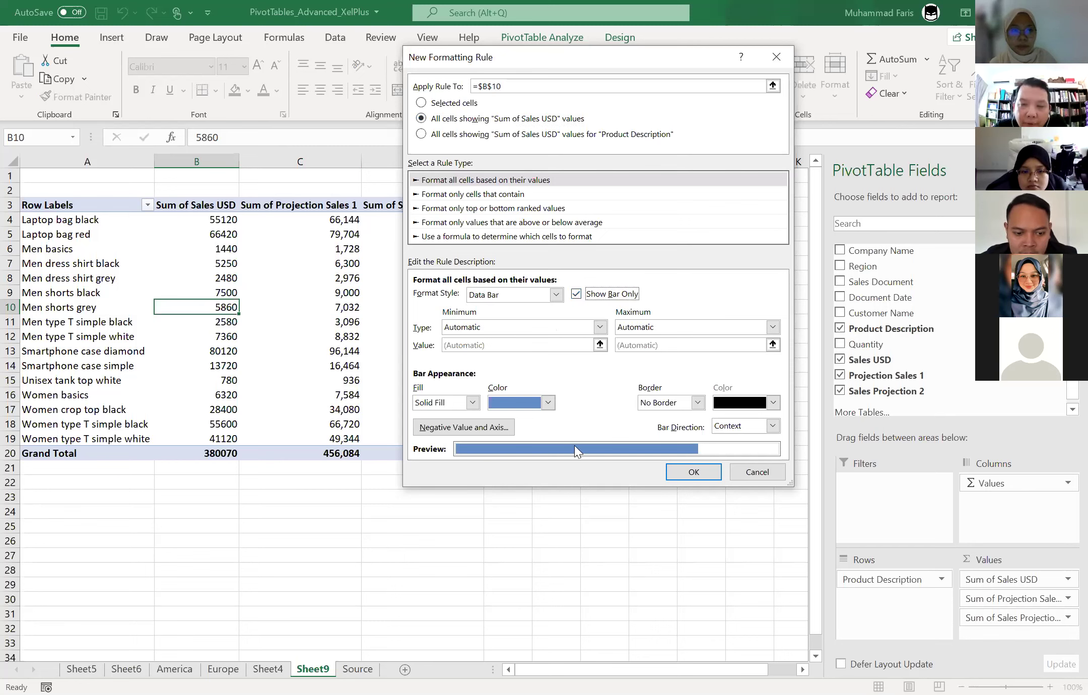
click(679, 474)
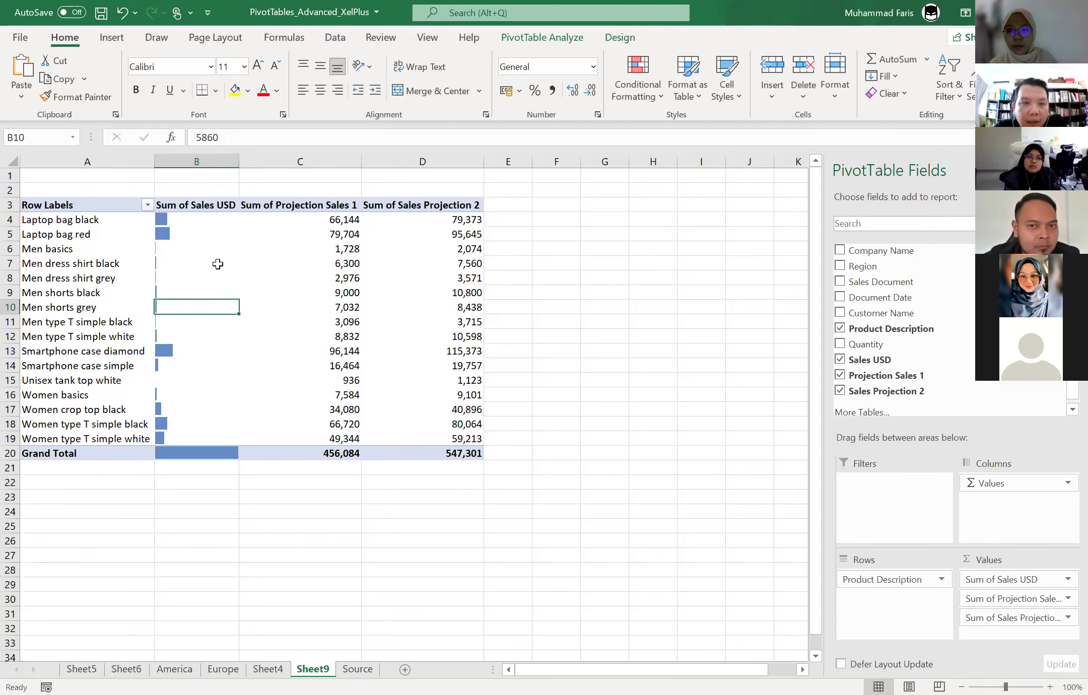
click(196, 248)
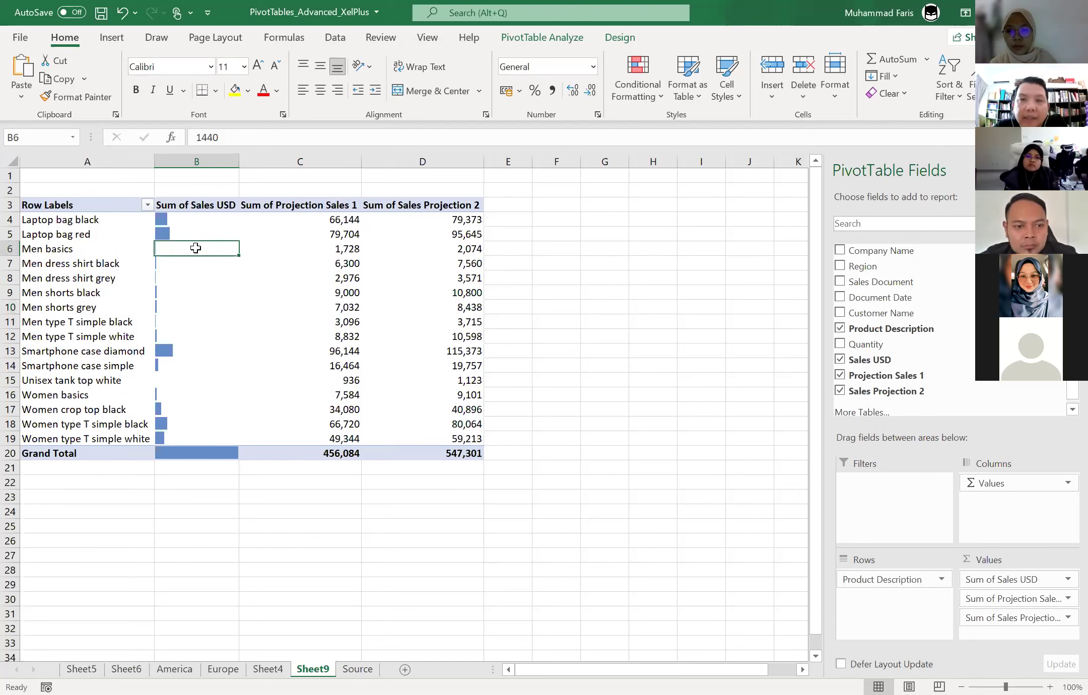
- Attempt to delete the data bar rule in Manage Rules, then back out without applying
click(624, 70)
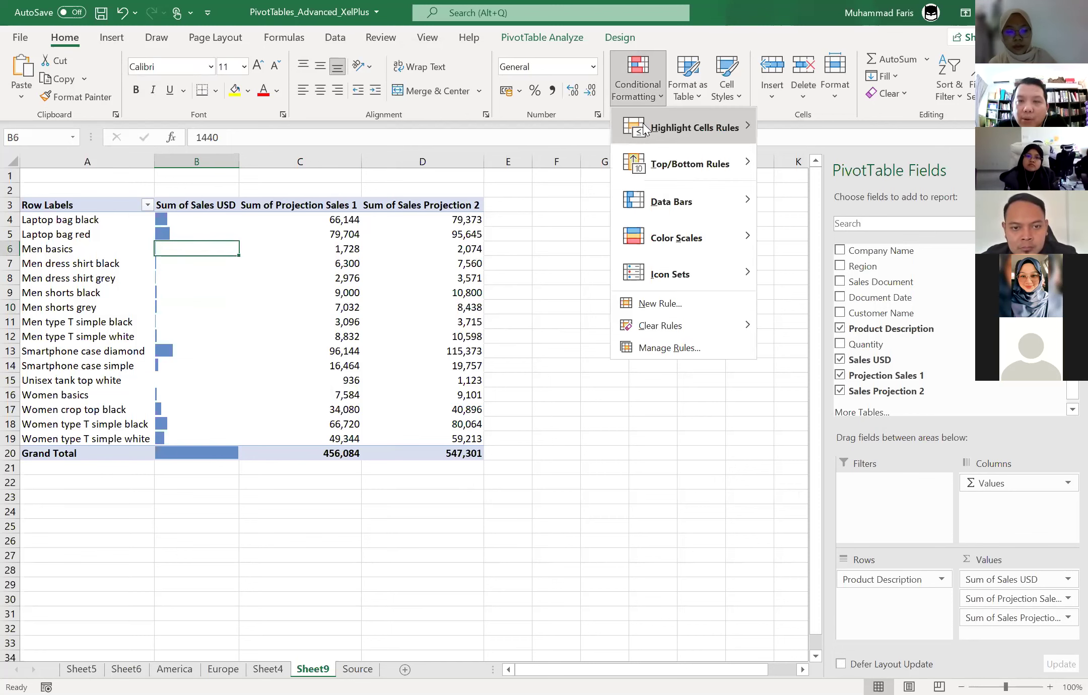
mouse_move(693, 128)
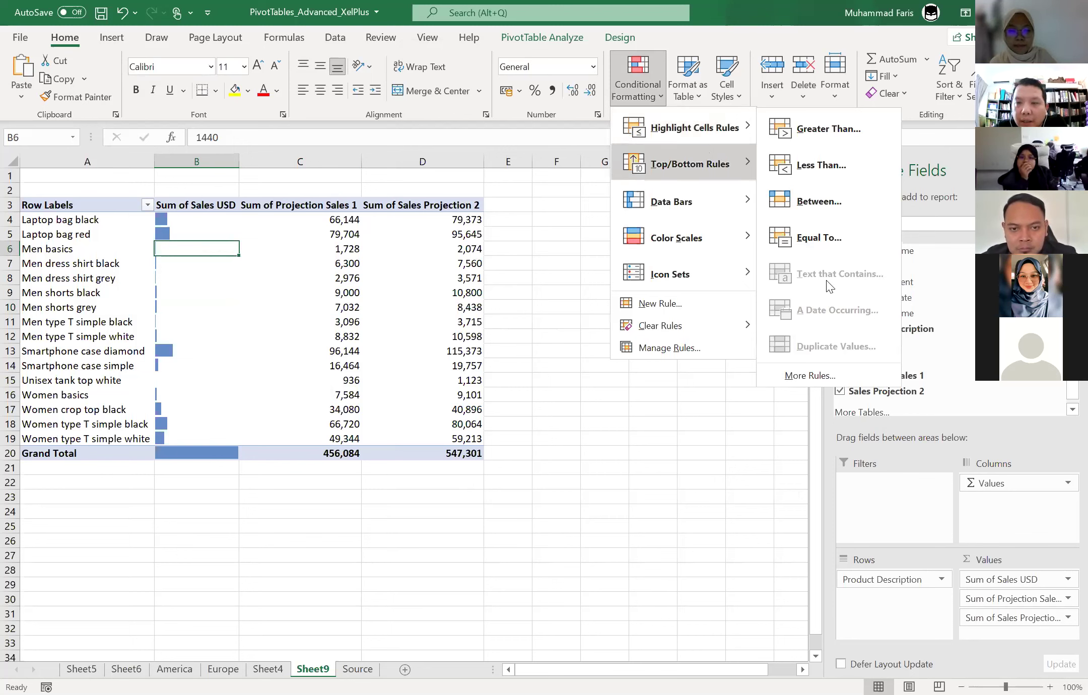
mouse_move(672, 202)
click(821, 334)
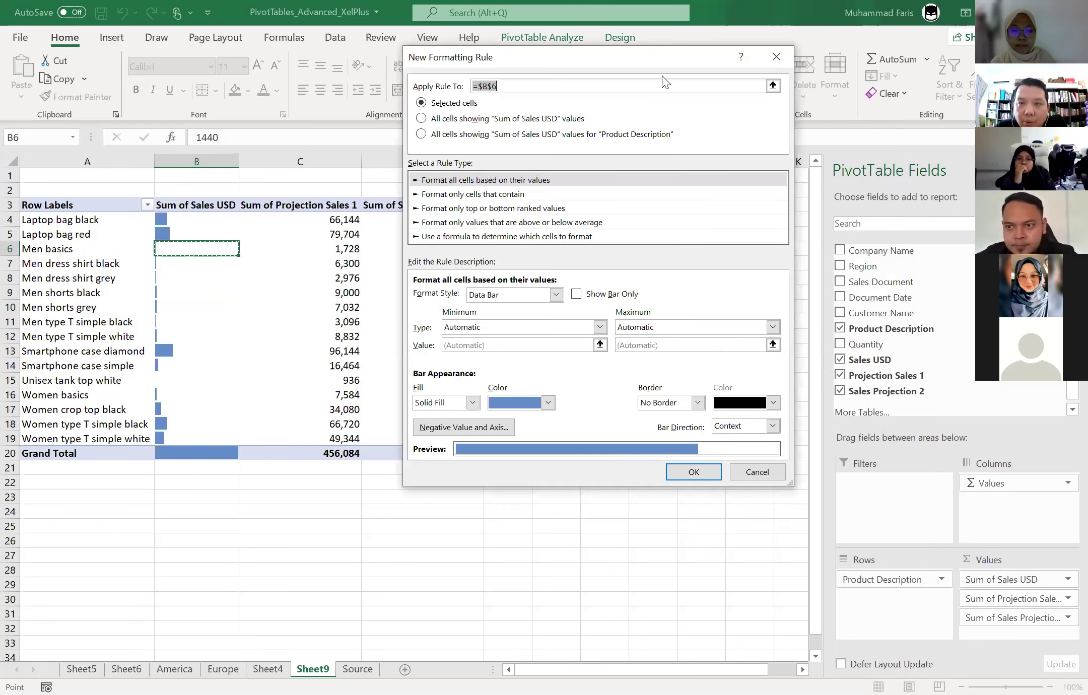
key(Escape)
click(645, 77)
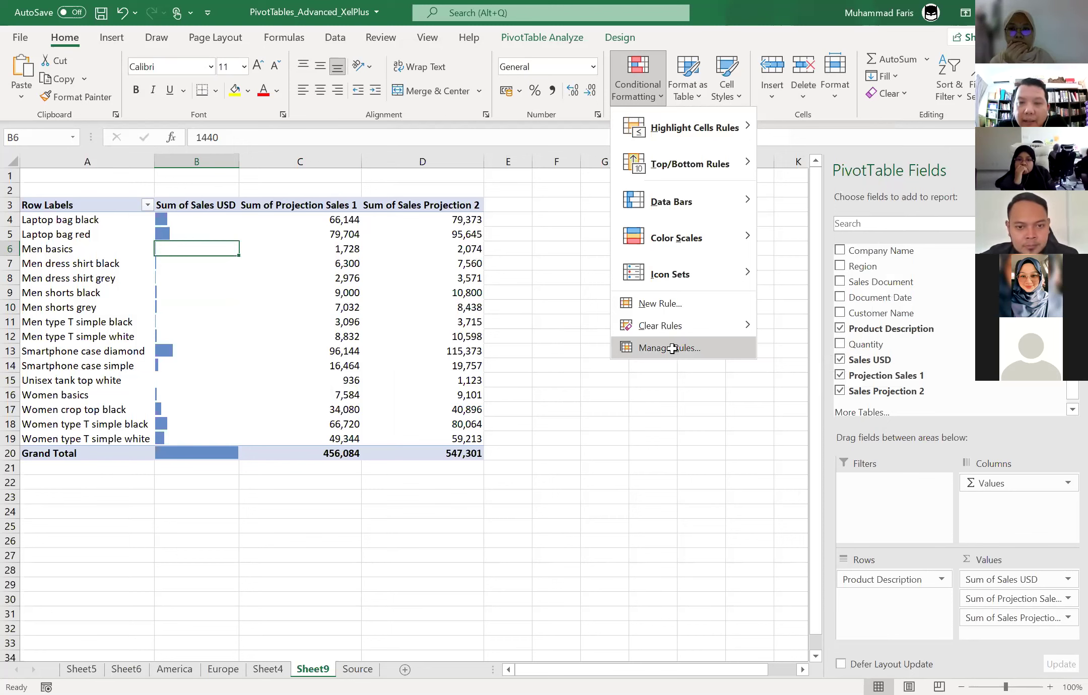
click(672, 348)
click(640, 251)
click(491, 210)
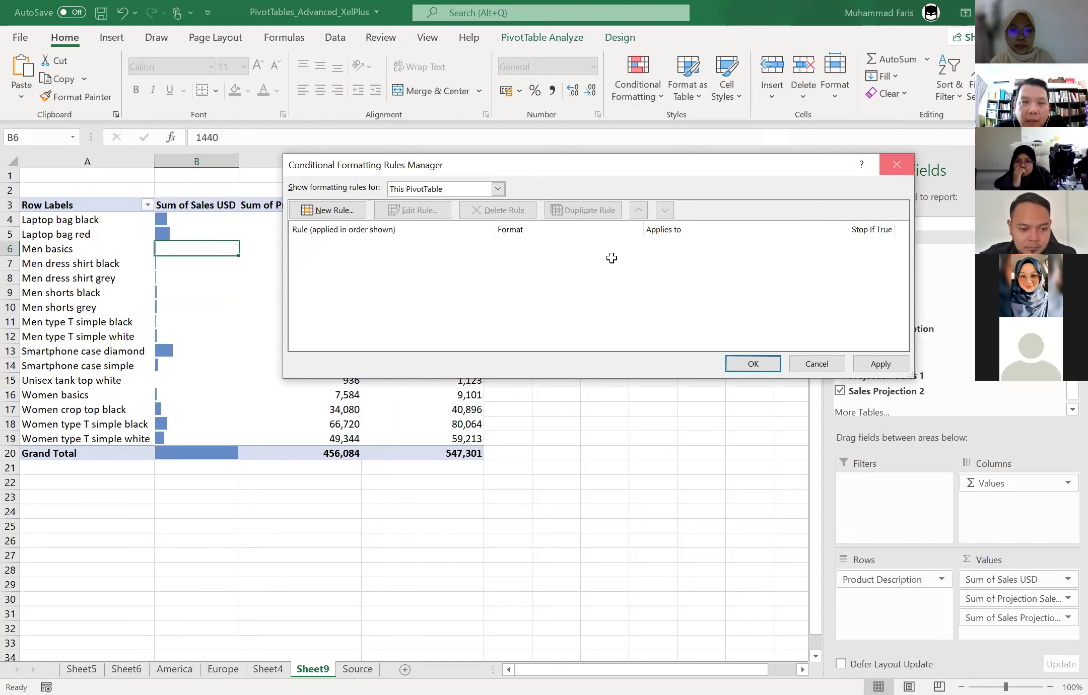
key(Escape)
- Delete the Sum of Sales USD data bar rule in Manage Rules and confirm
click(190, 236)
click(638, 81)
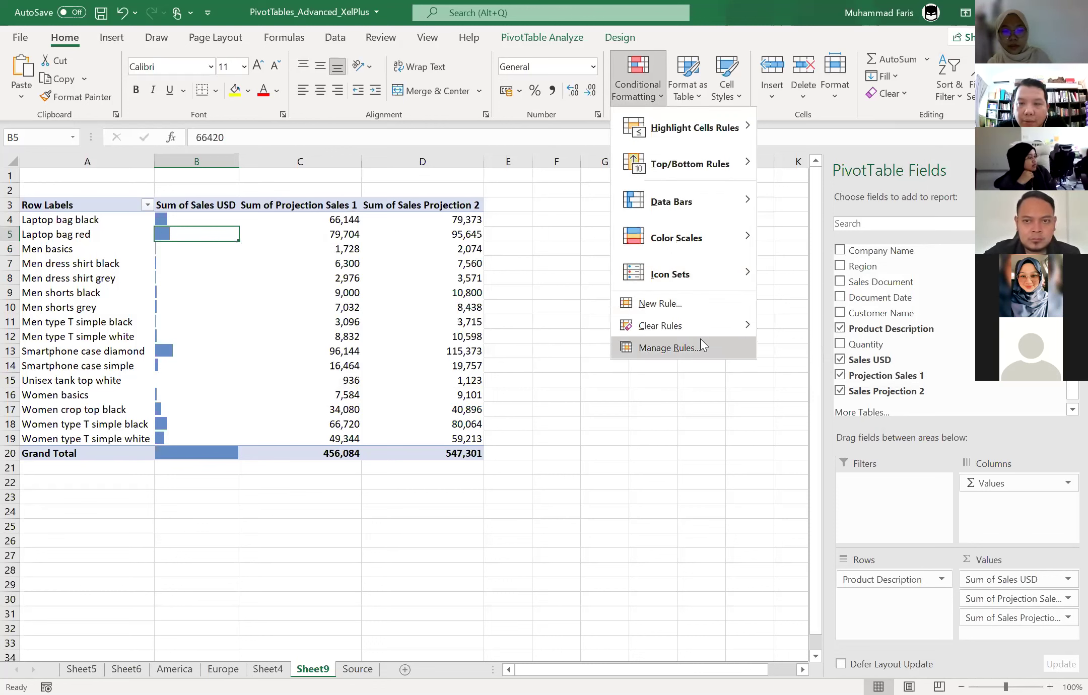
click(700, 338)
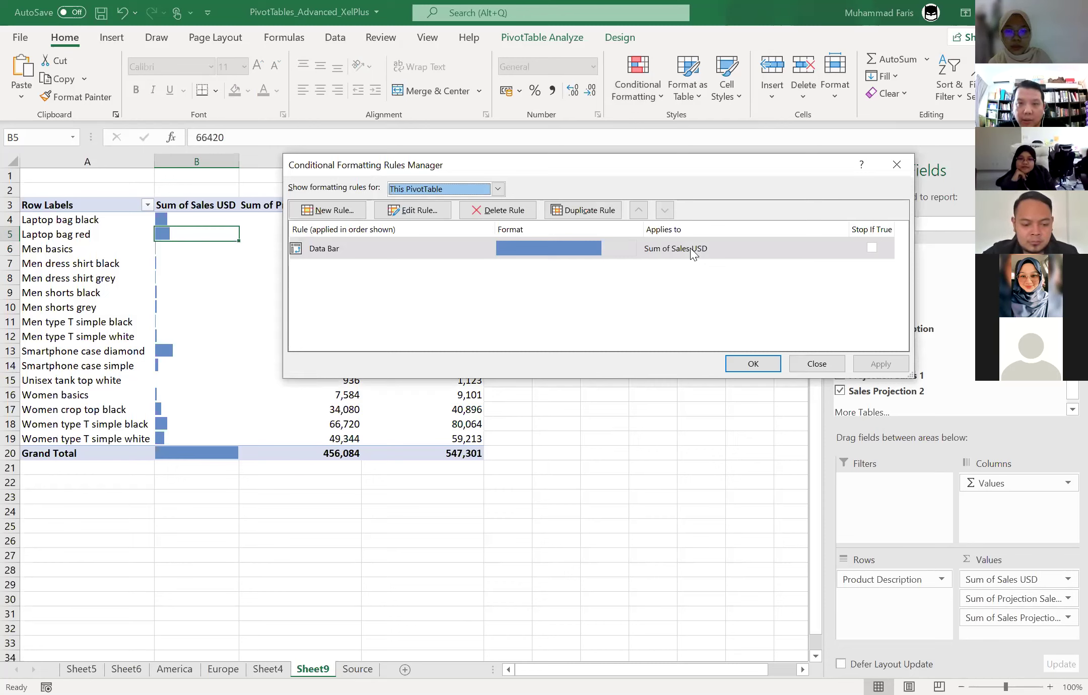
click(788, 247)
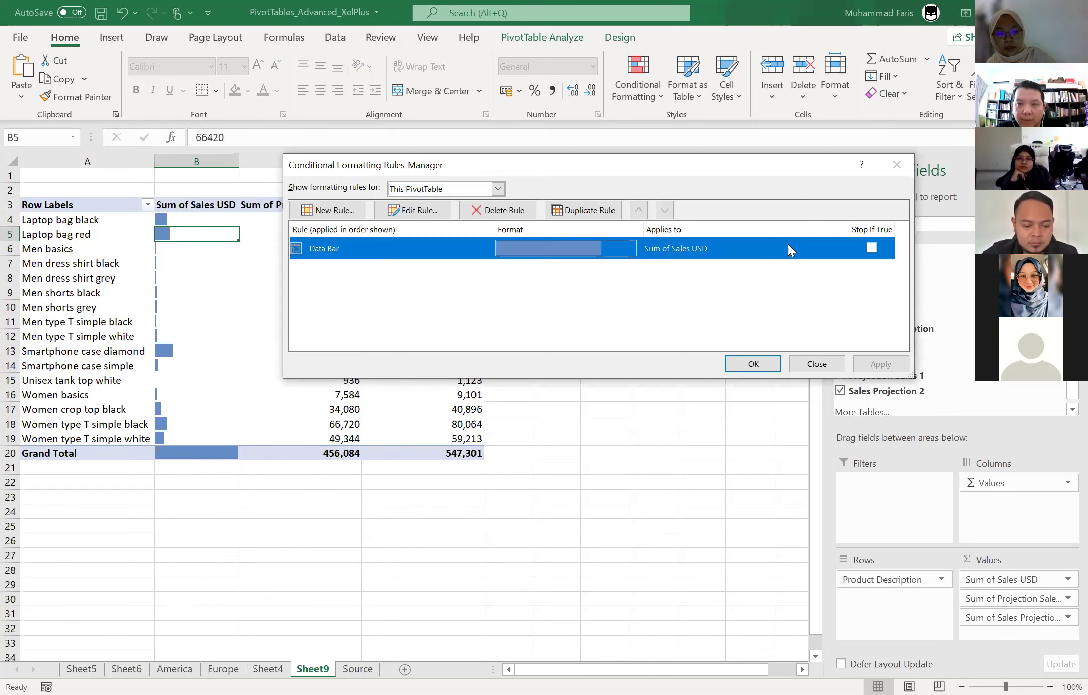
click(504, 211)
click(757, 359)
click(203, 277)
click(651, 66)
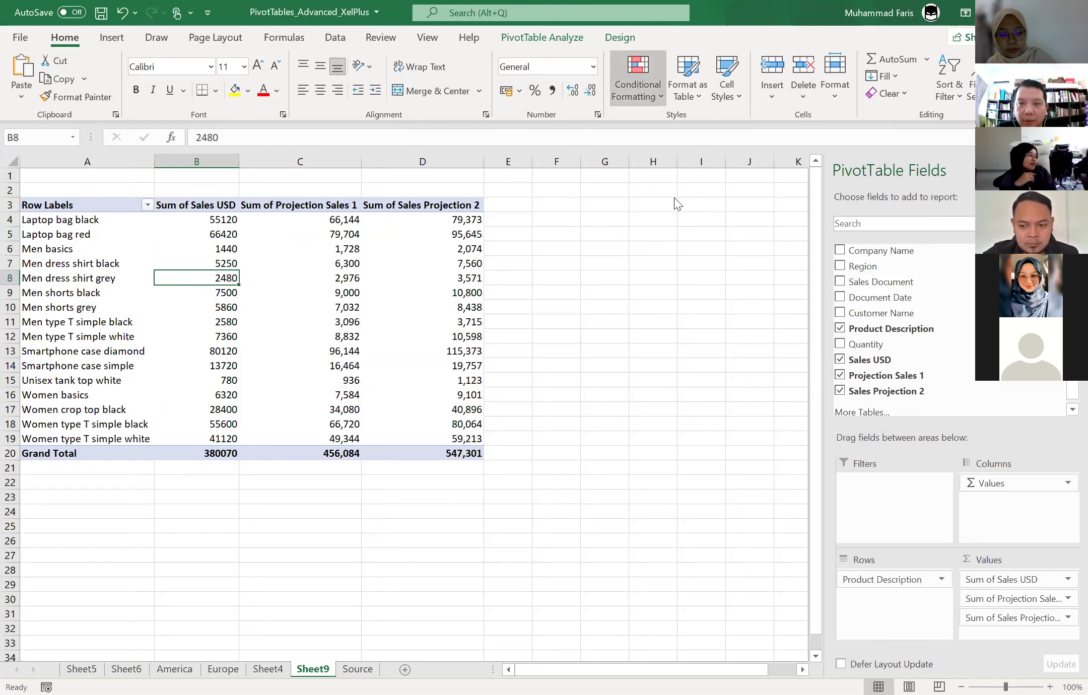
mouse_move(672, 202)
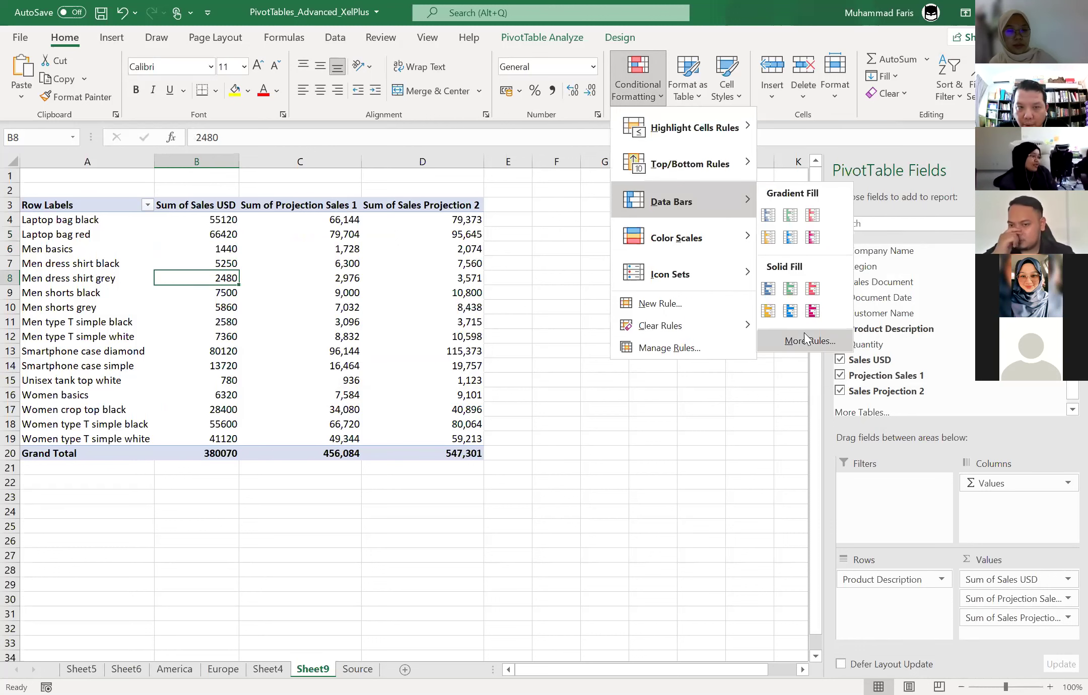
- Add a data bar rule with numbers visible for all Sum of Sales USD values
click(804, 335)
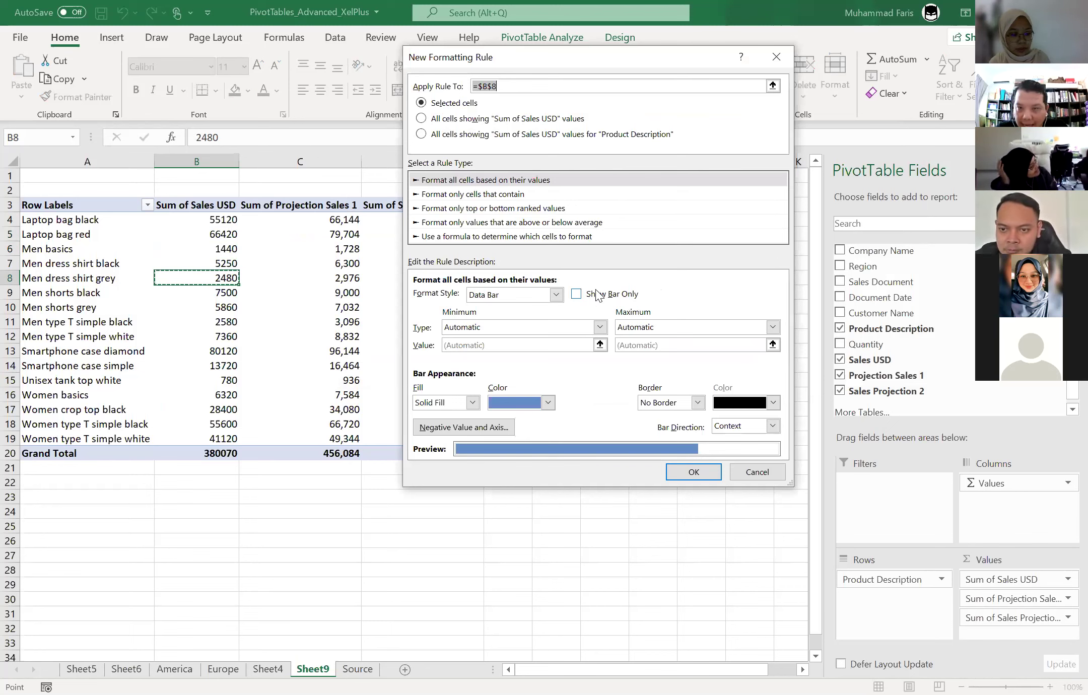
click(541, 121)
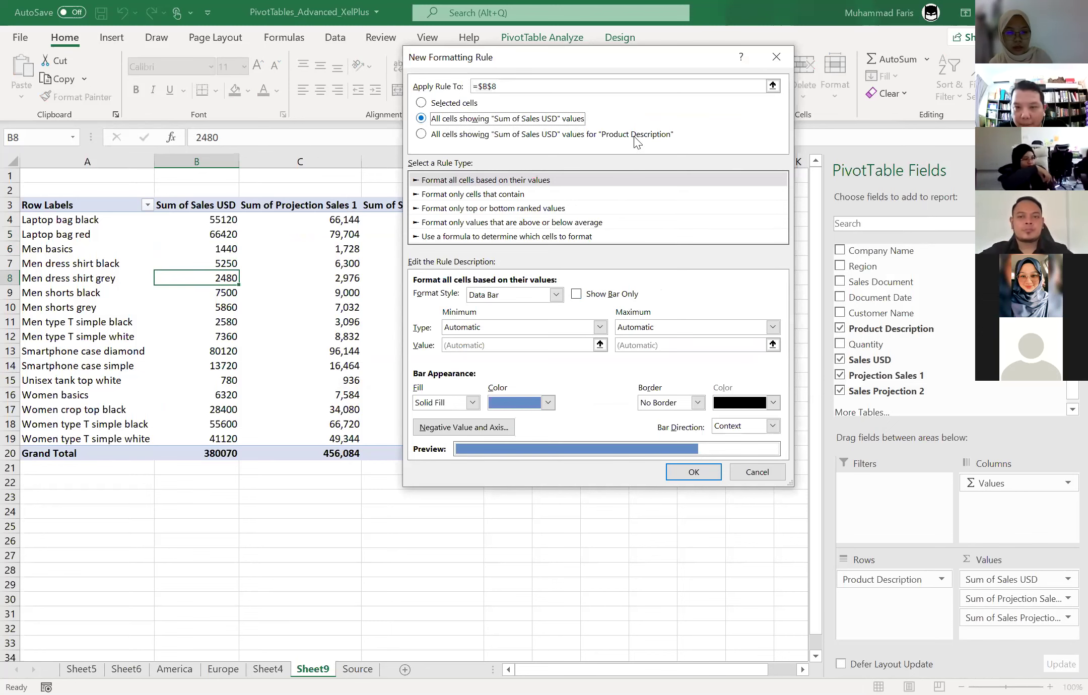
click(695, 470)
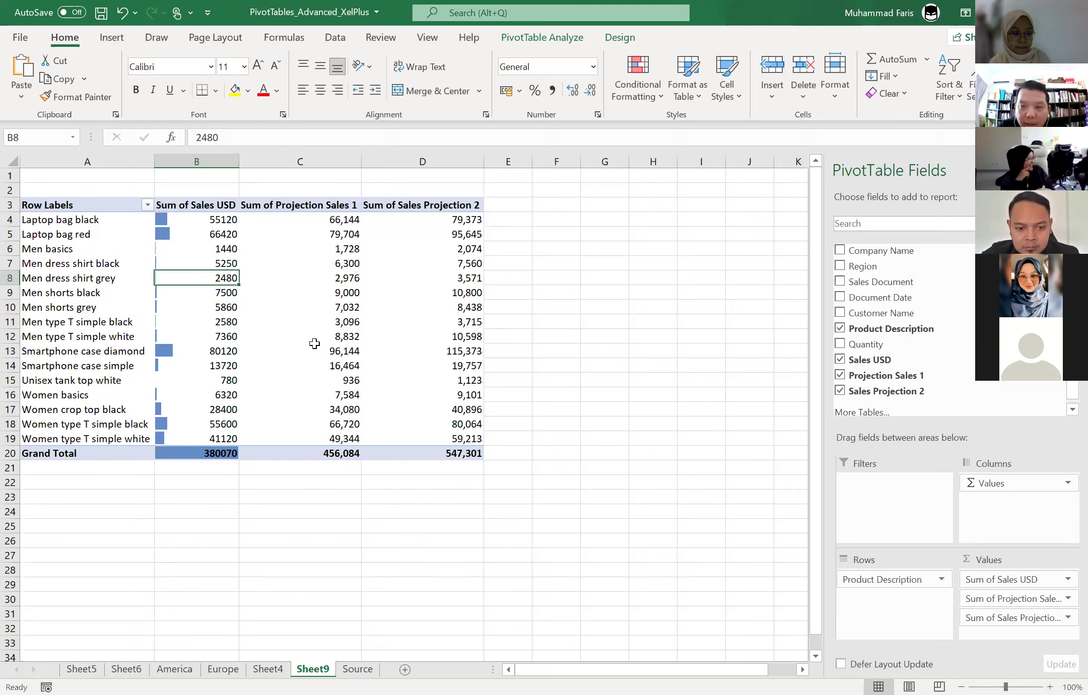
click(220, 220)
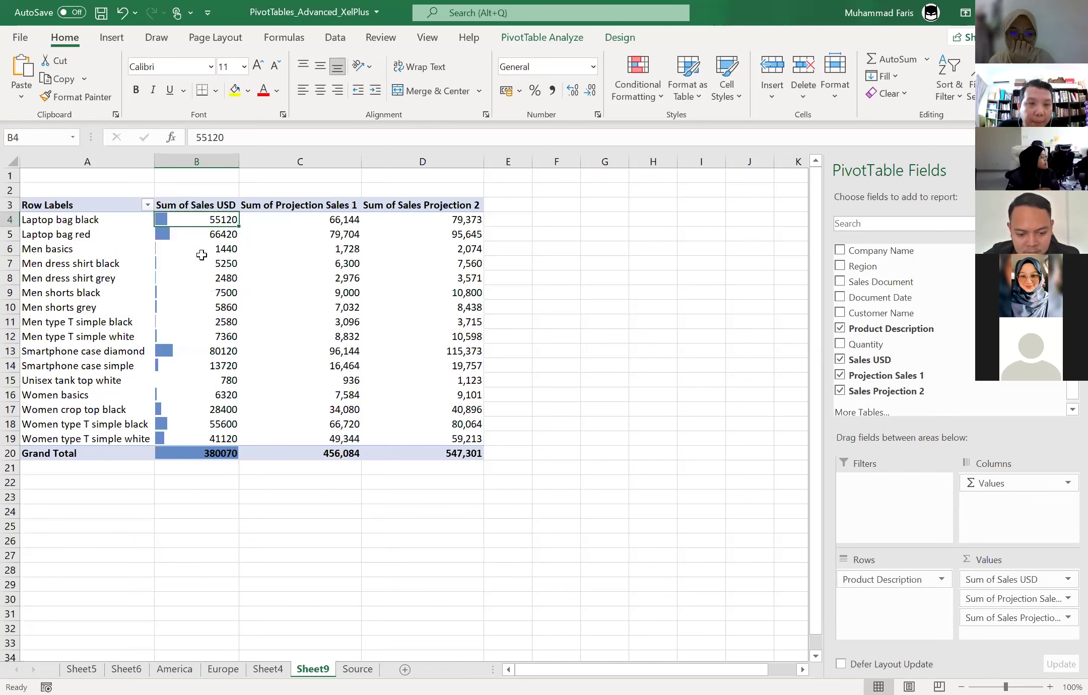
click(202, 260)
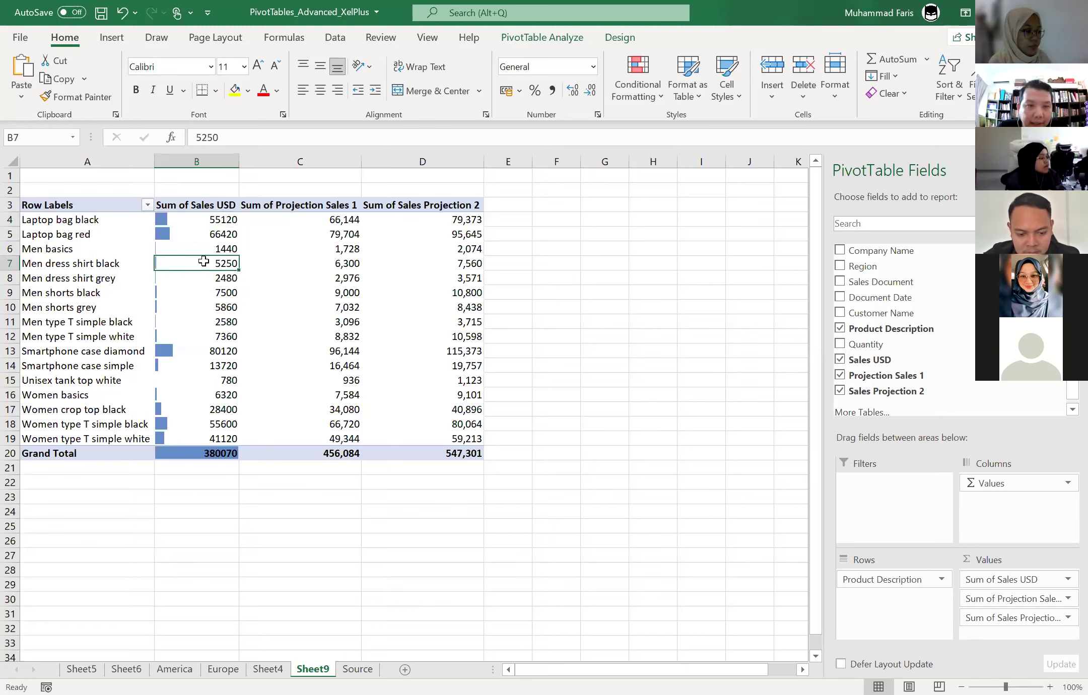
- Switch Sum of Sales USD to % of Grand Total, then check Laptop bag black's share
right_click(204, 261)
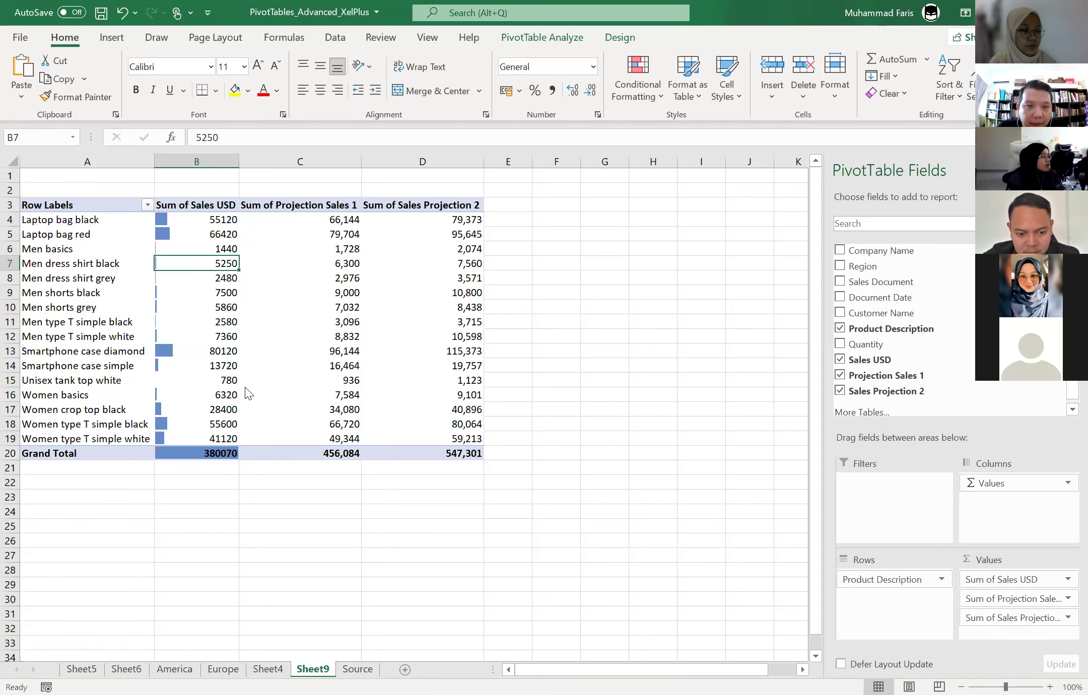
mouse_move(264, 434)
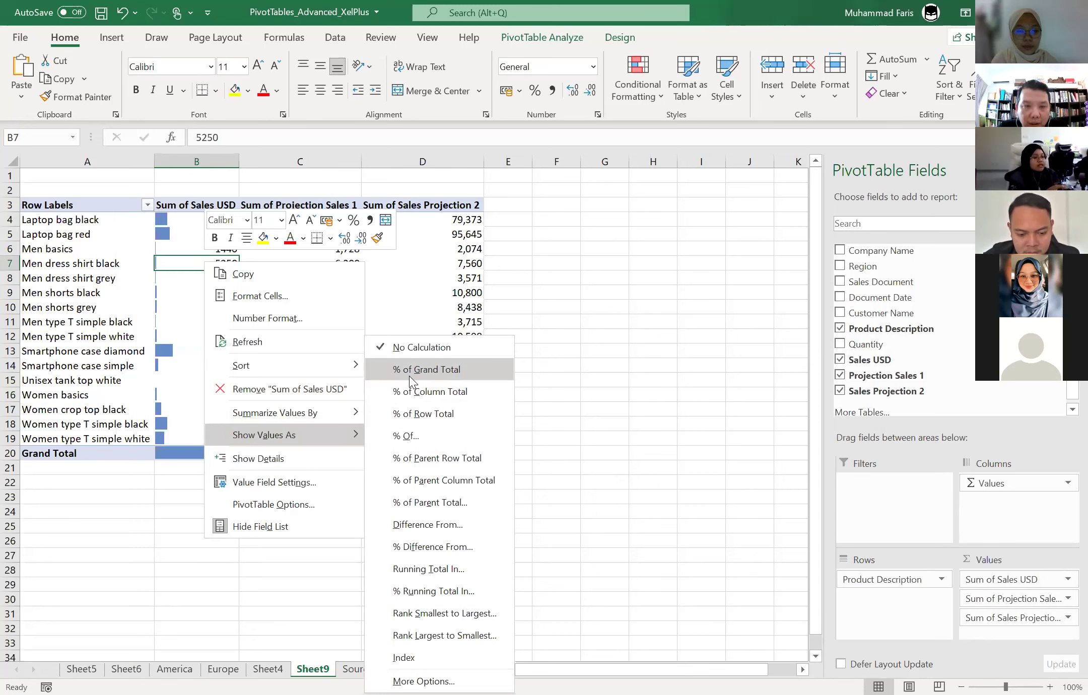
click(408, 375)
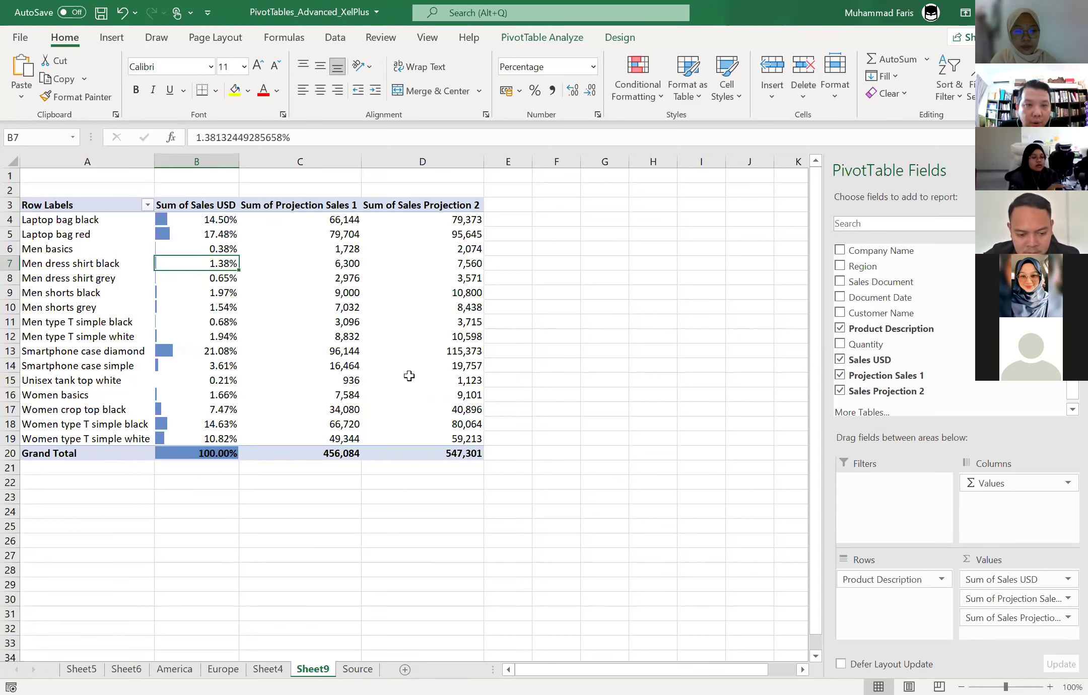
click(228, 222)
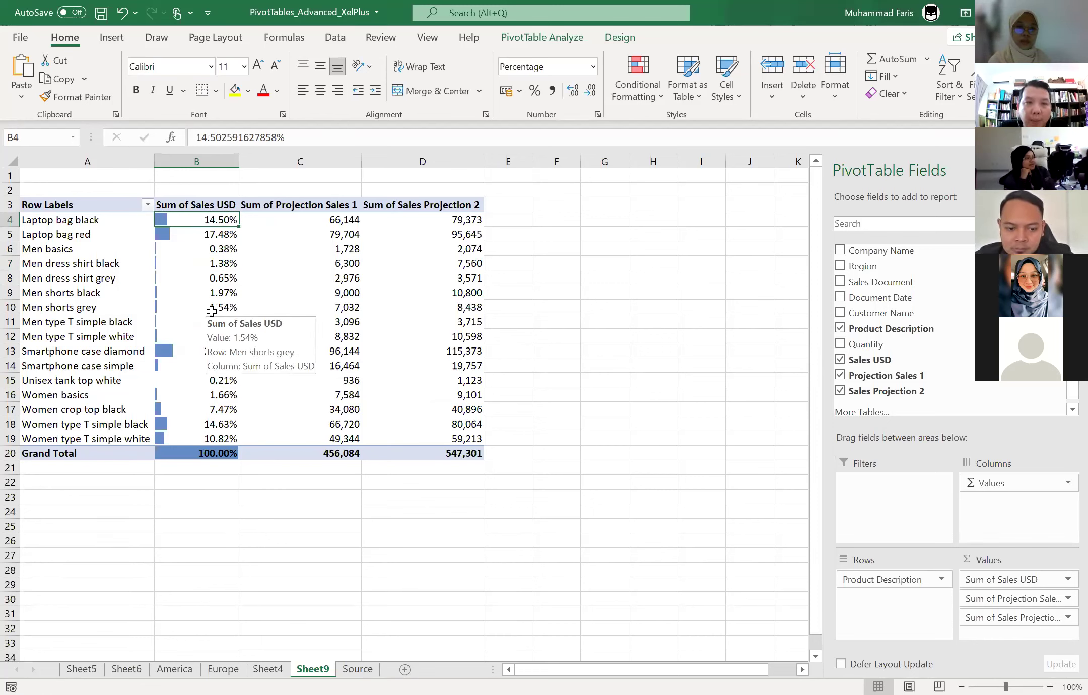
click(112, 224)
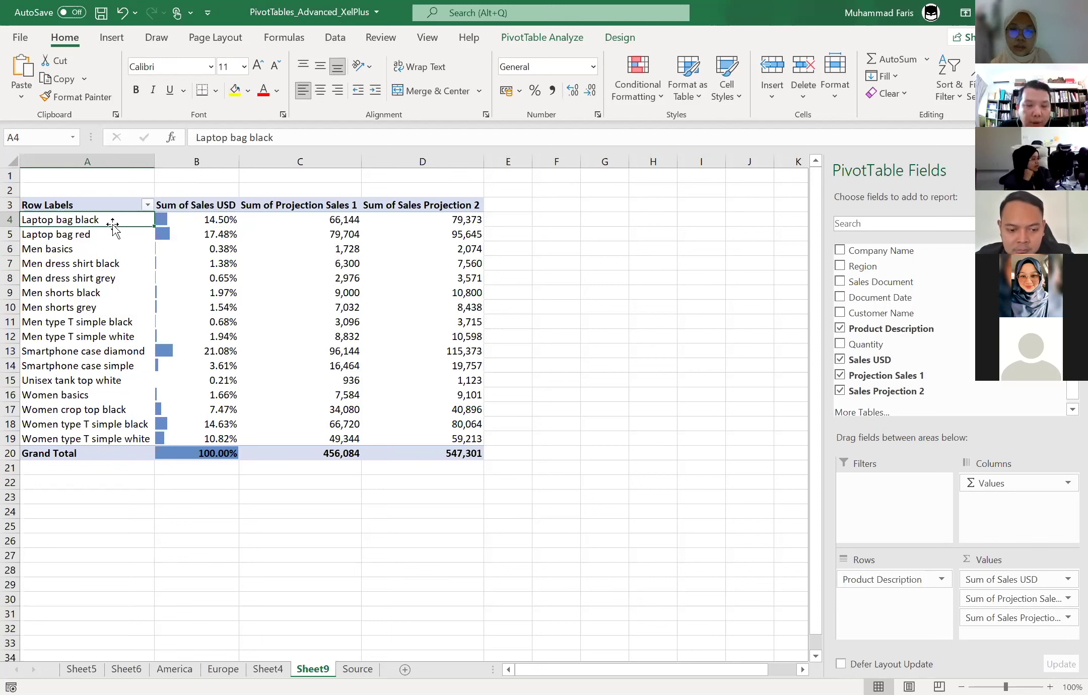
click(192, 239)
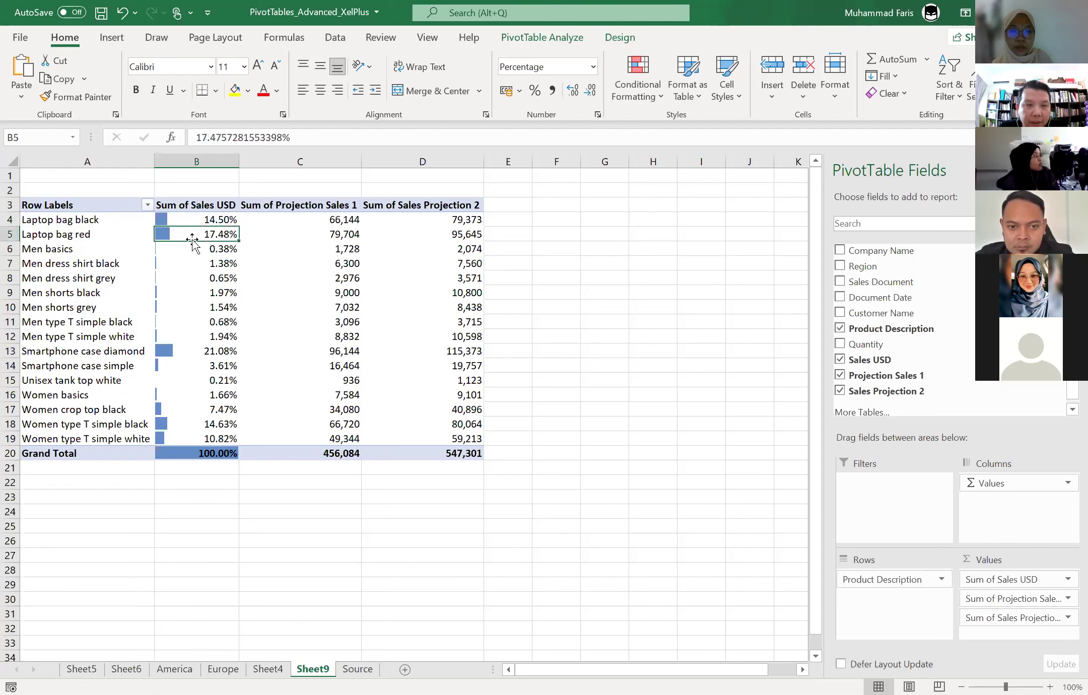
right_click(132, 243)
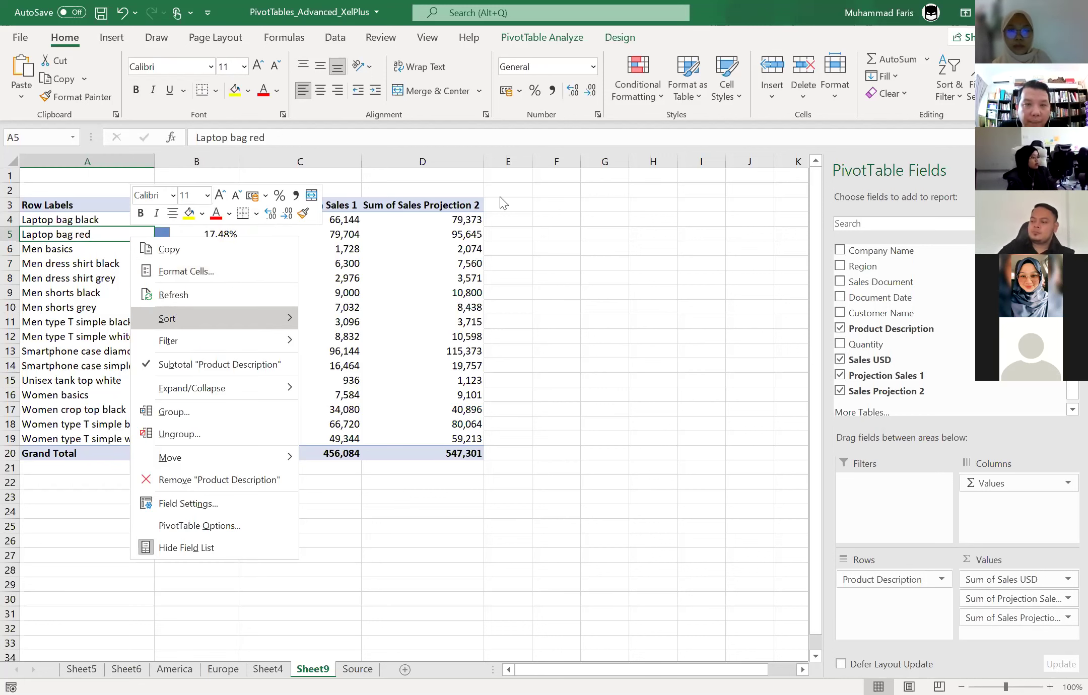
click(214, 231)
click(215, 220)
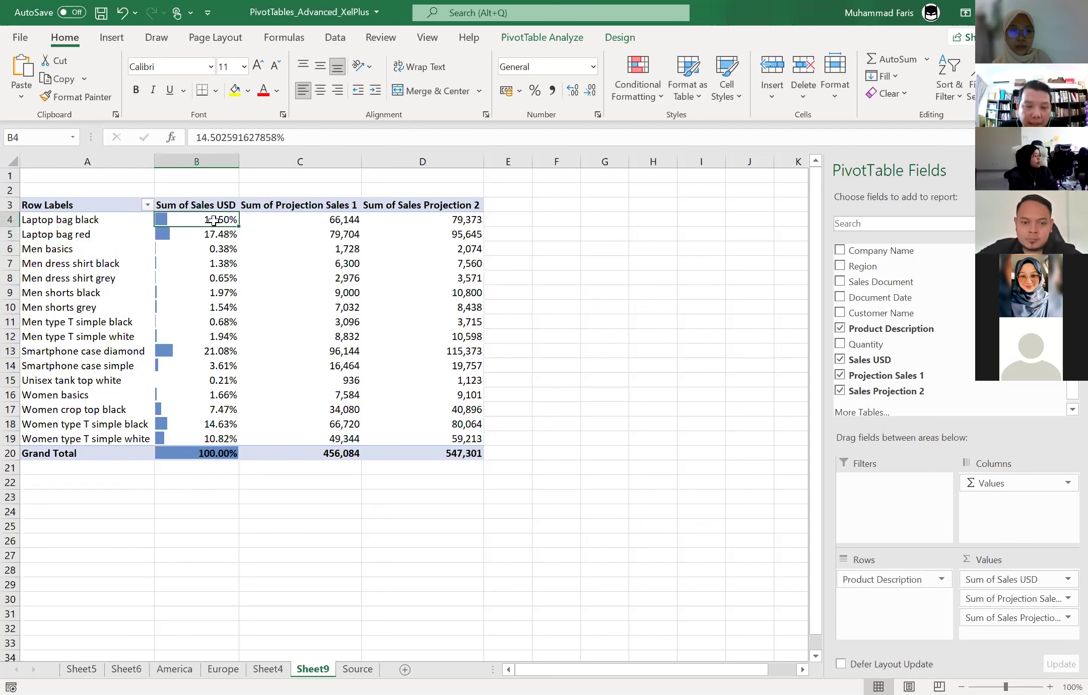
right_click(214, 220)
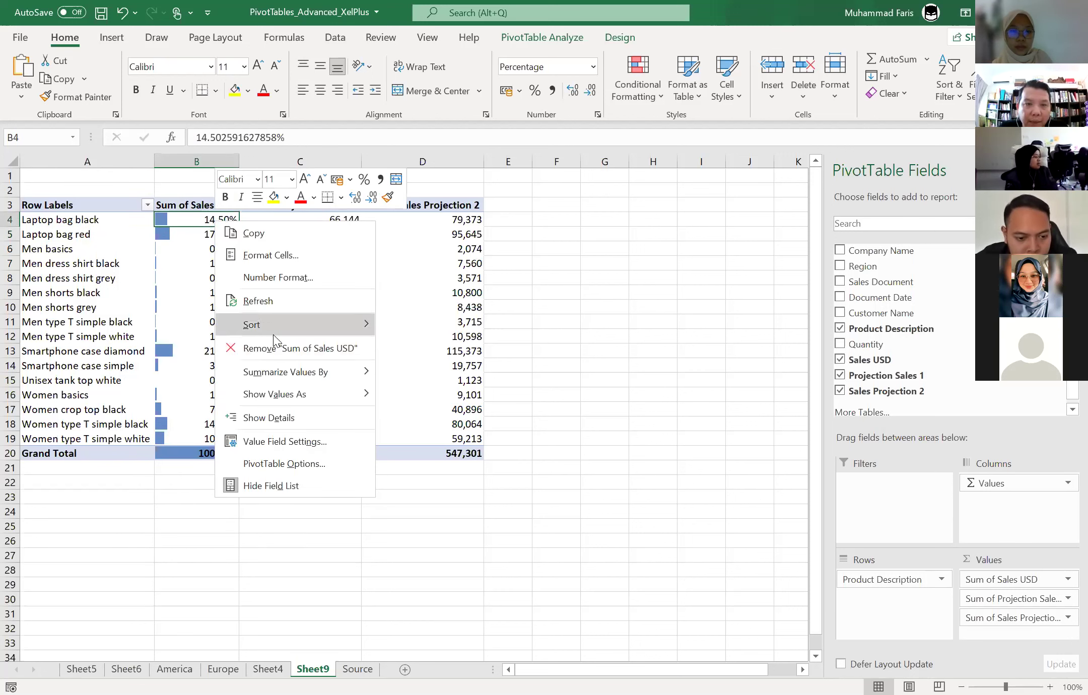
mouse_move(252, 325)
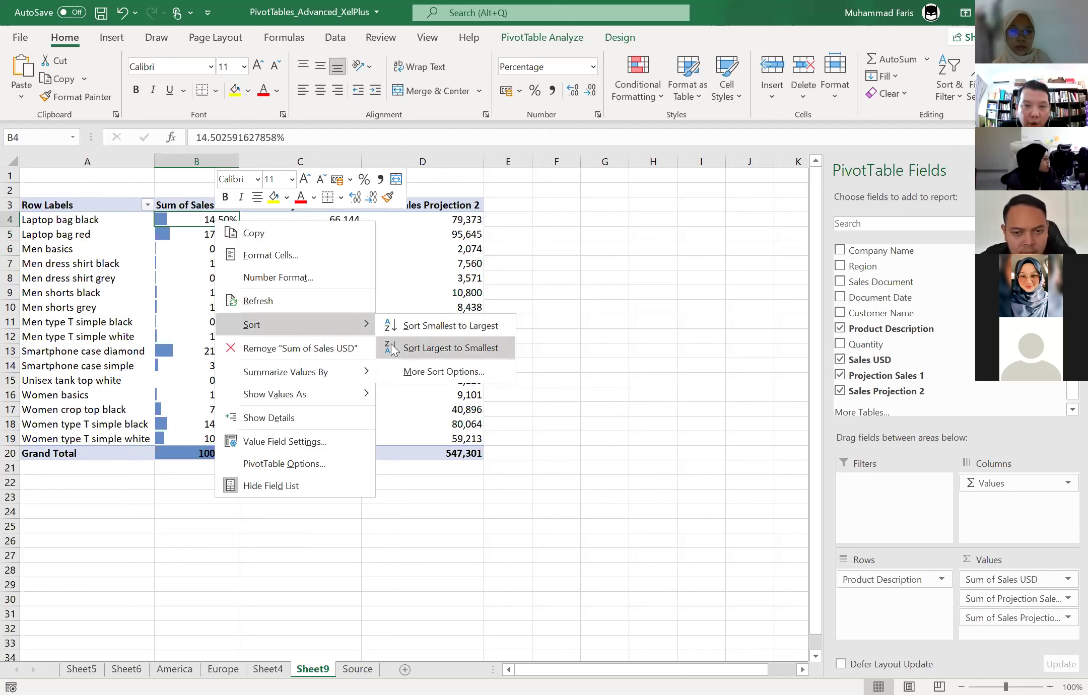
click(392, 349)
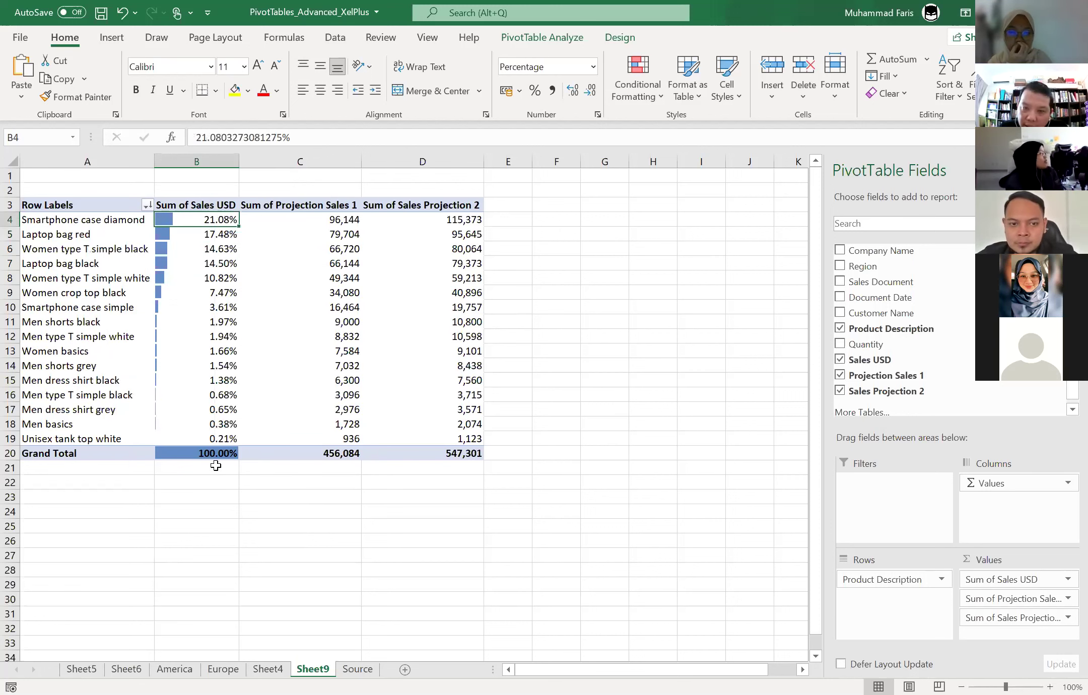
click(211, 507)
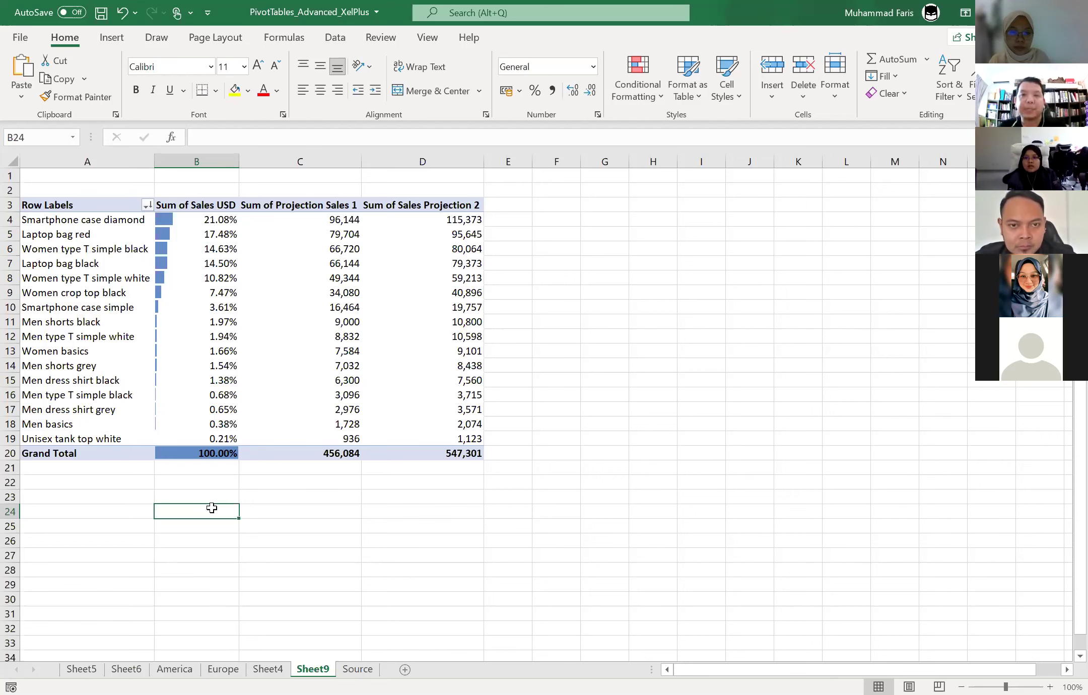
click(540, 274)
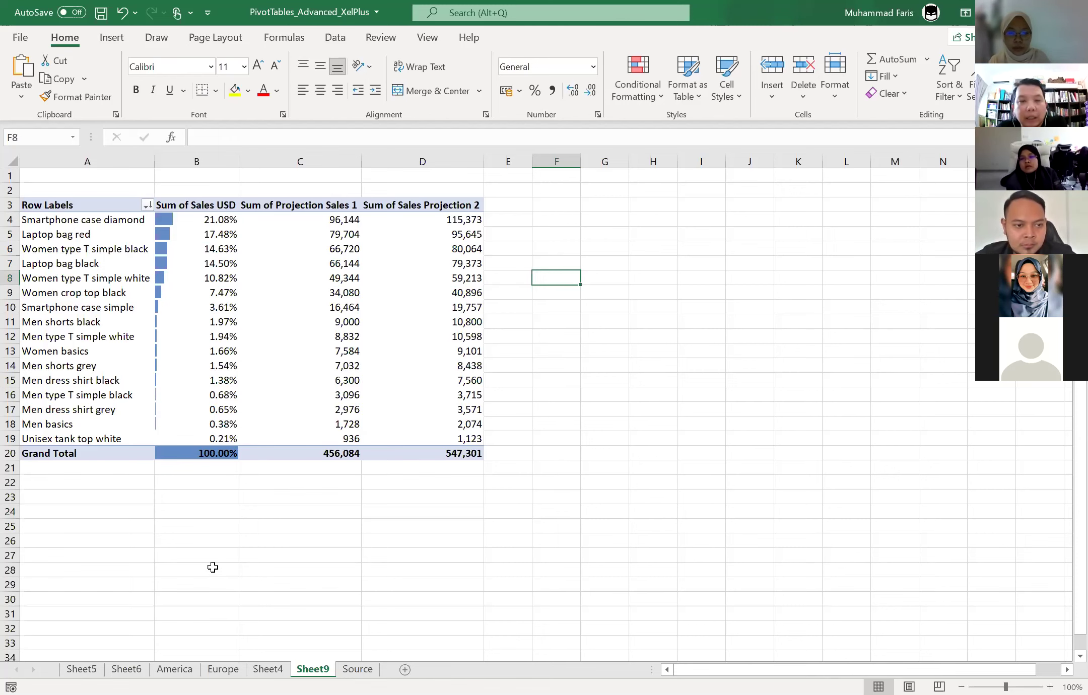
- From a Source sheet data cell, insert a PivotTable from TableSales on a new worksheet
click(224, 670)
click(357, 669)
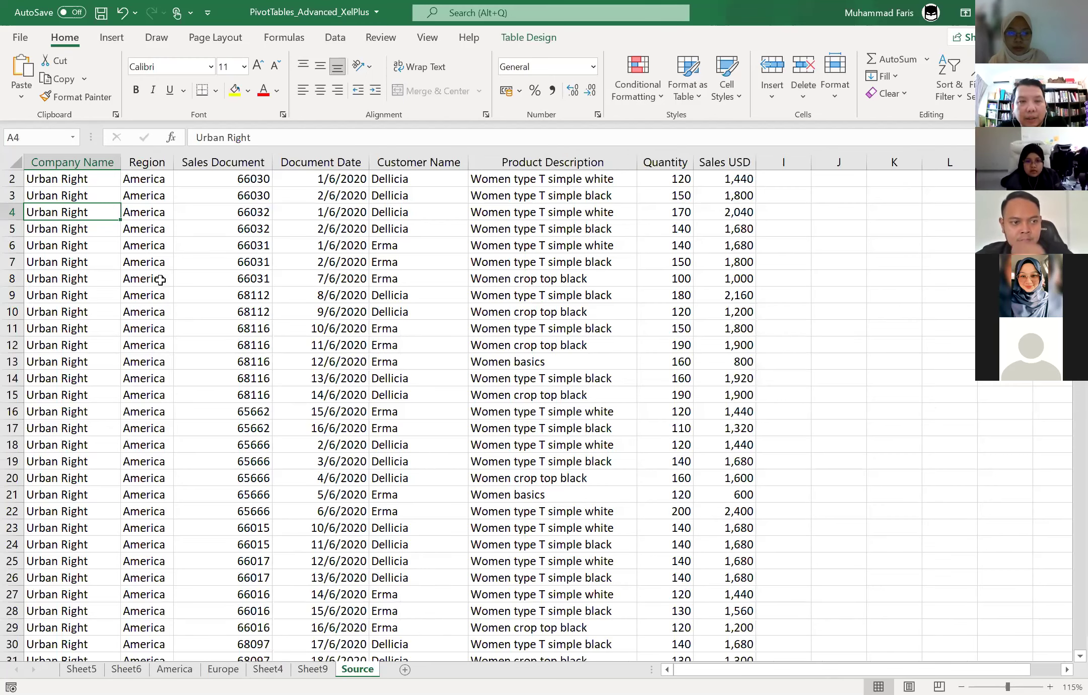
click(156, 279)
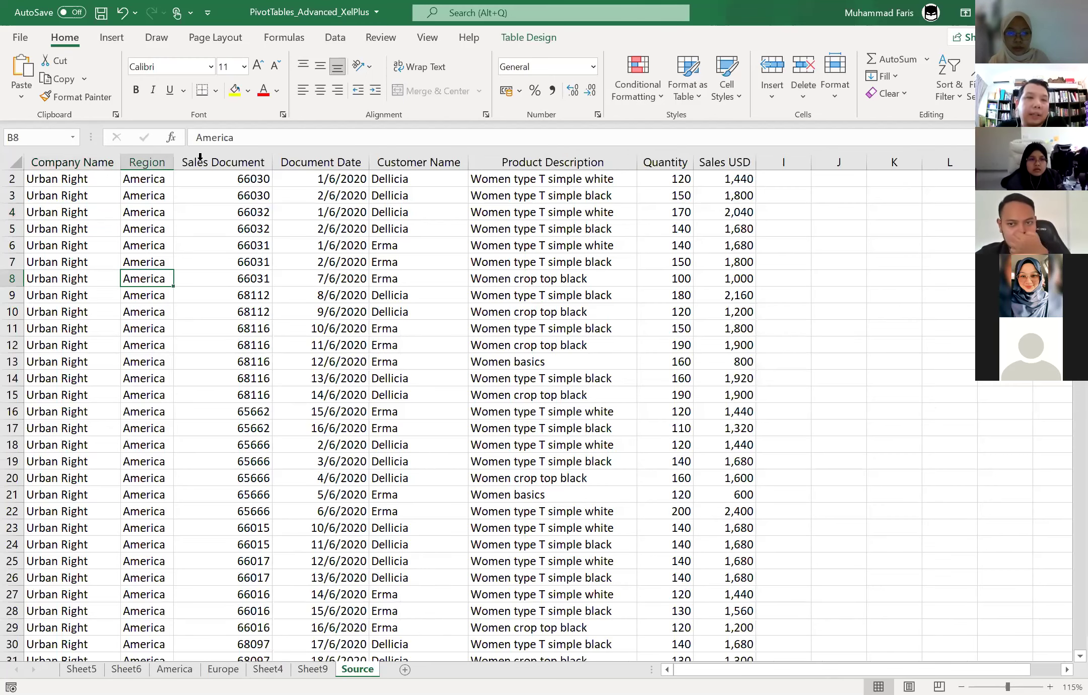
click(110, 38)
click(27, 67)
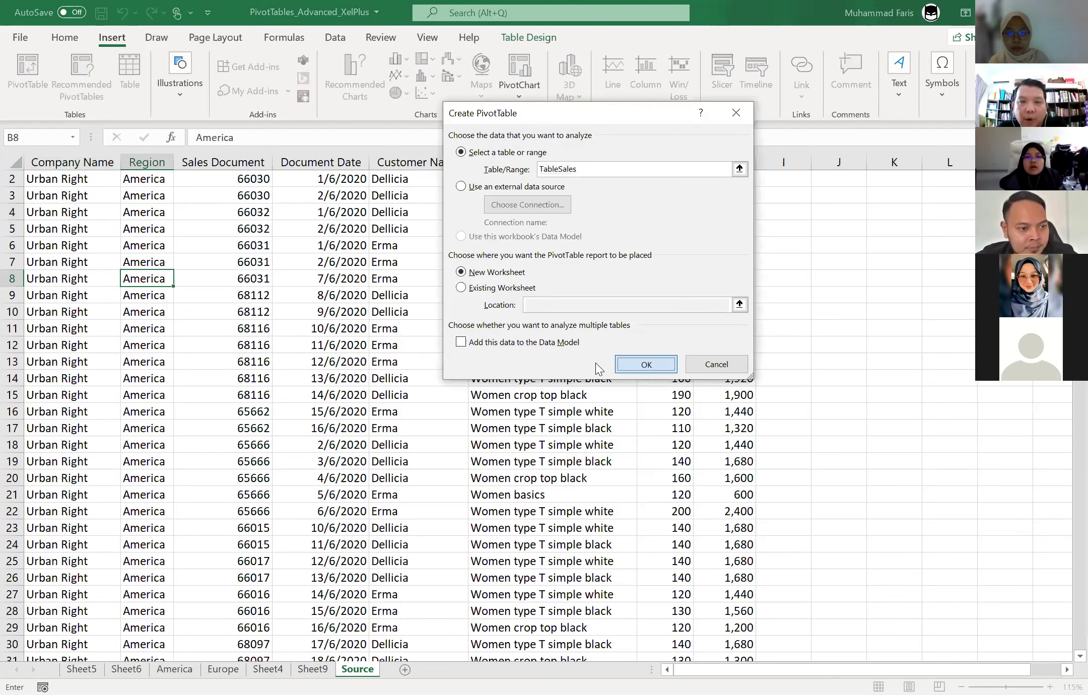
key(Return)
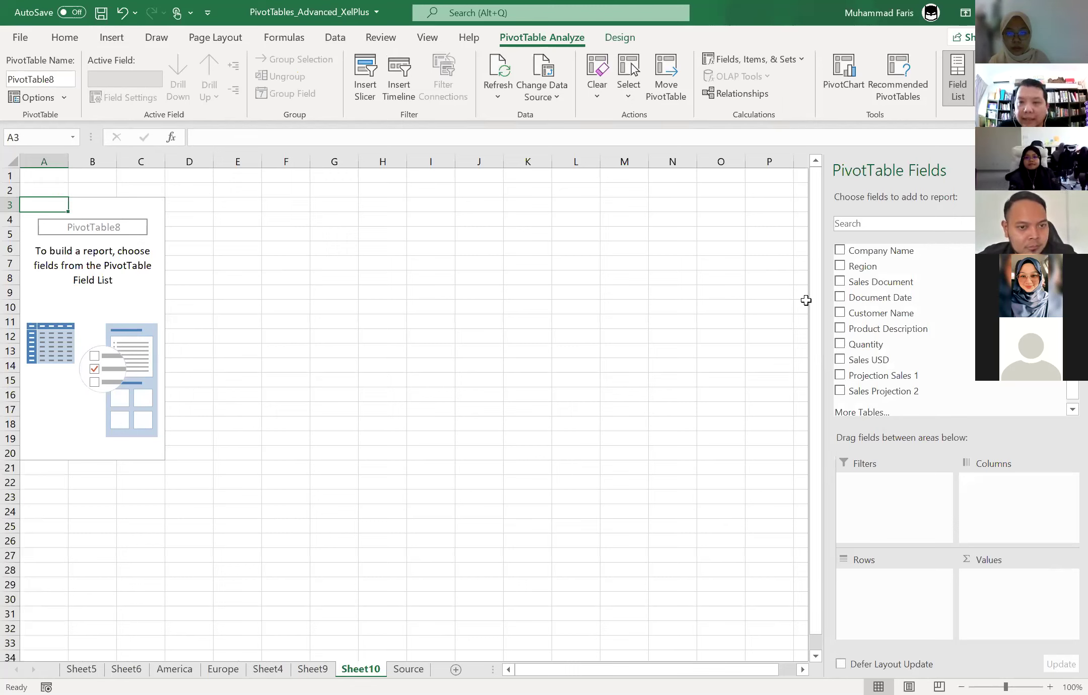
- Put Product Description in rows, Sum of Sales USD in values, and Document Date months in columns
click(841, 330)
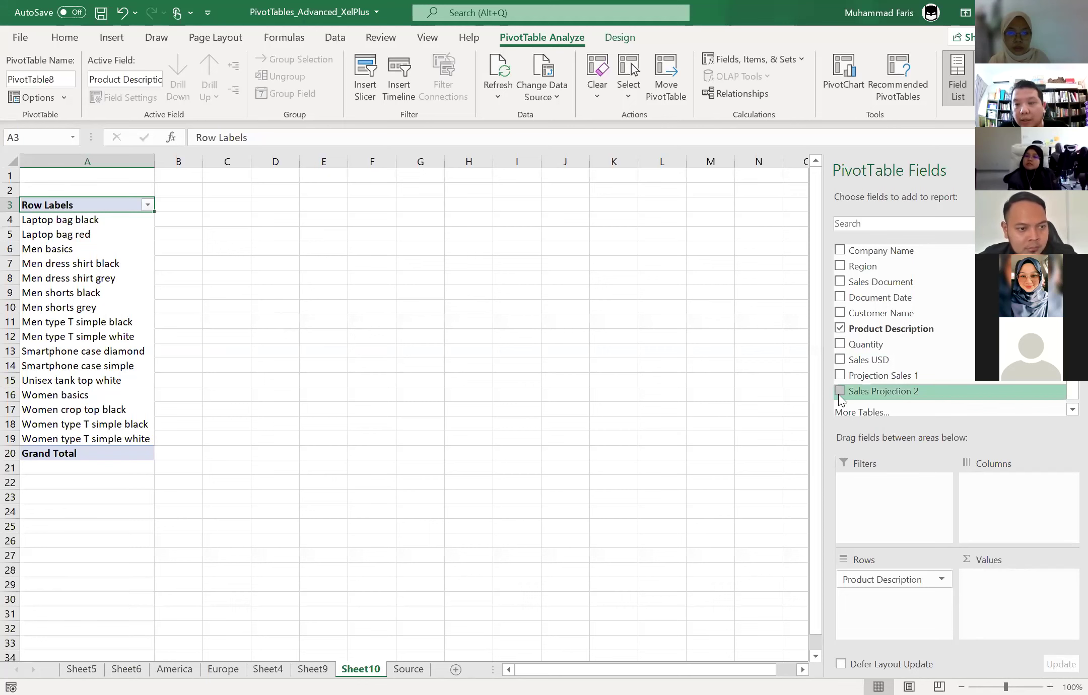
click(840, 360)
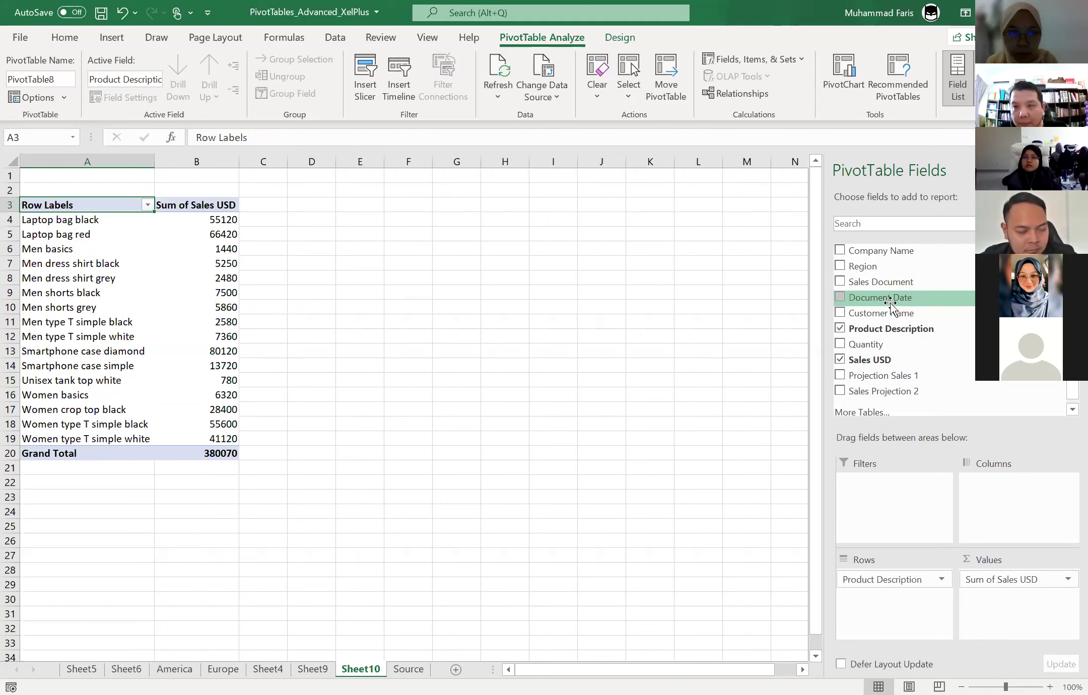
mouse_move(895, 301)
mouse_down()
mouse_move(1039, 503)
mouse_move(1020, 484)
mouse_up()
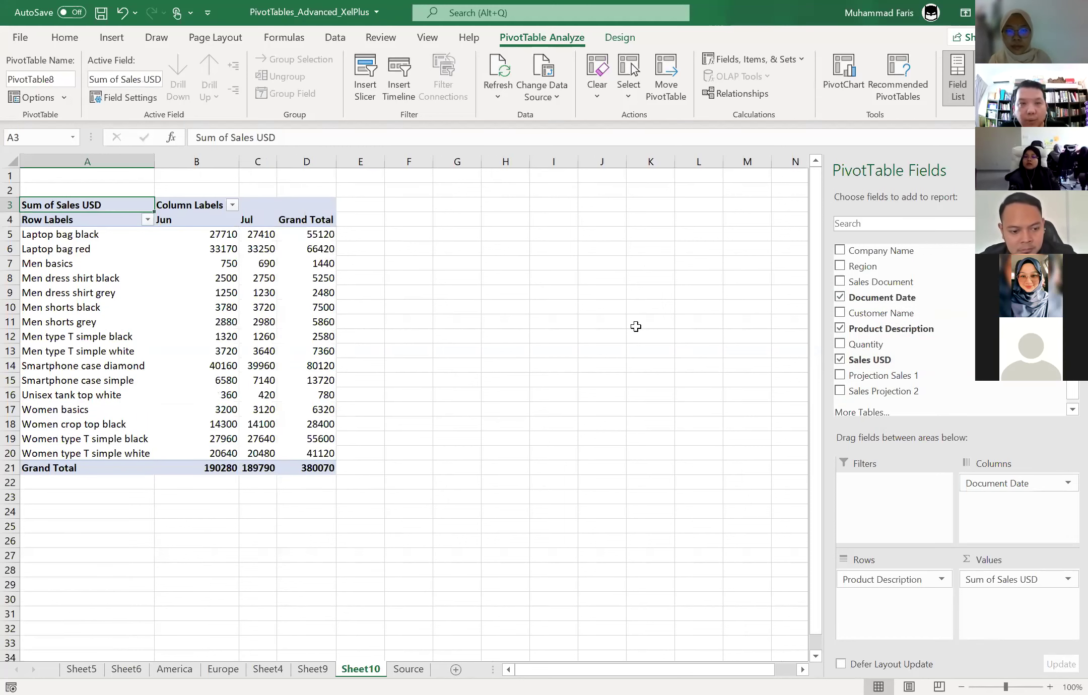
click(398, 220)
- Check Laptop bag red's Jun and Jul sales against the Grand Total column
click(234, 246)
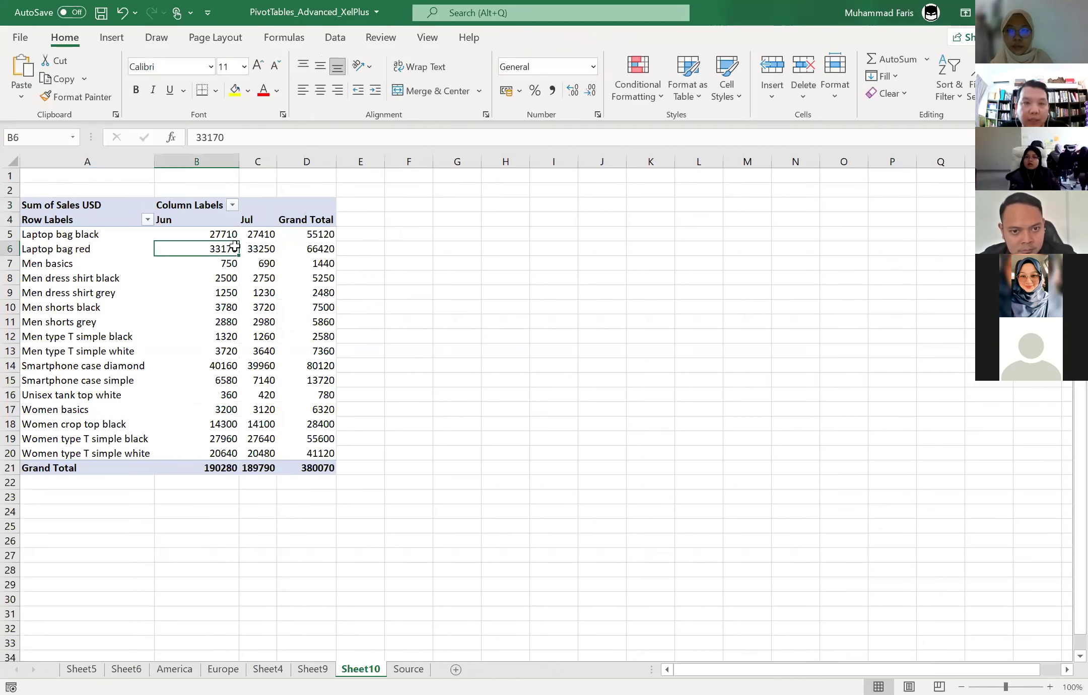
click(295, 220)
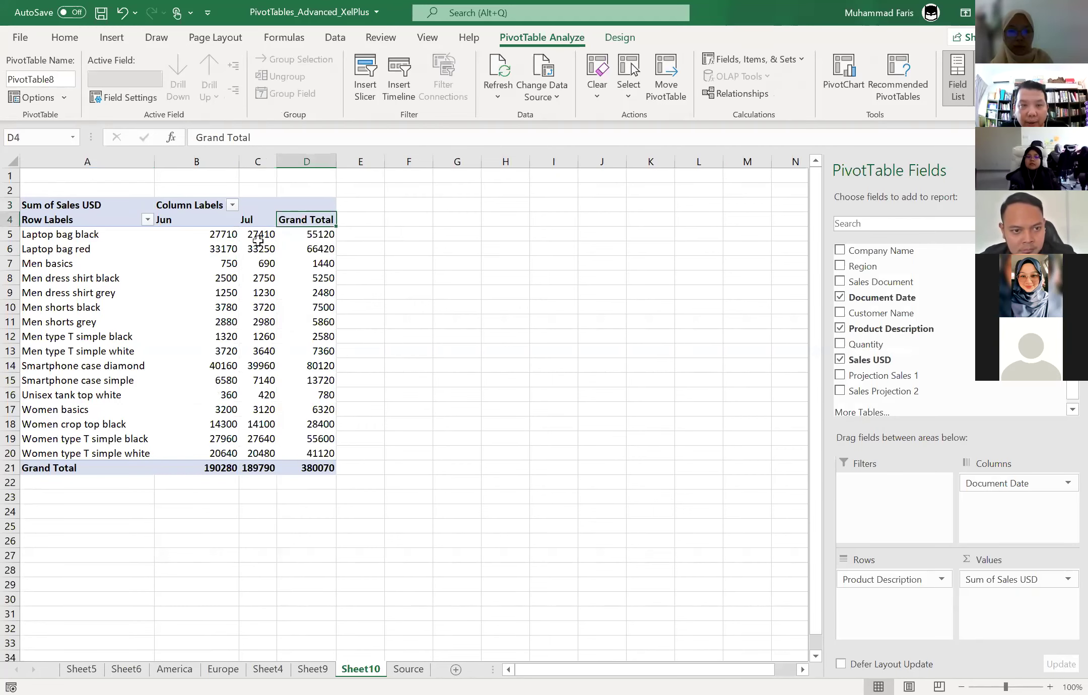
click(260, 247)
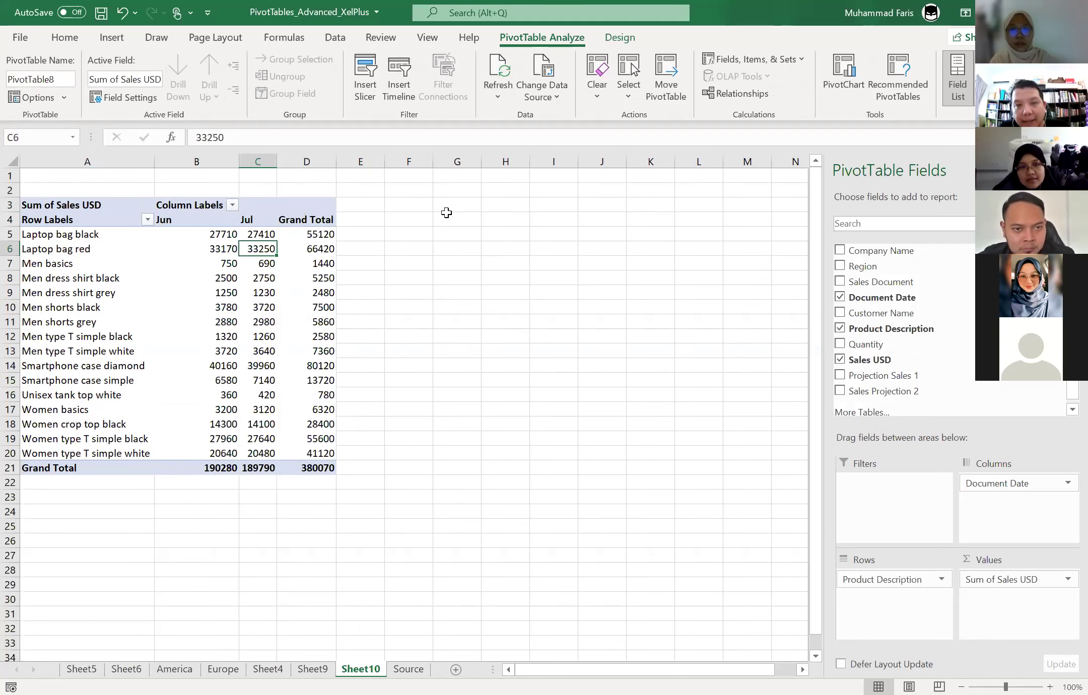
click(444, 234)
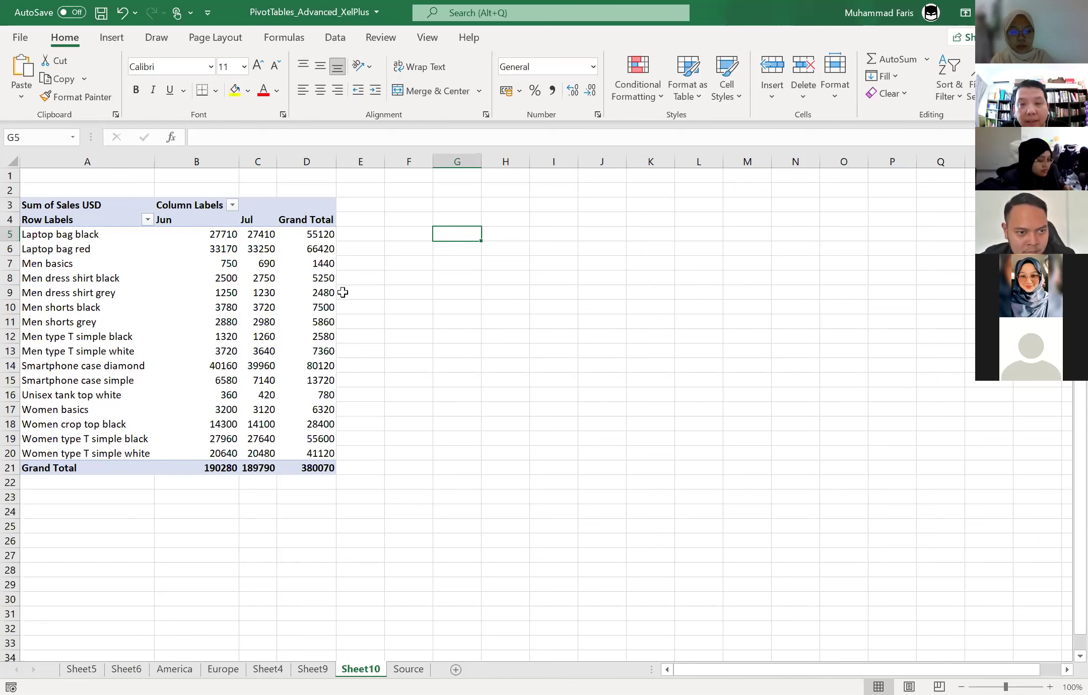
click(232, 266)
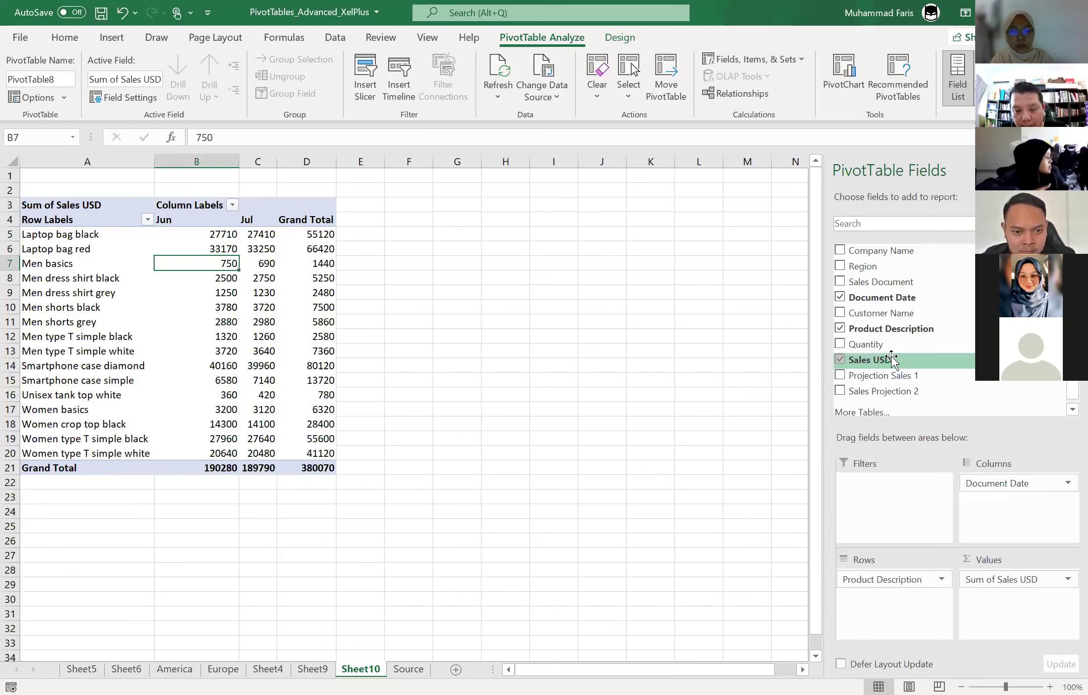
- Add Sales USD to Values a second time, creating Sum of Sales USD2
drag(891, 359, 1003, 604)
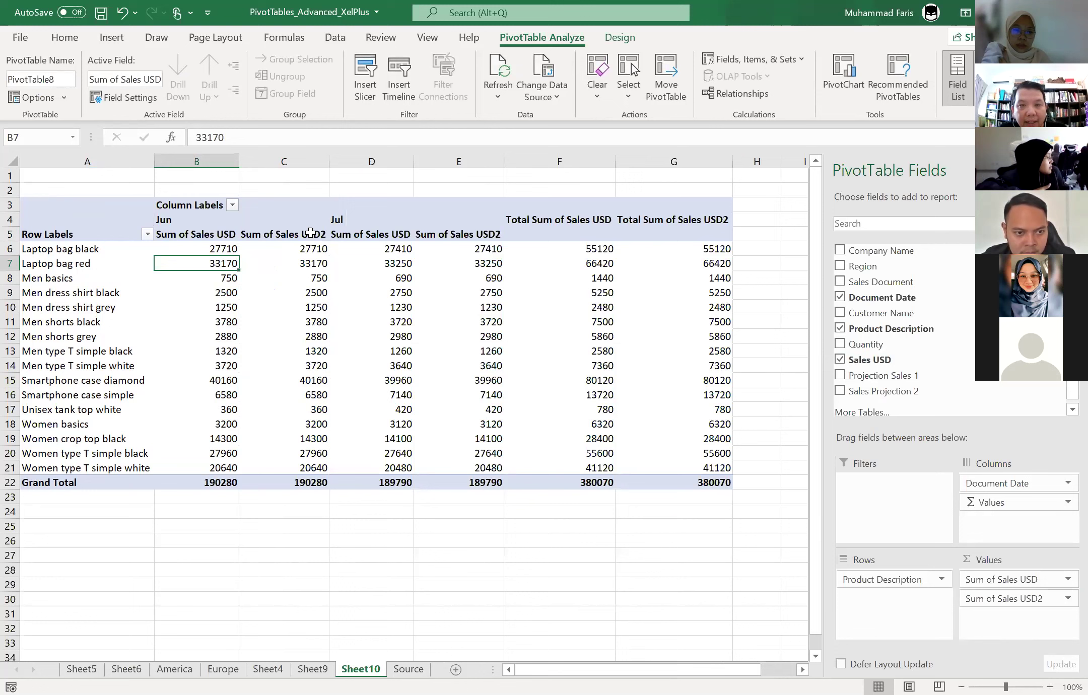
click(202, 250)
key(Right)
key(Right)
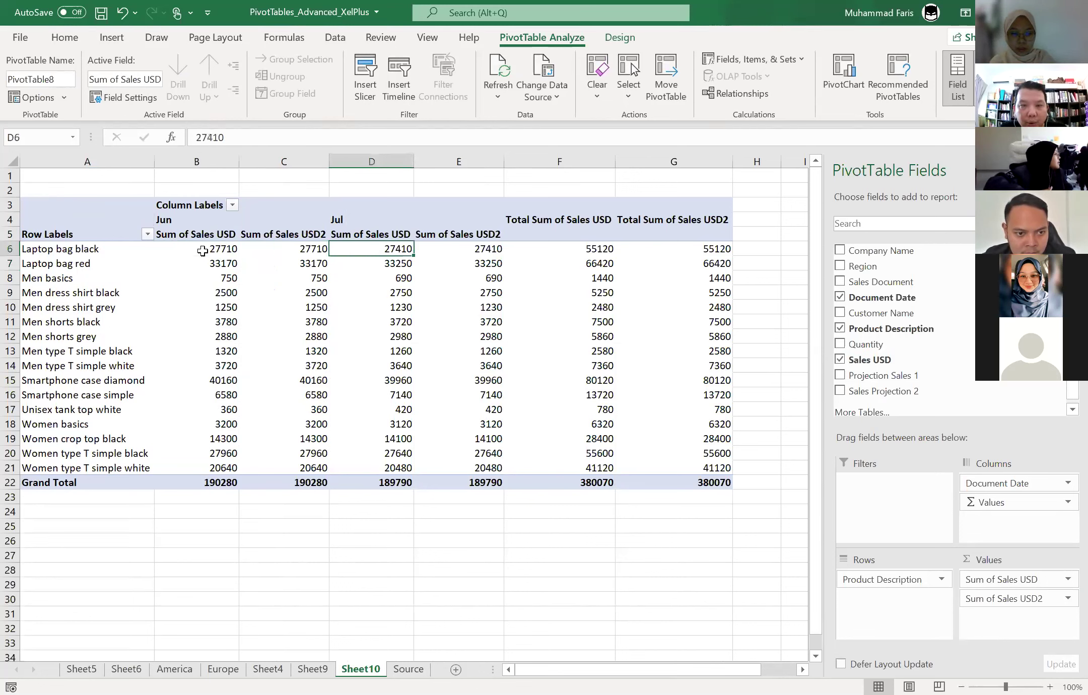
key(Right)
click(220, 246)
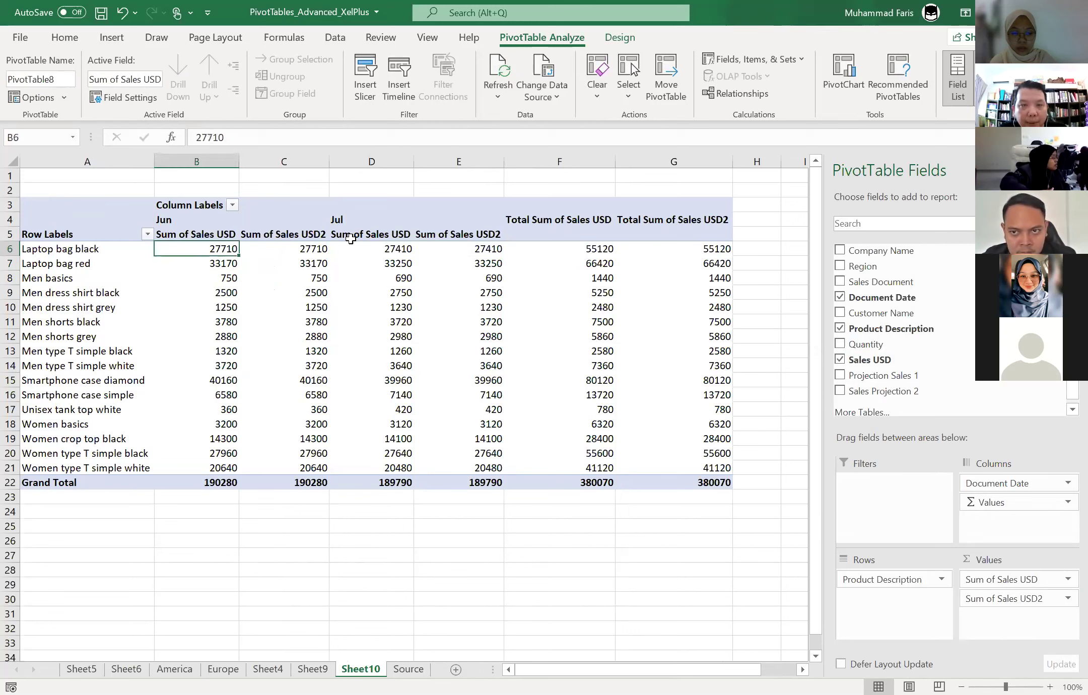
- Compare the Jun and Jul Sum of Sales USD and Sum of Sales USD2 values cell by cell
click(315, 261)
click(322, 249)
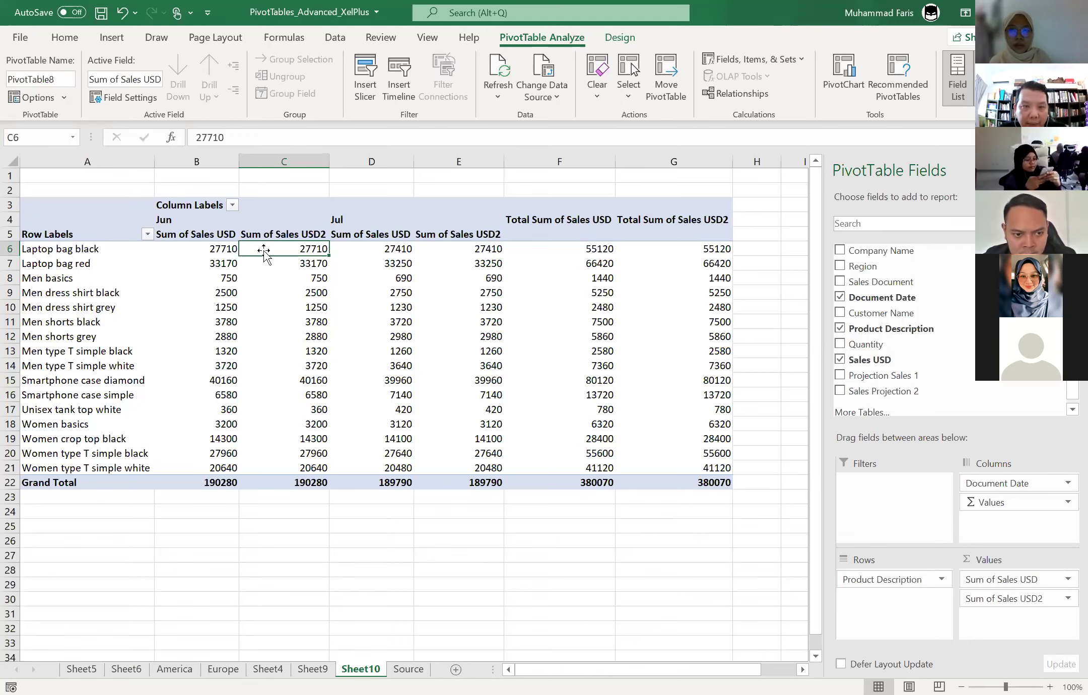
mouse_move(267, 249)
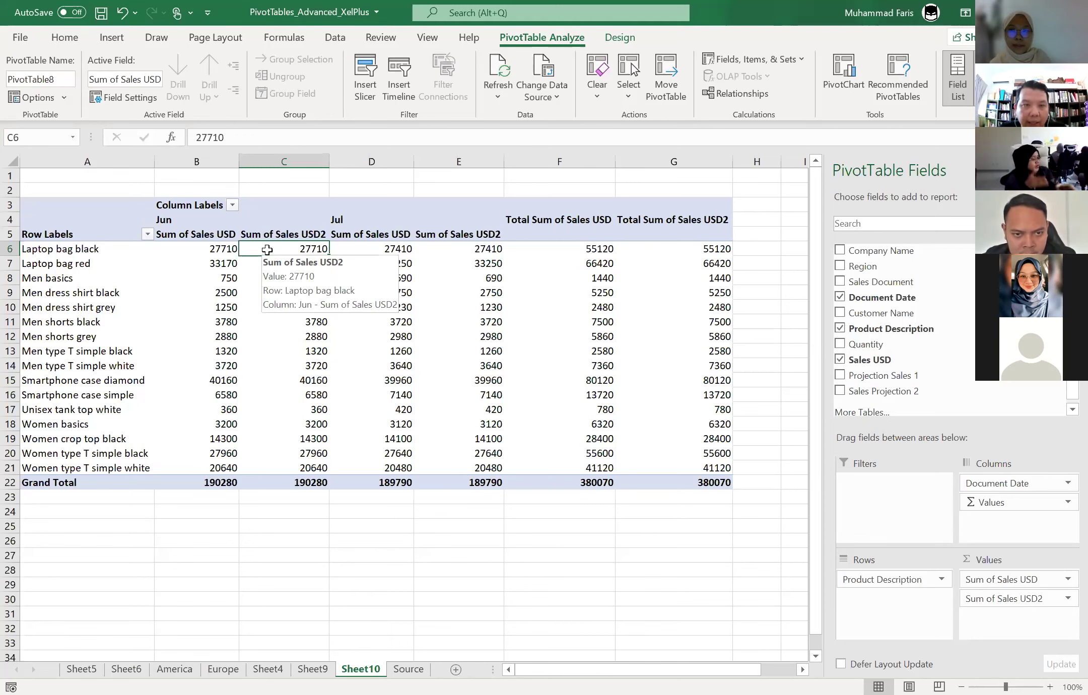
click(228, 250)
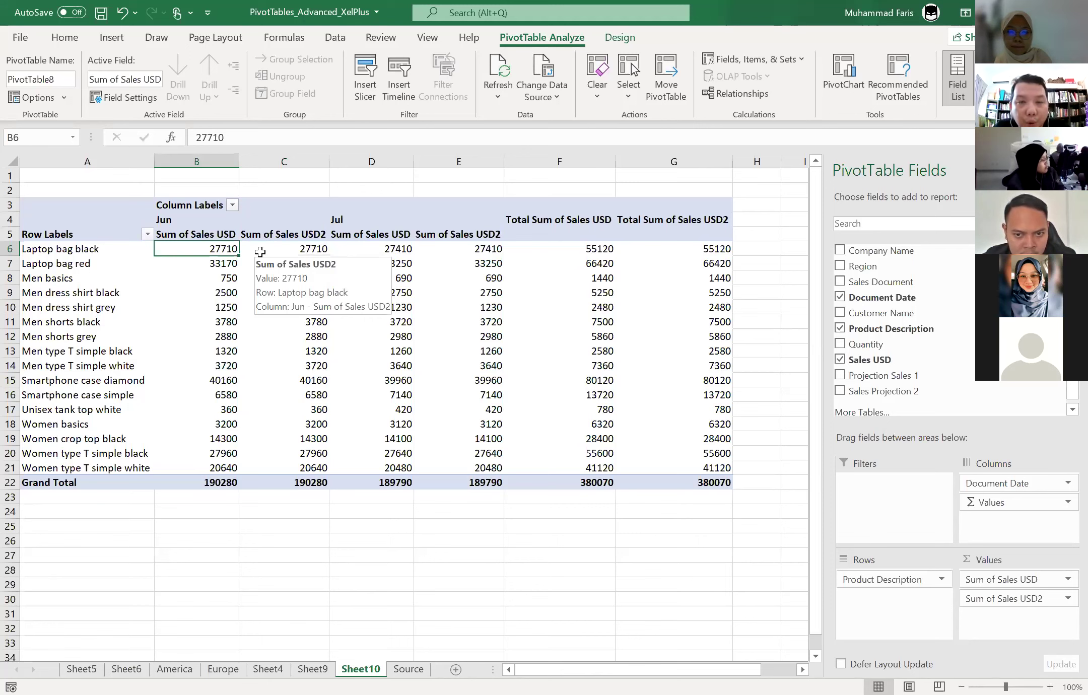
click(402, 252)
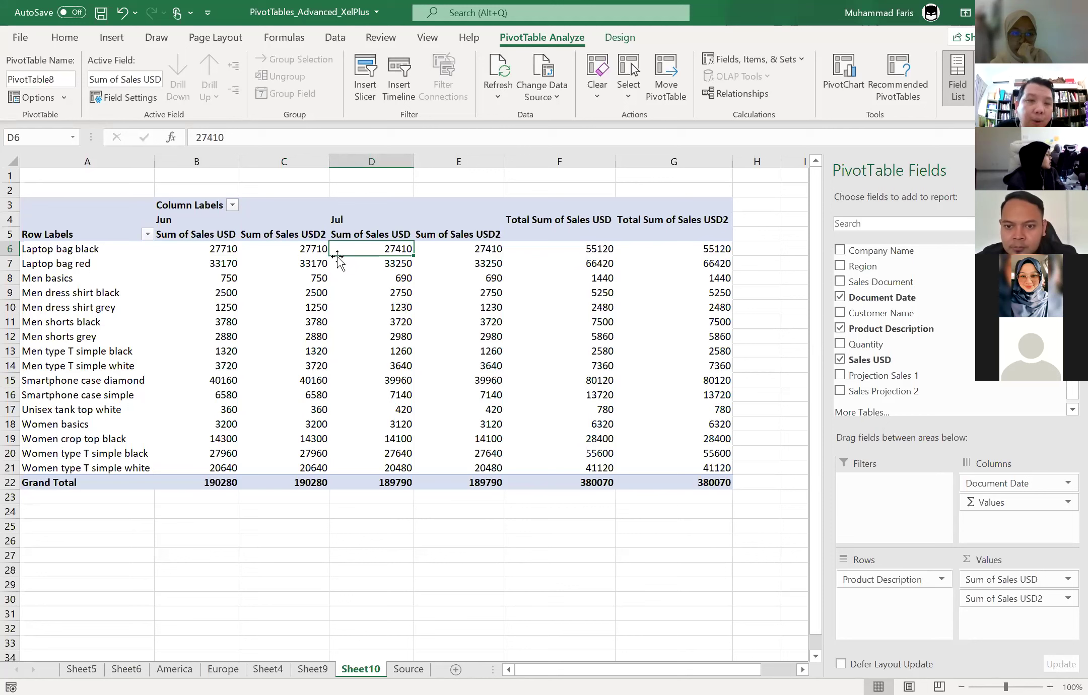
click(302, 248)
key(Left)
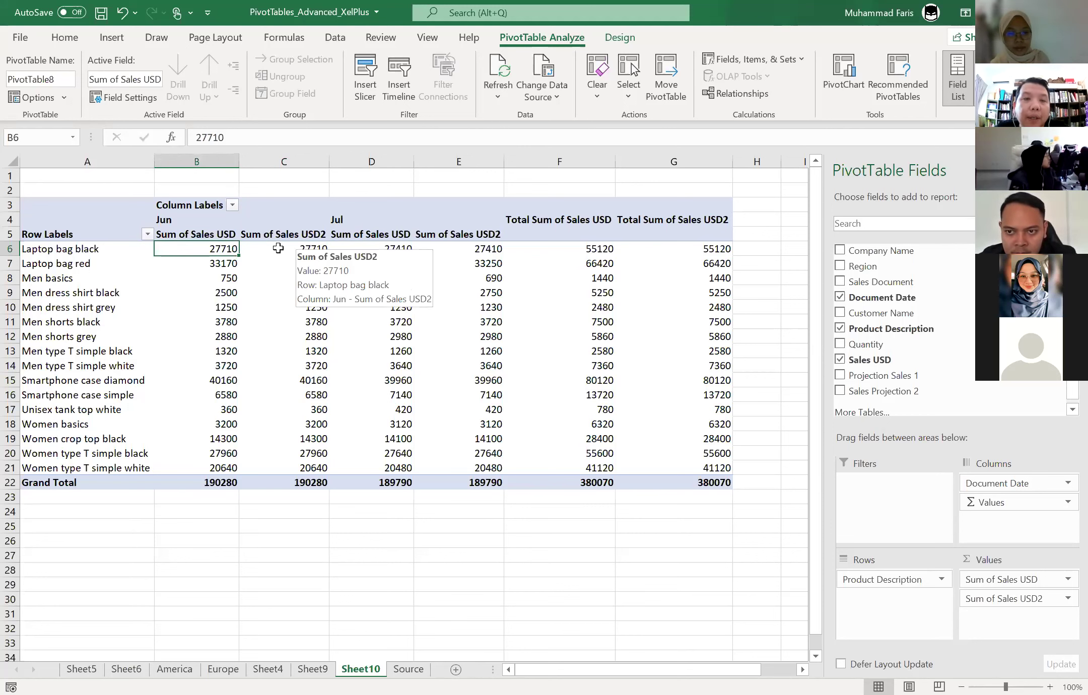
key(Right)
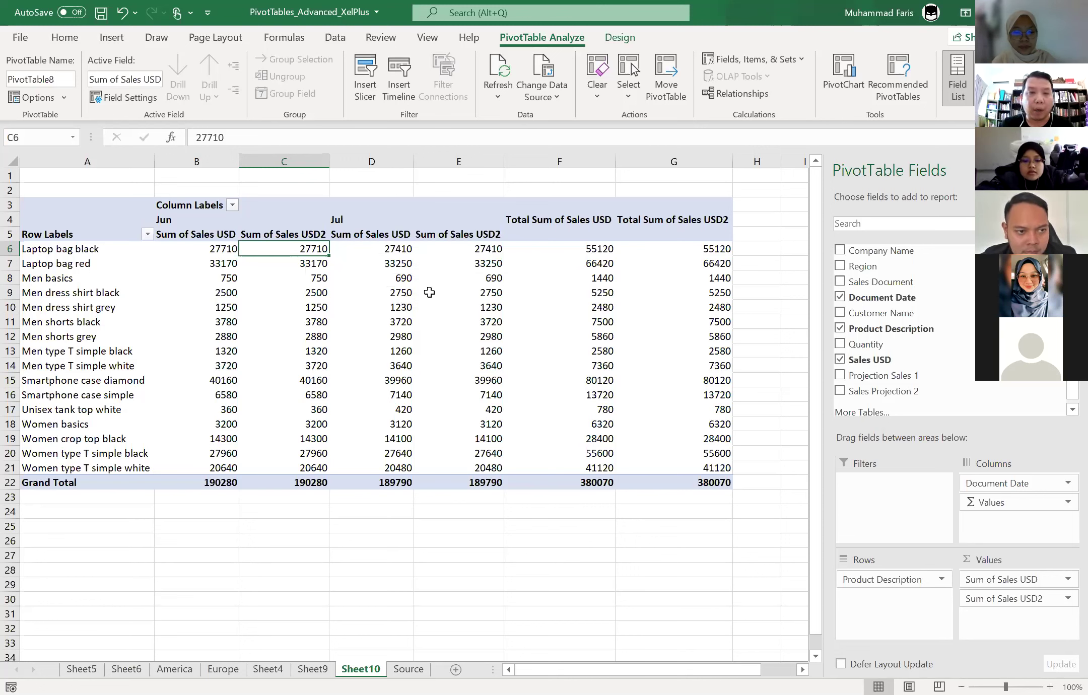
click(474, 252)
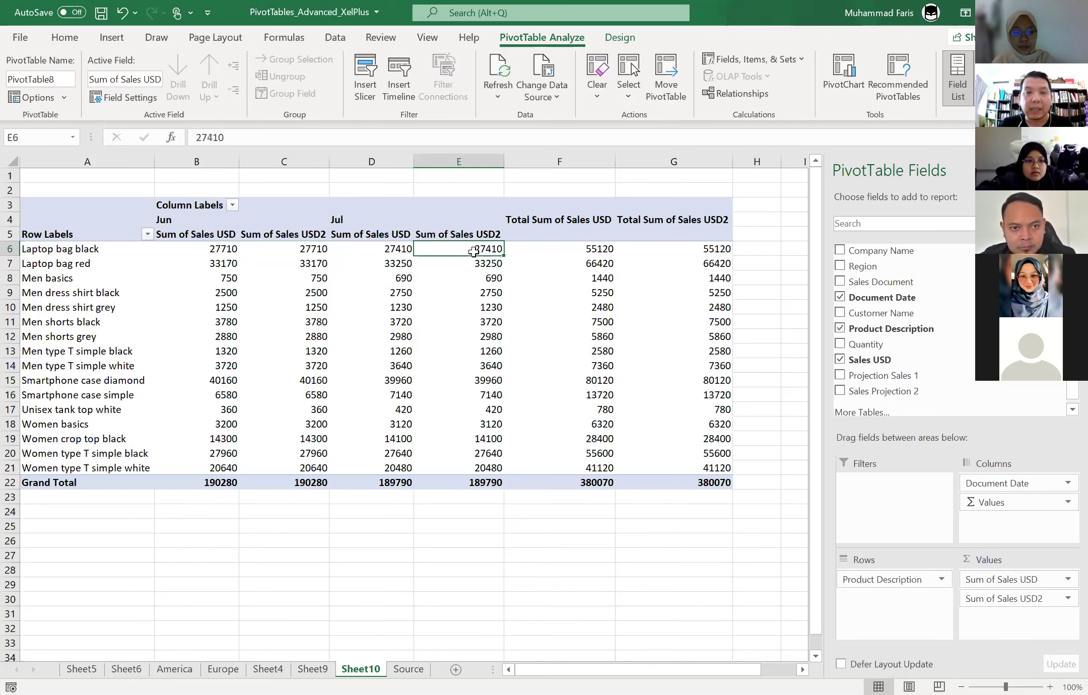
click(309, 249)
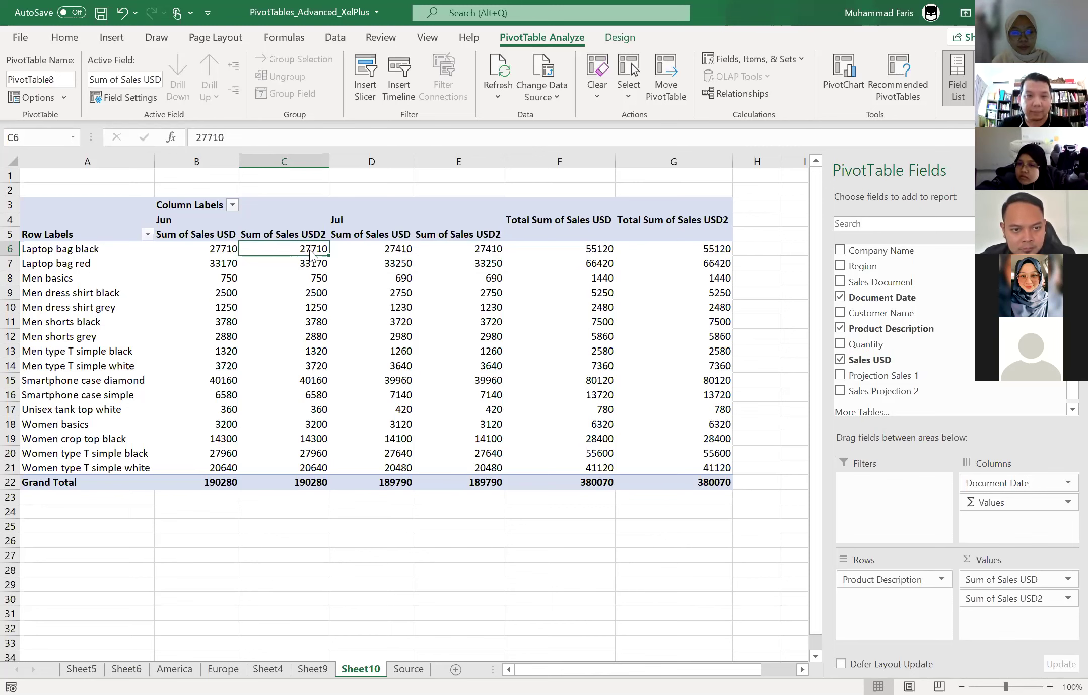
- Choose Show Values As > Difference From for the Jul Sum of Sales USD2 value
right_click(312, 255)
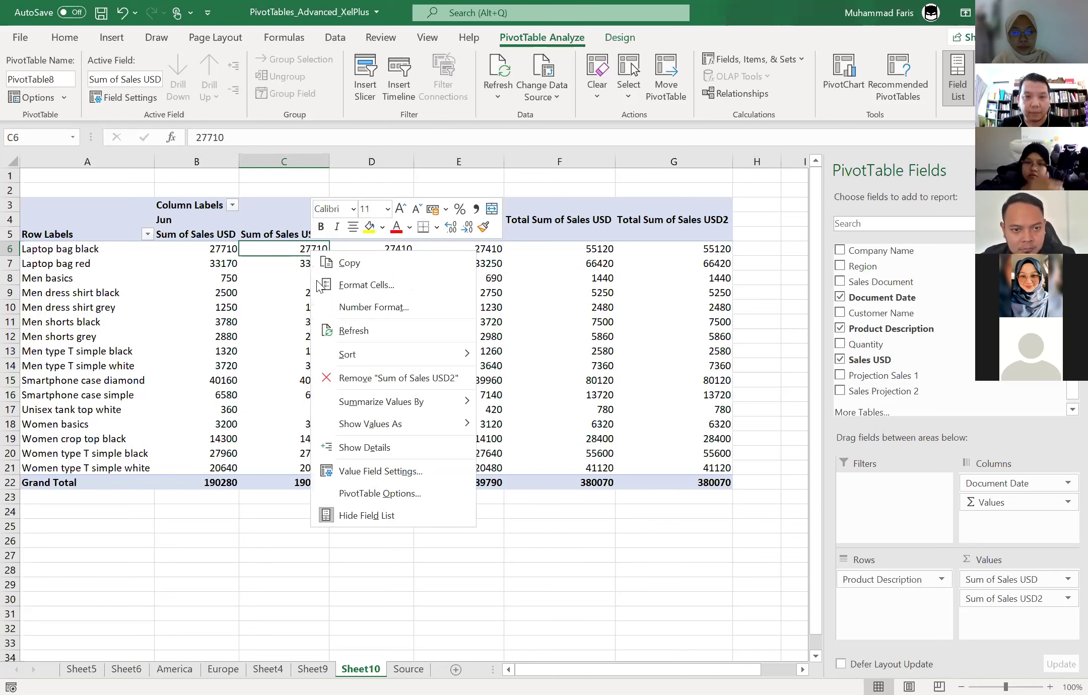
click(364, 425)
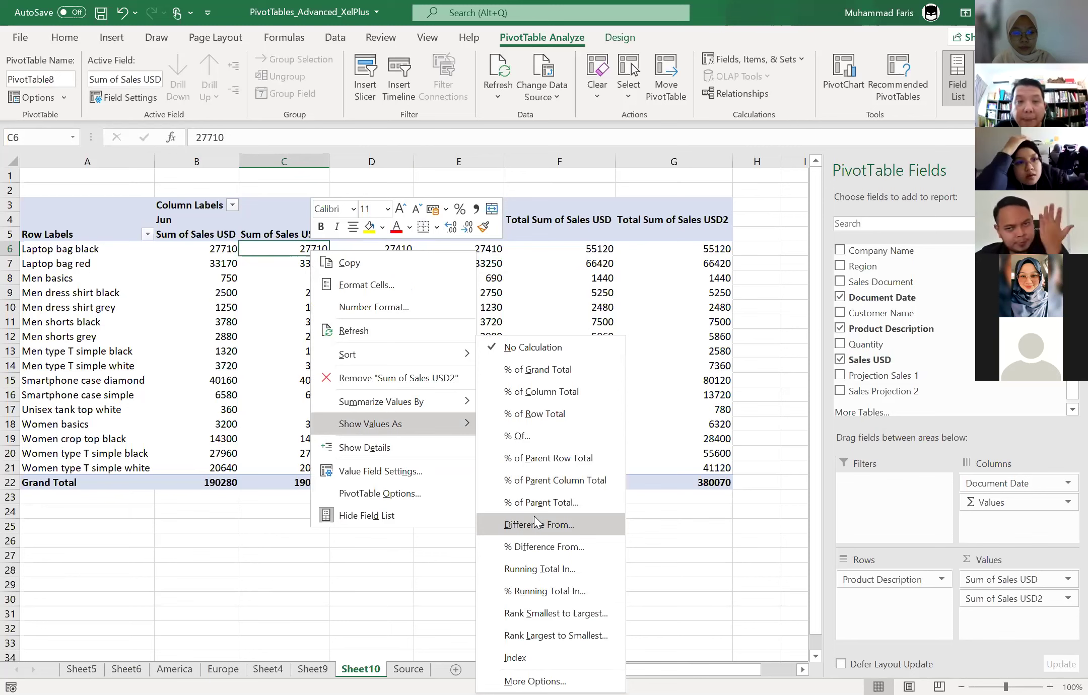
click(485, 269)
click(487, 252)
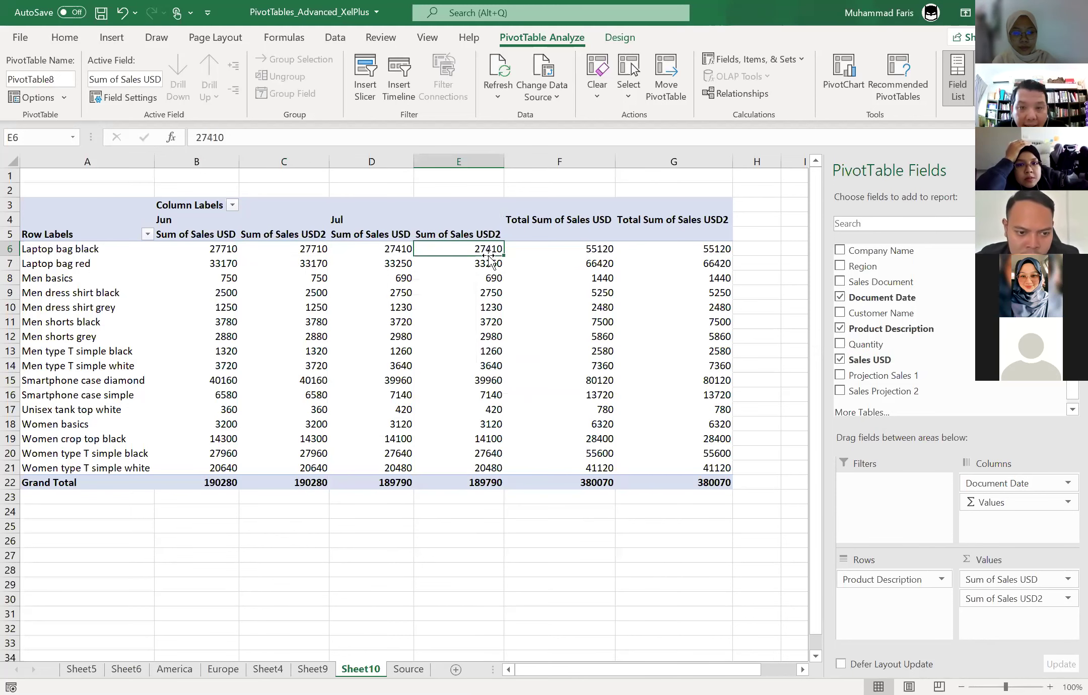
mouse_move(491, 249)
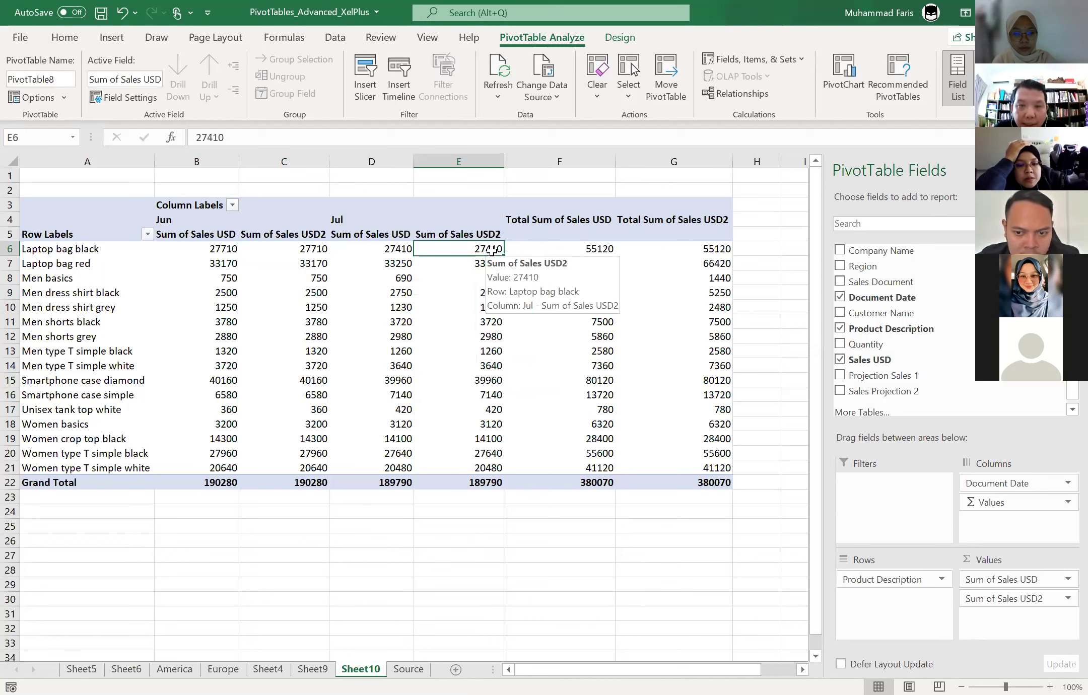
right_click(492, 251)
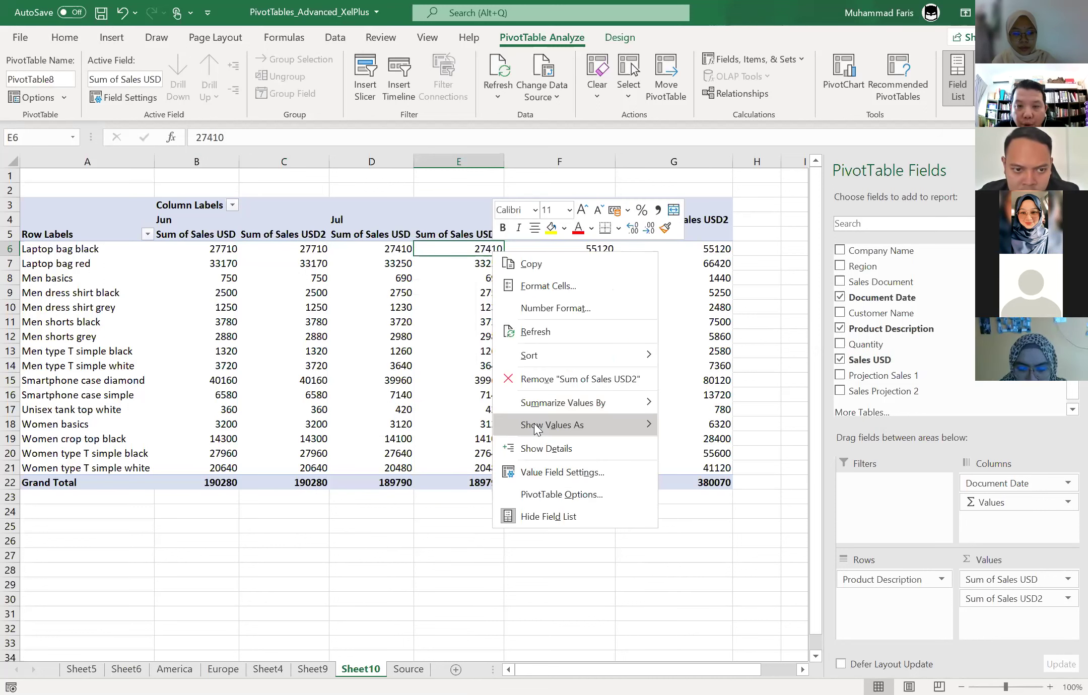
mouse_move(575, 424)
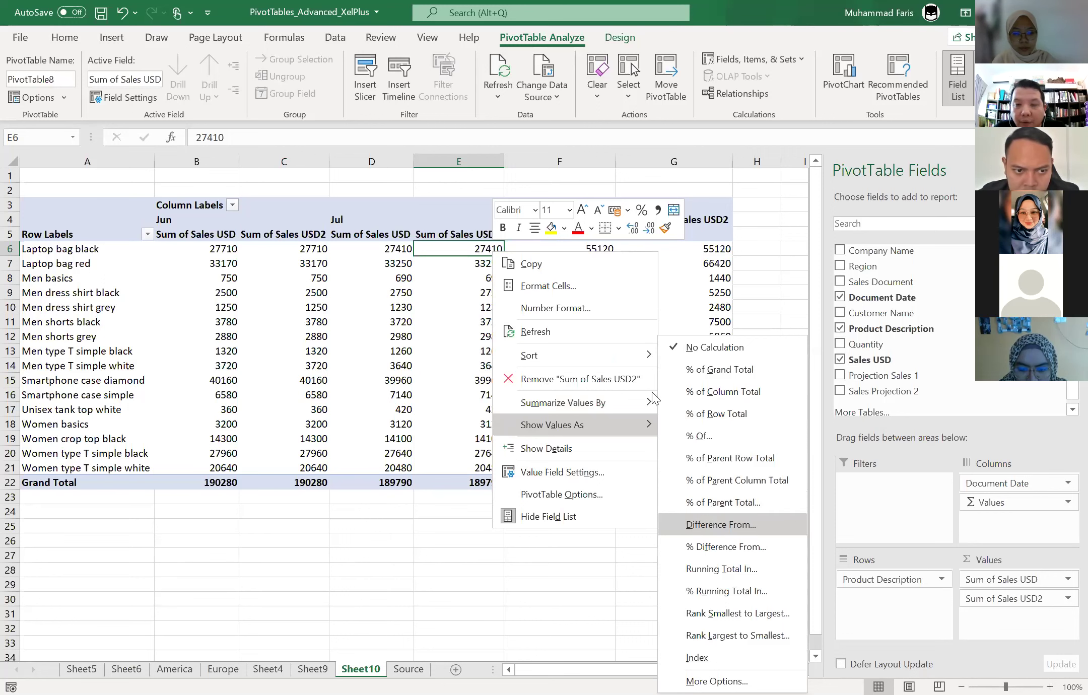
click(694, 524)
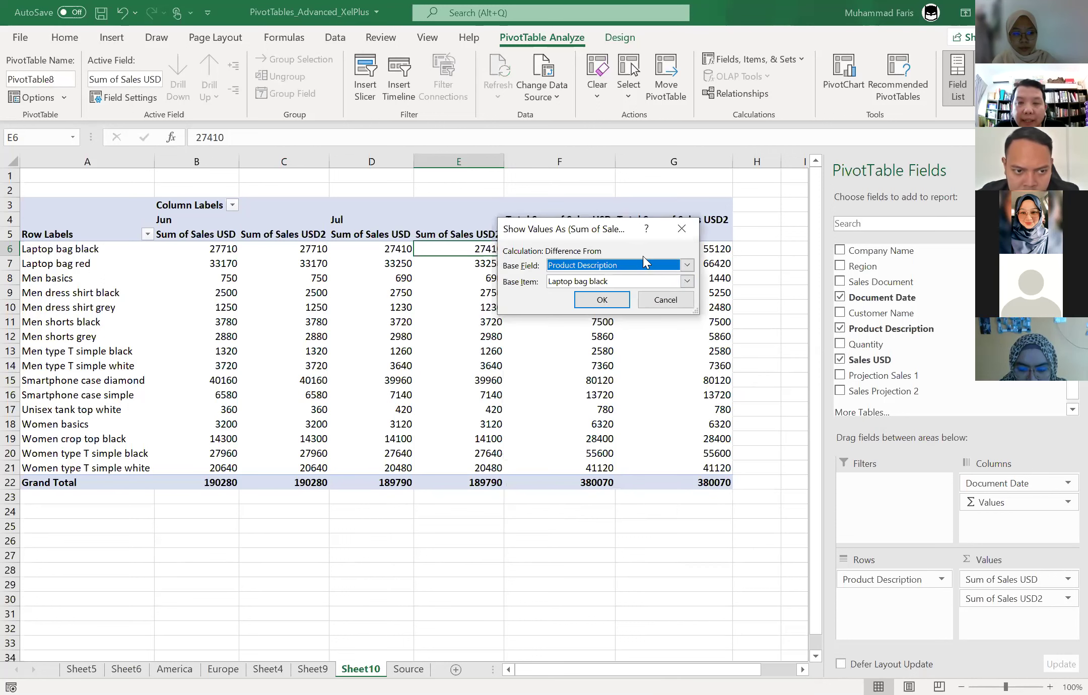
- Apply Difference From with base field Document Date and base item (previous)
click(680, 271)
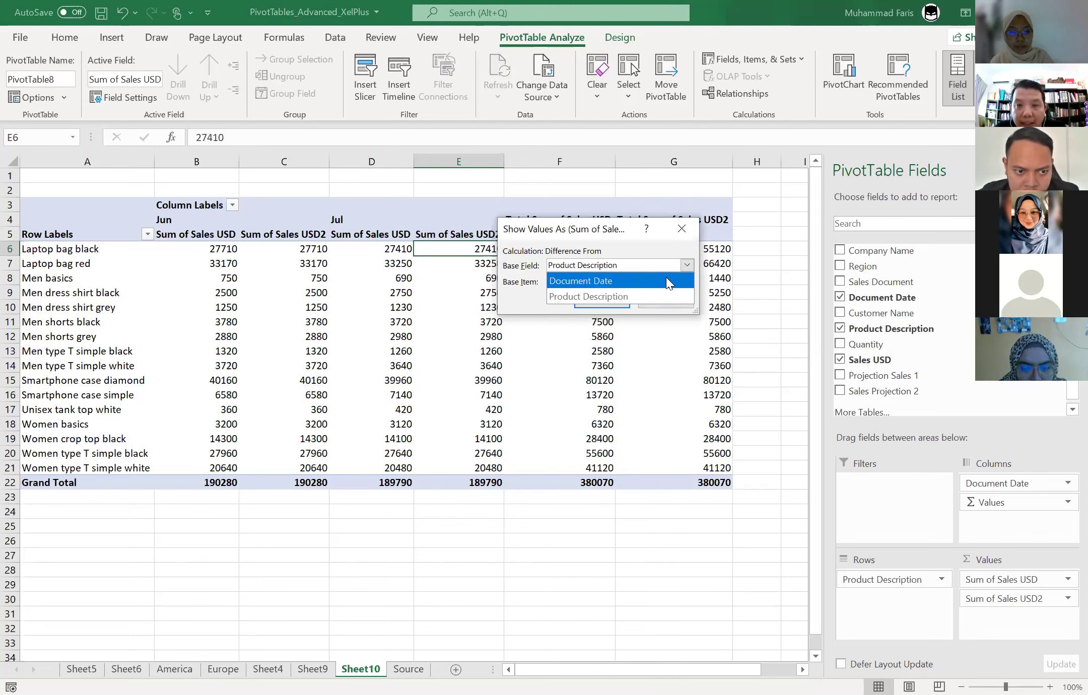
click(666, 281)
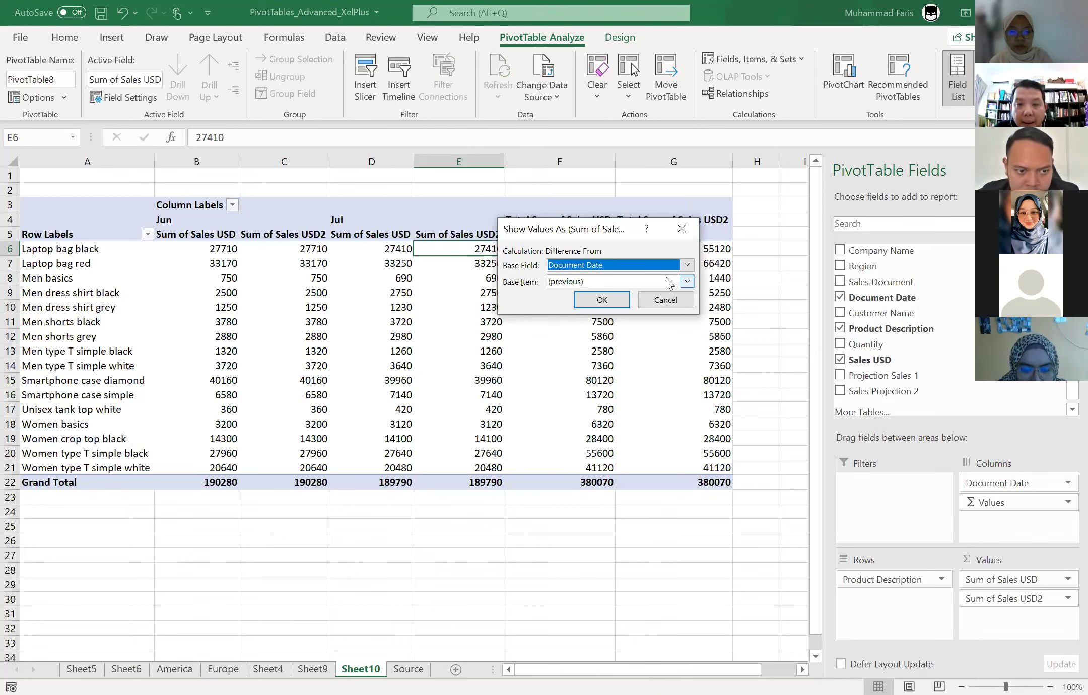
key(Tab)
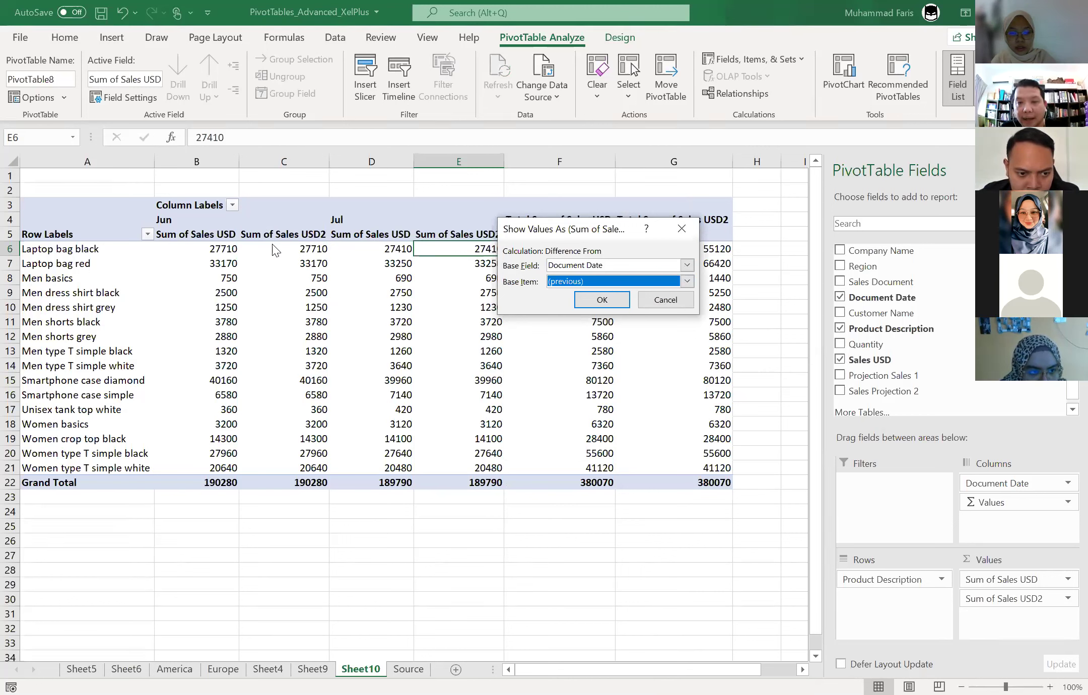
click(585, 297)
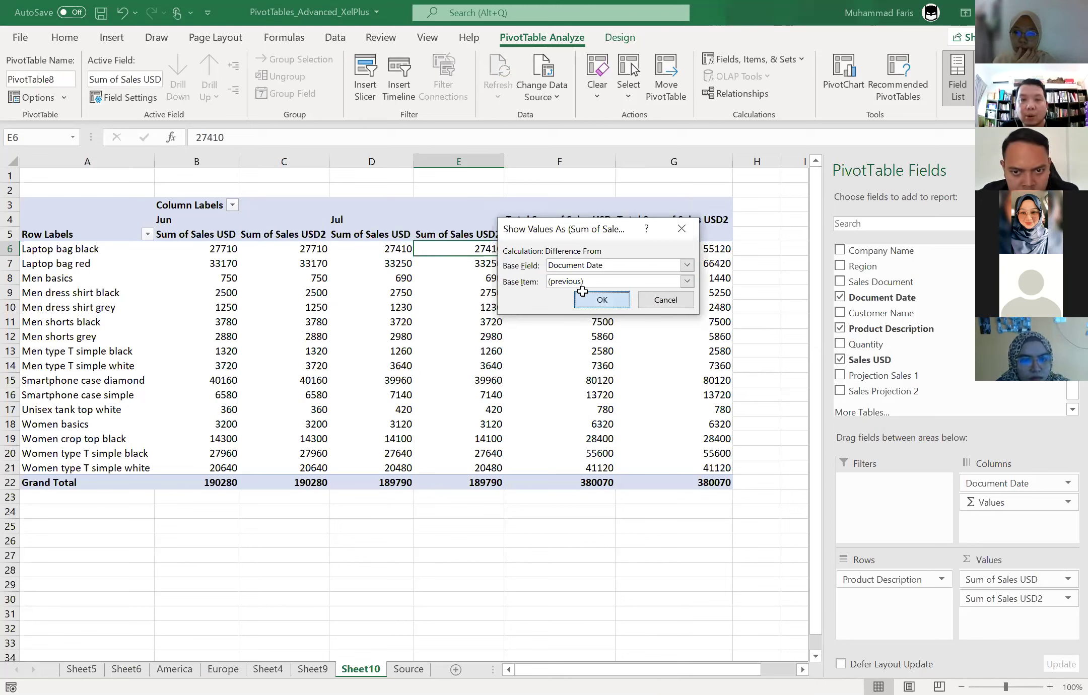
click(583, 293)
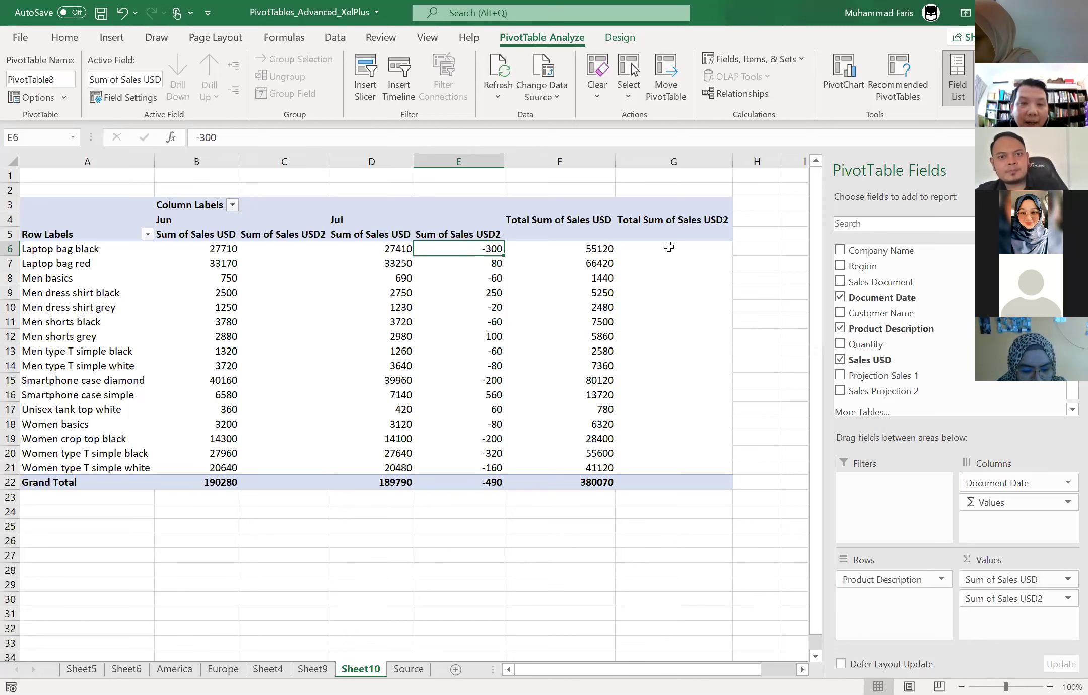
- Undo it, then reapply Difference From Document Date (previous) to Sum of Sales USD2
click(121, 12)
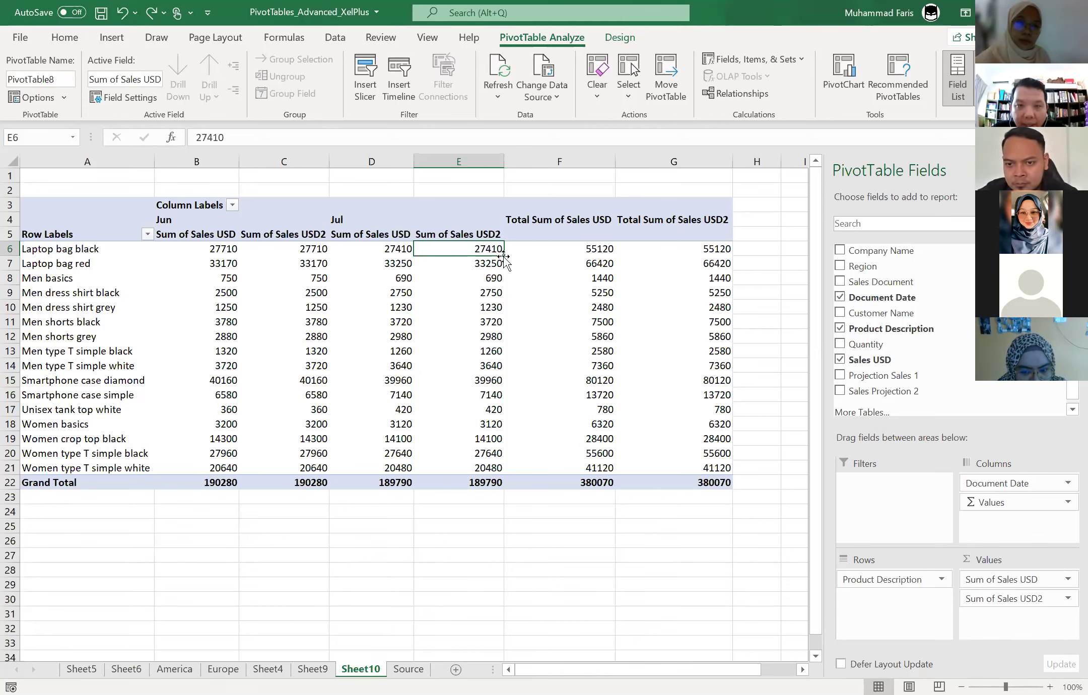
mouse_move(488, 249)
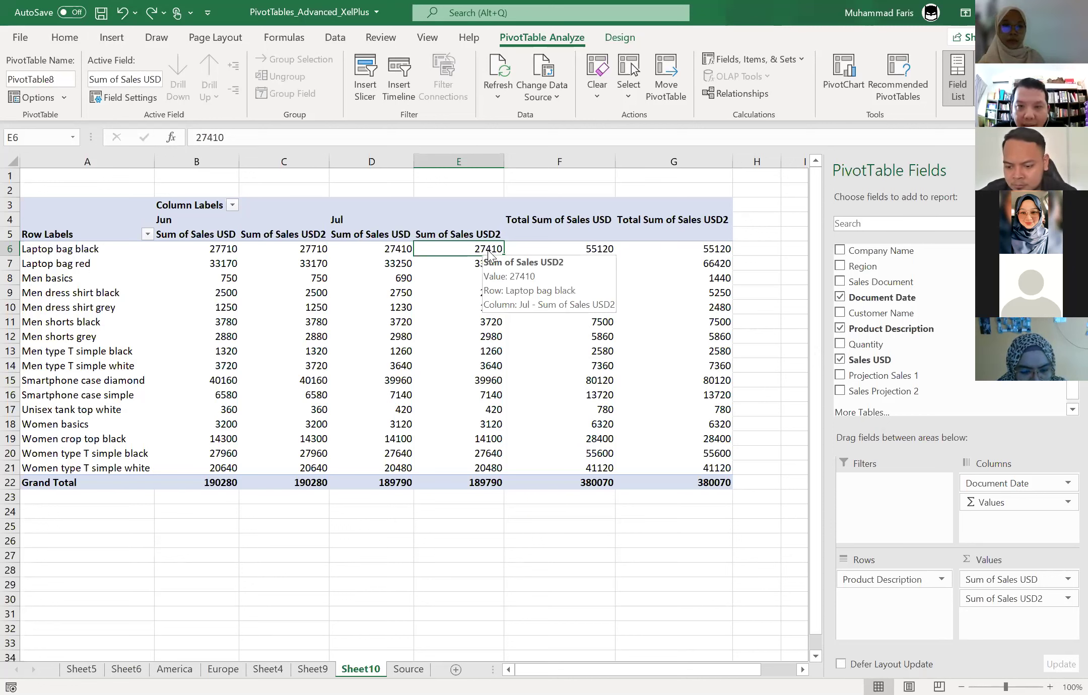
right_click(488, 249)
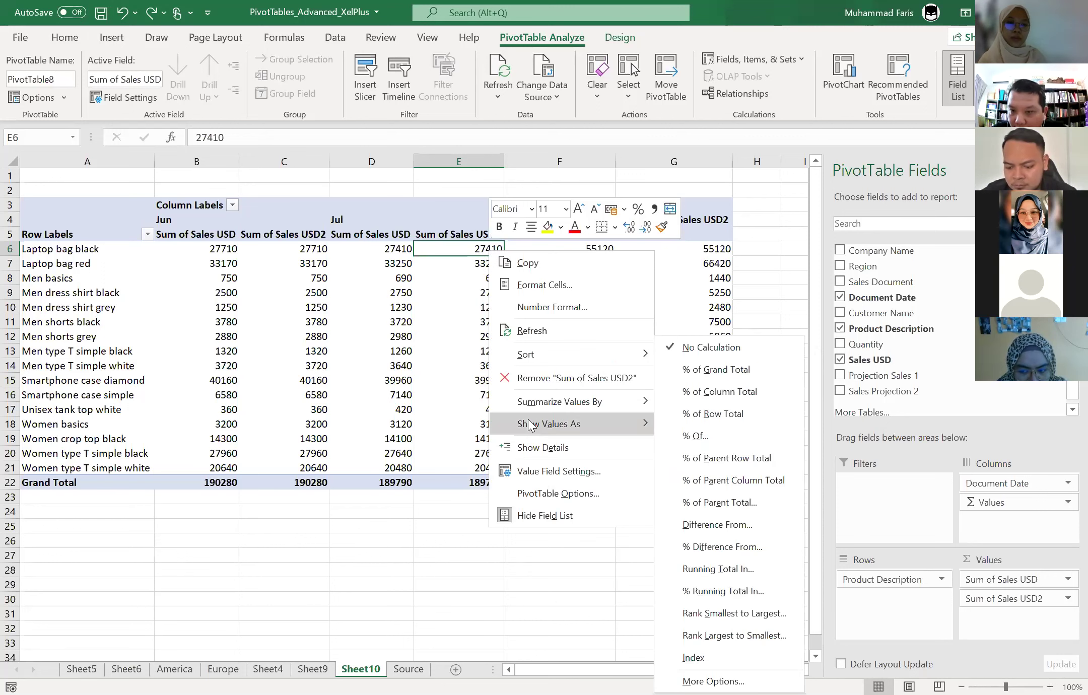
mouse_move(548, 423)
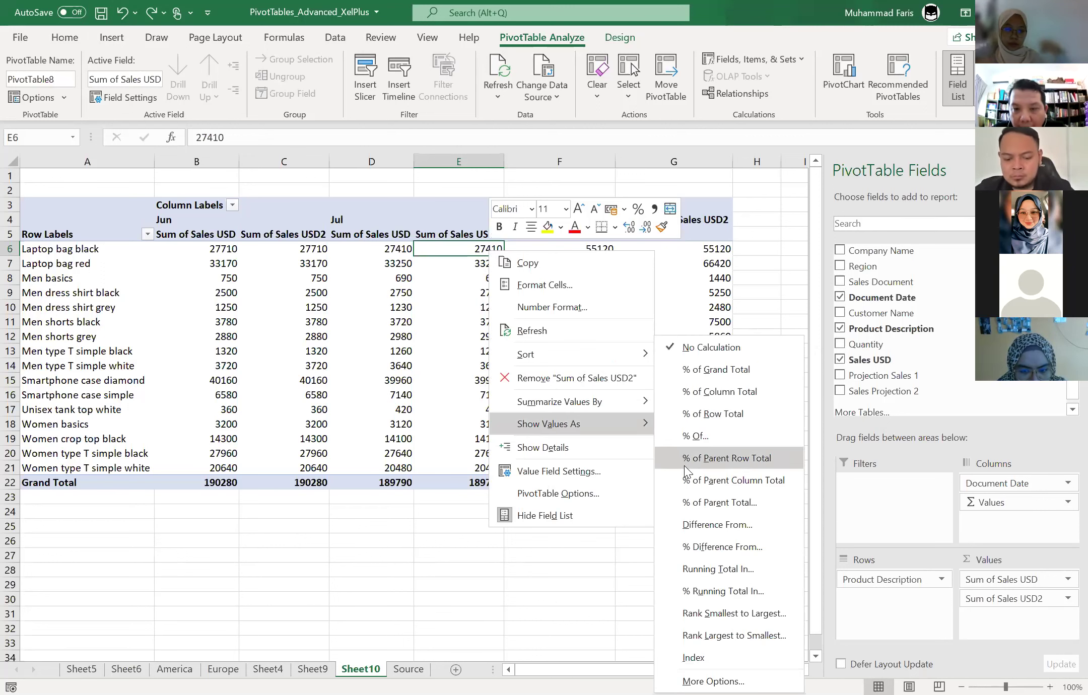
click(683, 525)
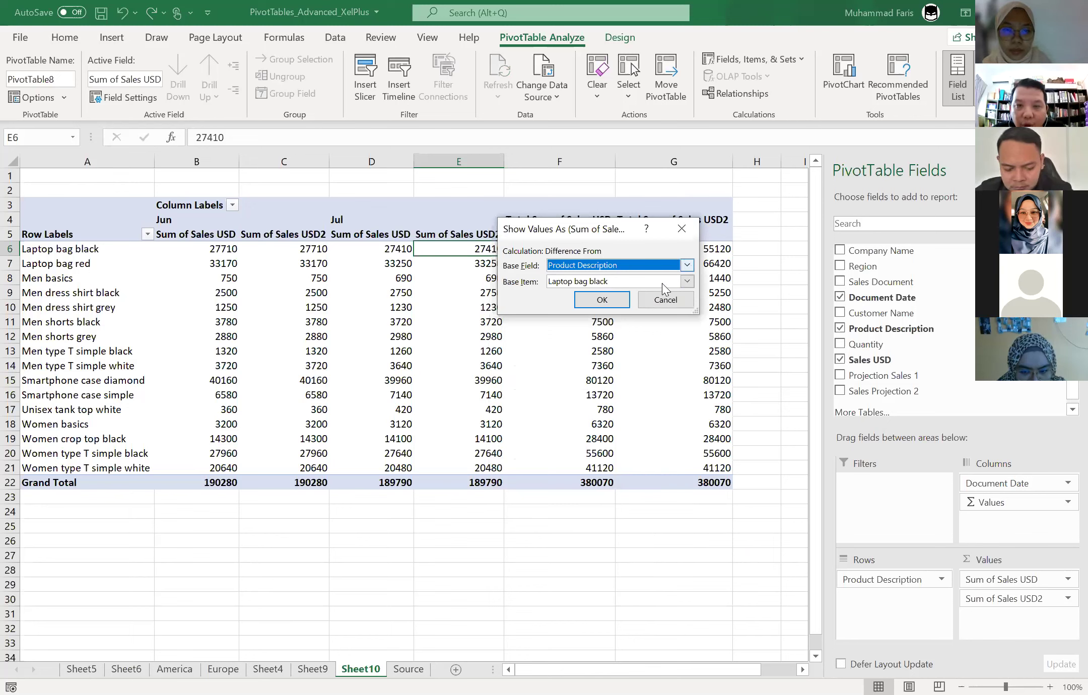
key(alt+Down)
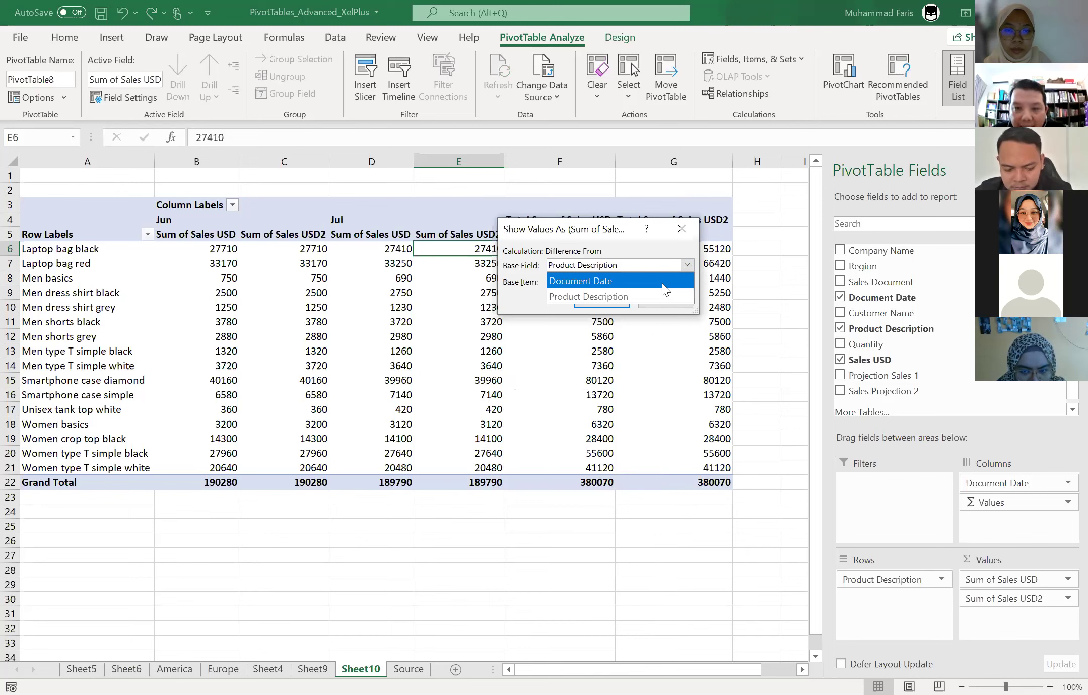
click(662, 283)
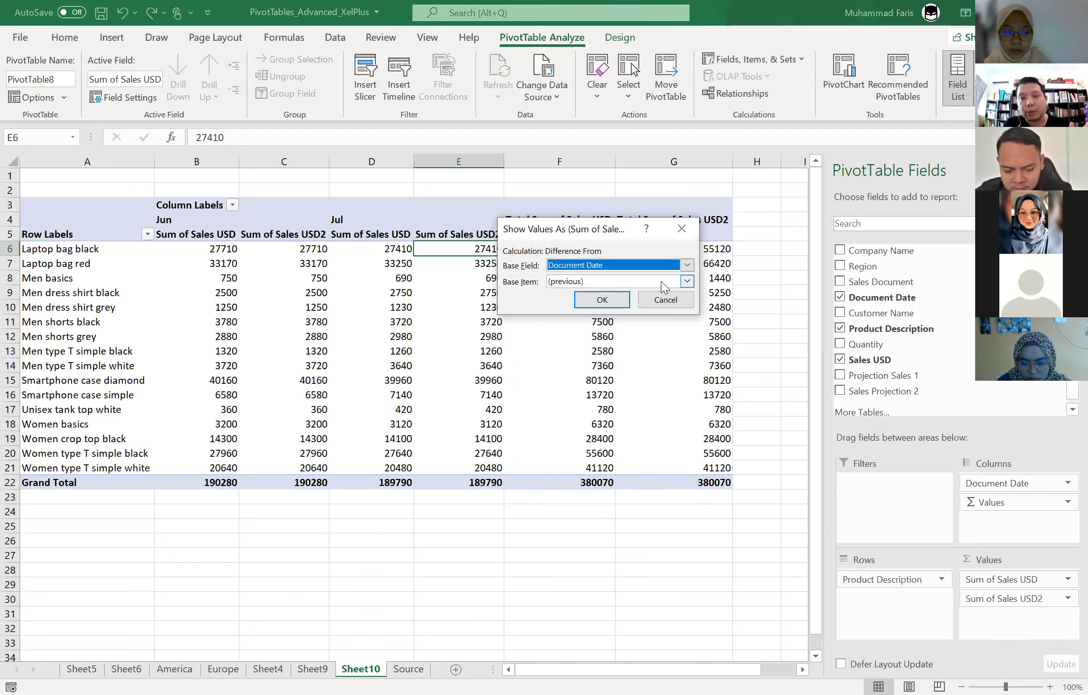
click(602, 301)
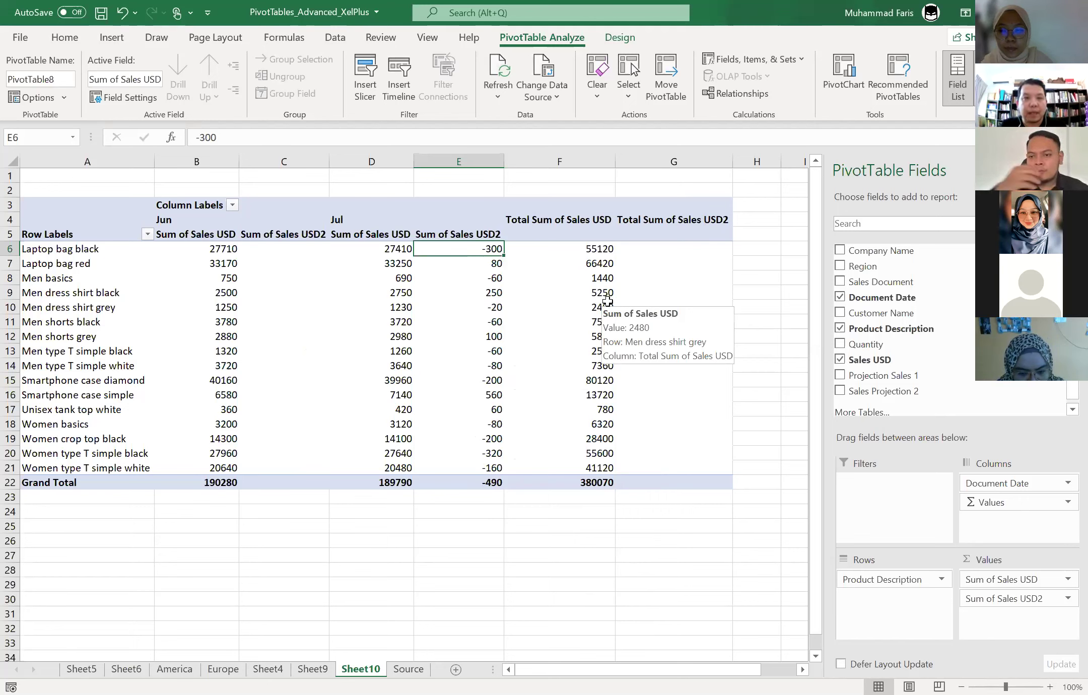
- Select cell C6 in the pivot's empty Jun column
click(307, 254)
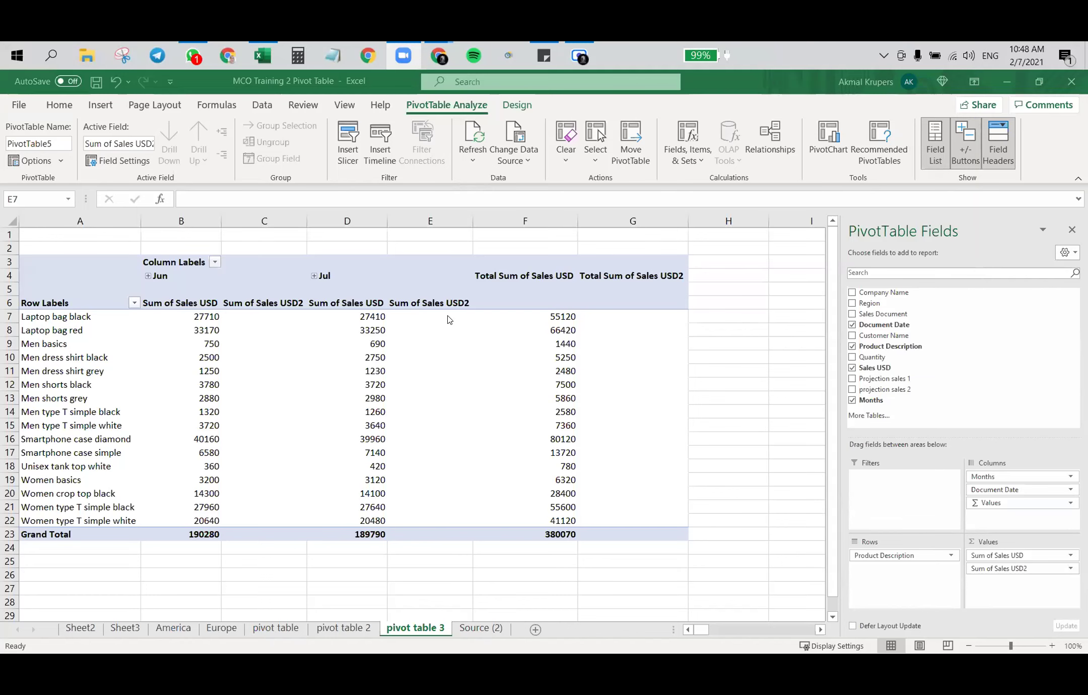
- Undo the last four pivot changes and reselect the Sum of Sales USD2 header
click(115, 85)
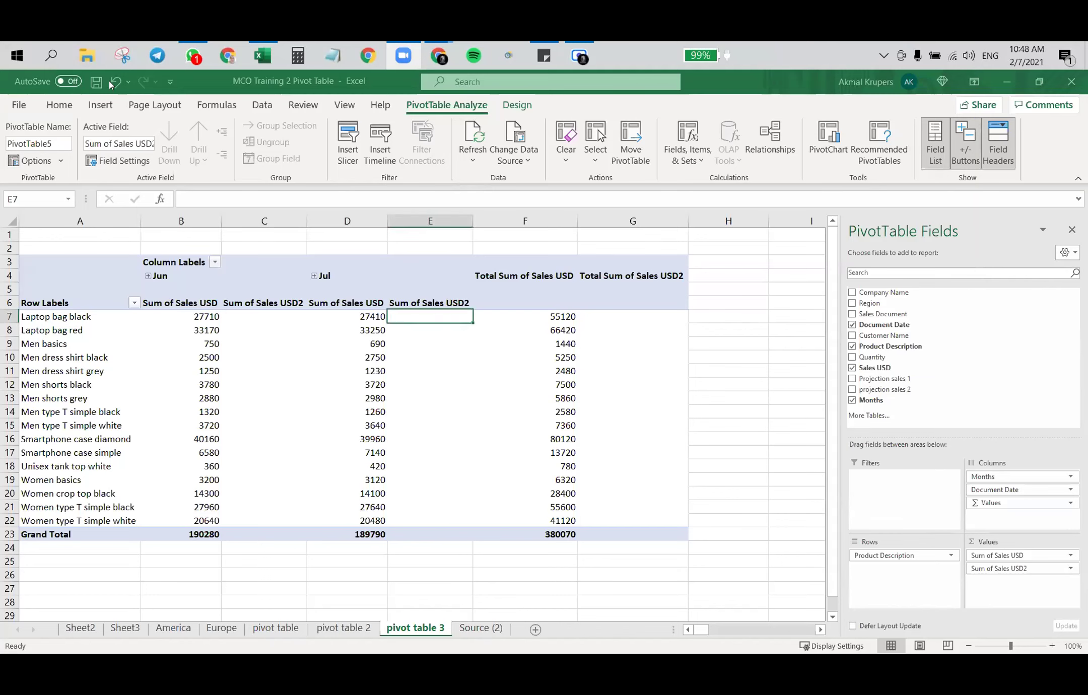
click(115, 82)
click(115, 81)
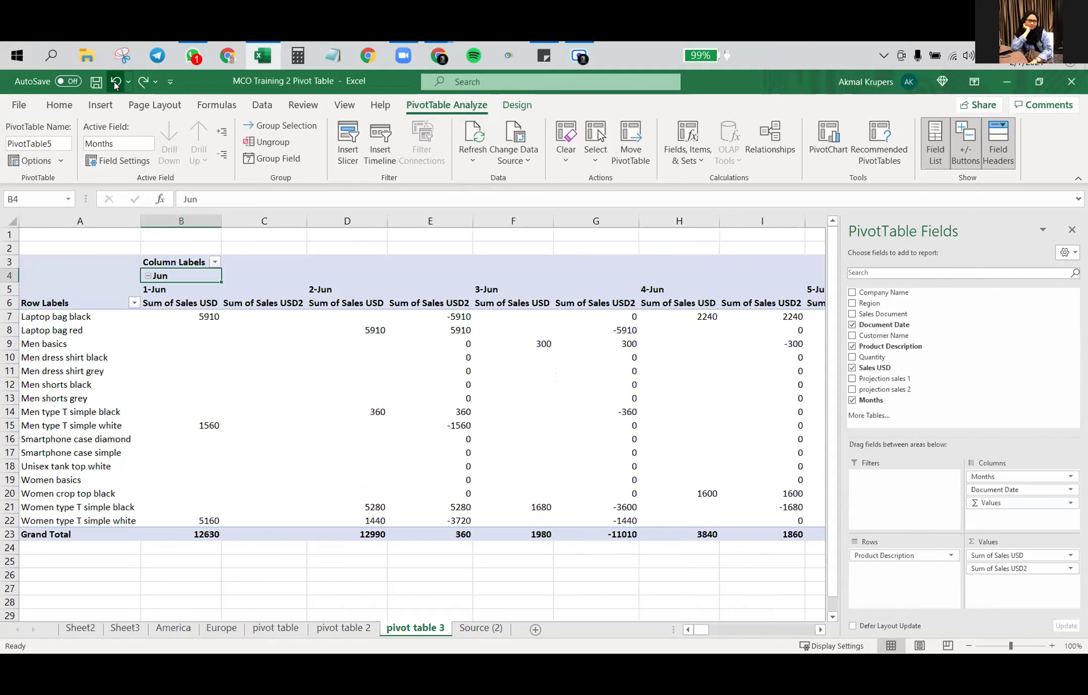
click(115, 84)
click(116, 84)
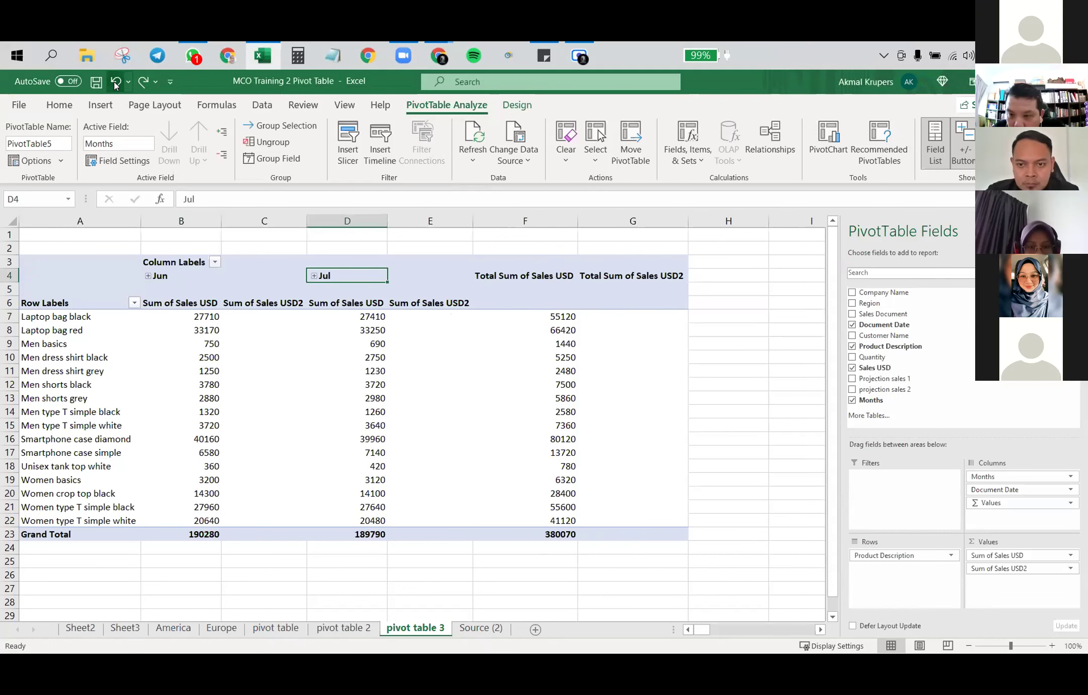
click(464, 318)
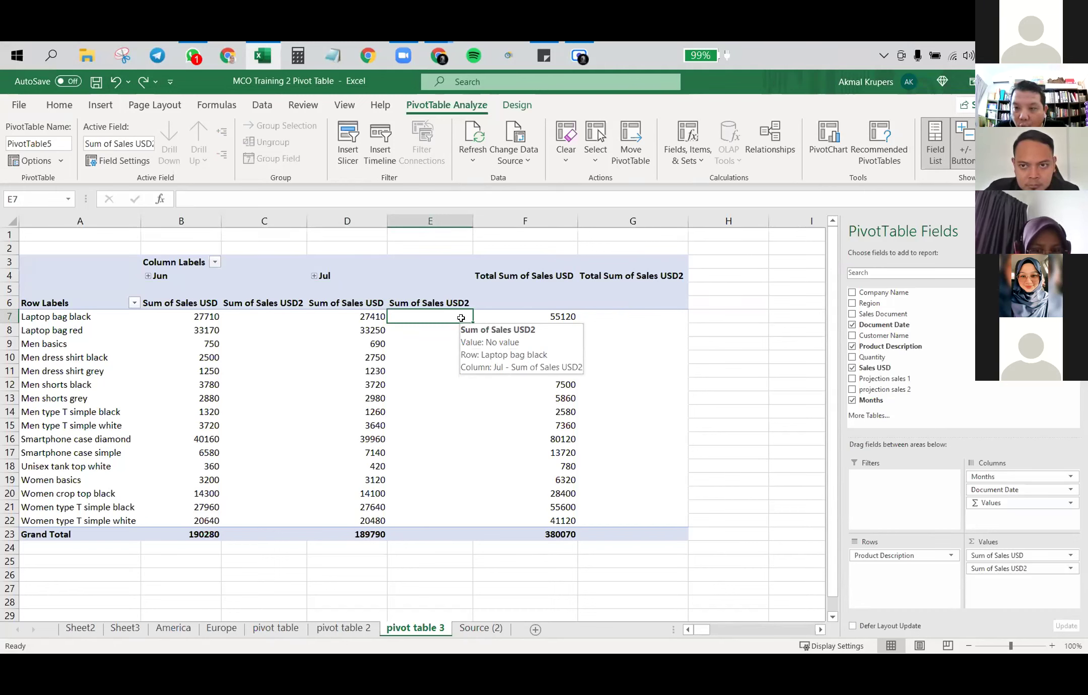
click(427, 301)
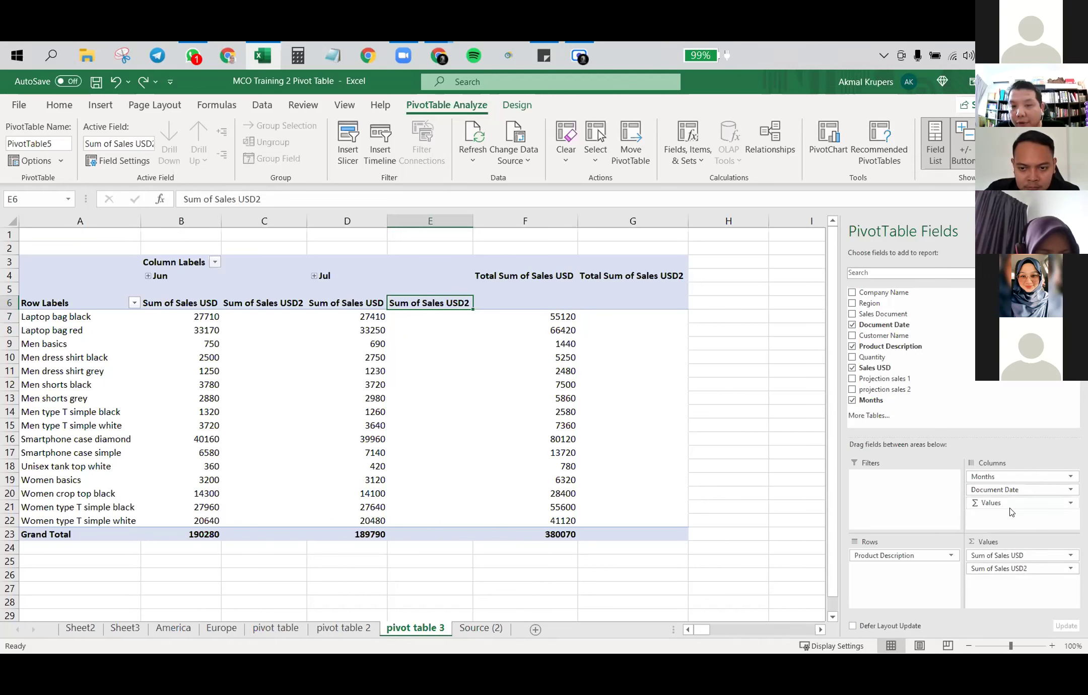
- Remove Document Date and Sum of Sales USD2 from the fields, then add Sales USD back to Values
mouse_move(1005, 490)
mouse_down()
mouse_move(748, 511)
mouse_move(734, 497)
mouse_up()
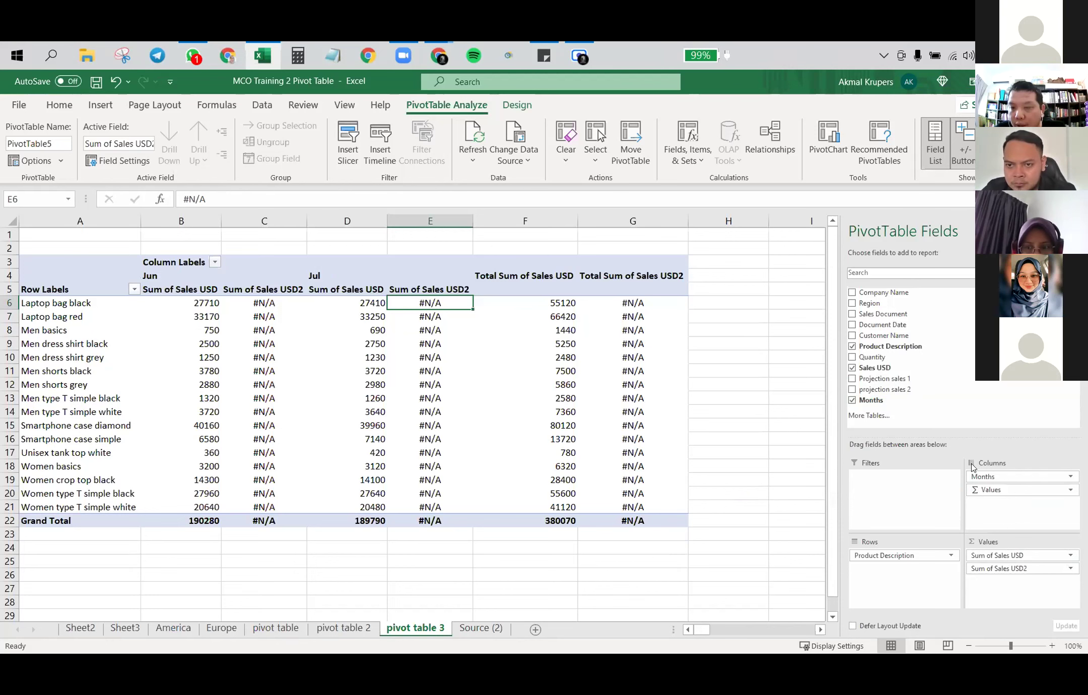
drag(1022, 568, 780, 539)
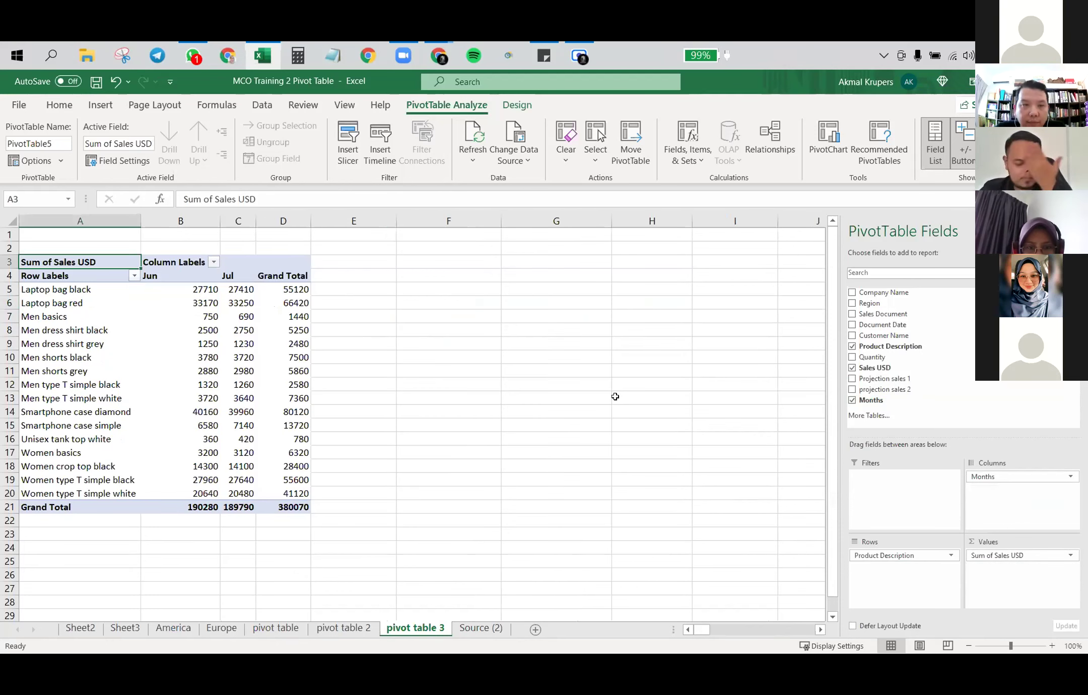
click(652, 290)
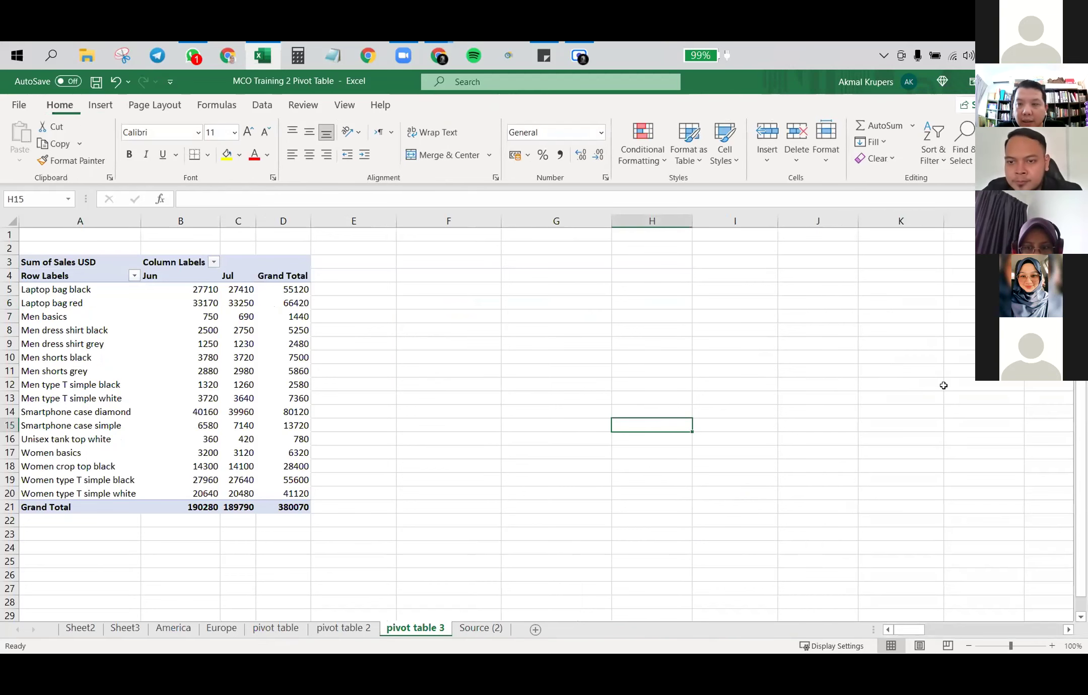
click(238, 330)
drag(876, 368, 1015, 569)
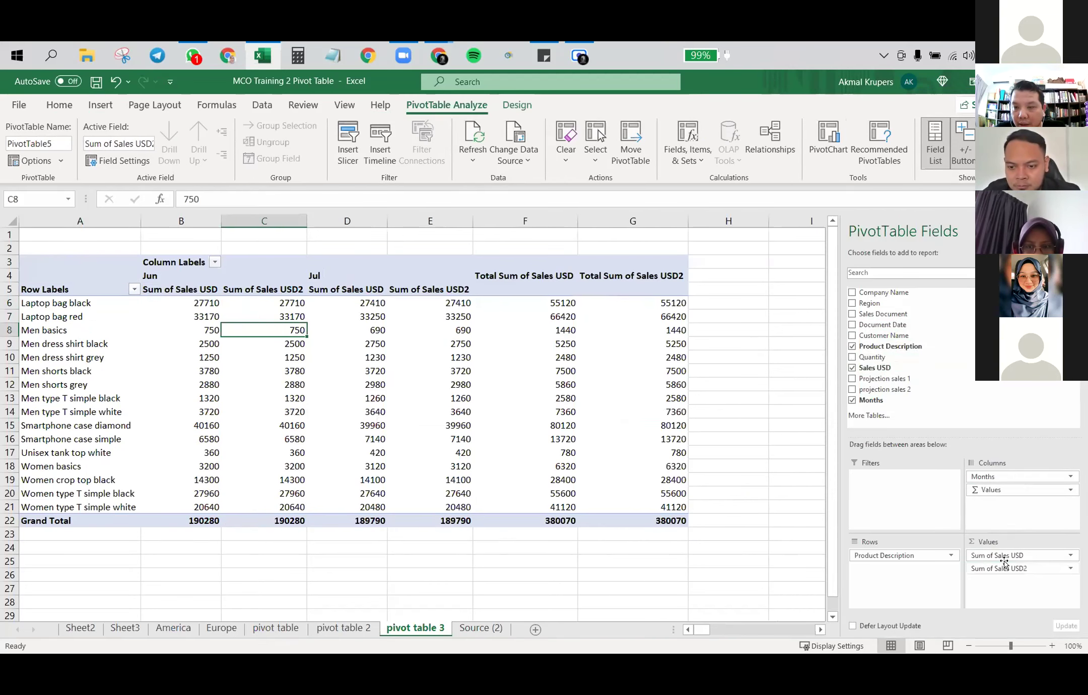
- Set the Jul Sum of Sales USD2 values to Difference From Months, base item (previous)
click(432, 300)
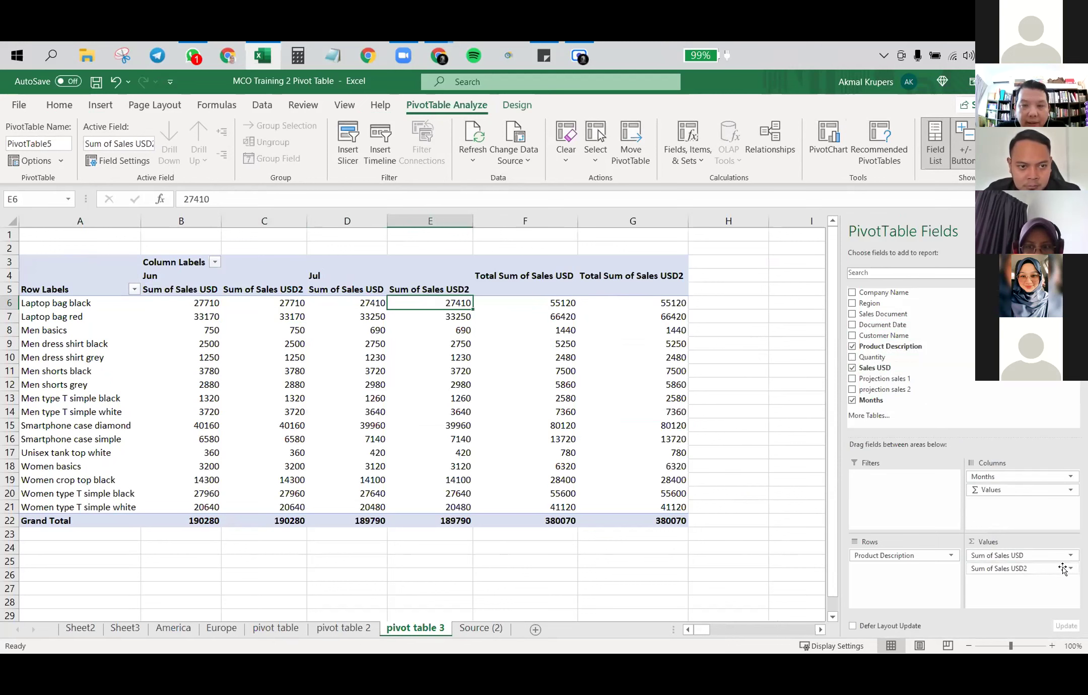
right_click(456, 304)
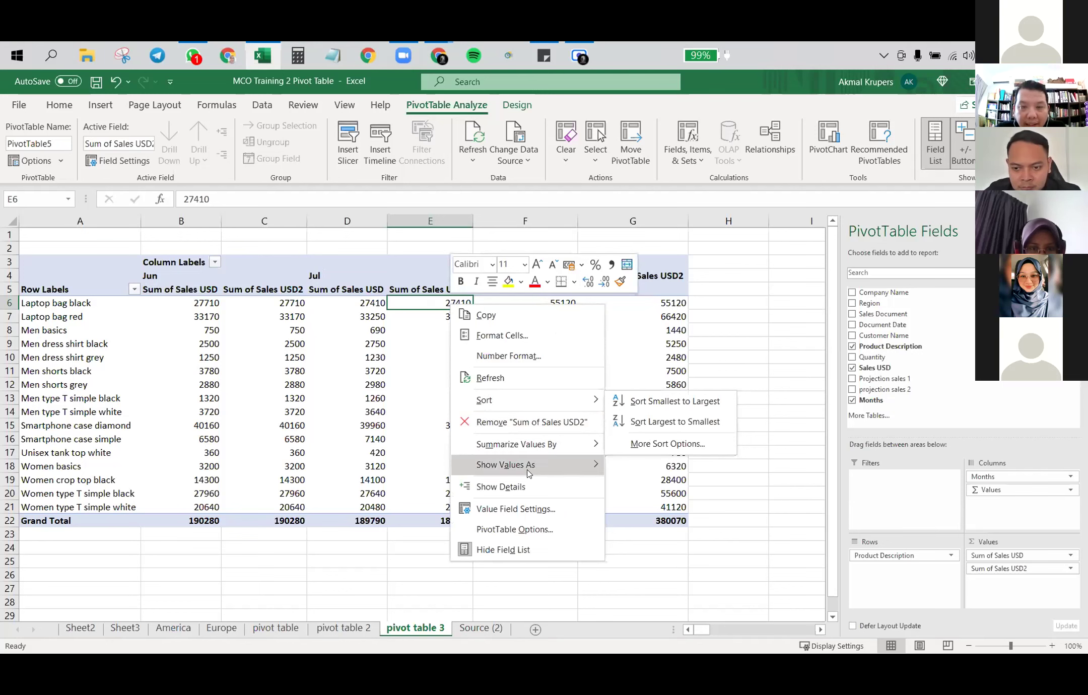
mouse_move(526, 465)
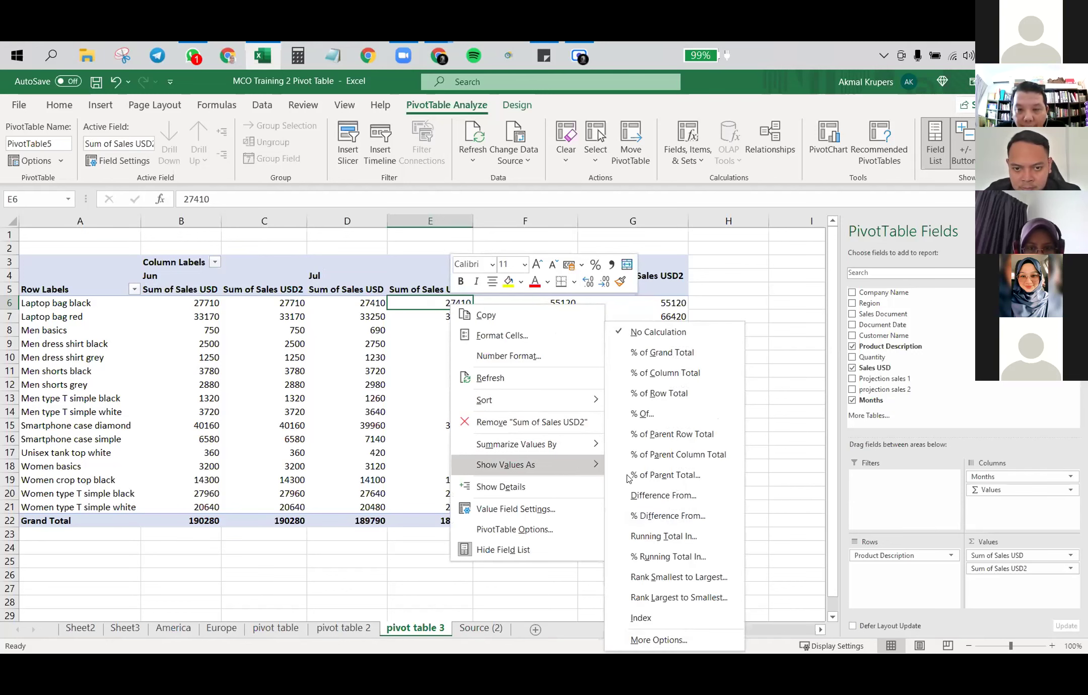
click(687, 495)
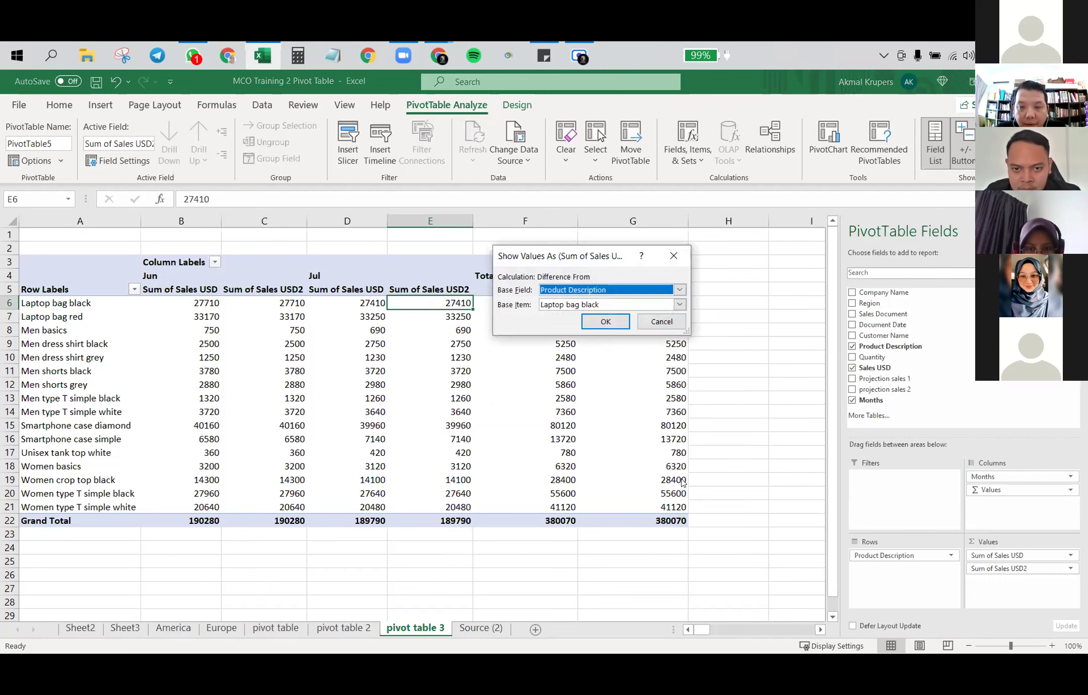
click(679, 295)
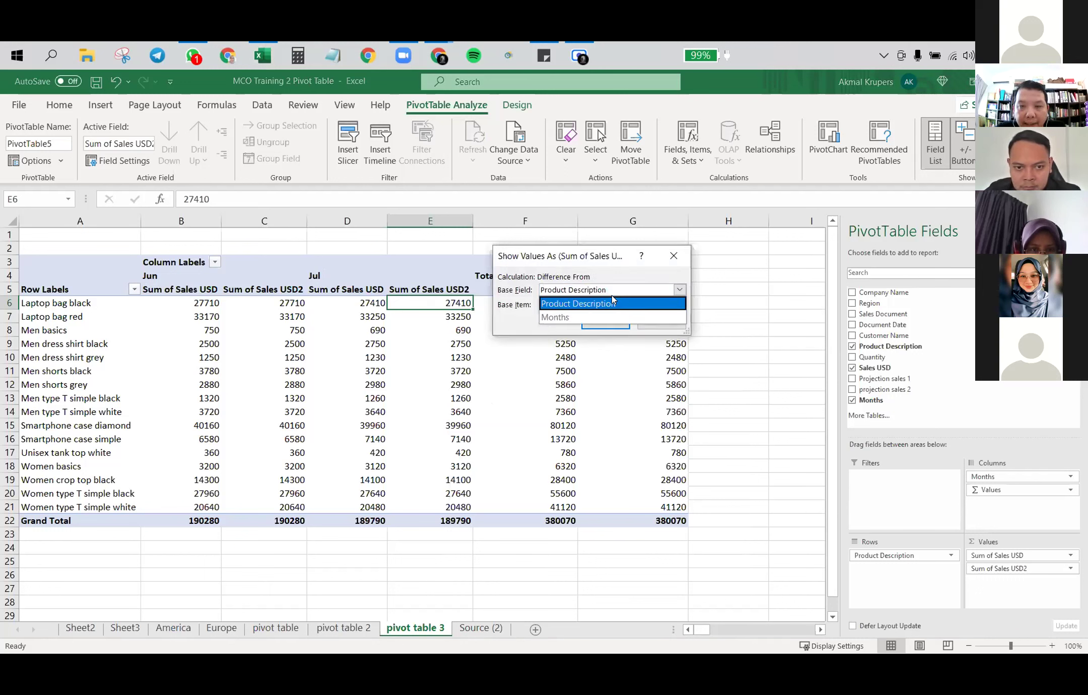
click(608, 315)
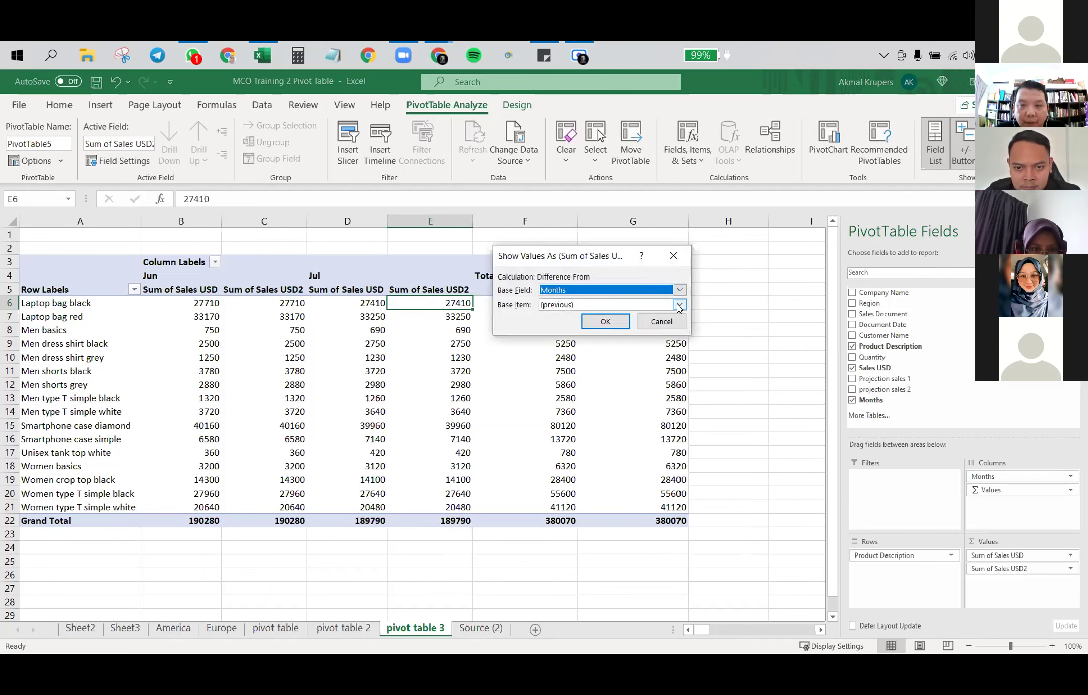
click(604, 322)
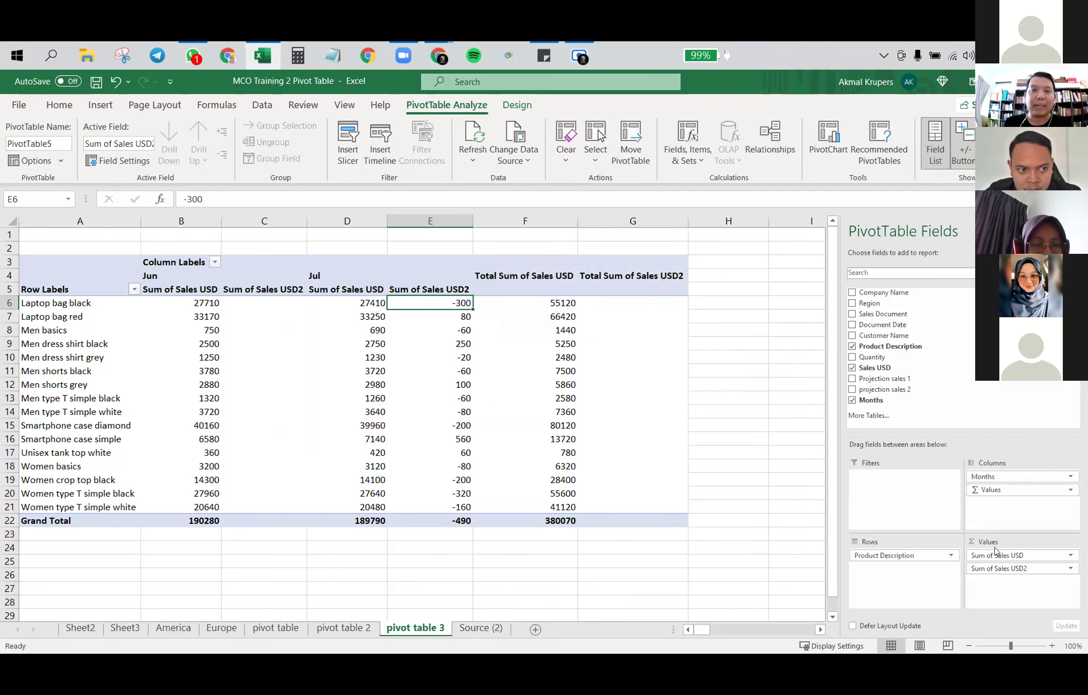
- Open the Months field's Field Settings and cancel without changes
click(1025, 479)
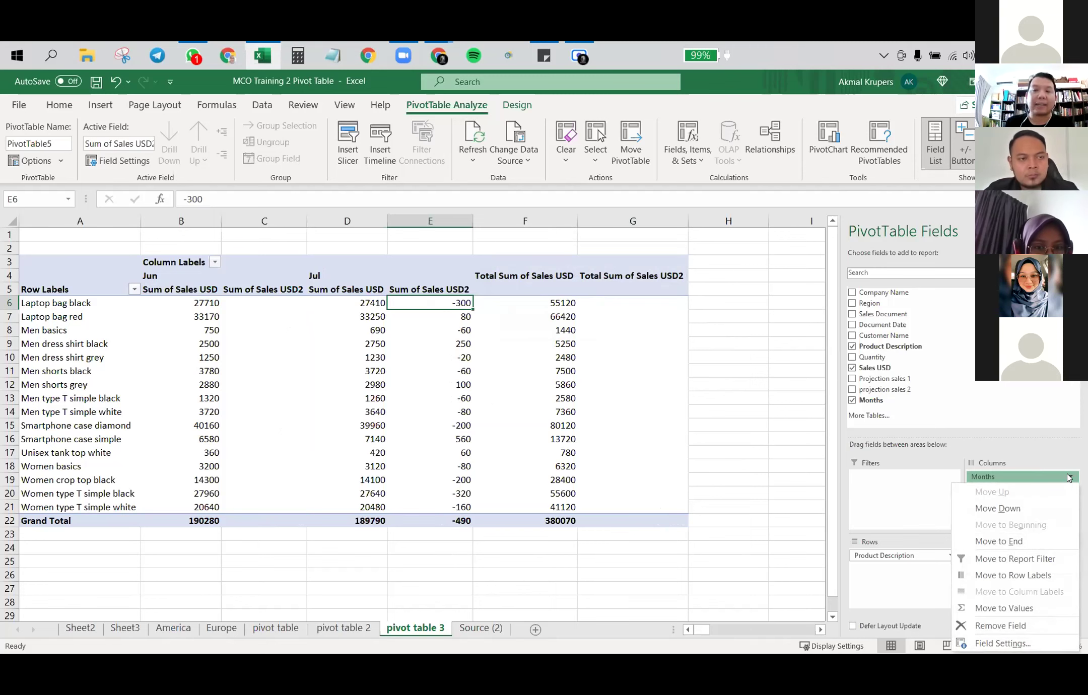
click(1002, 643)
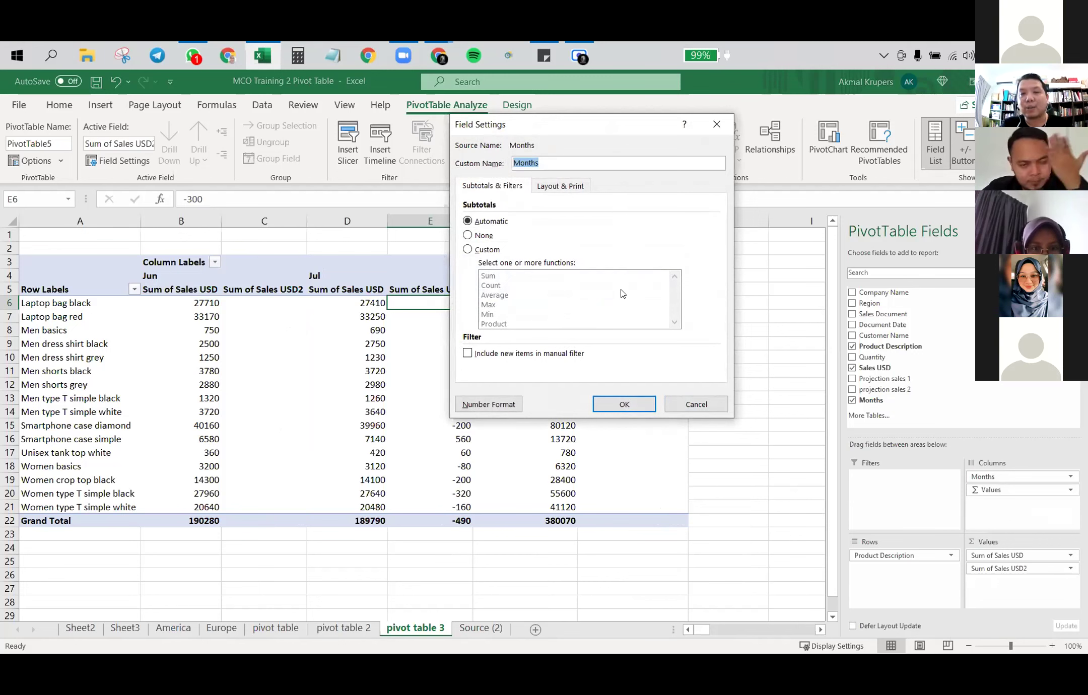
click(690, 403)
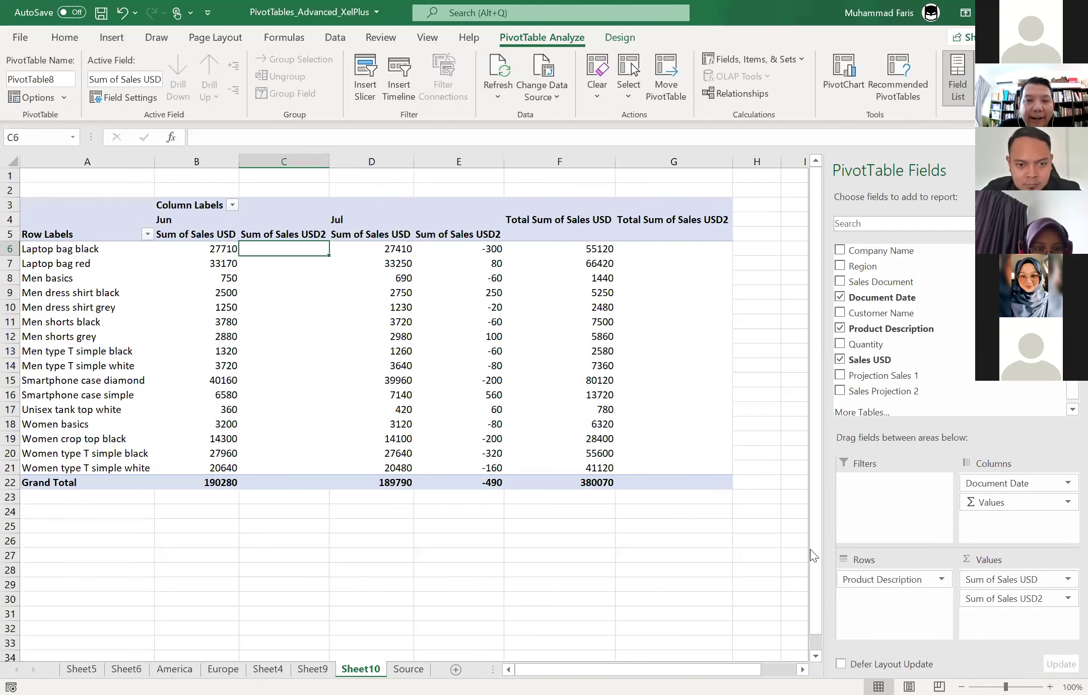
- Select the Laptop bag black July difference in E6 and bring up its number format settings
click(438, 277)
click(462, 252)
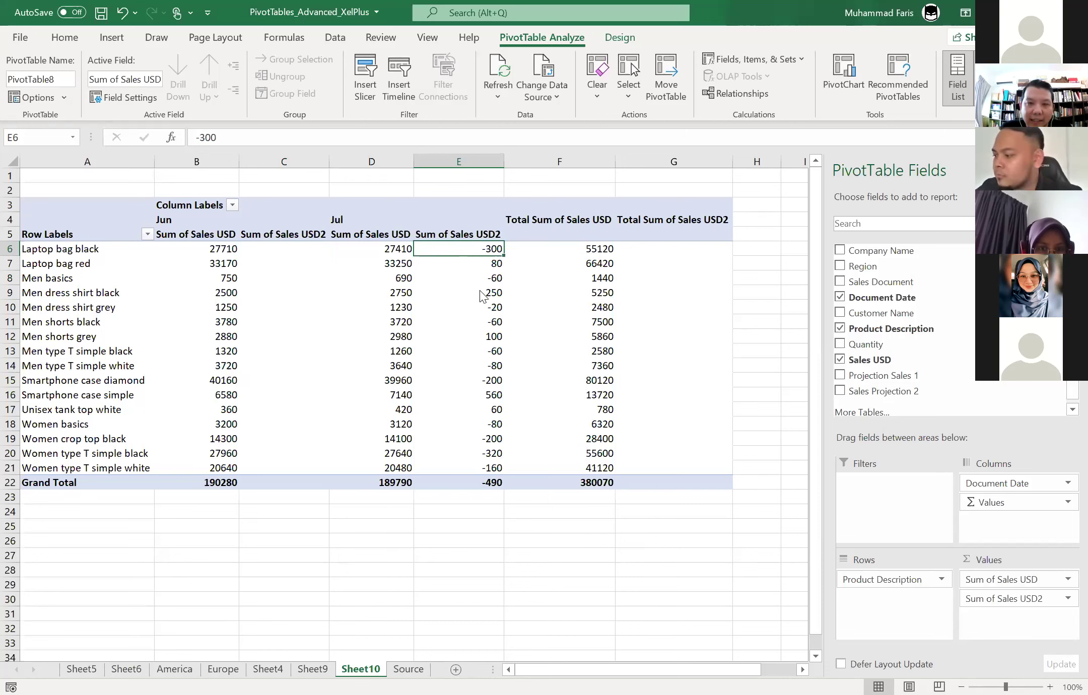
right_click(471, 249)
key(Escape)
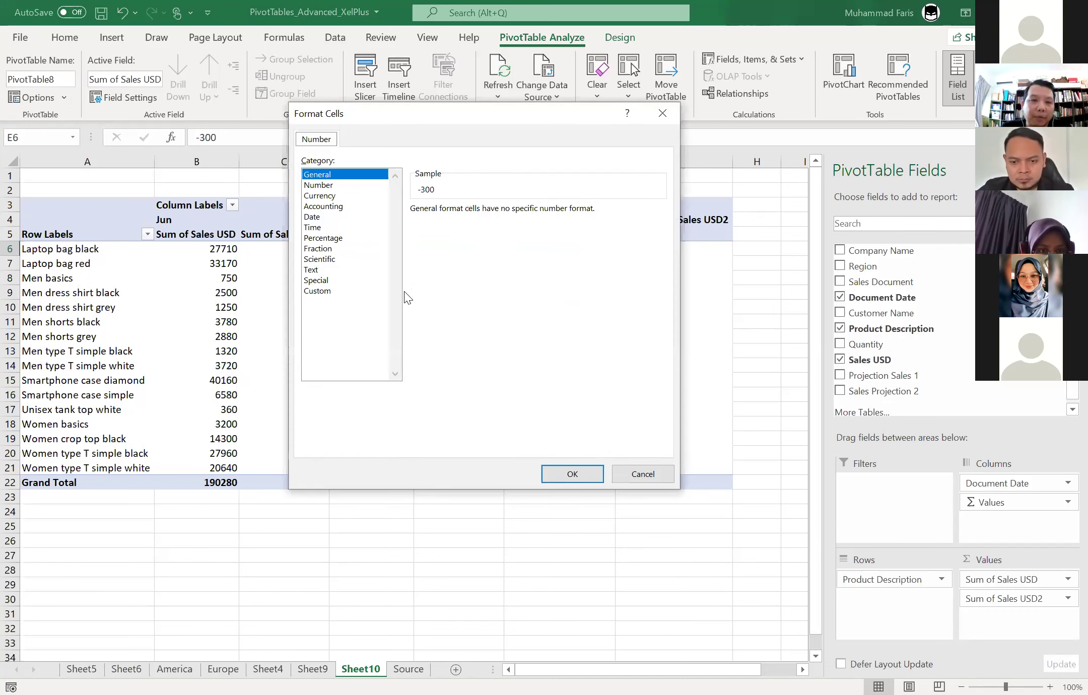
- Switch to the Custom category and empty the Type code, briefly trying heart symbols first
click(338, 291)
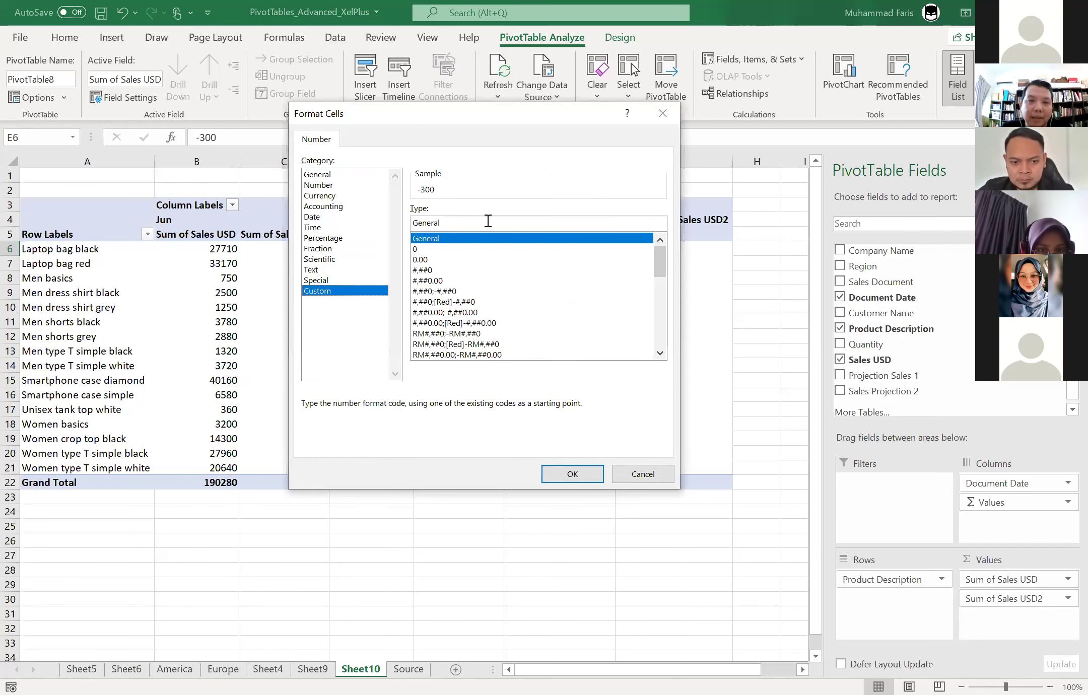
key(BackSpace)
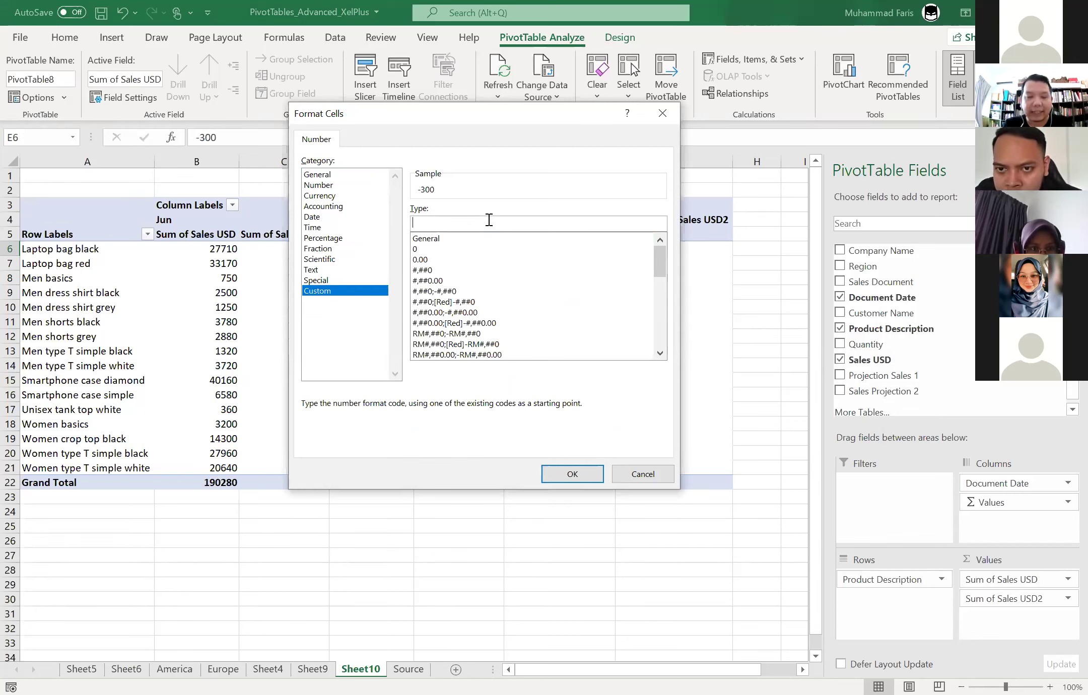
click(530, 115)
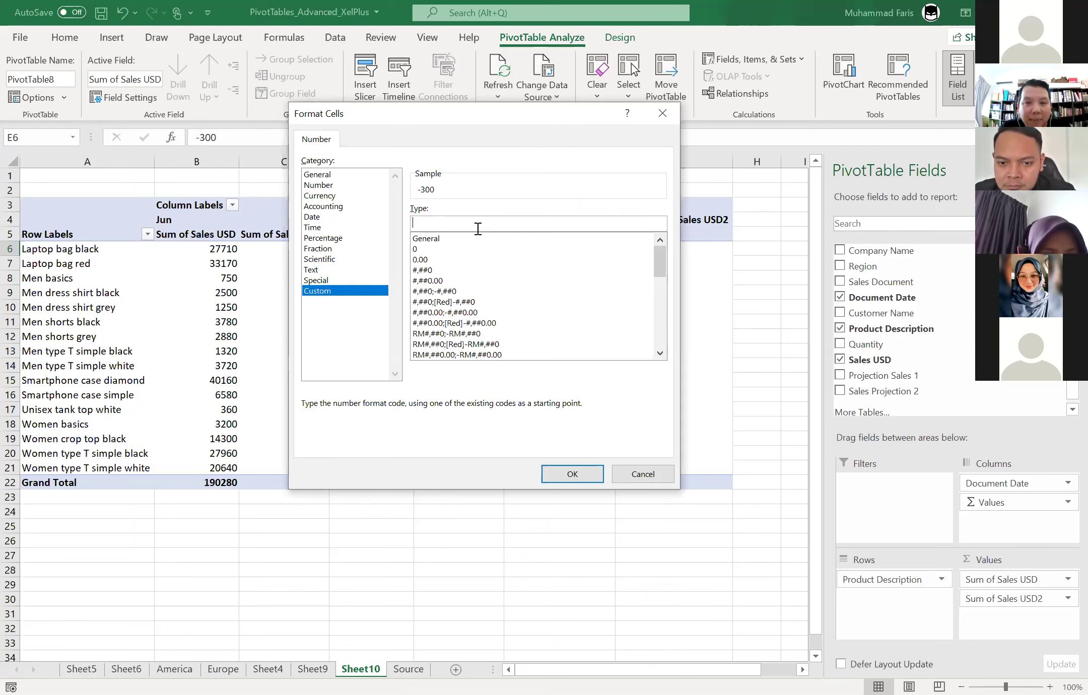
text(♡)
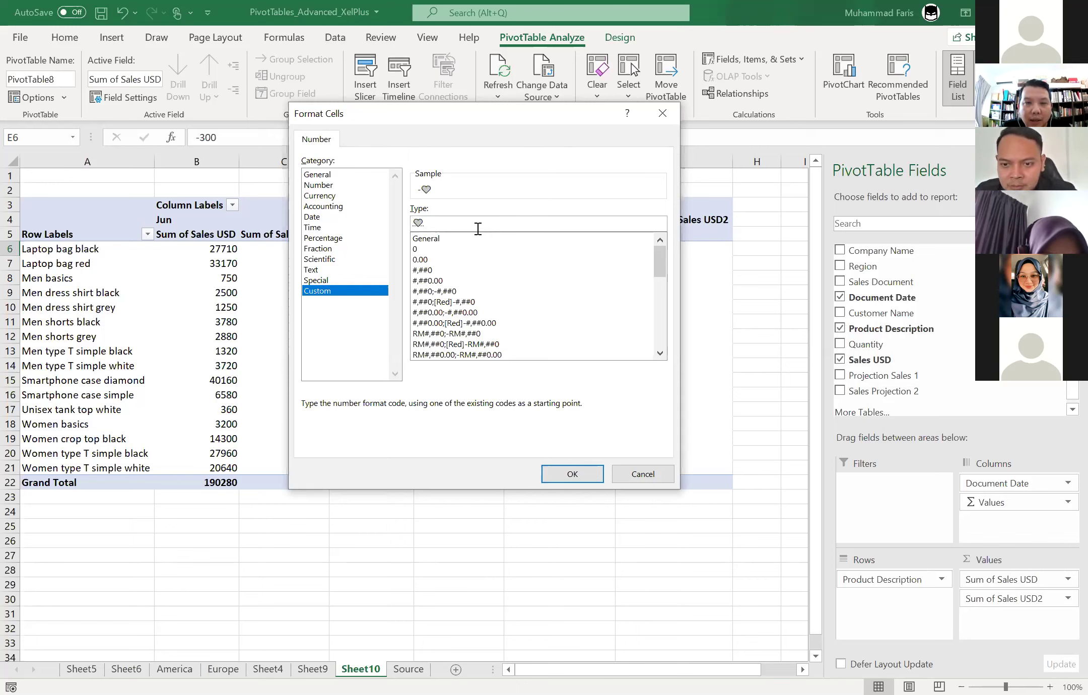
text(♡)
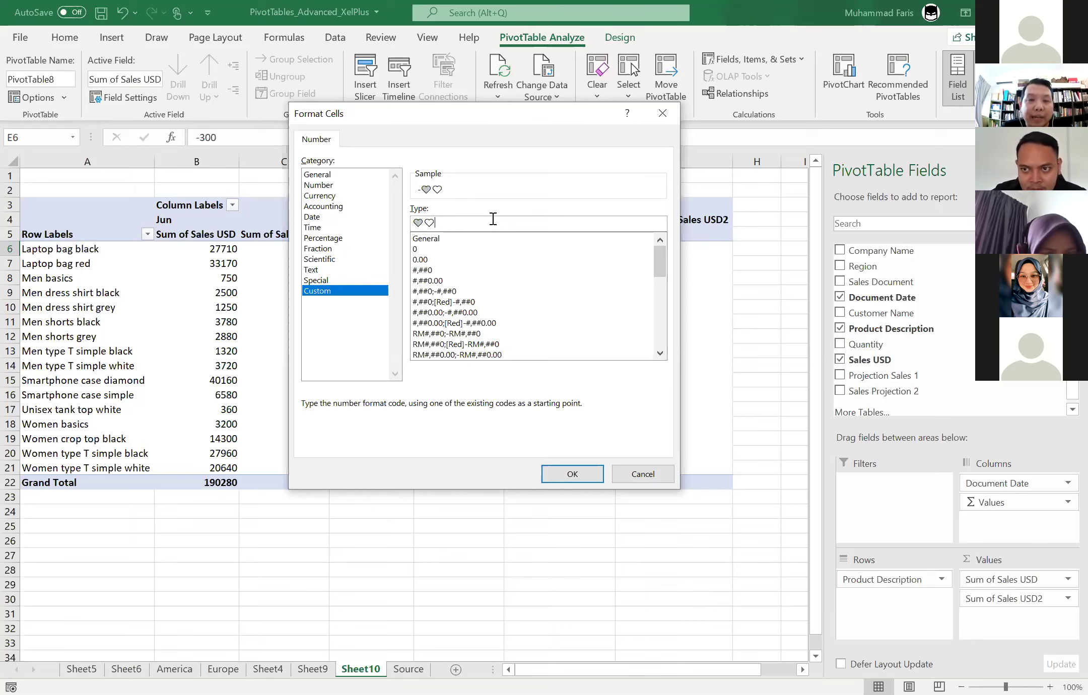
key(BackSpace)
key(BackSpace)
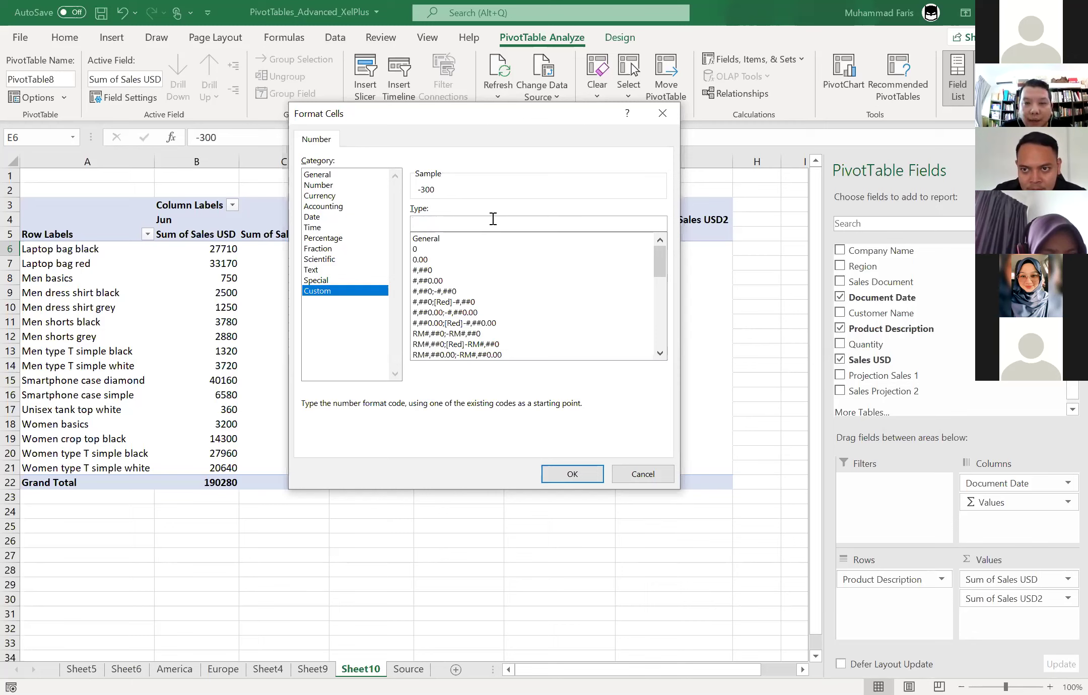
- Build and apply the custom format [Green]▲;[Red]▼ to the July differences
text(arro)
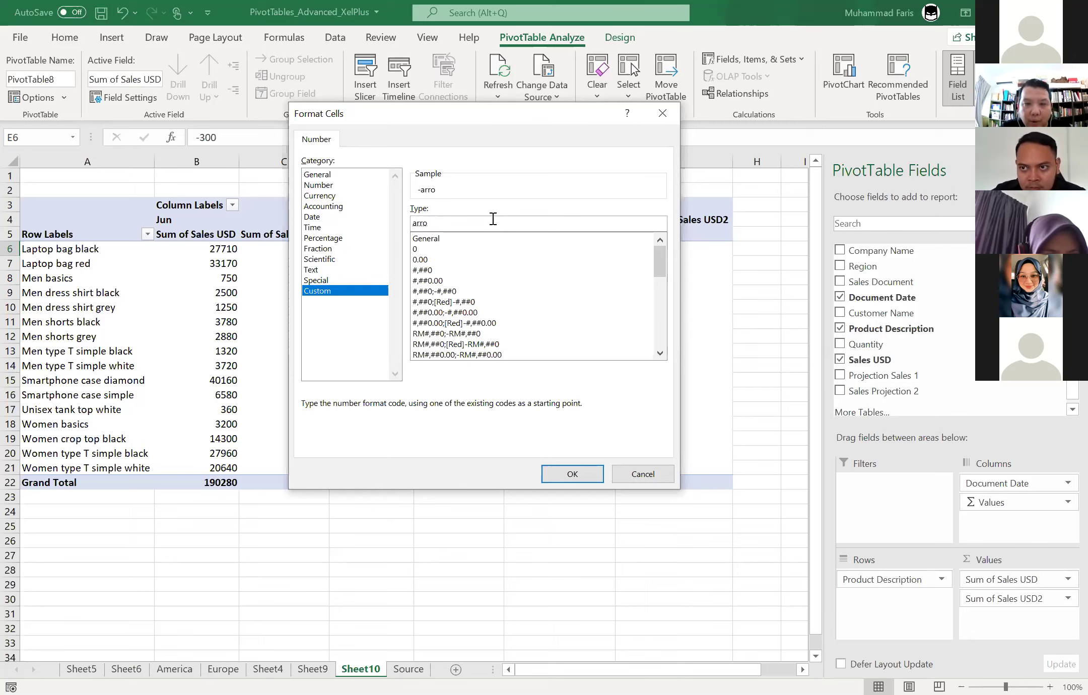
key(Return)
text(▼)
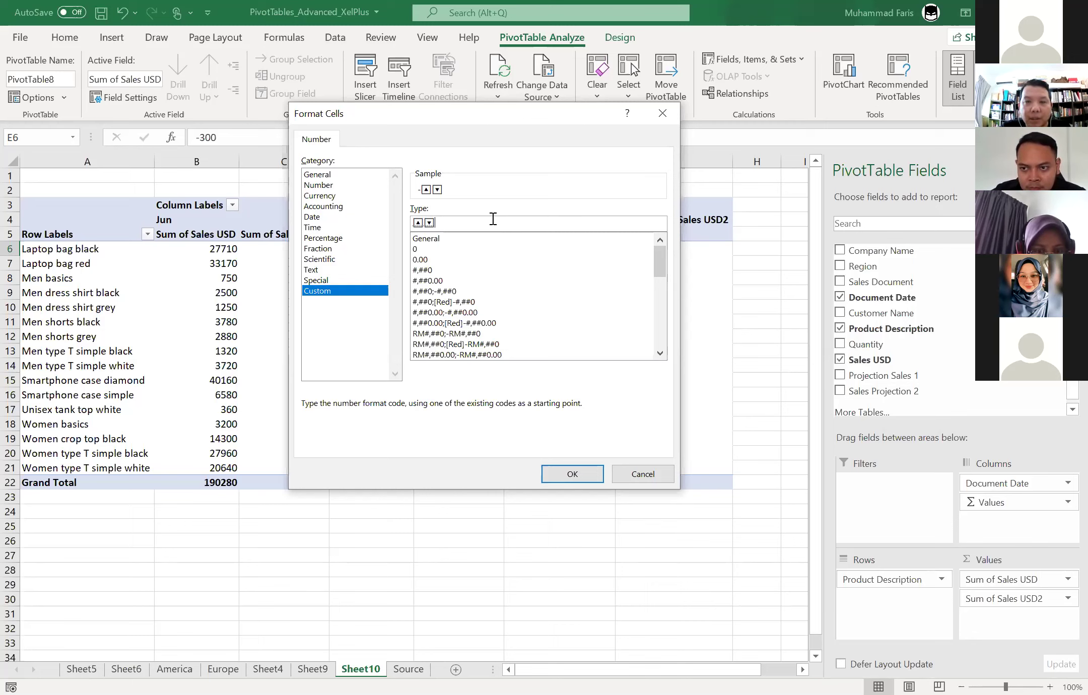
click(417, 222)
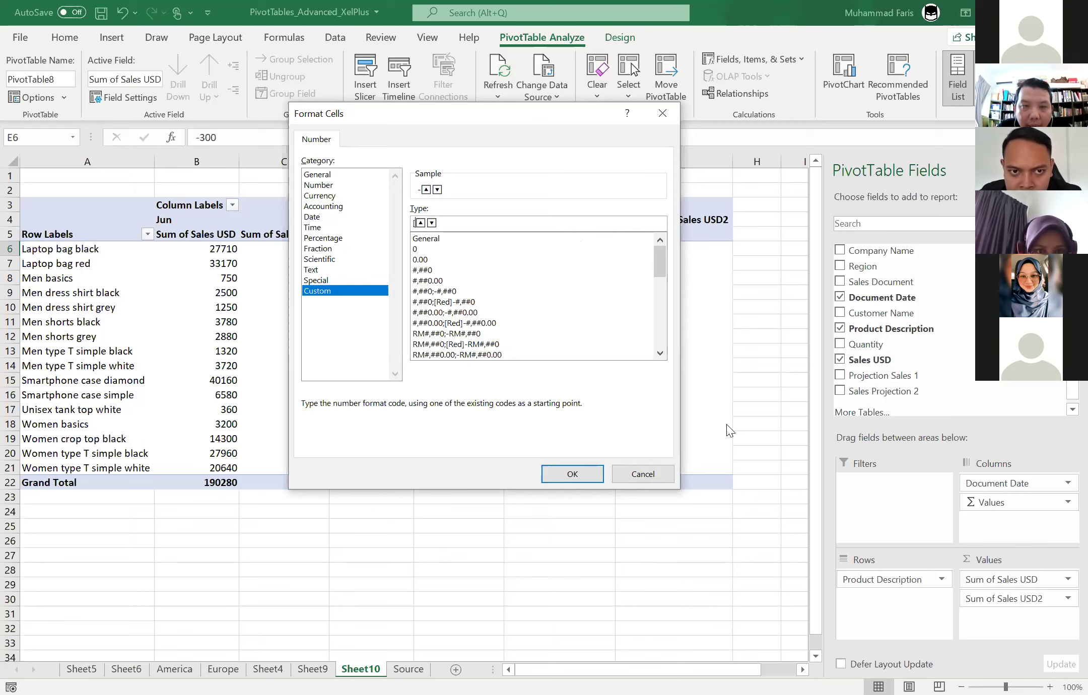
text(green)
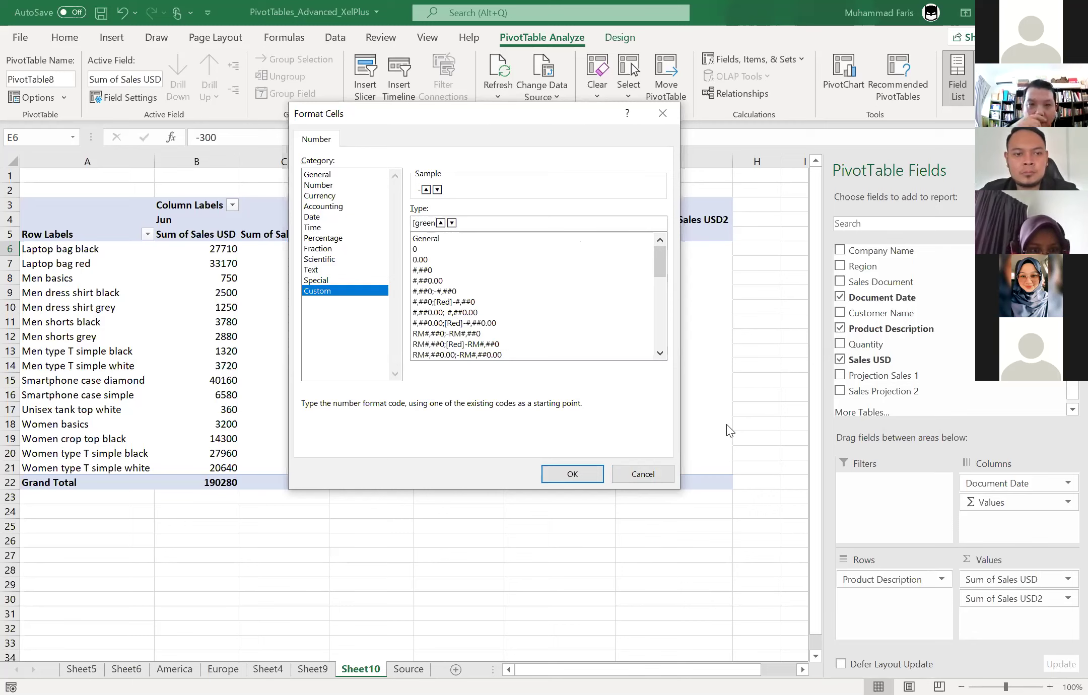
text(])
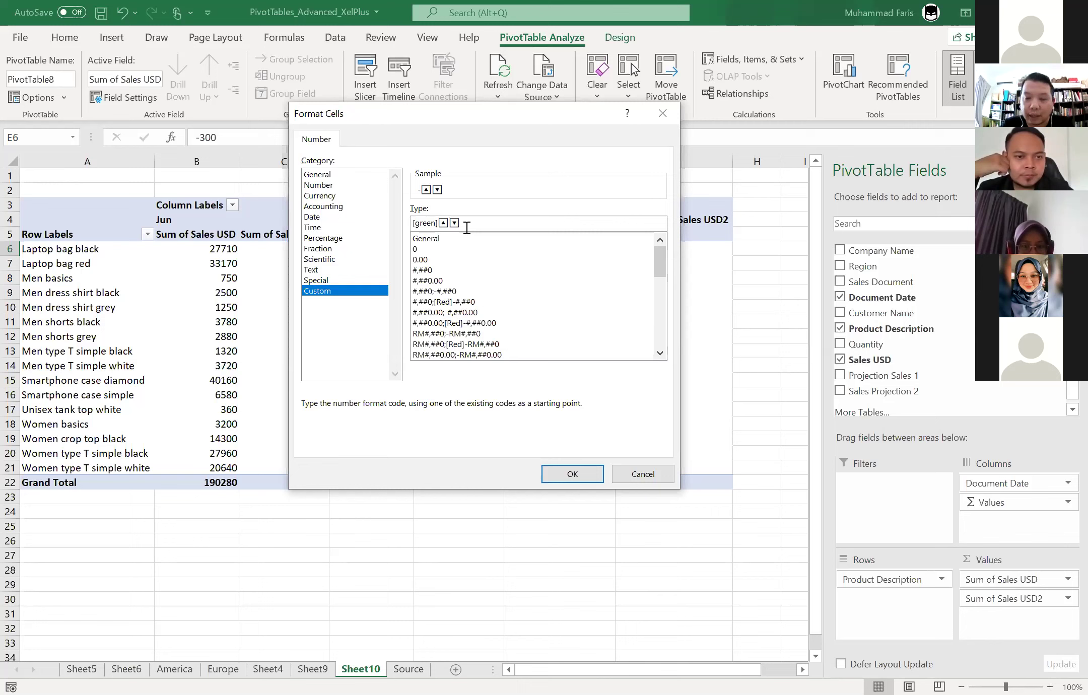
text(:)
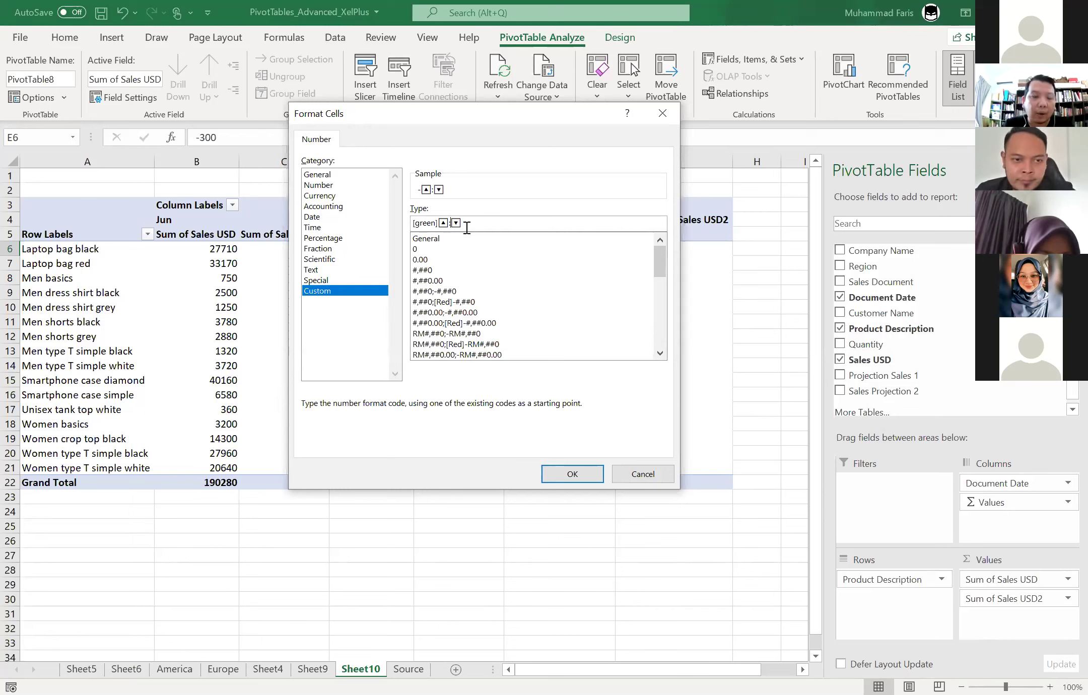
key(BackSpace)
text(;)
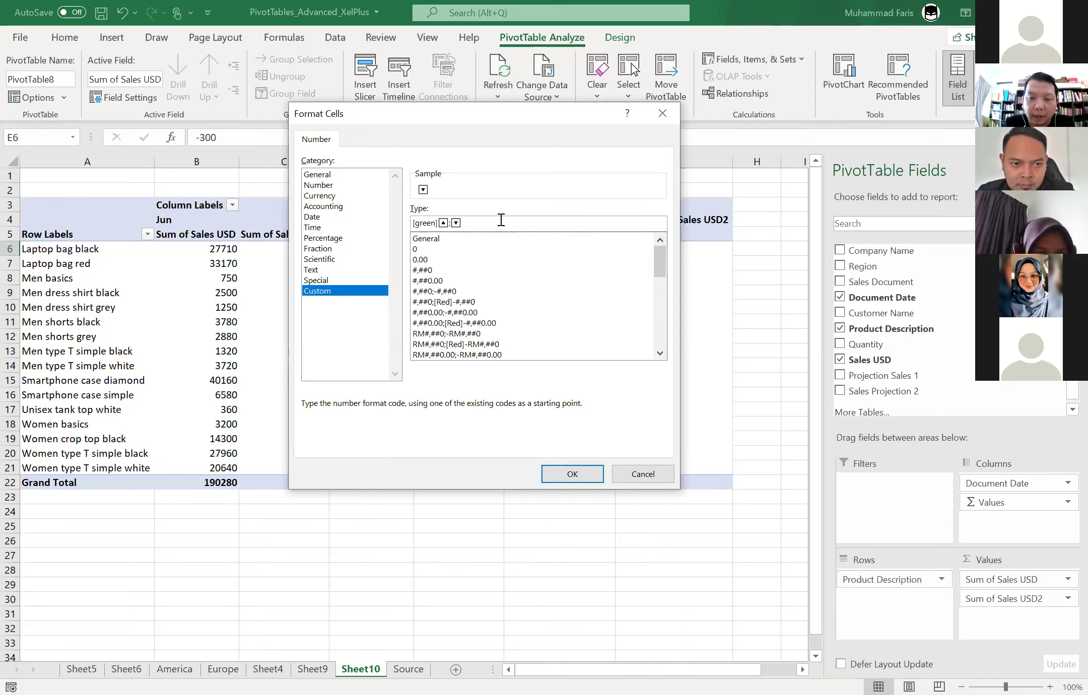
text([)
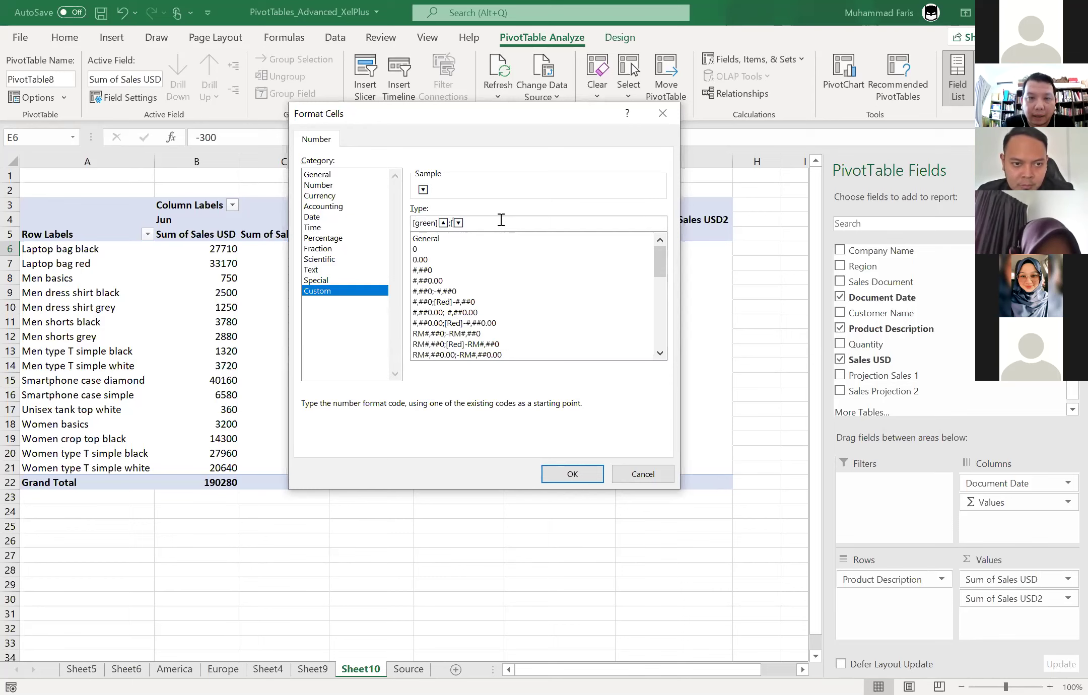
text(red])
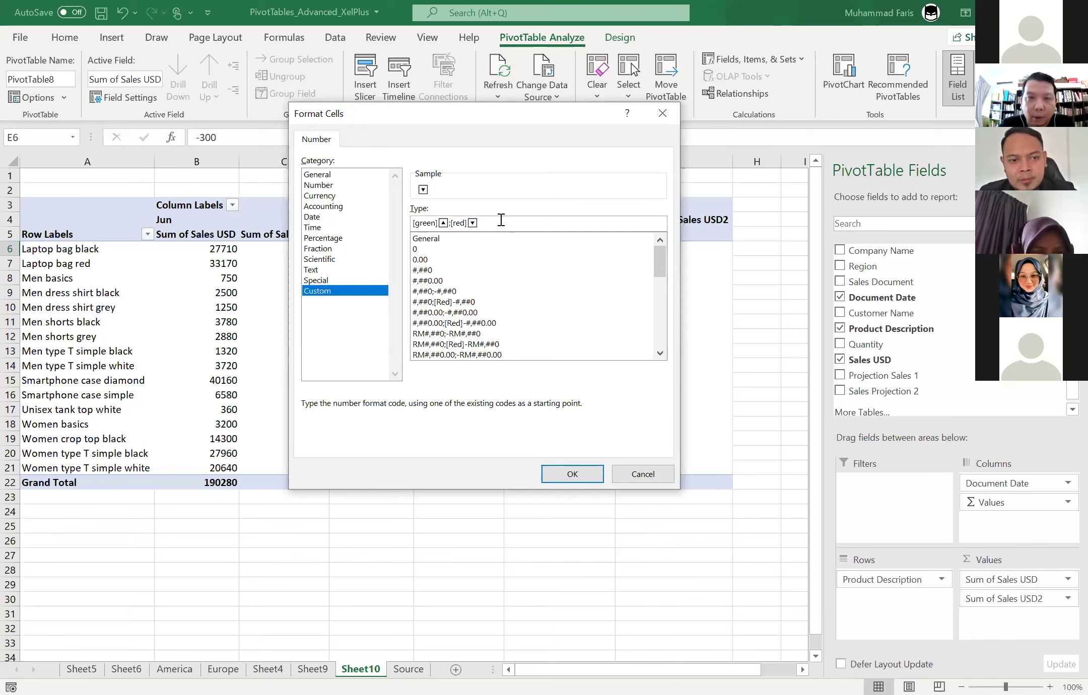
click(573, 474)
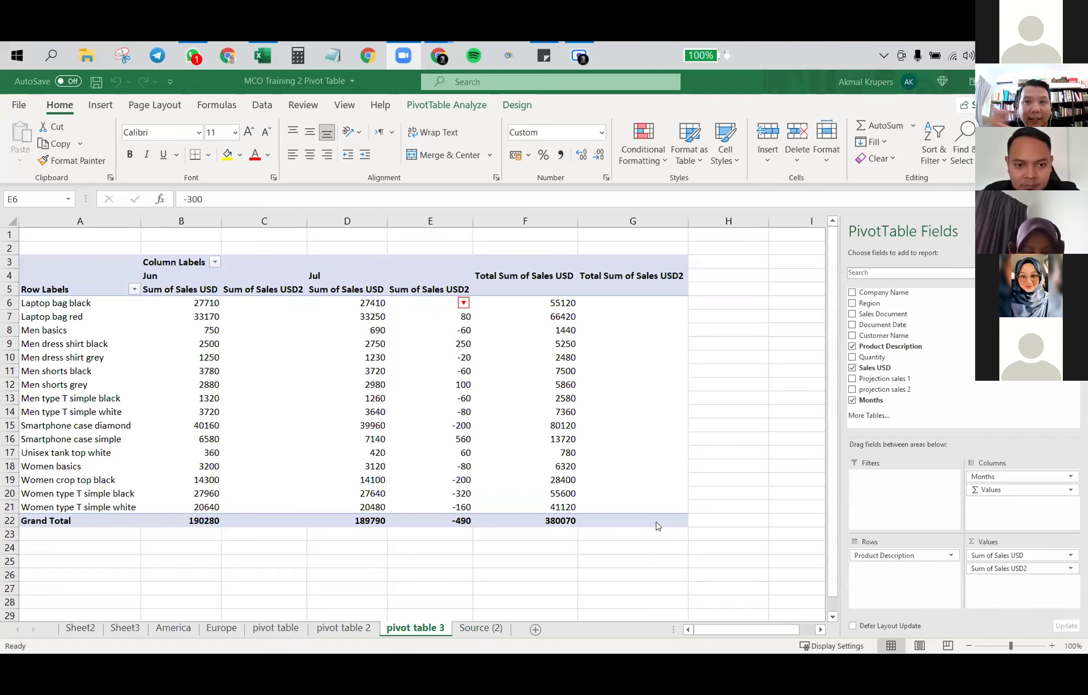
- Delete the arrow format code from E6 so plain differences like -300 and 80 return
click(440, 303)
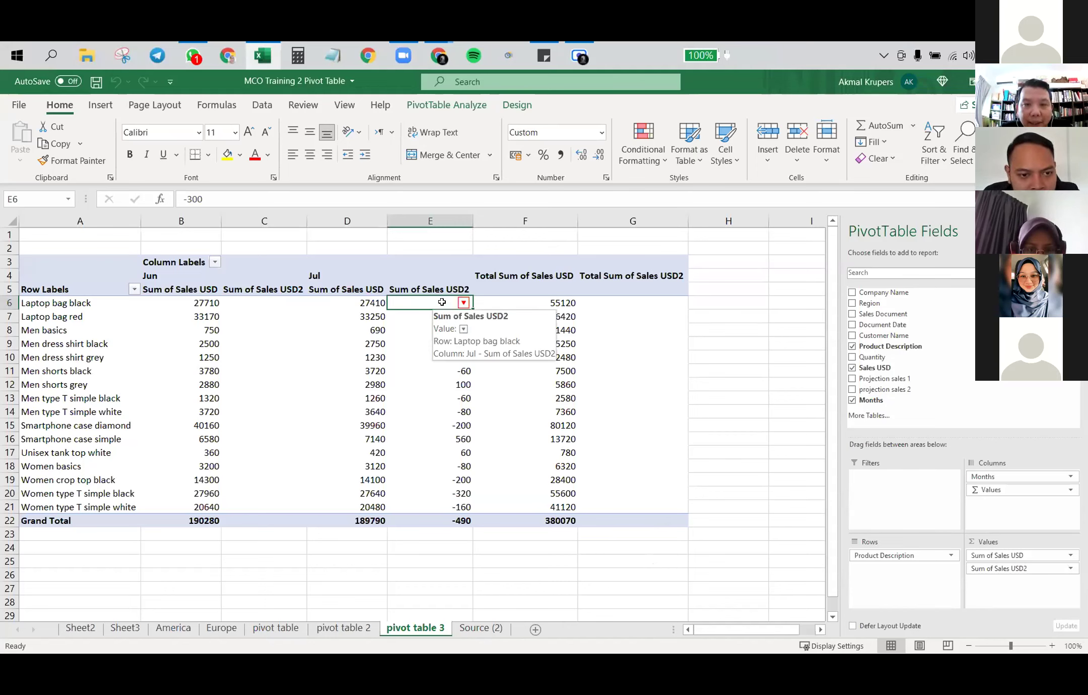
right_click(436, 302)
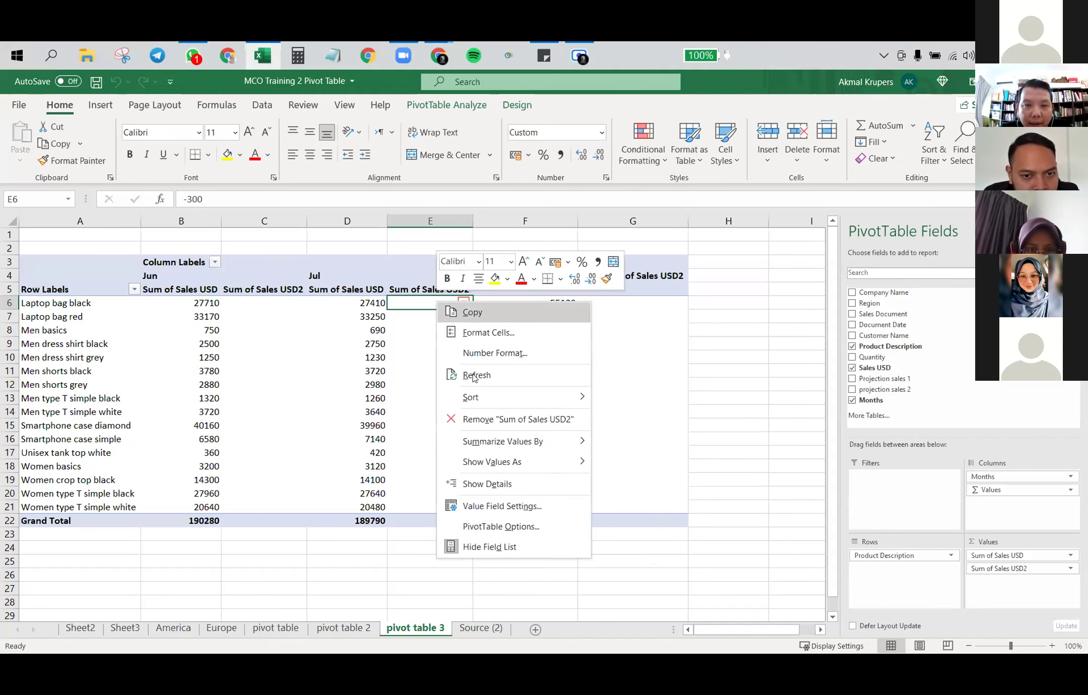
click(489, 332)
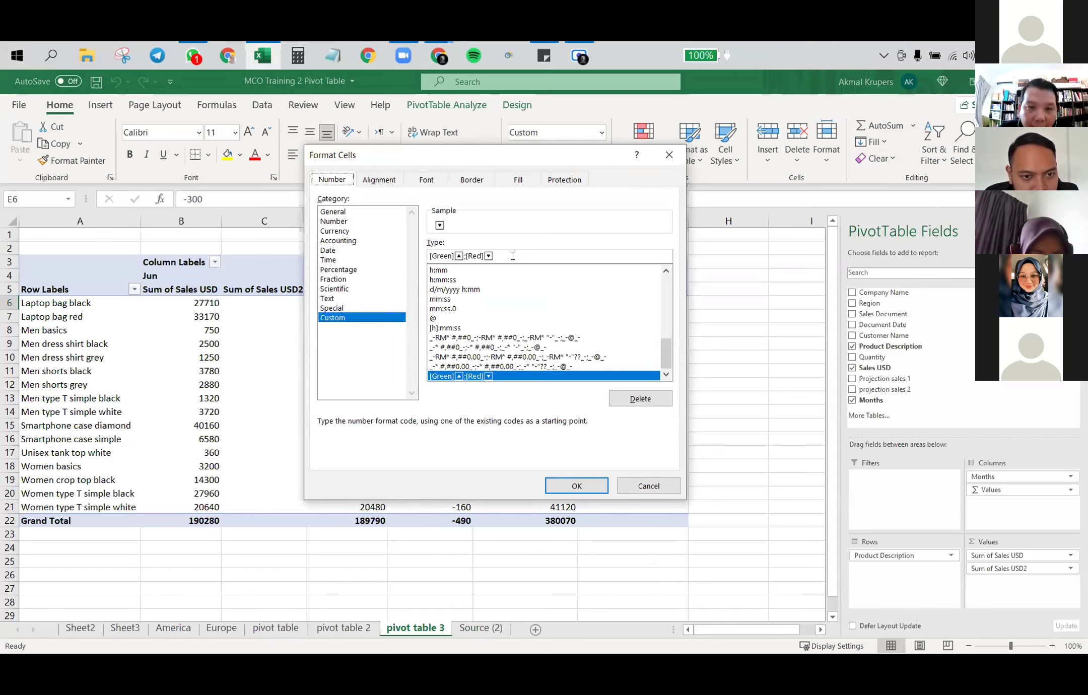
drag(514, 257, 390, 261)
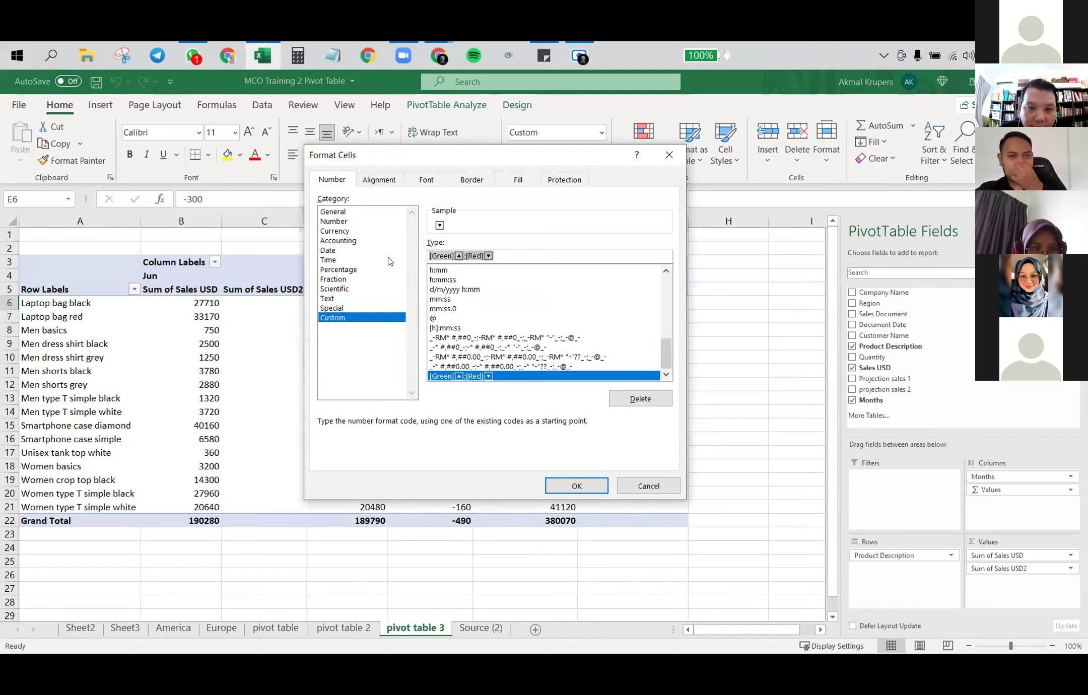
key(BackSpace)
click(576, 485)
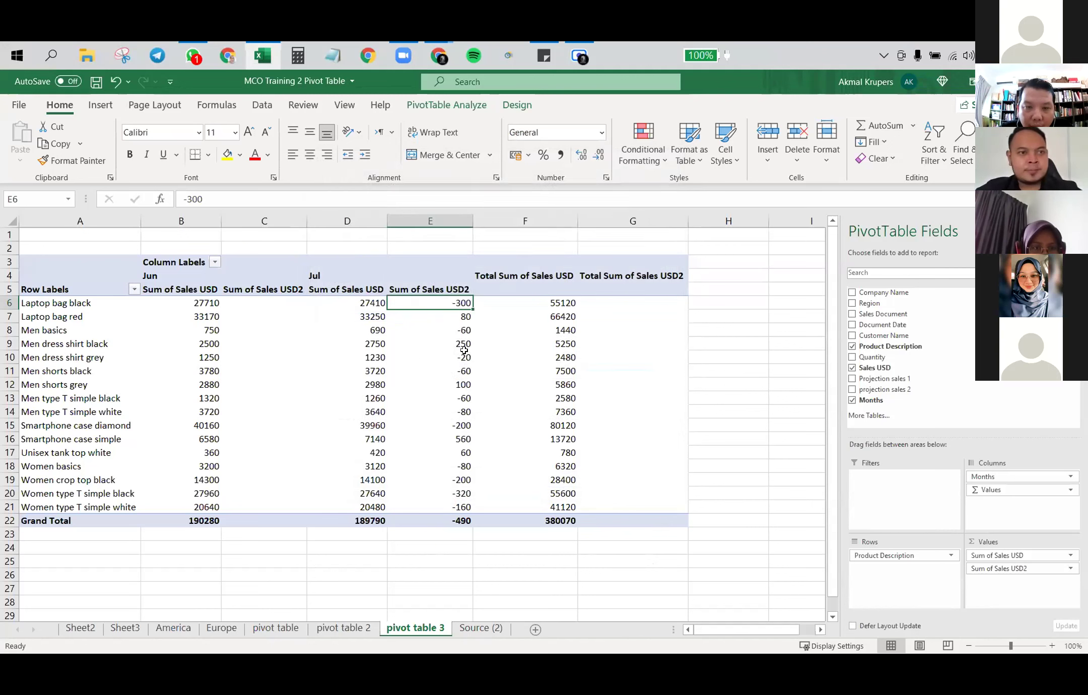
click(506, 331)
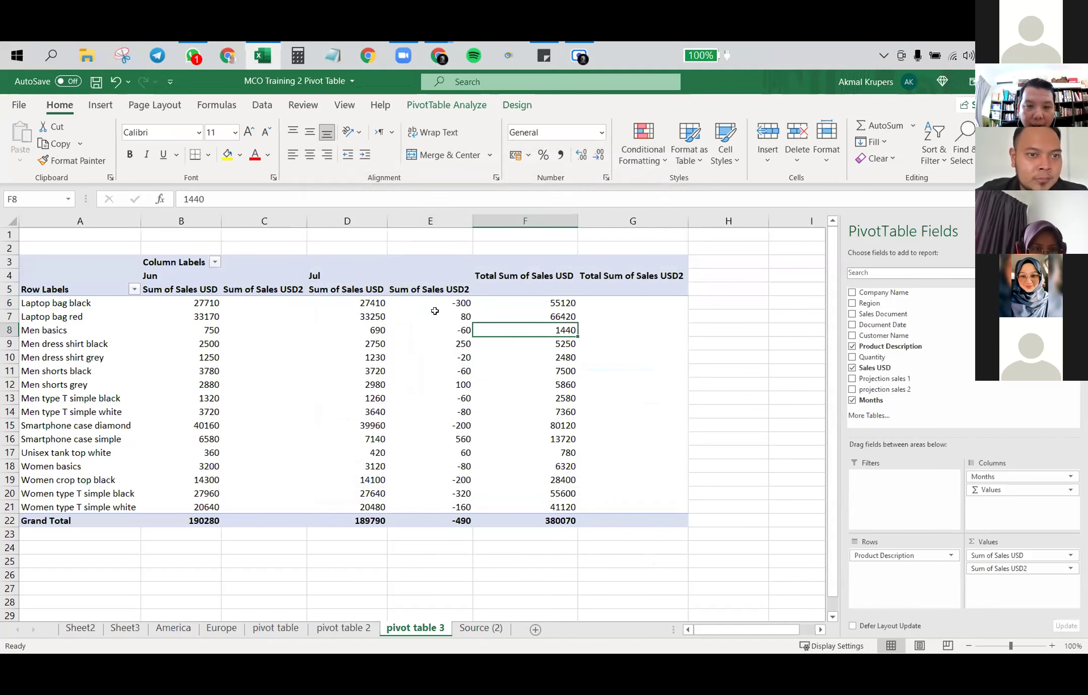
mouse_move(433, 303)
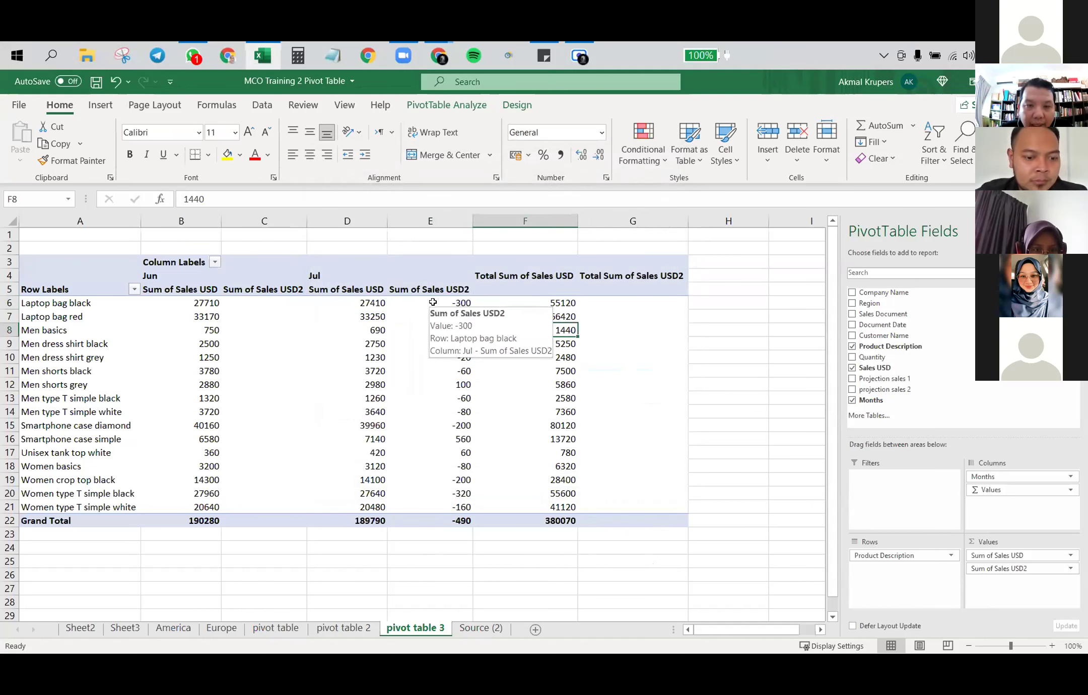
- Reopen Format Cells for E6 on the Custom category with the General code cleared
right_click(433, 302)
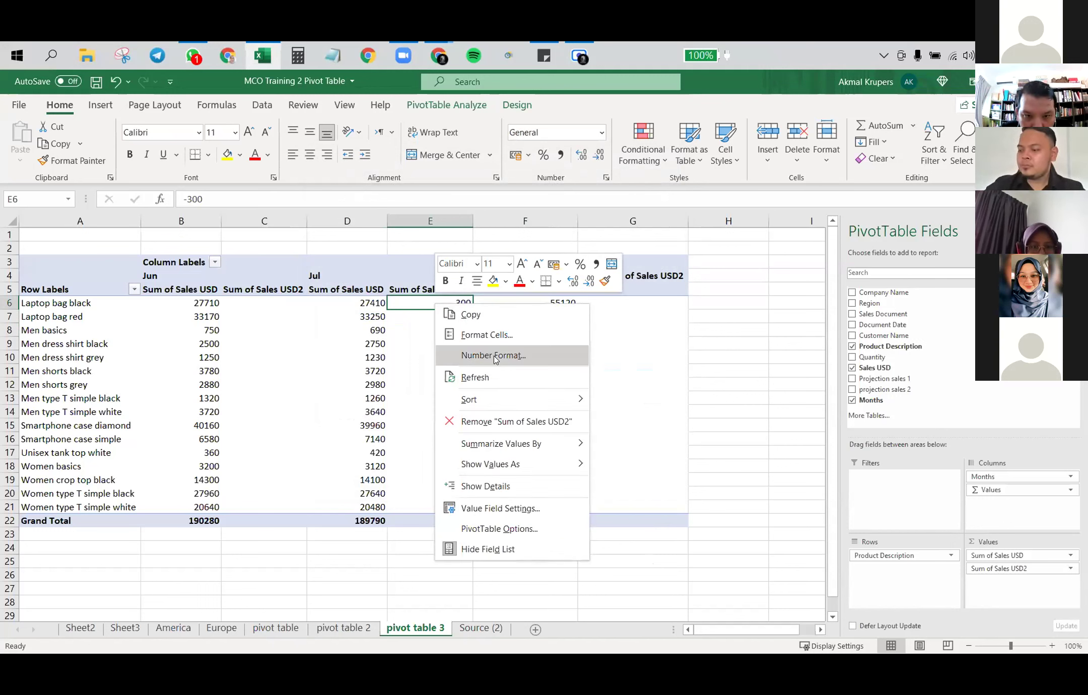
click(494, 356)
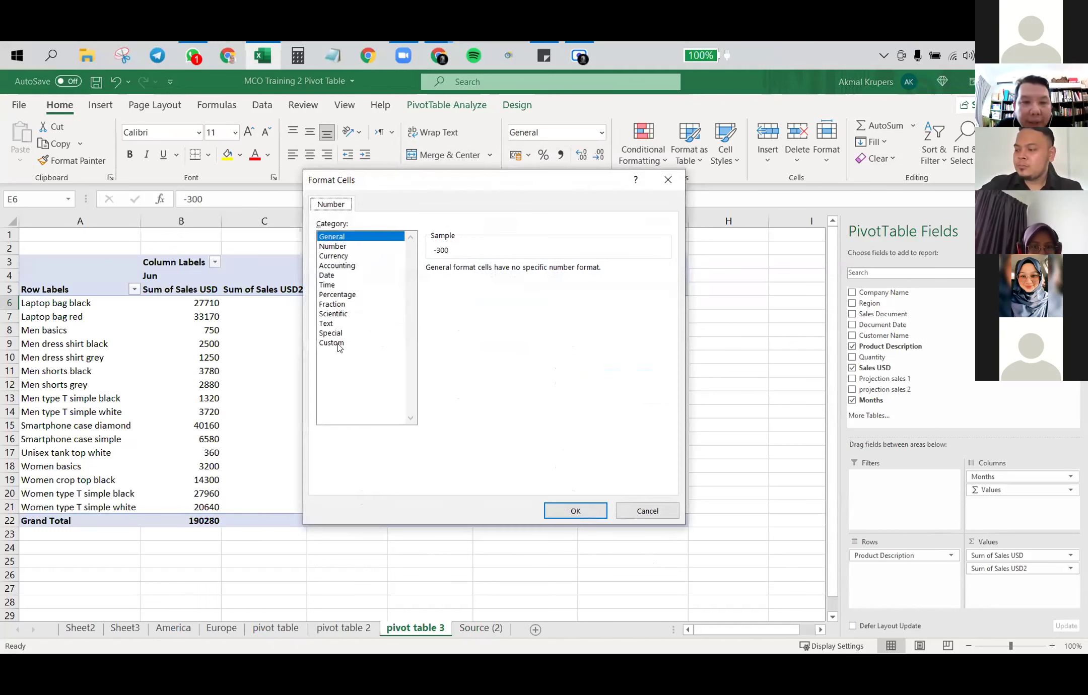
click(332, 344)
key(ctrl+a)
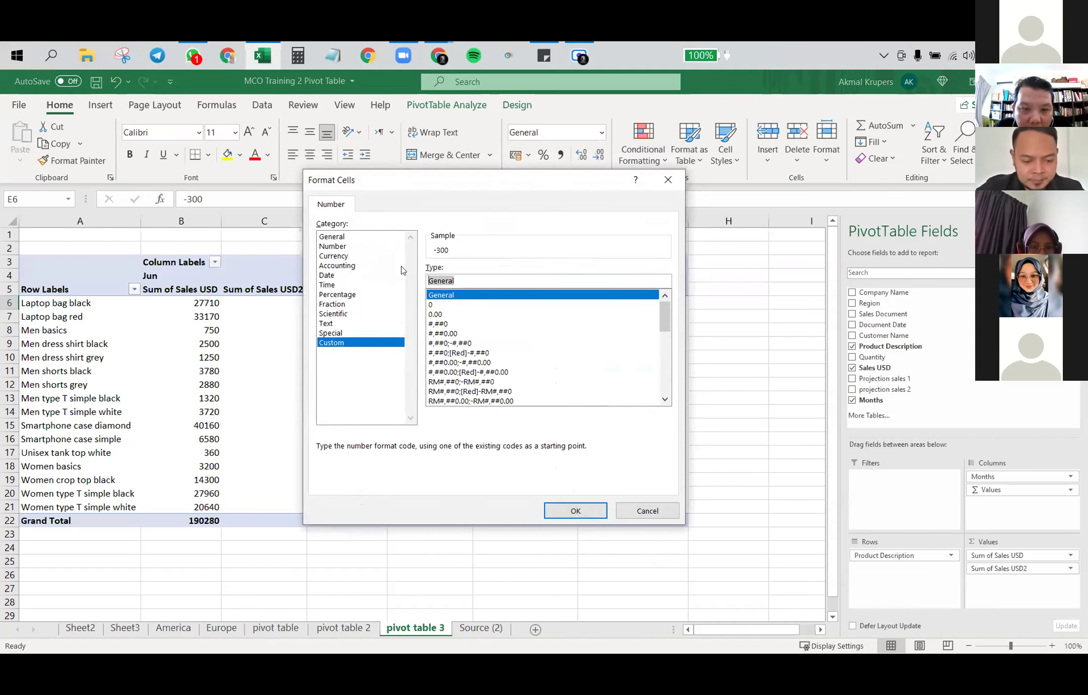
key(BackSpace)
- Insert the ▲ and ▼ triangle symbols into the format code from the emoji panel
key(super+period)
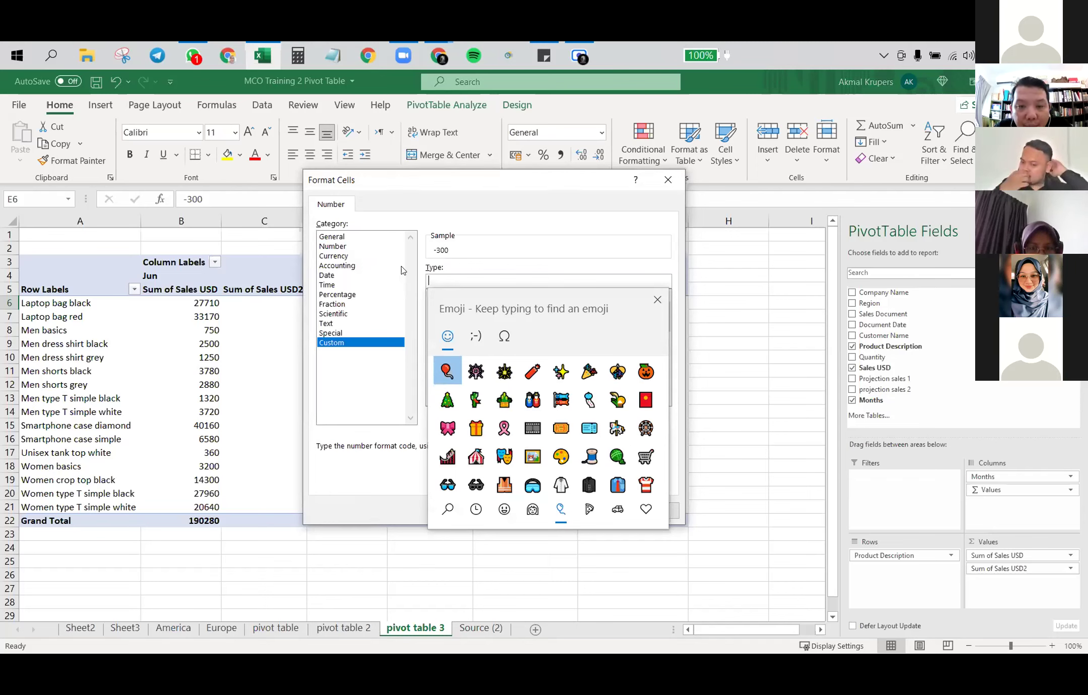
text(arr)
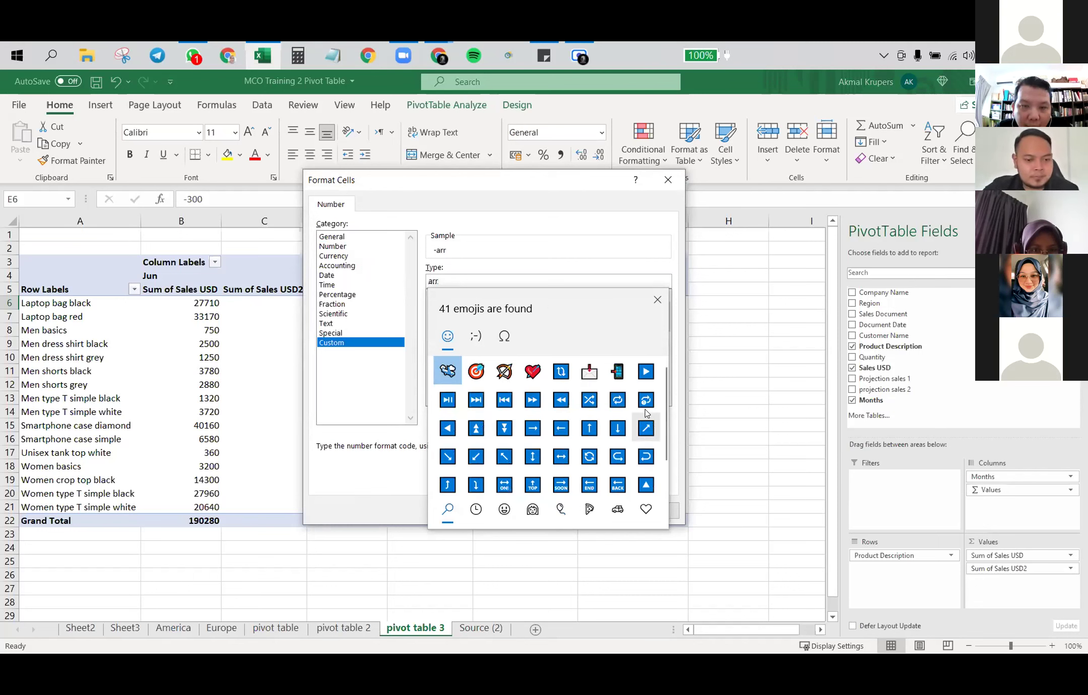
scroll(628, 468, down, 1)
scroll(630, 453, down, 2)
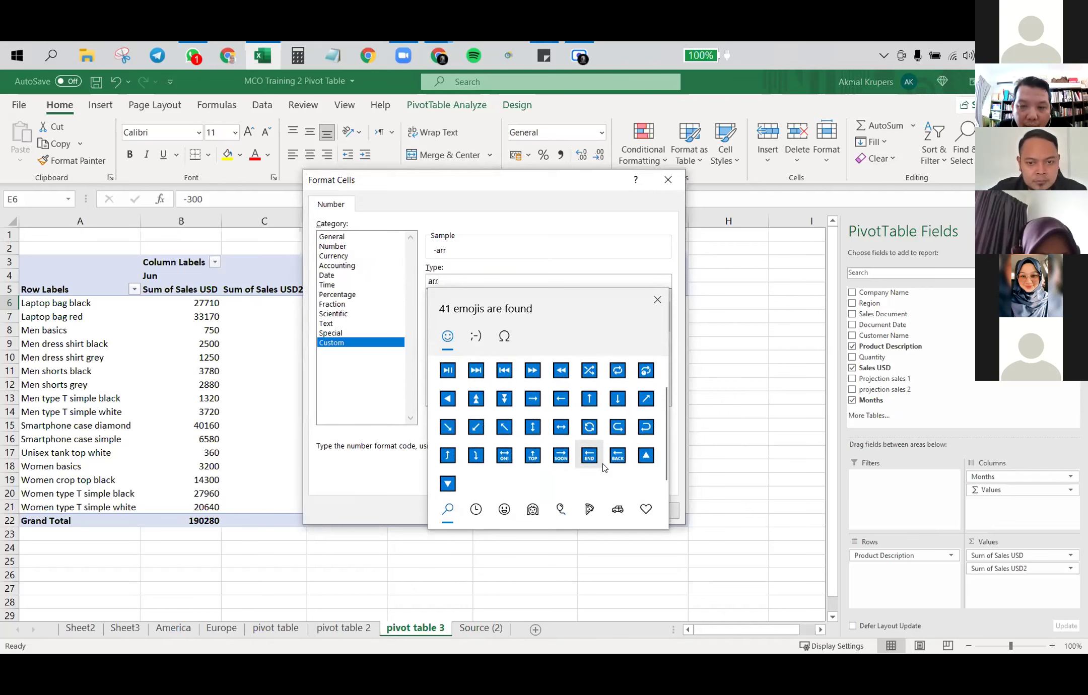
click(646, 450)
click(448, 479)
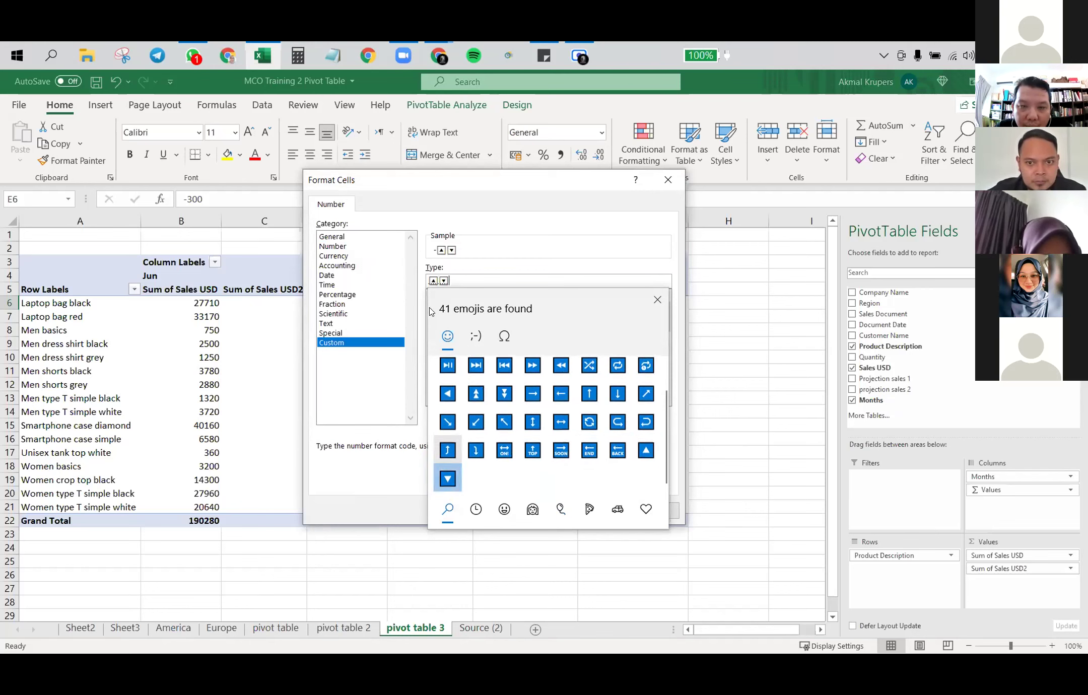
click(433, 280)
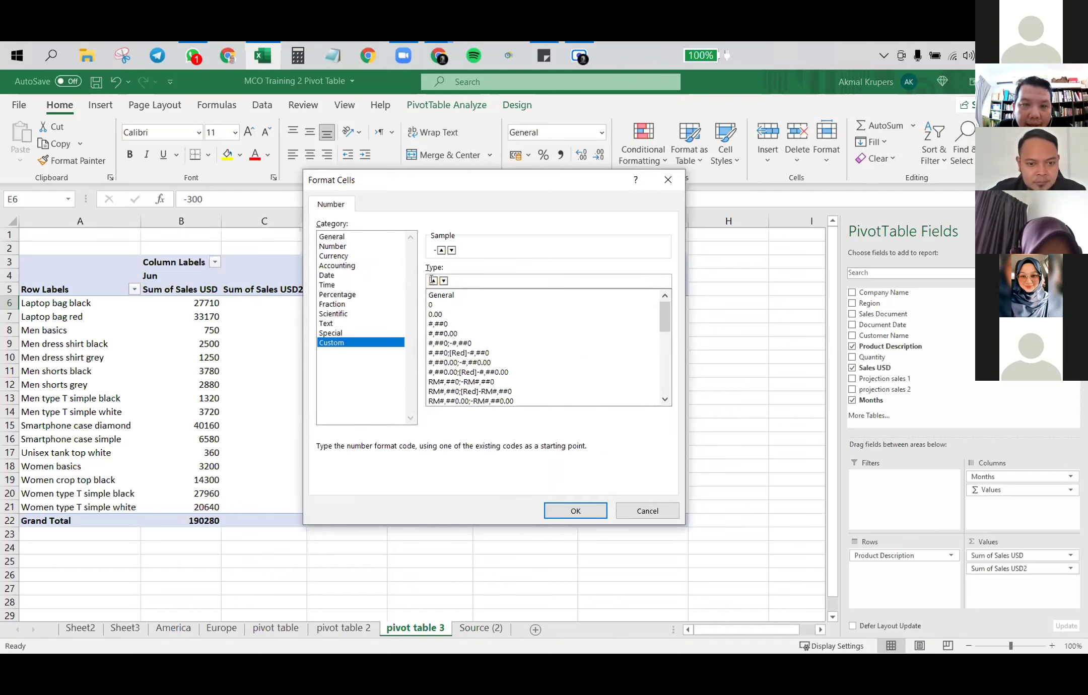
- Complete the code as [green]▲;[red]▼ and apply it to the July differences
text([)
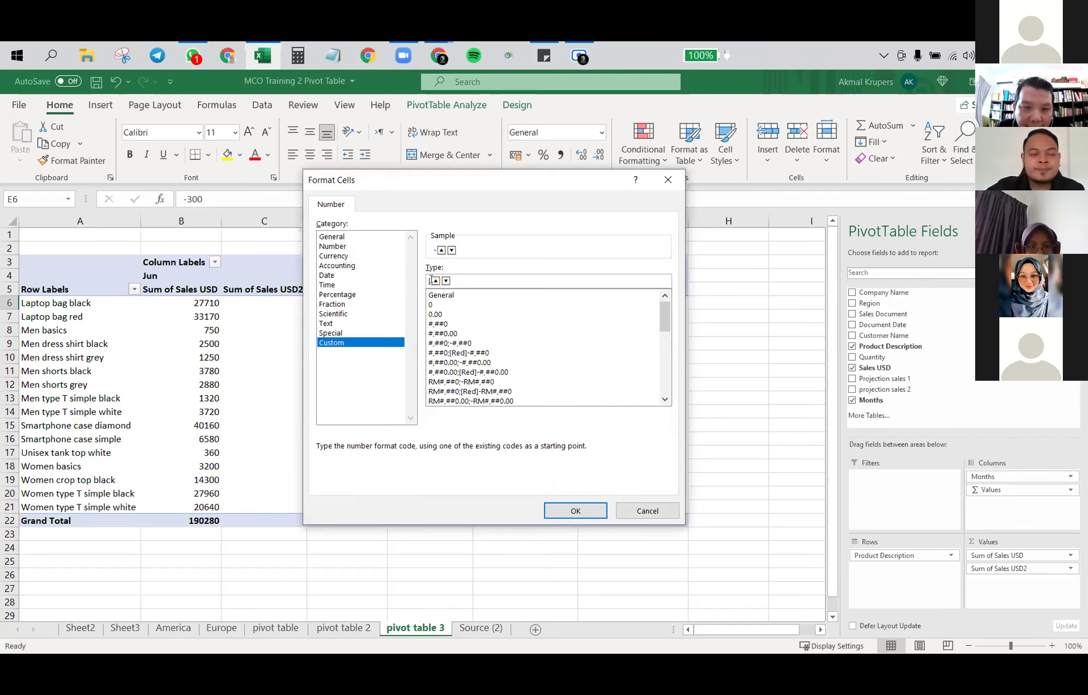
text(Red)
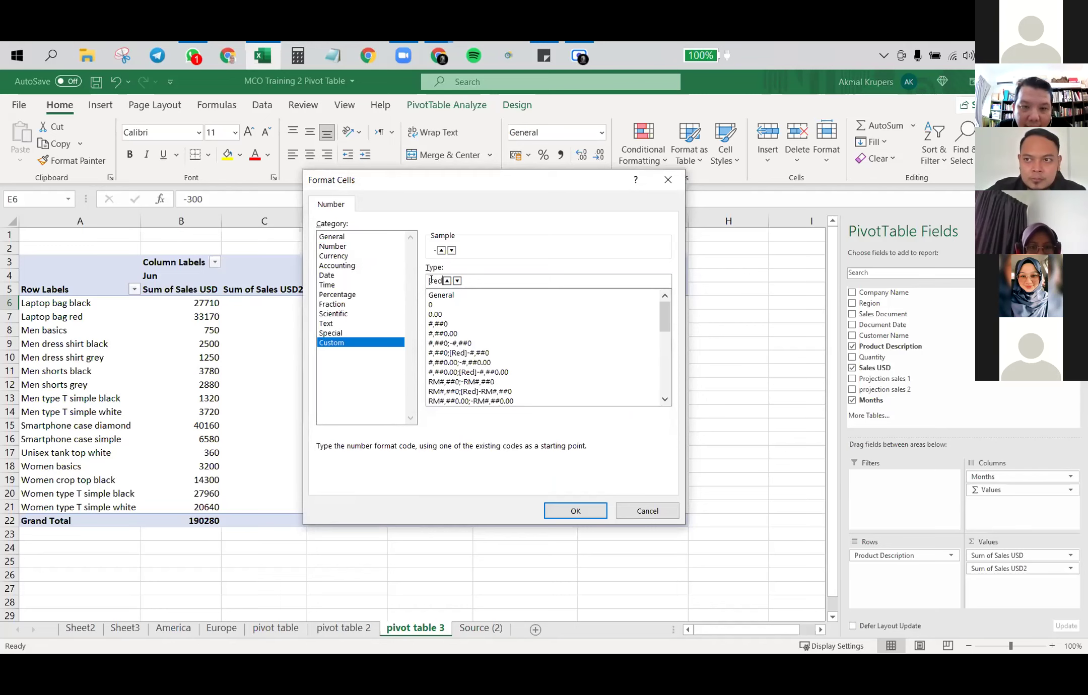
text(];)
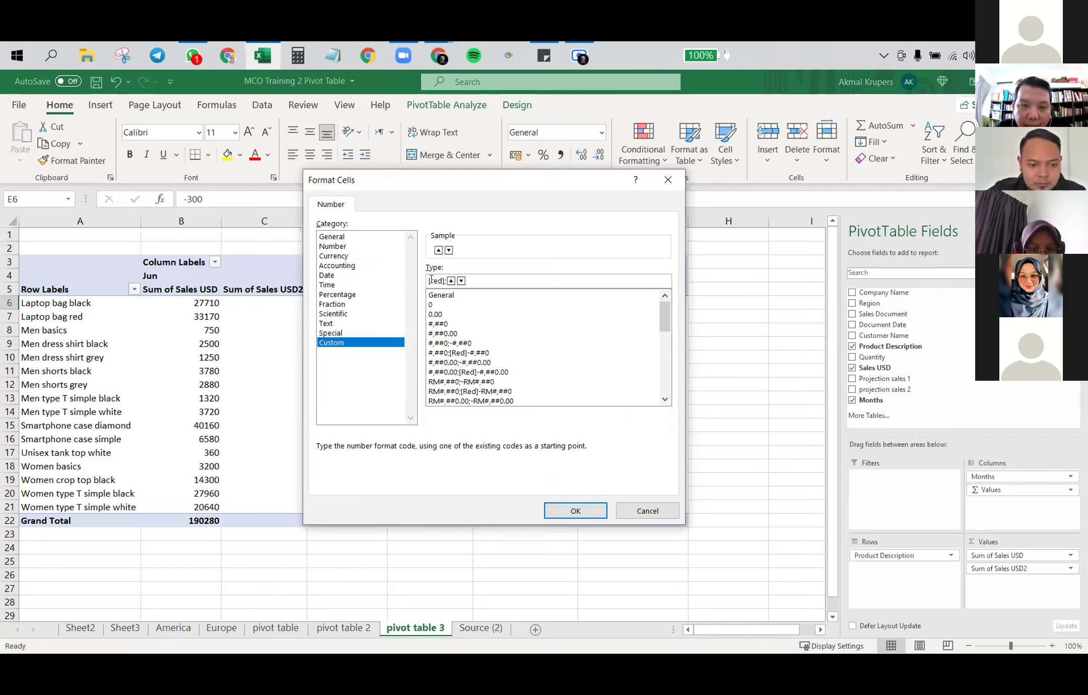
key(BackSpace)
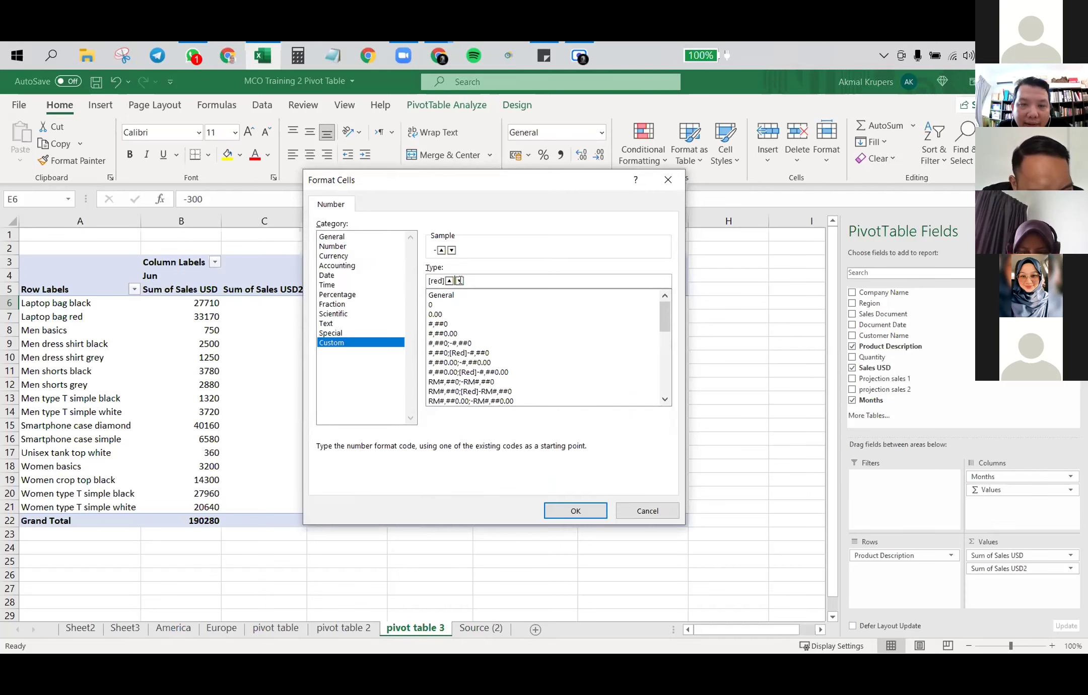
text(;[)
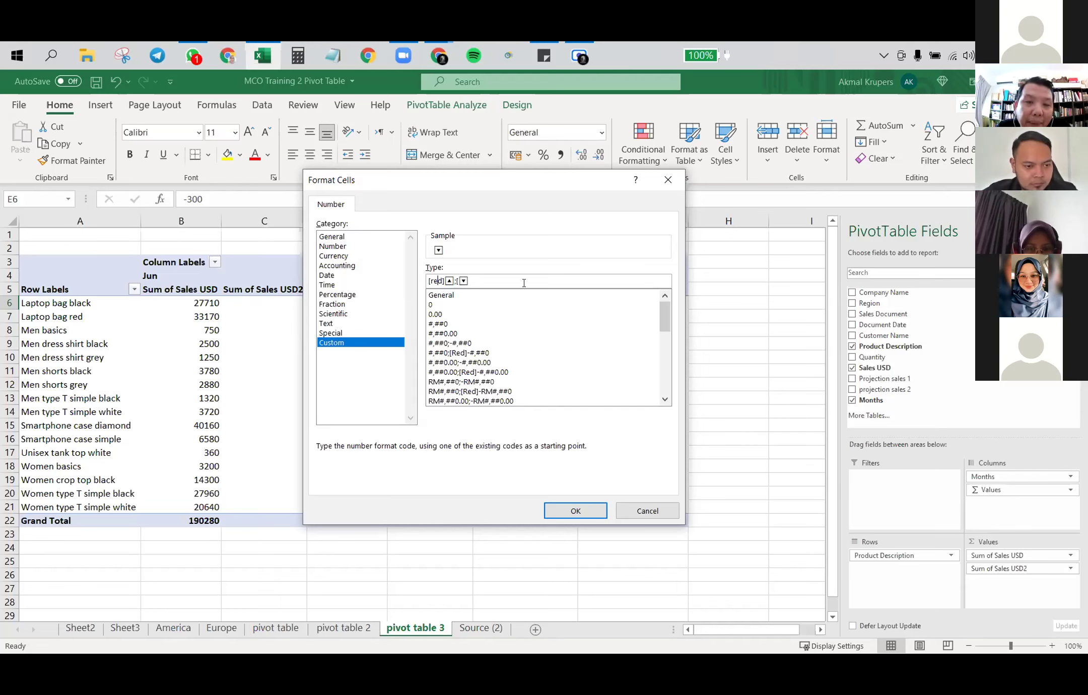
key(BackSpace)
key(BackSpace)
key(BackSpace)
text(green]▲;[)
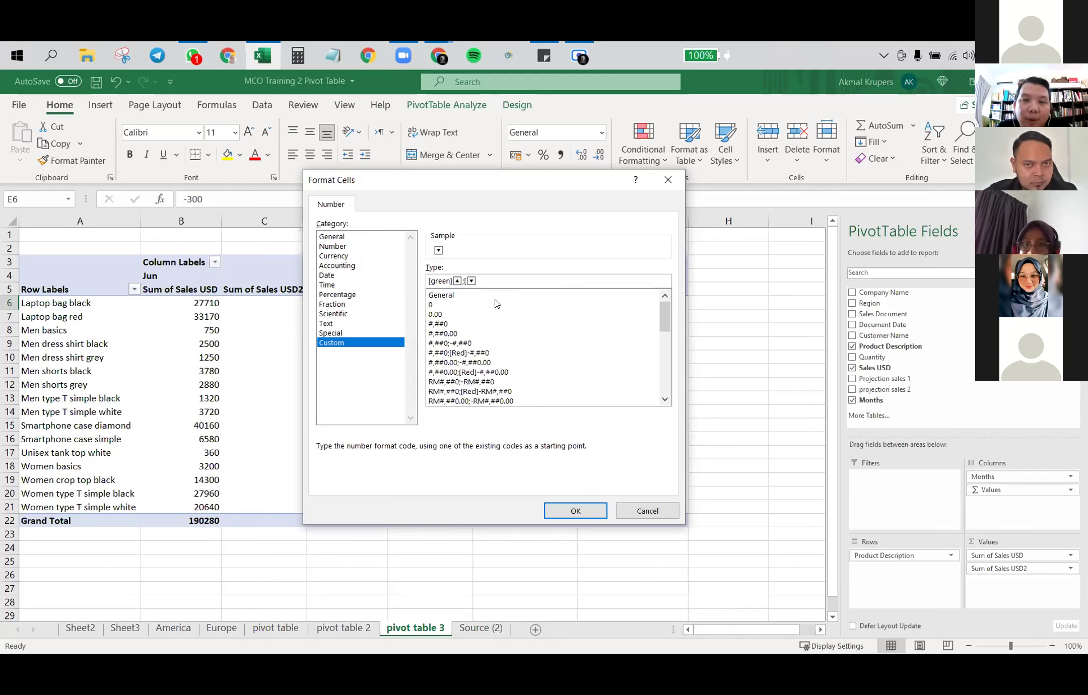
text(red])
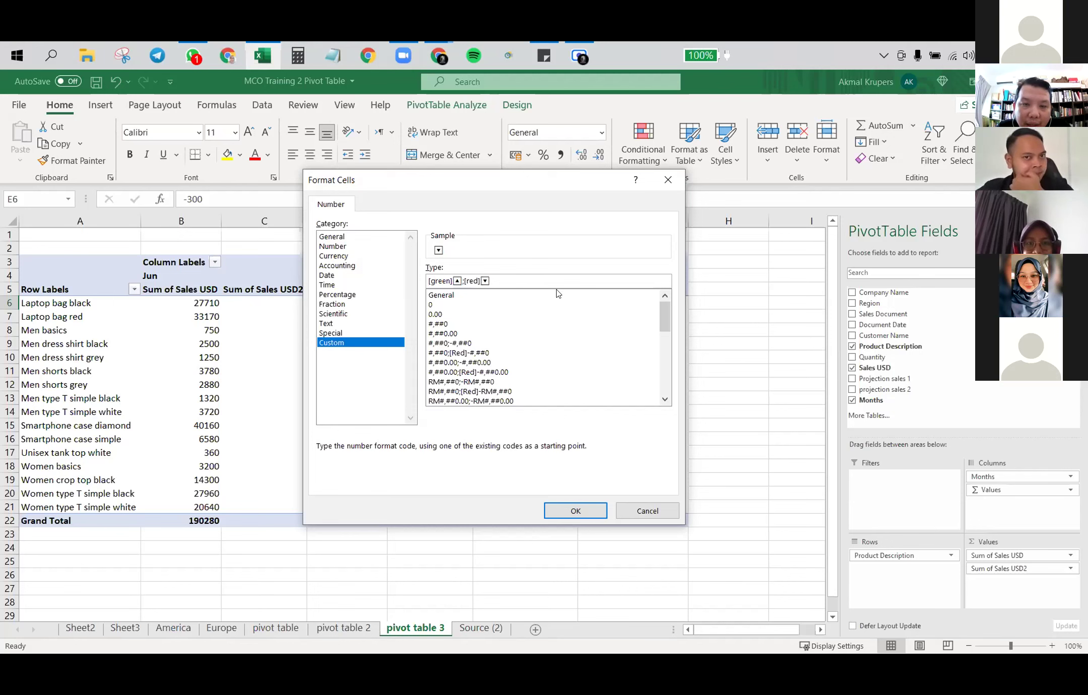
click(567, 513)
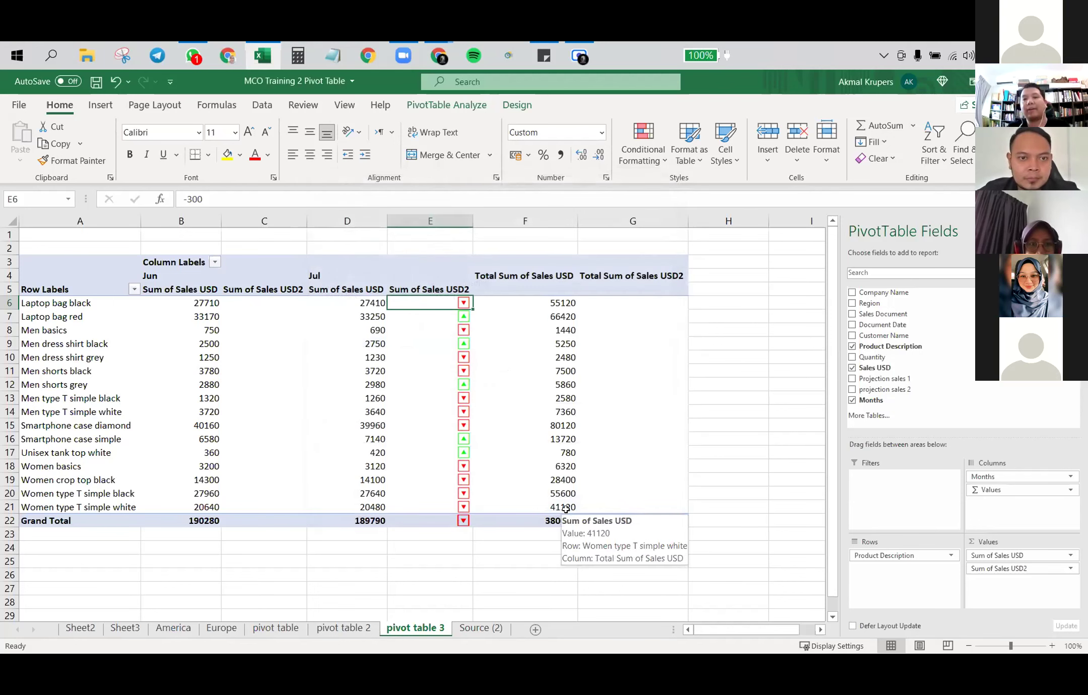
right_click(446, 307)
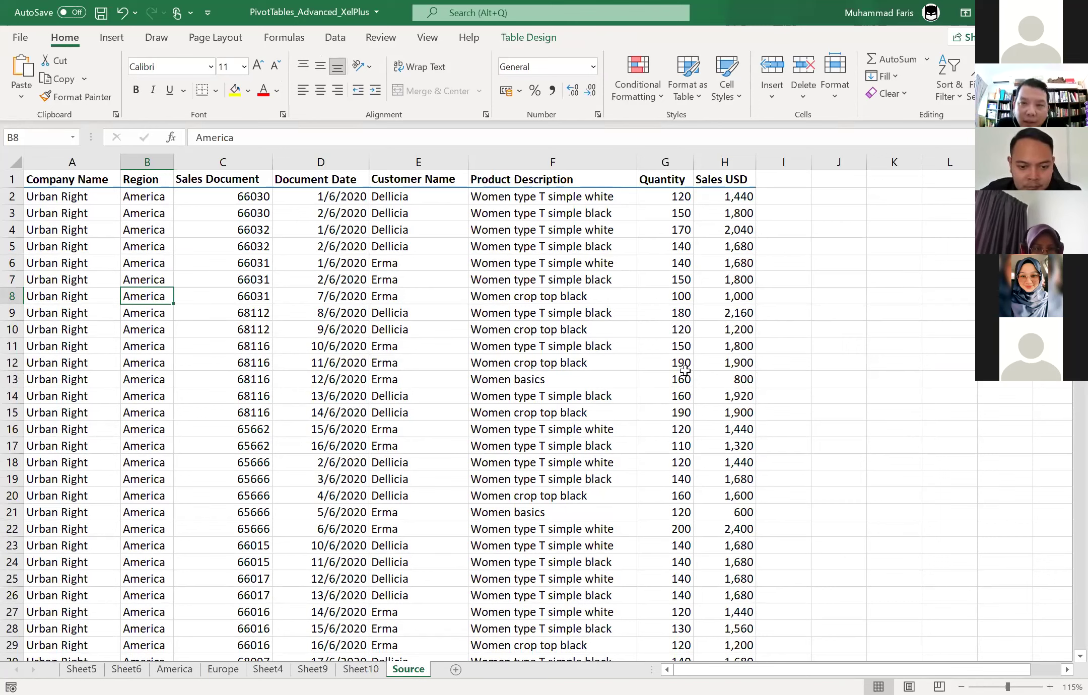
- Change the Source sheet's H2 Sales USD value from 1,440 to 14,400
double_click(713, 197)
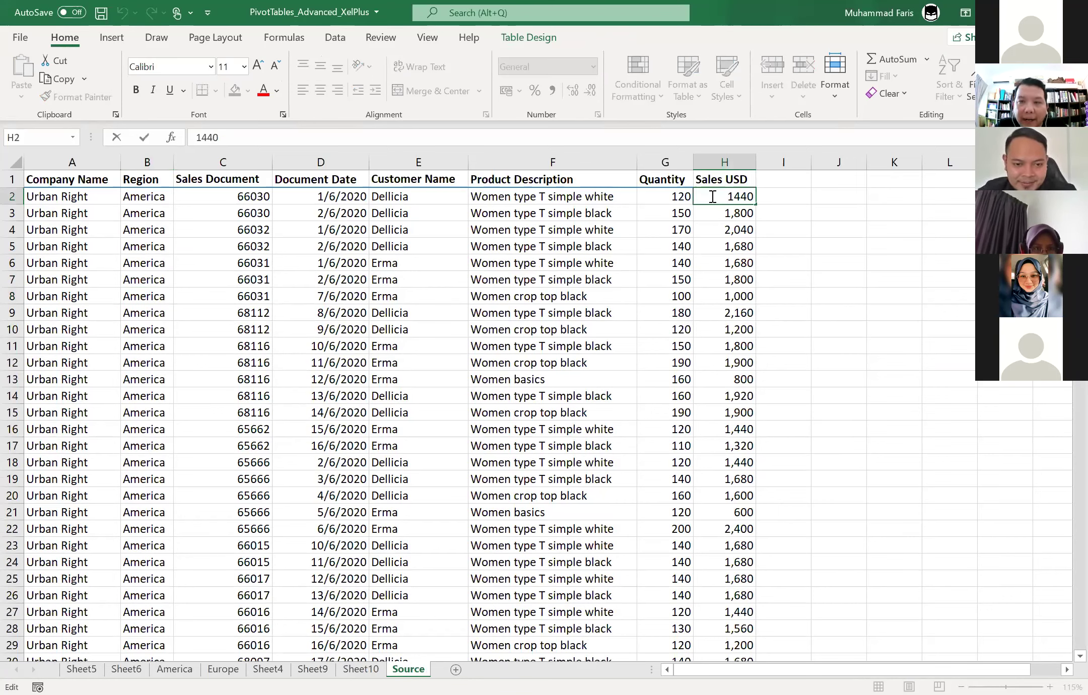
text(1)
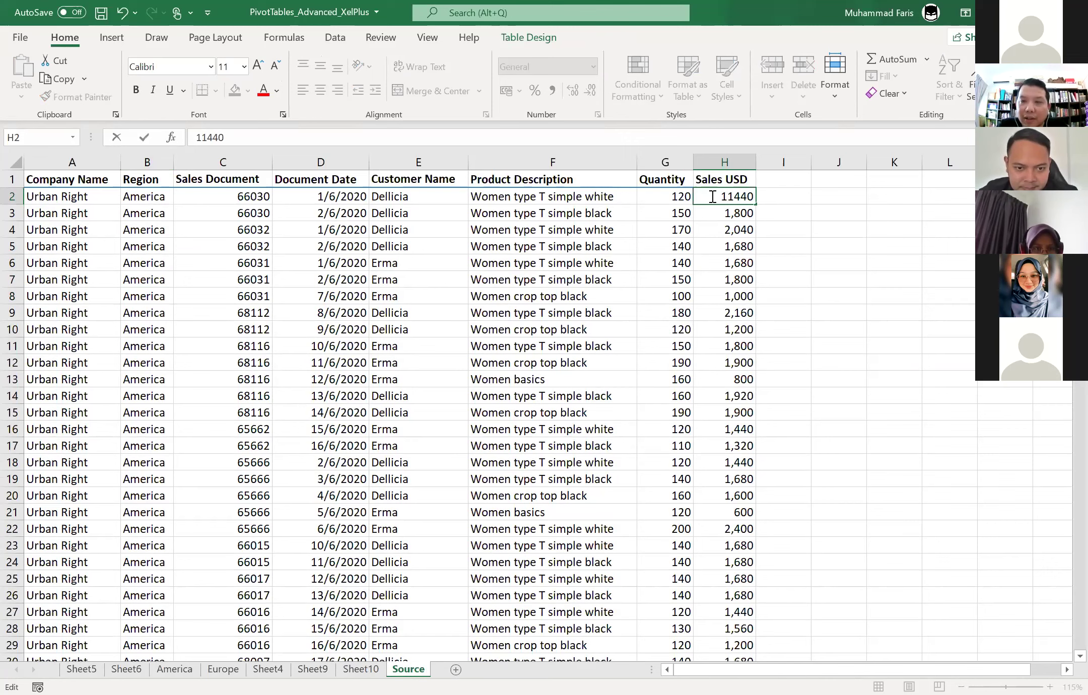
key(BackSpace)
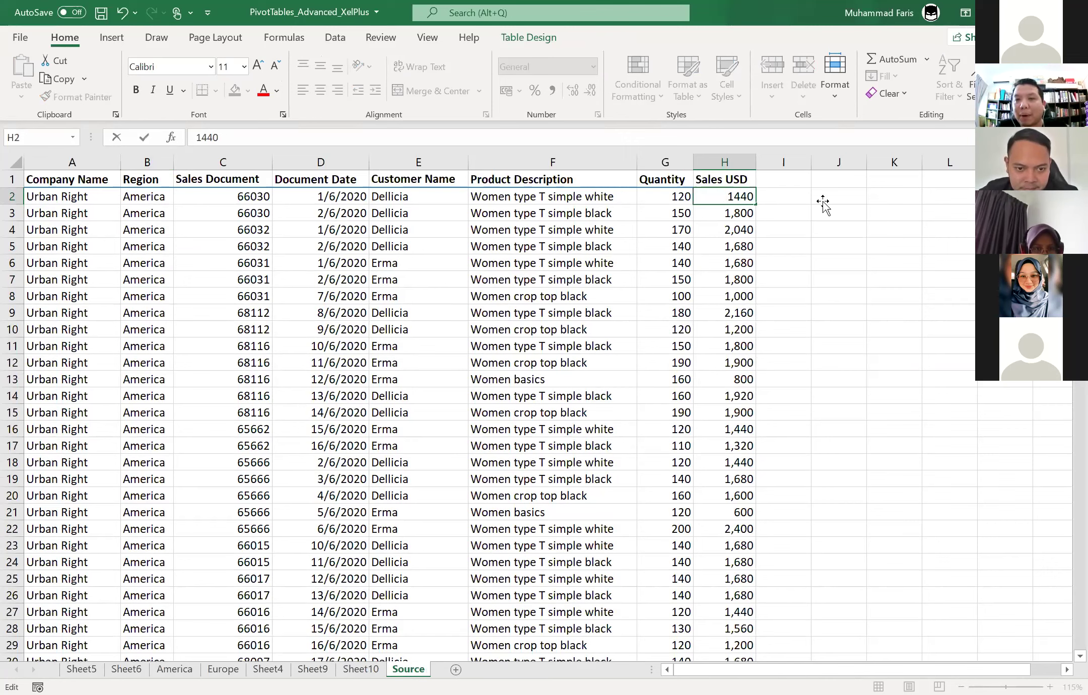
click(823, 201)
click(747, 196)
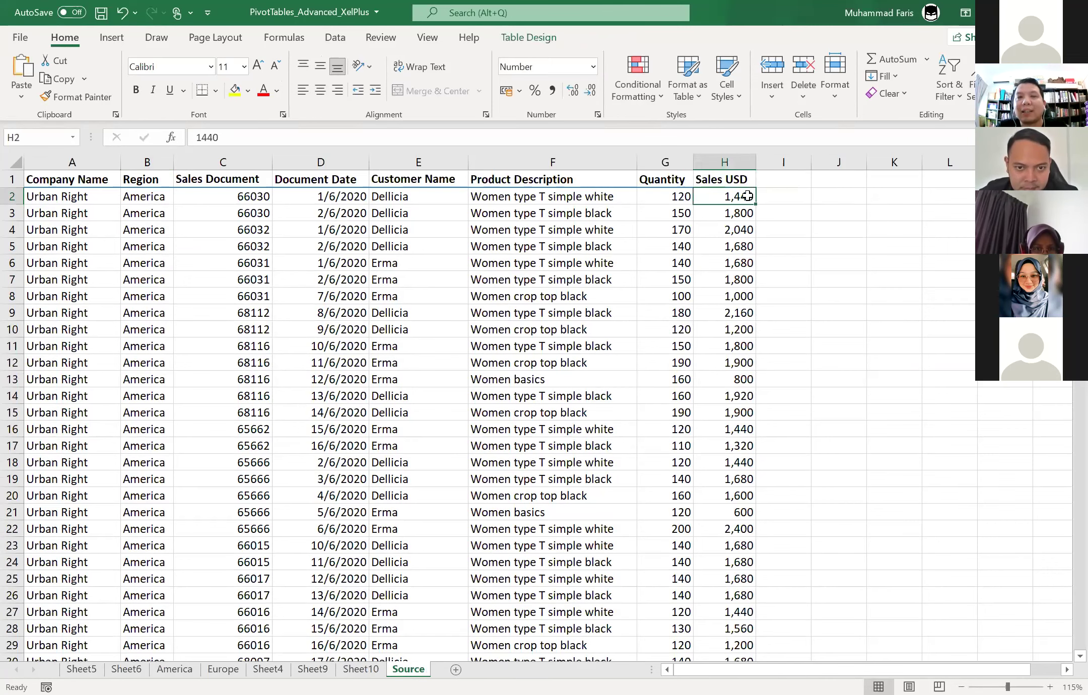
click(590, 148)
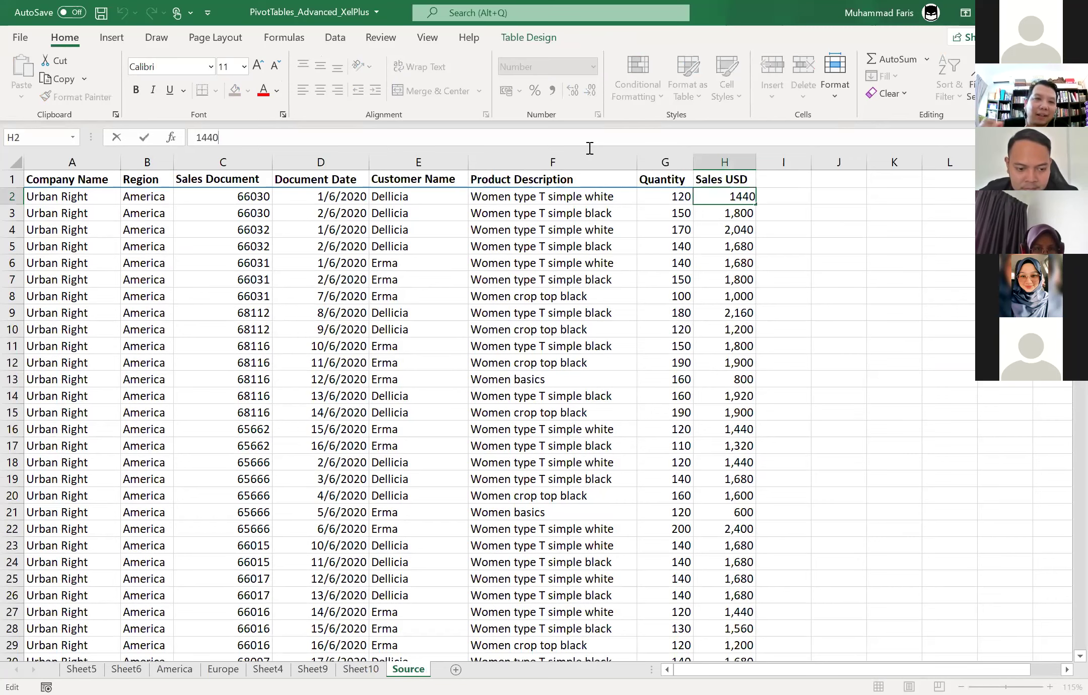
text(0)
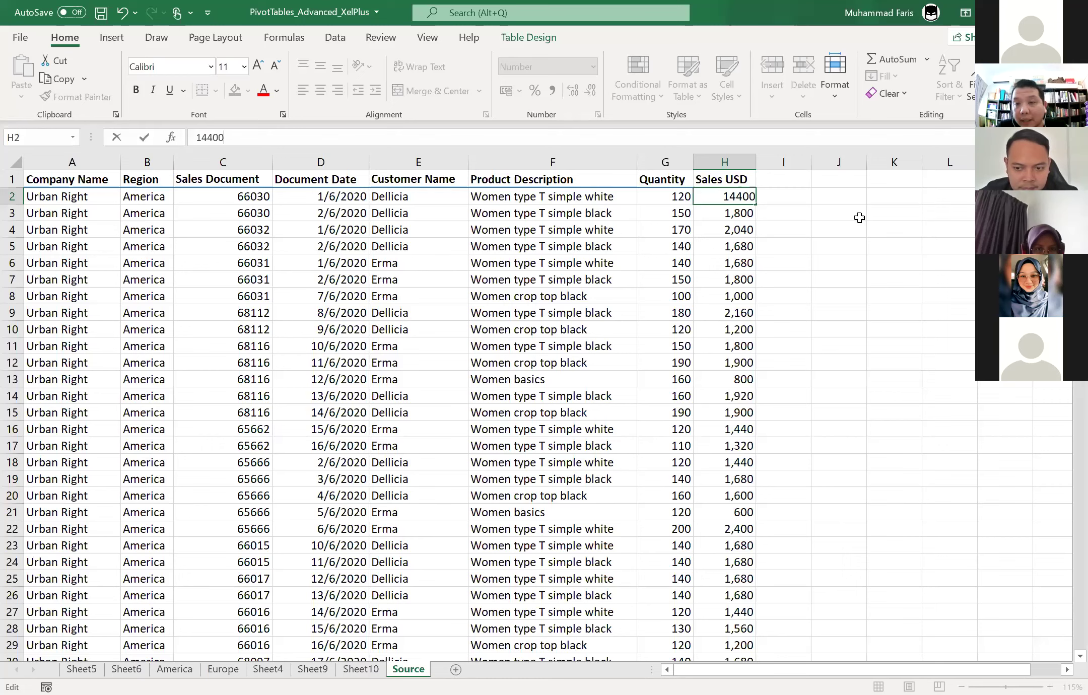
click(860, 218)
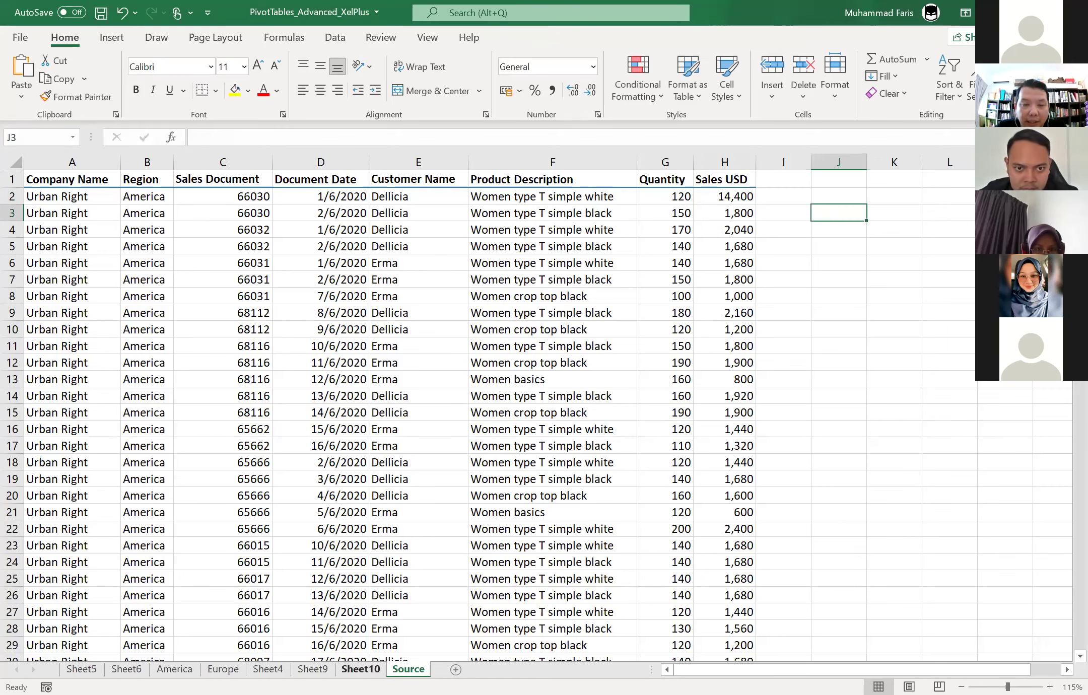
click(361, 669)
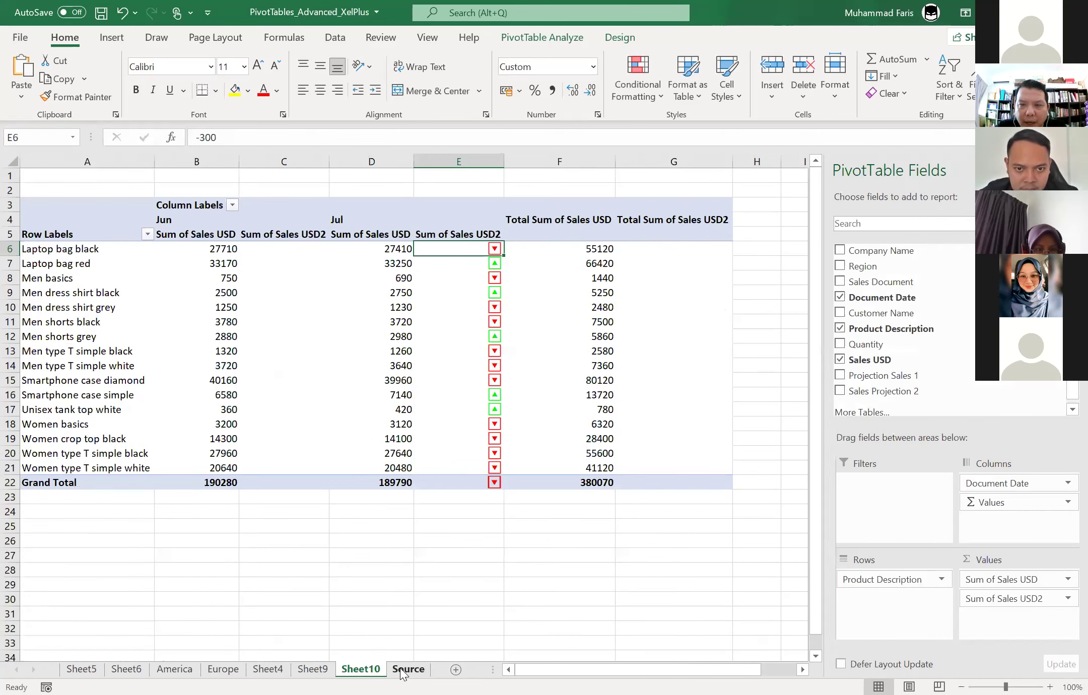
key(ctrl+Page_Down)
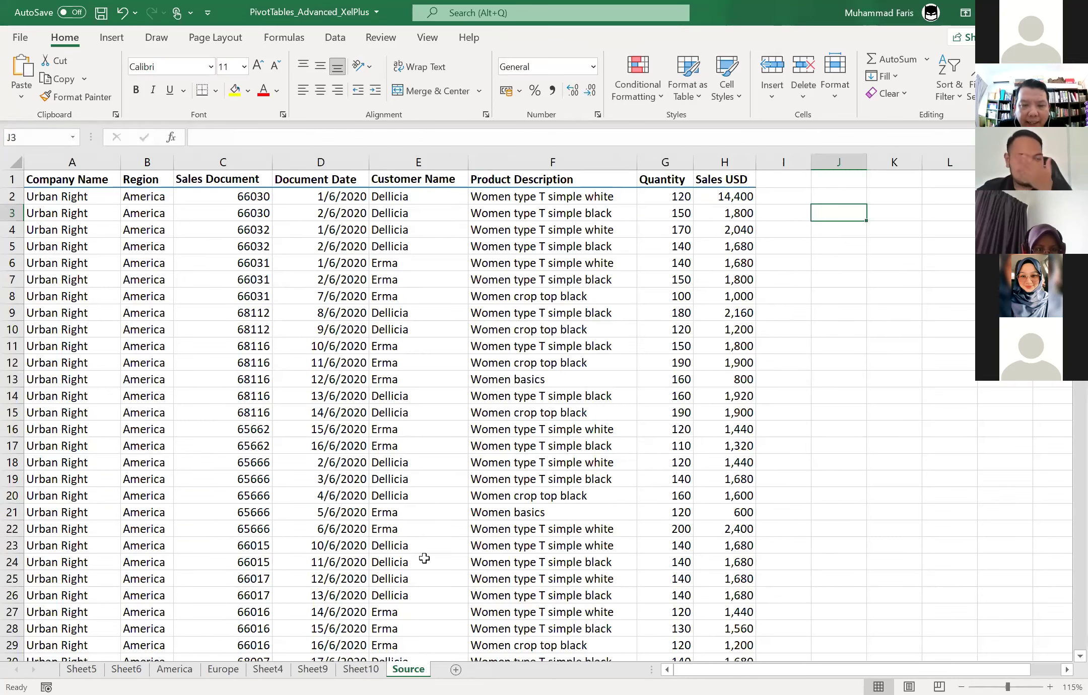
- Refresh All so Sheet10 shows Women type T simple white Jun at 33600, grand total 393030
click(360, 669)
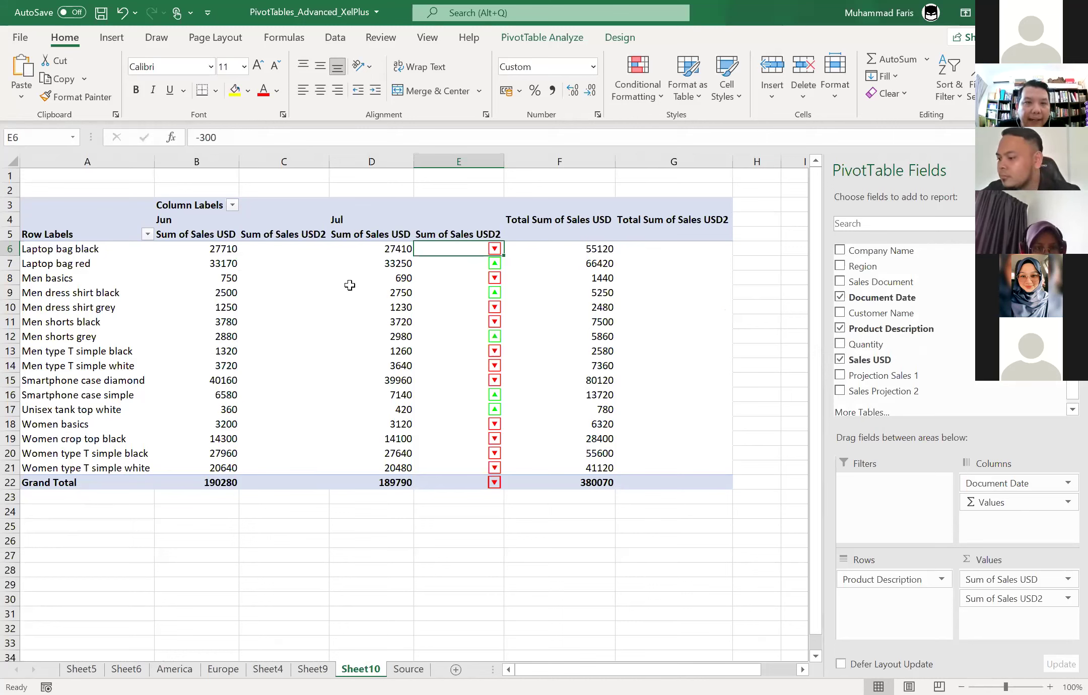
click(331, 40)
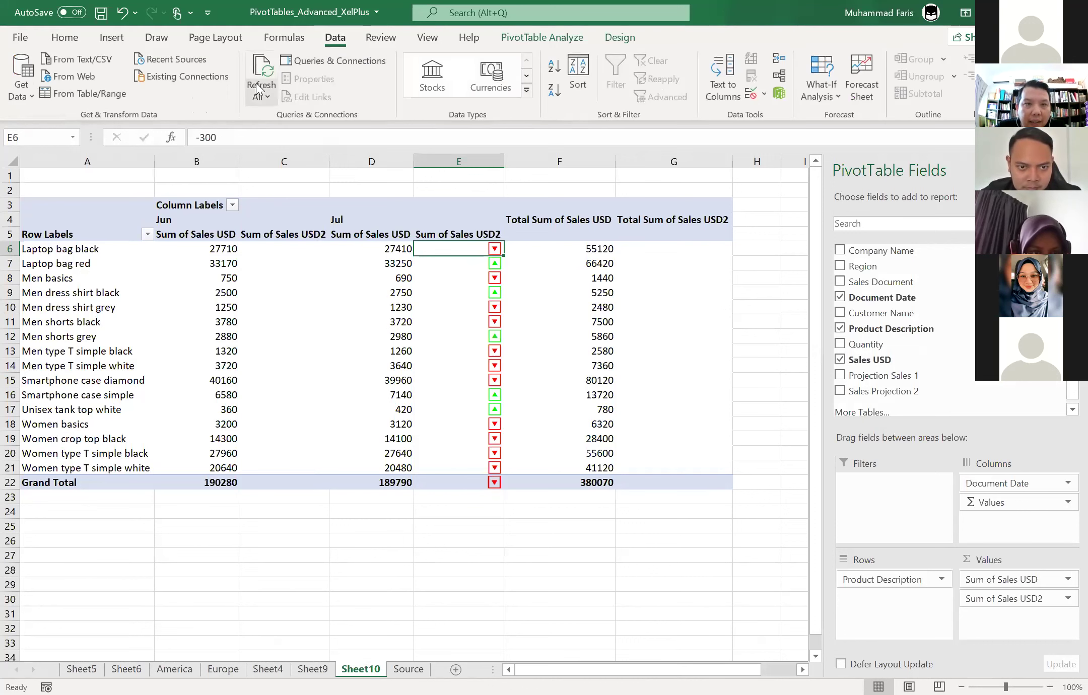
click(260, 97)
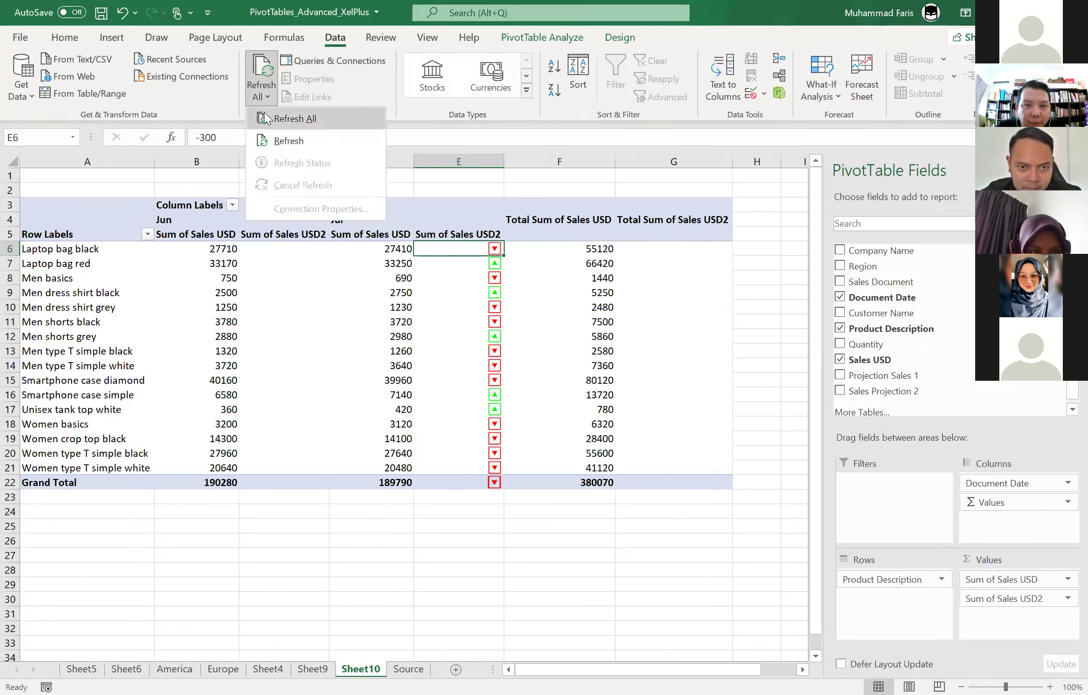
click(266, 119)
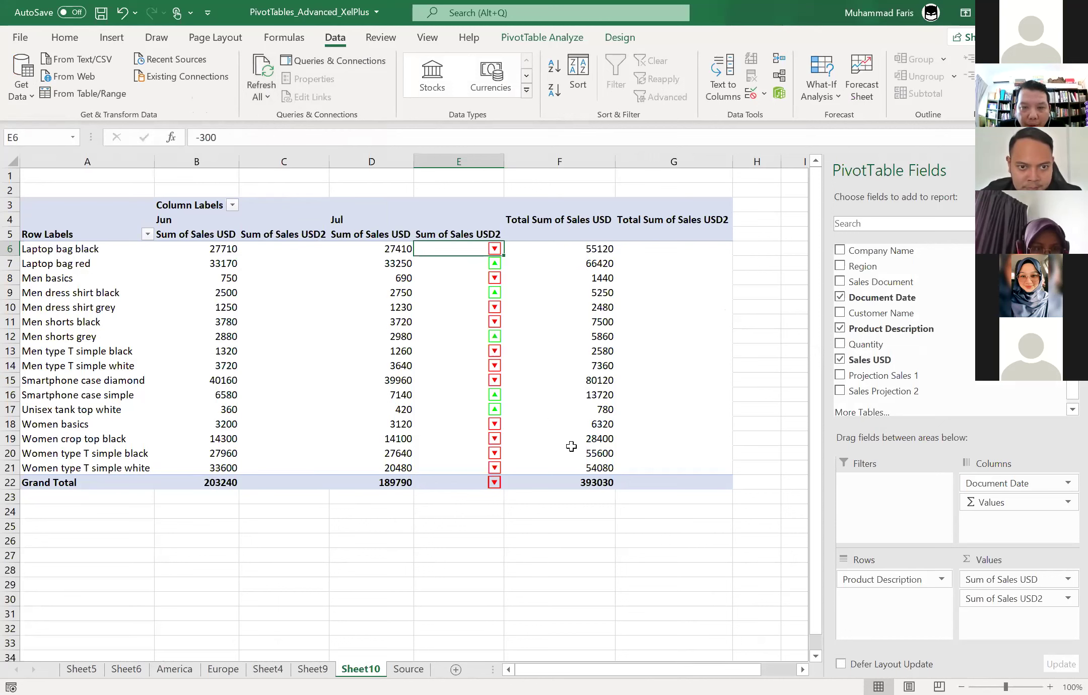
click(582, 467)
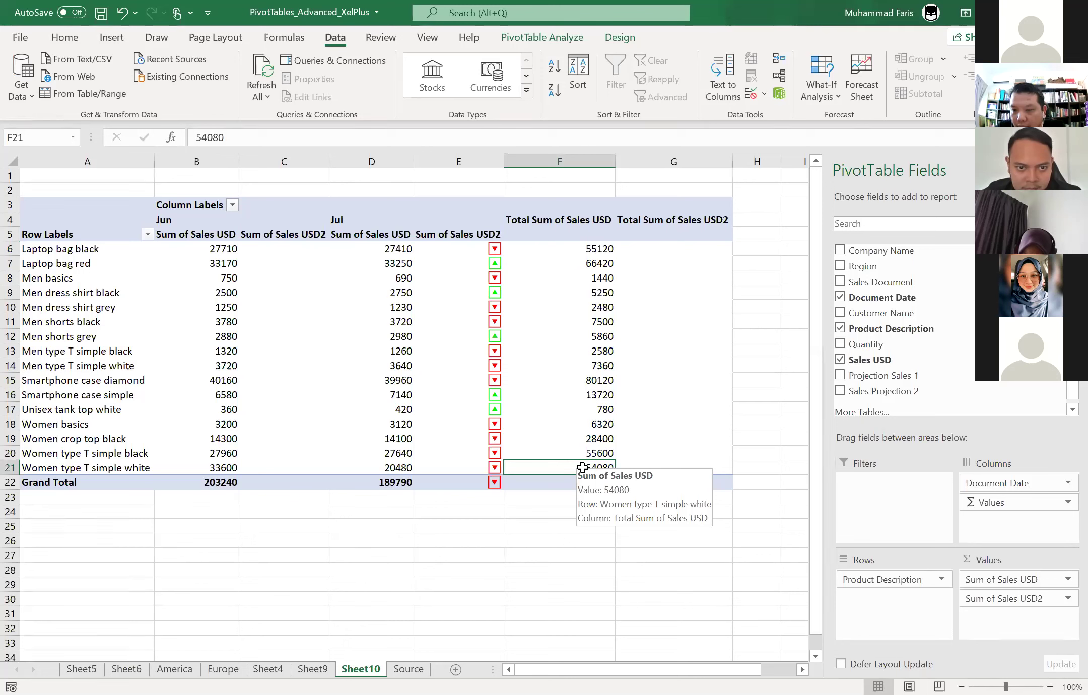
click(564, 538)
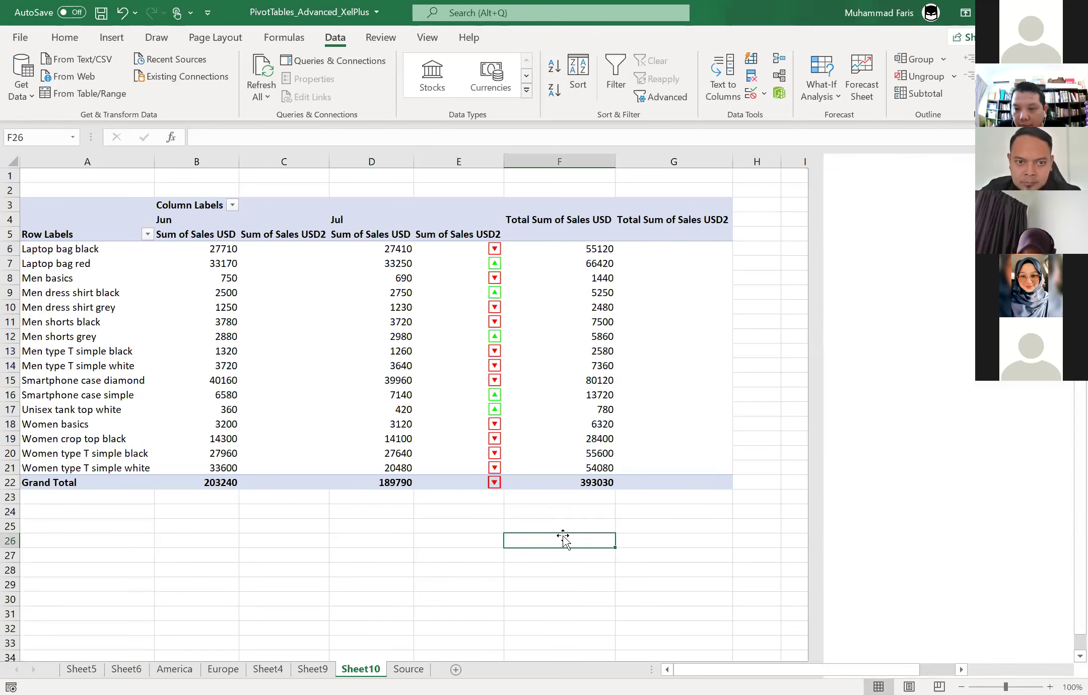
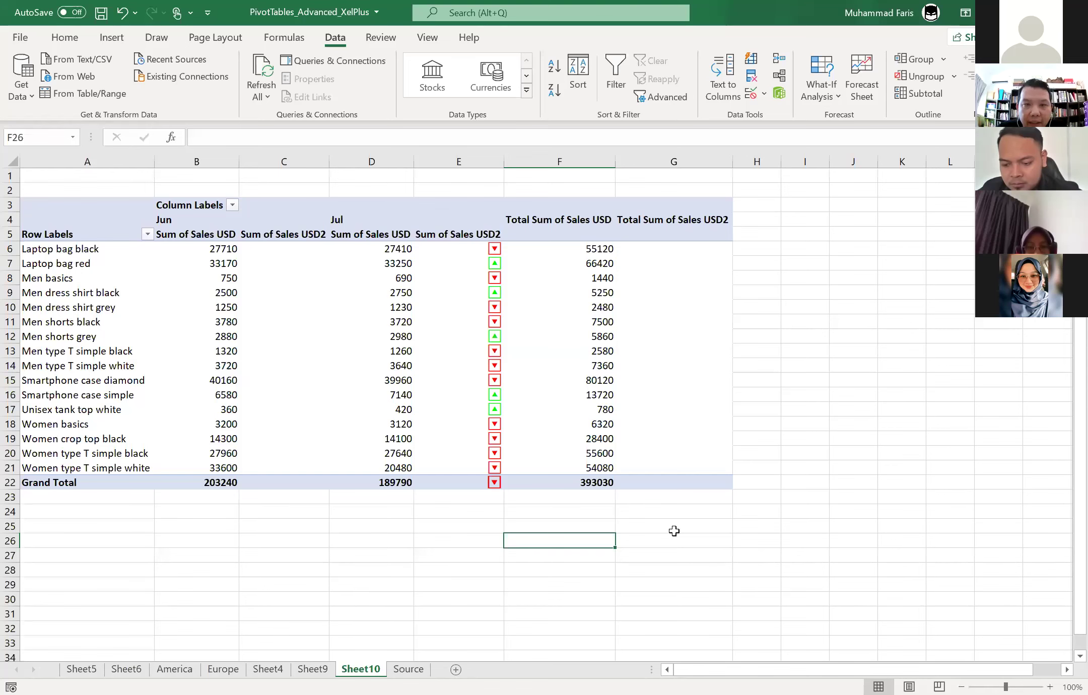
- Insert a Document Date timeline for the Sheet10 pivot table from PivotTable Analyze
click(379, 538)
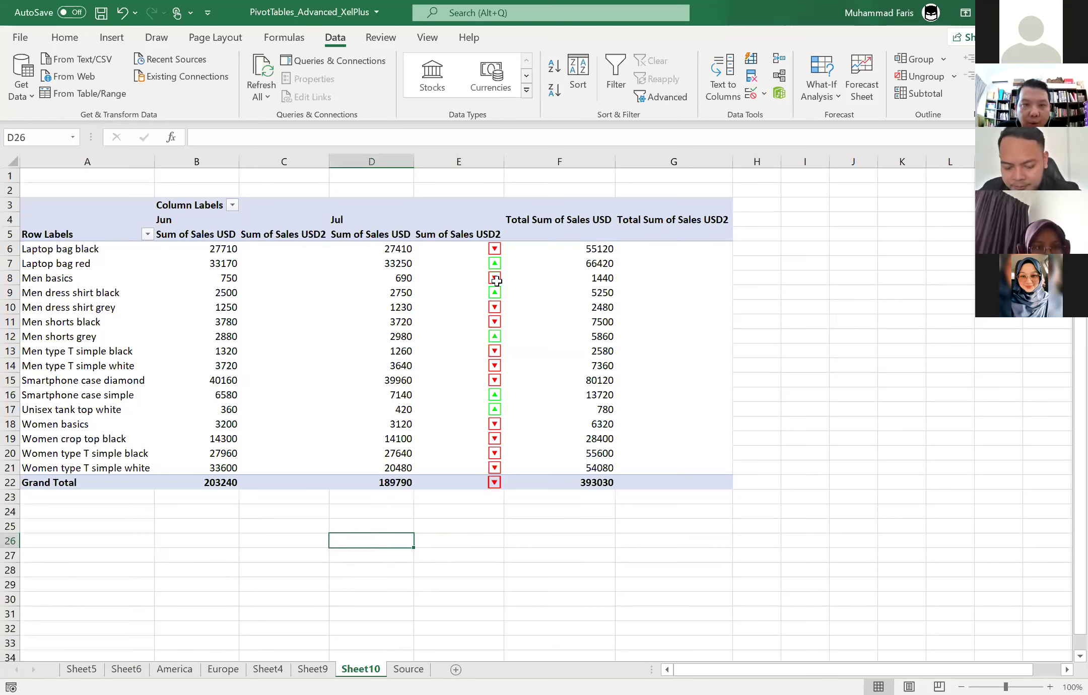
click(393, 292)
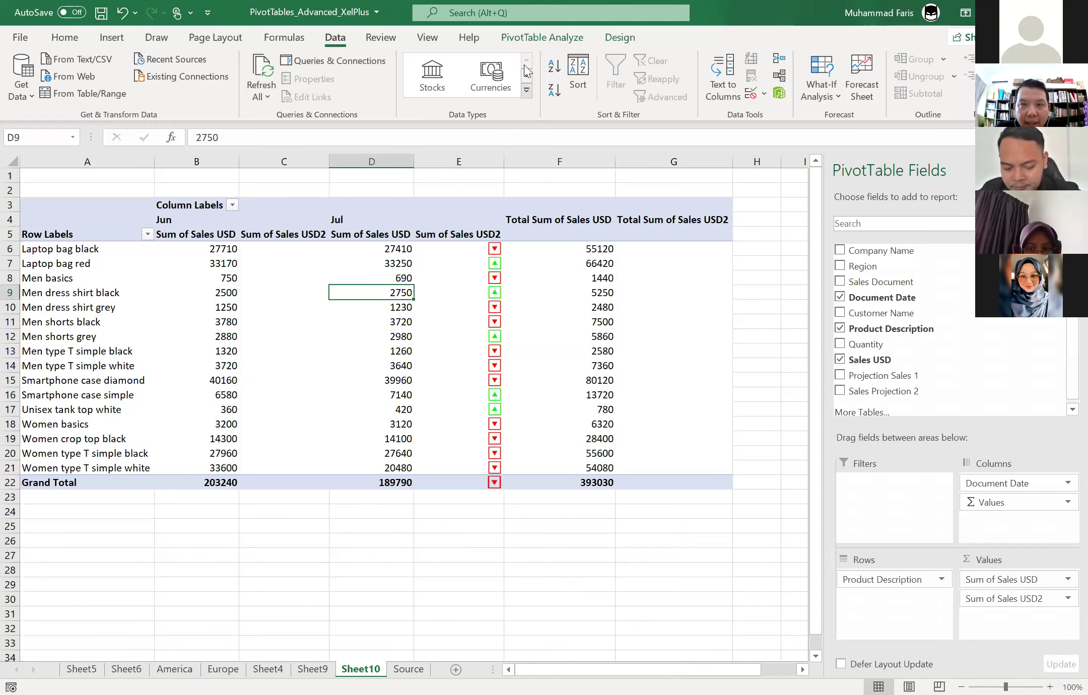
click(545, 33)
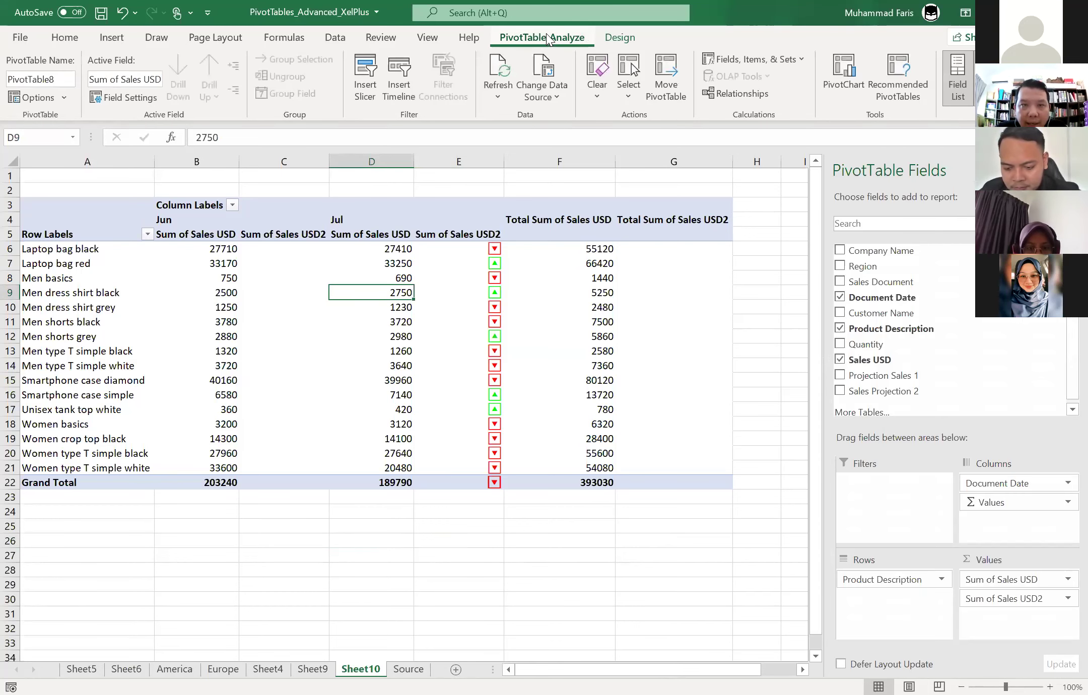
click(399, 73)
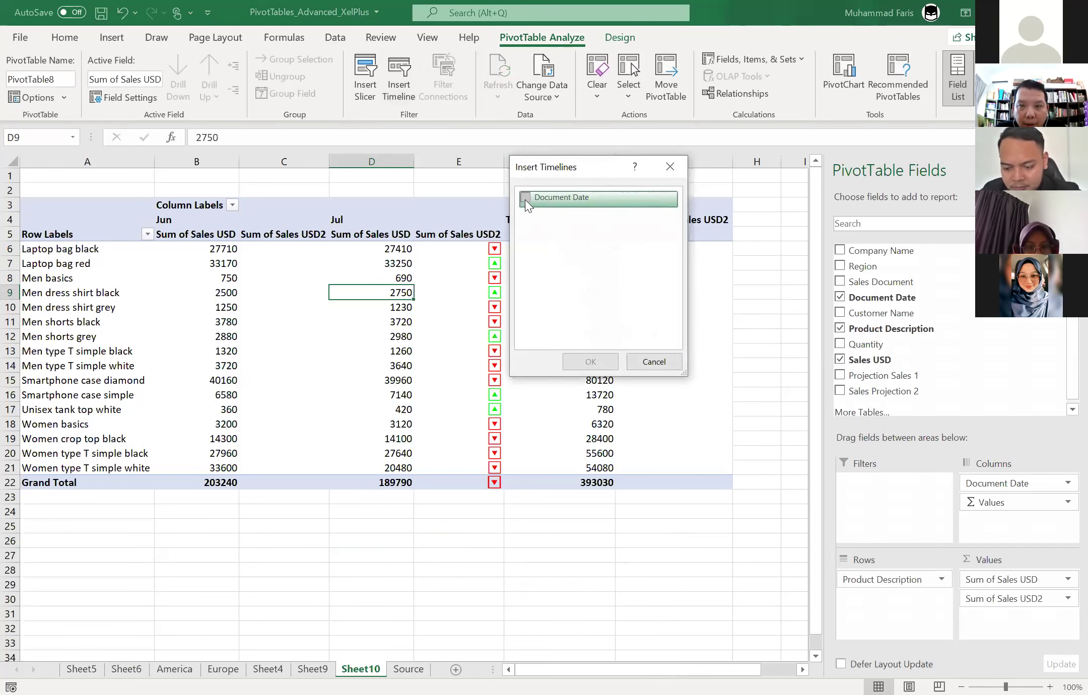
click(525, 197)
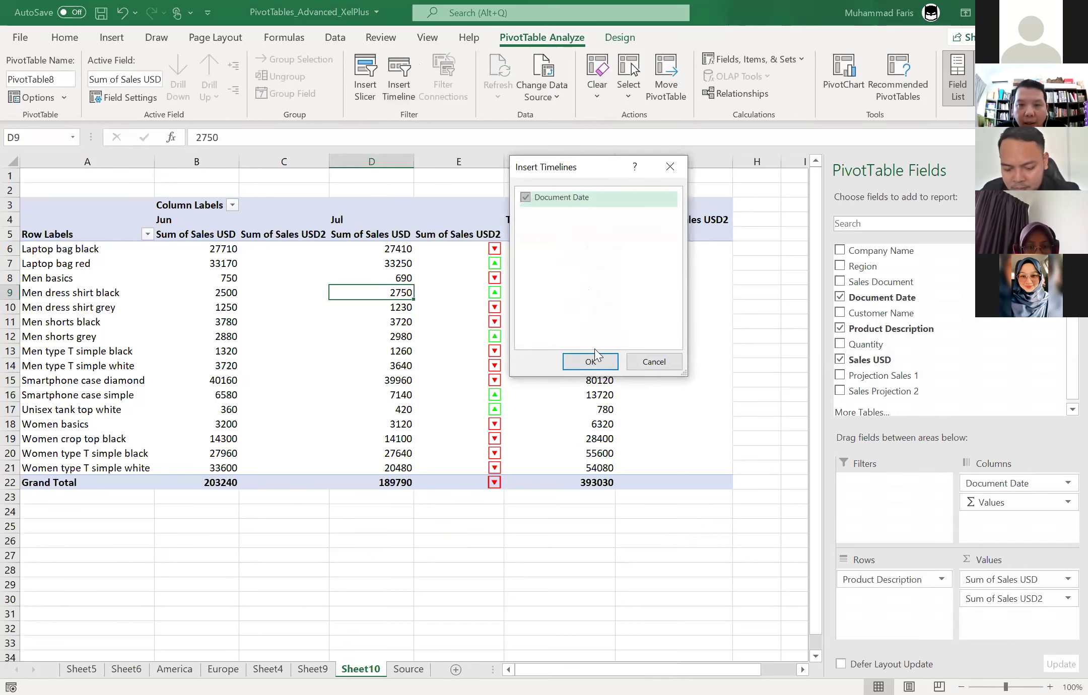
click(593, 359)
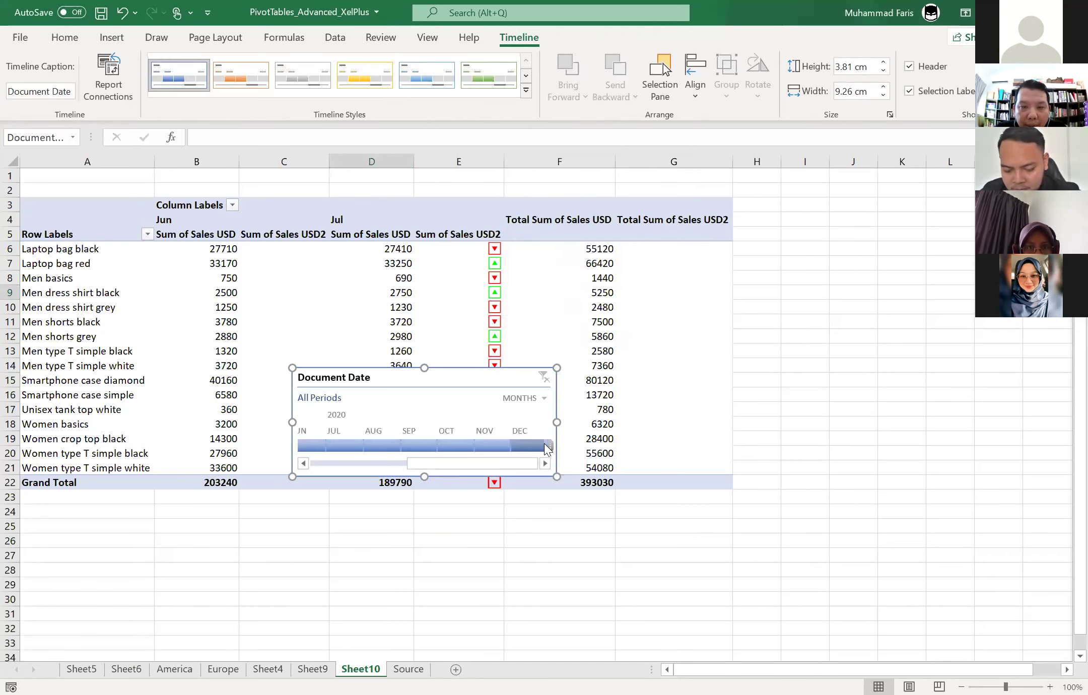
- Filter the pivot table through the timeline by Nov–Dec, Dec, Jun, Jul, Jun–Jul, ending on Aug 2020
drag(547, 448, 528, 443)
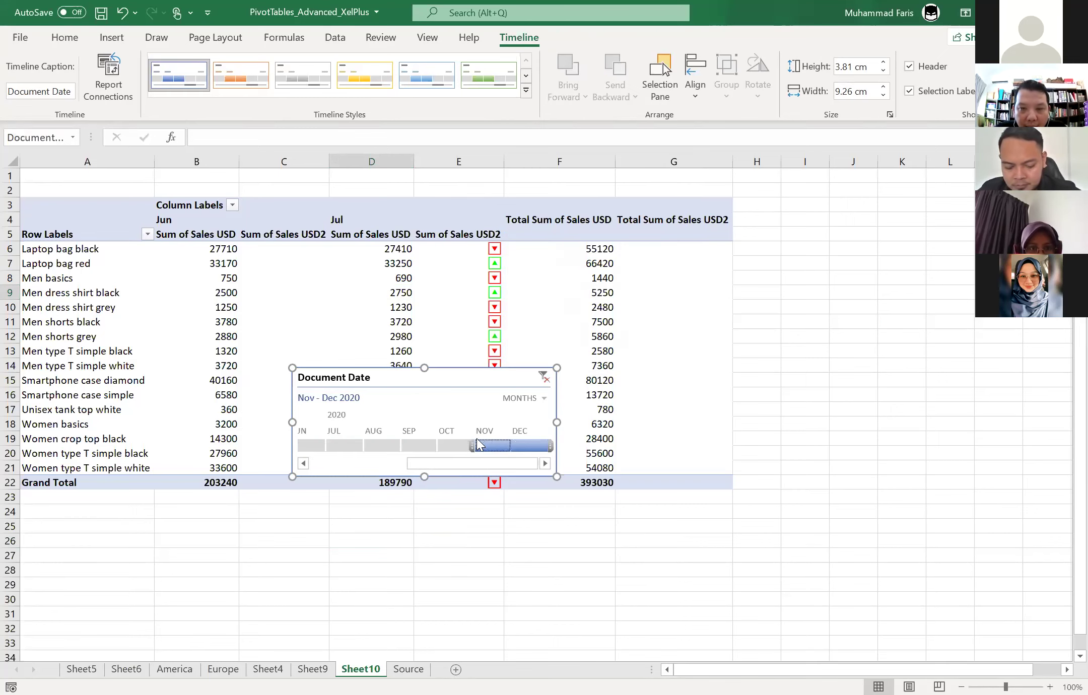
click(528, 444)
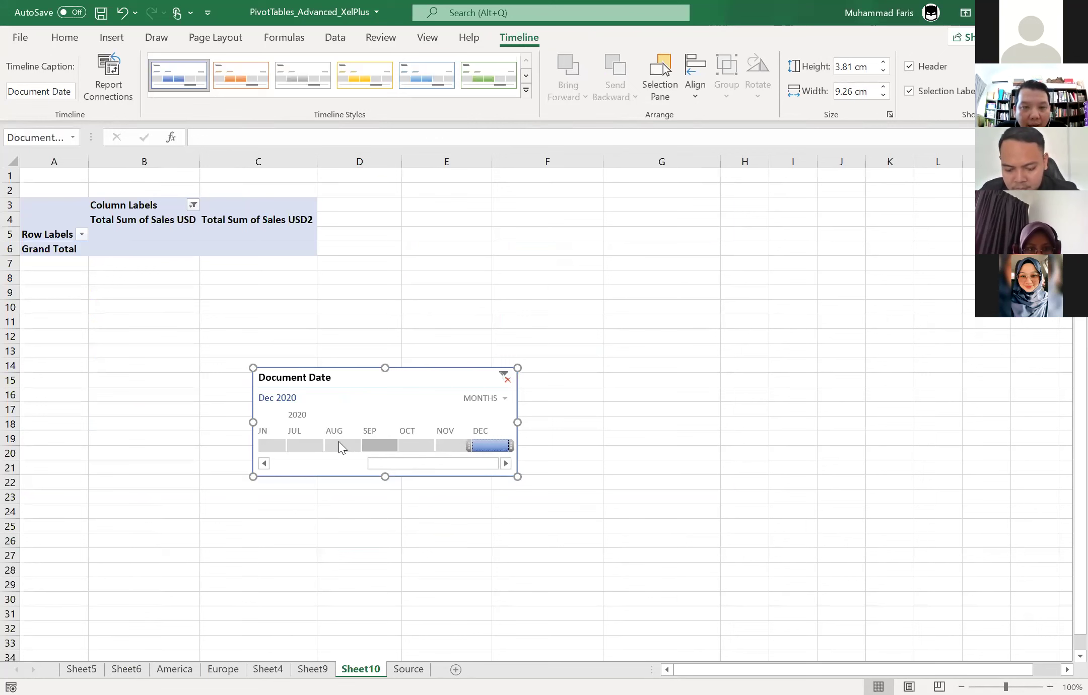
click(272, 446)
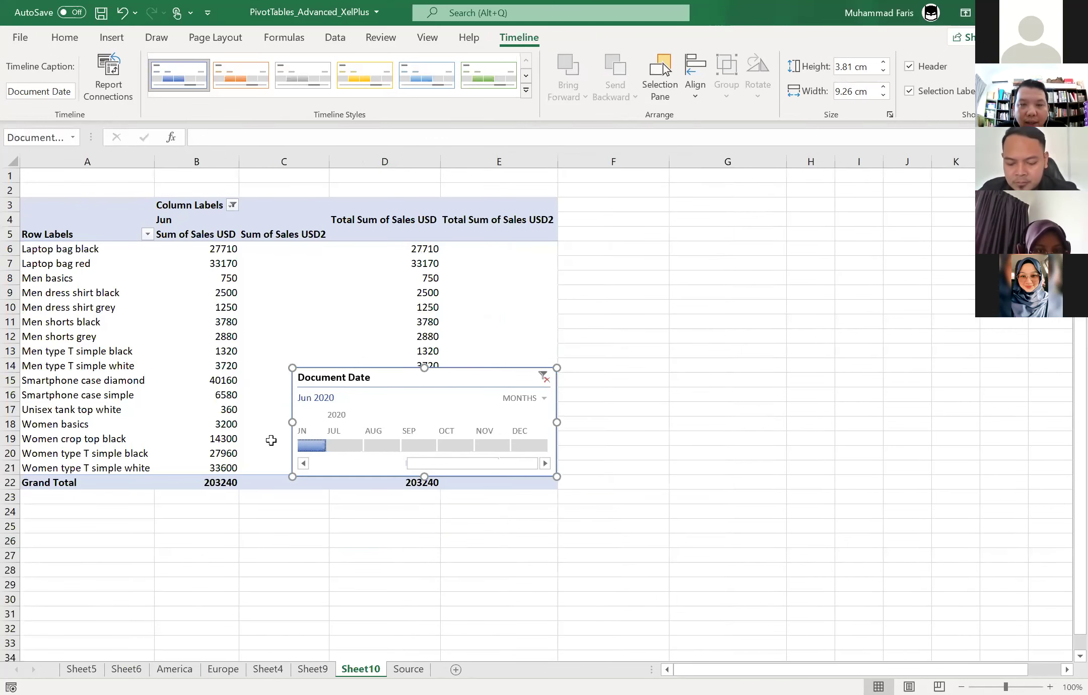
click(343, 446)
drag(313, 450, 335, 450)
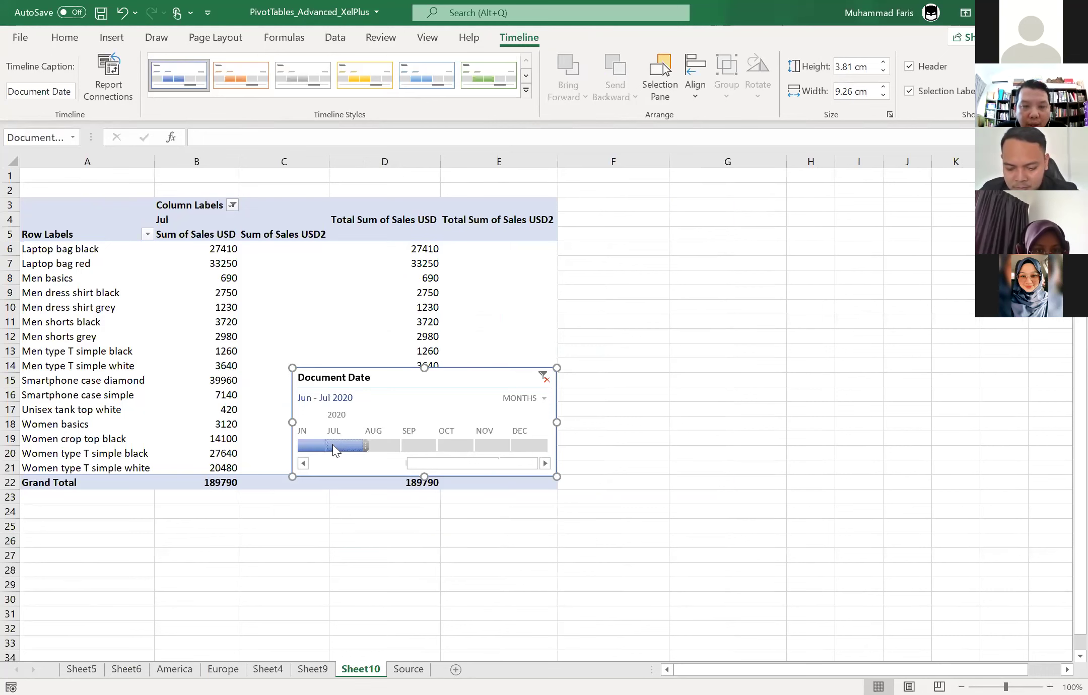
click(378, 446)
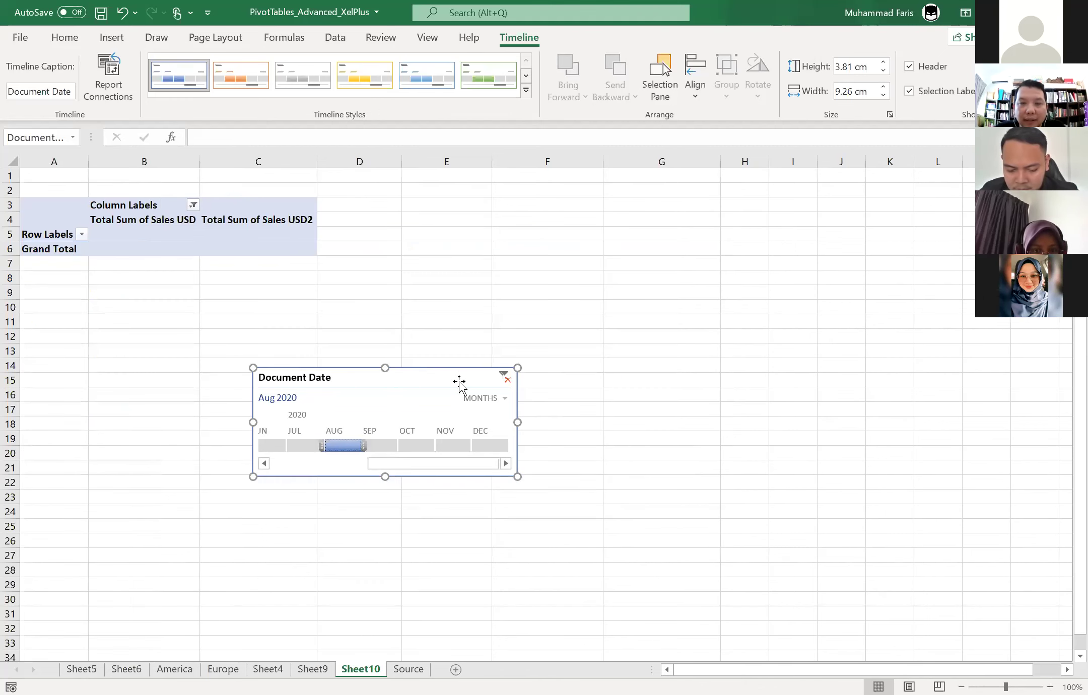
click(493, 399)
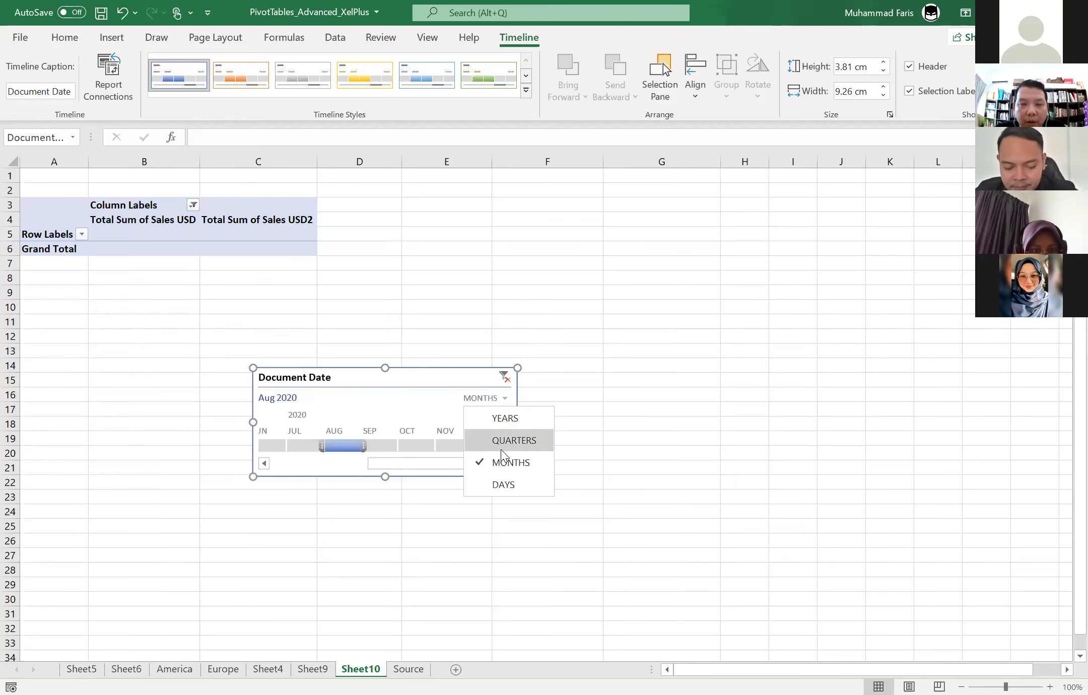
- Switch the timeline to QUARTERS and select Q1, then Q3, then Q1 2020 again
click(504, 441)
click(297, 446)
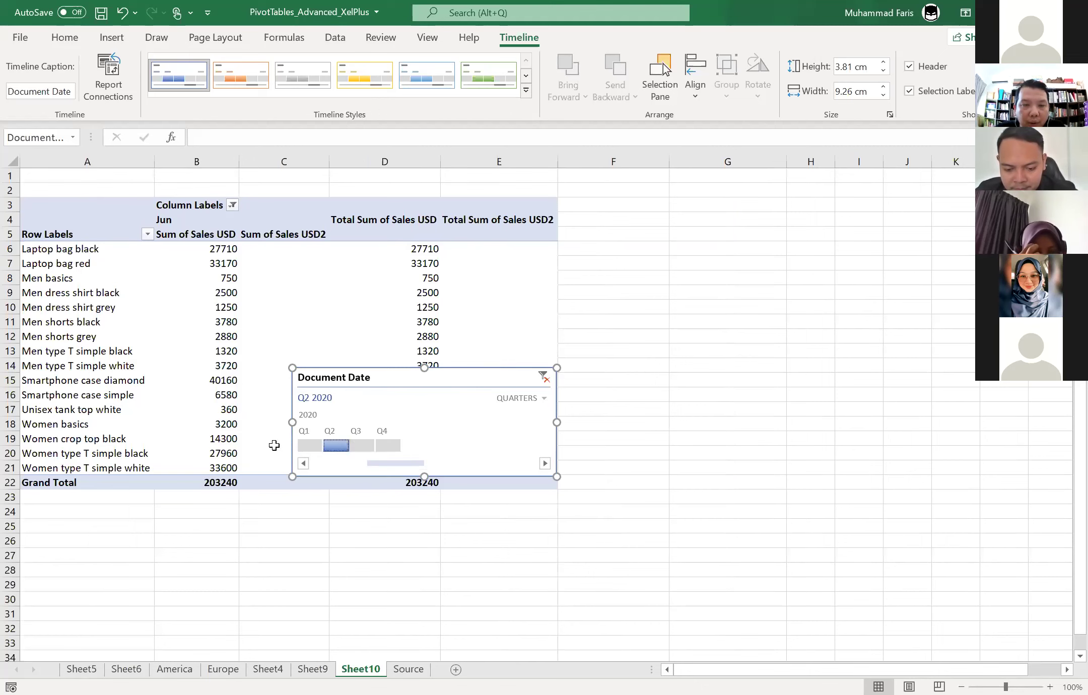
click(309, 445)
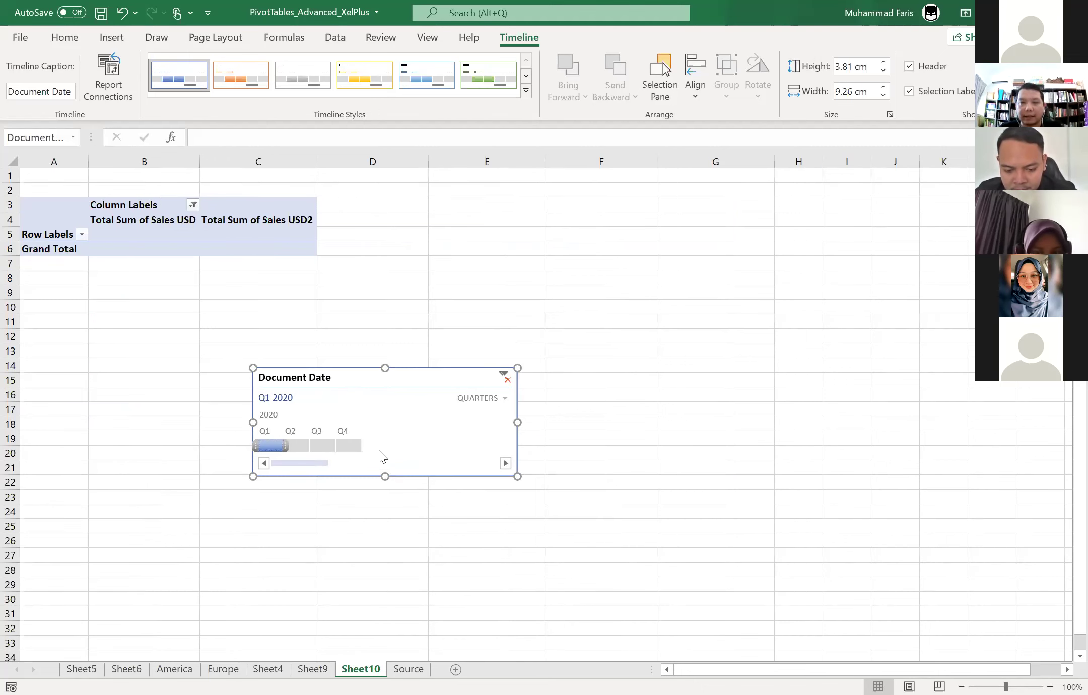
click(349, 446)
click(320, 446)
click(270, 445)
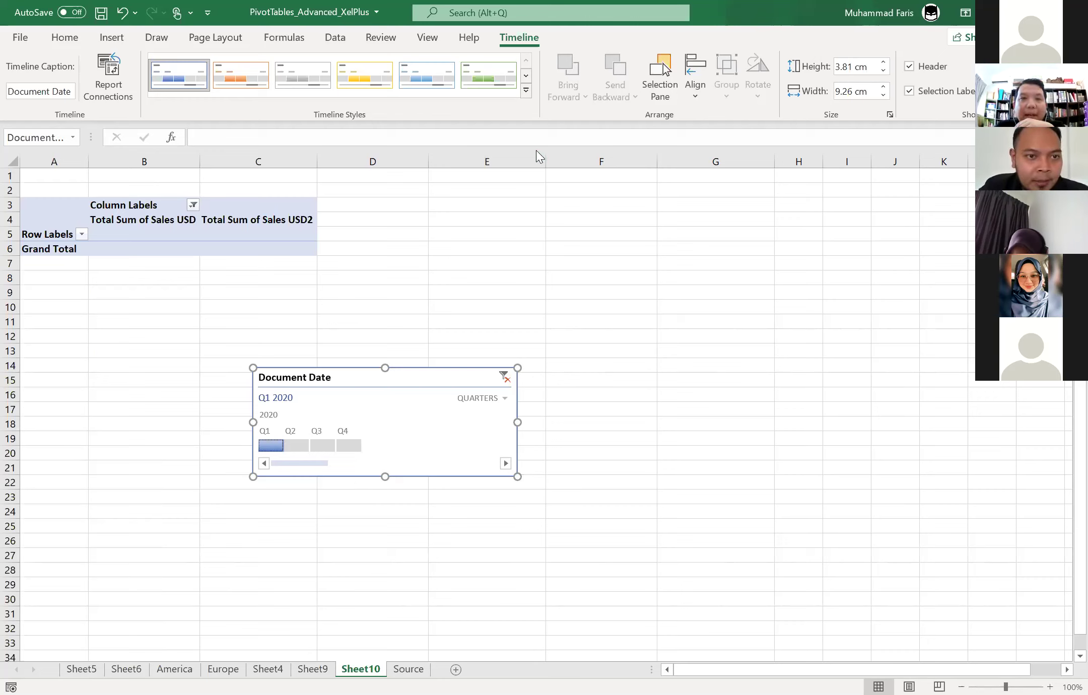
- Try the orange, grey and green timeline styles, finishing on the yellow style
click(231, 76)
click(303, 76)
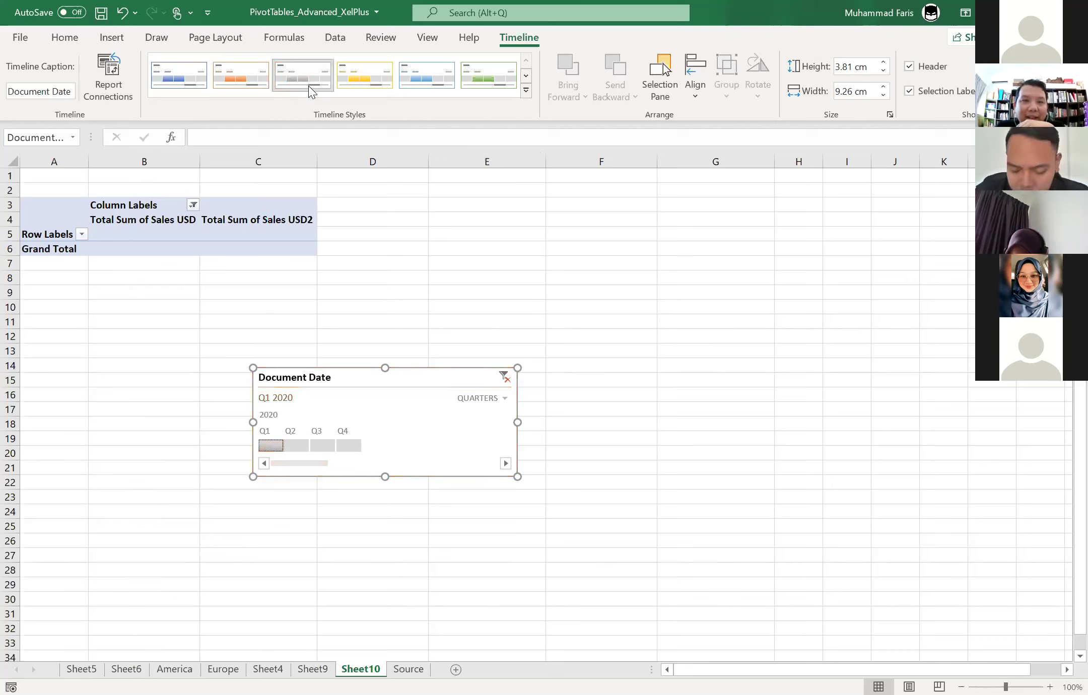
click(475, 63)
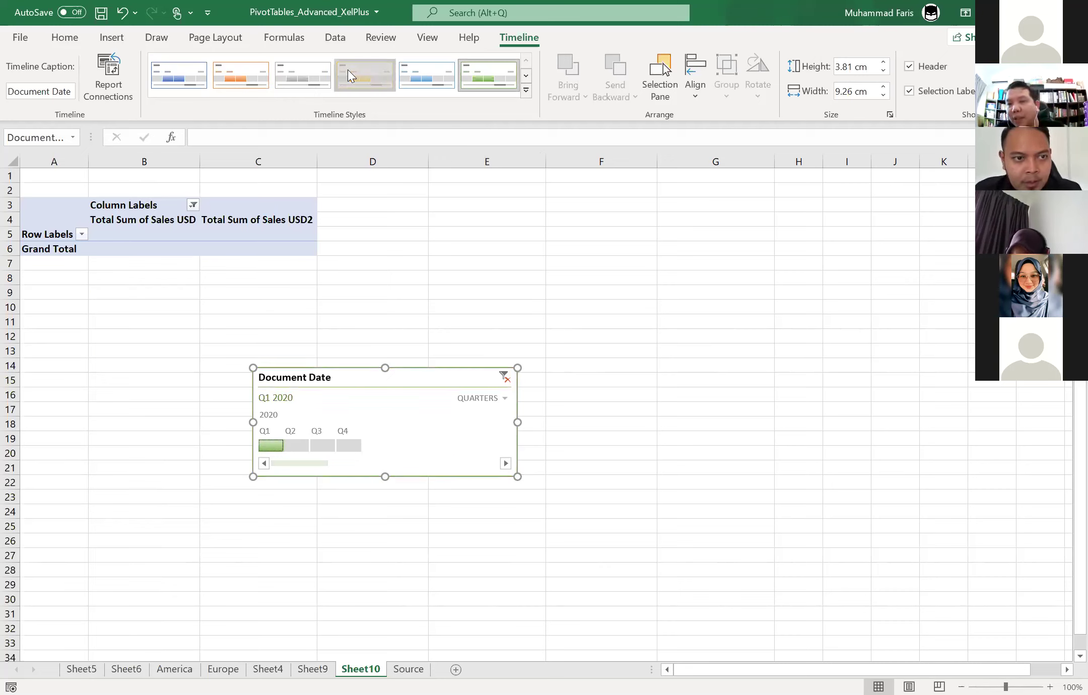
click(349, 75)
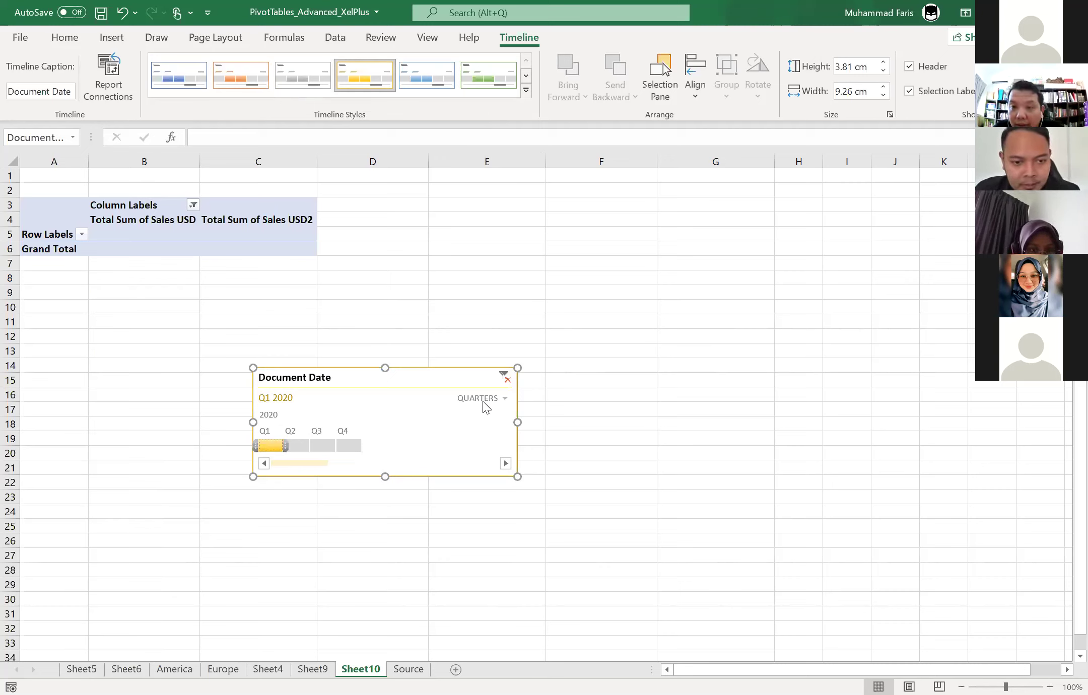
- Switch the timeline to DAYS and scroll forward through later January days
click(483, 399)
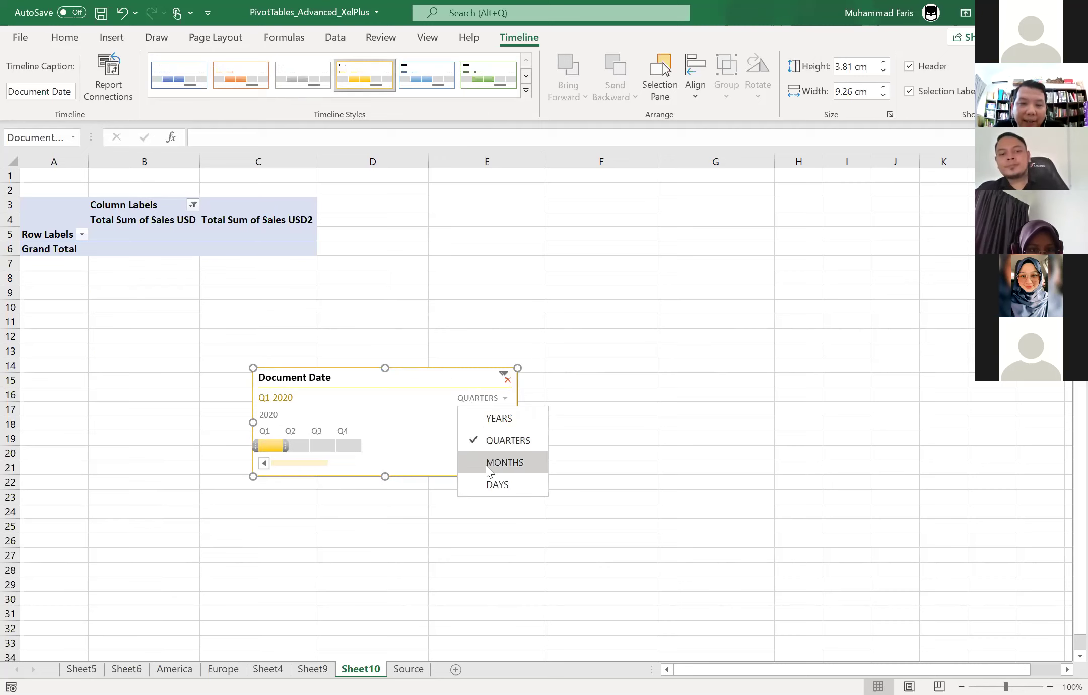
click(488, 482)
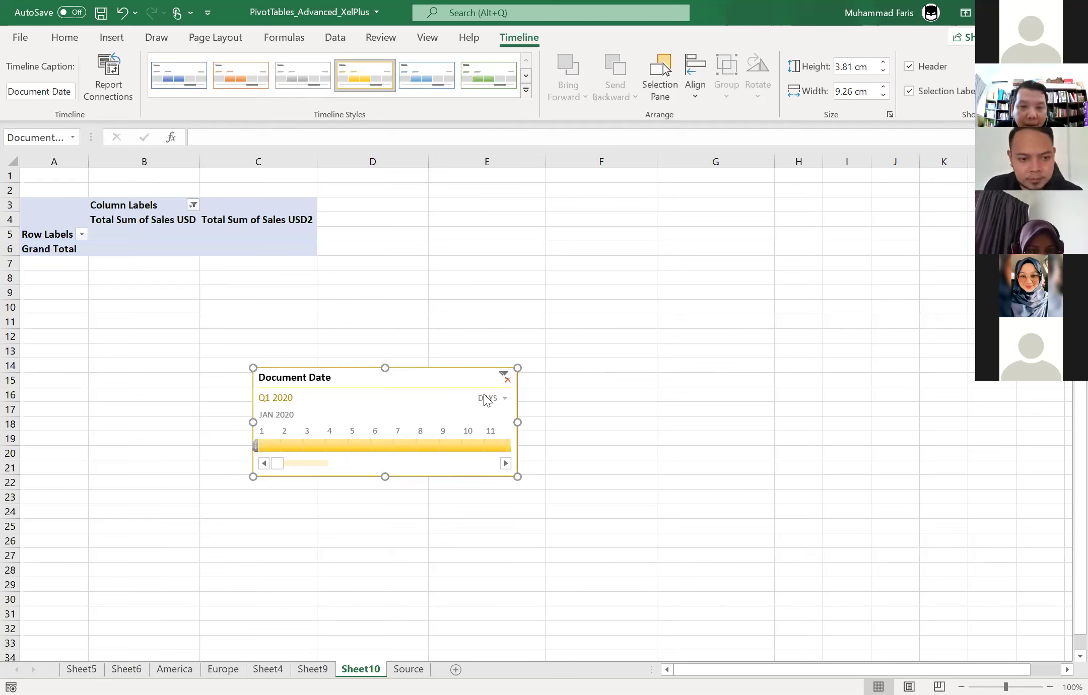
click(501, 469)
click(501, 470)
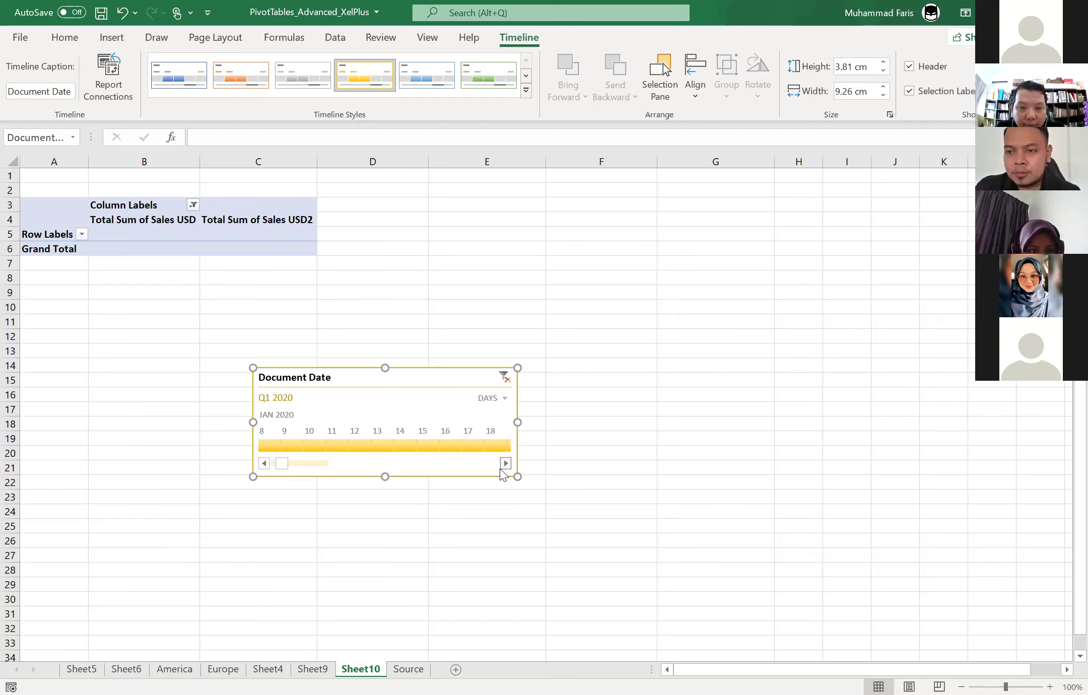
click(501, 470)
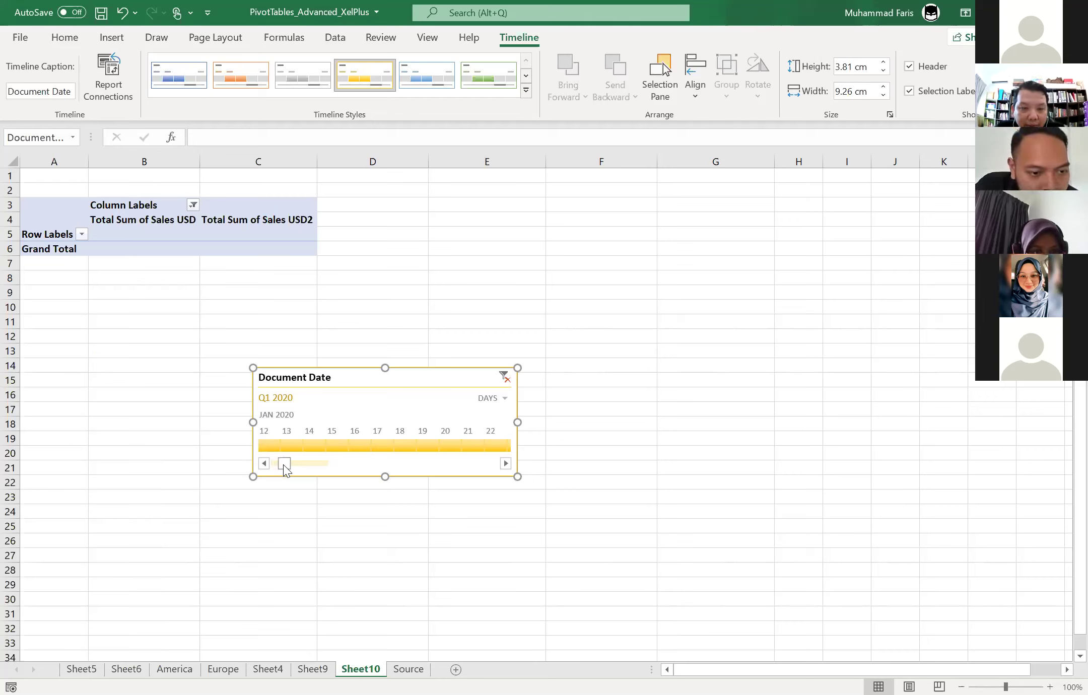
- Cancel an accidental timeline move and jump the day view ahead to early March 2020
drag(286, 465, 302, 467)
key(Escape)
click(301, 499)
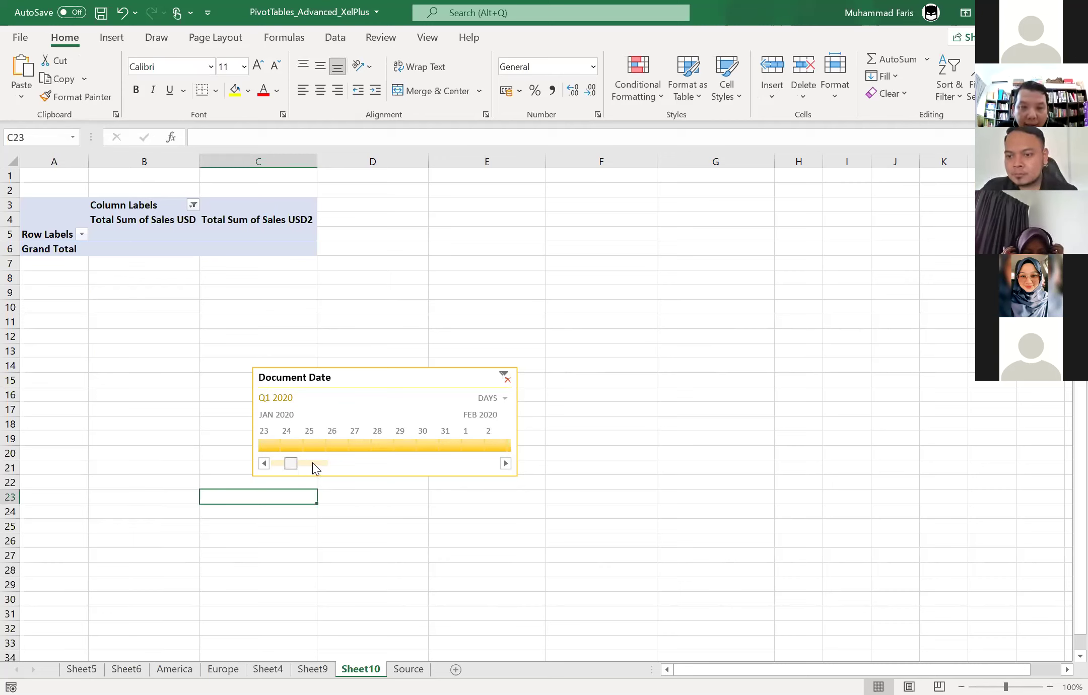
click(312, 462)
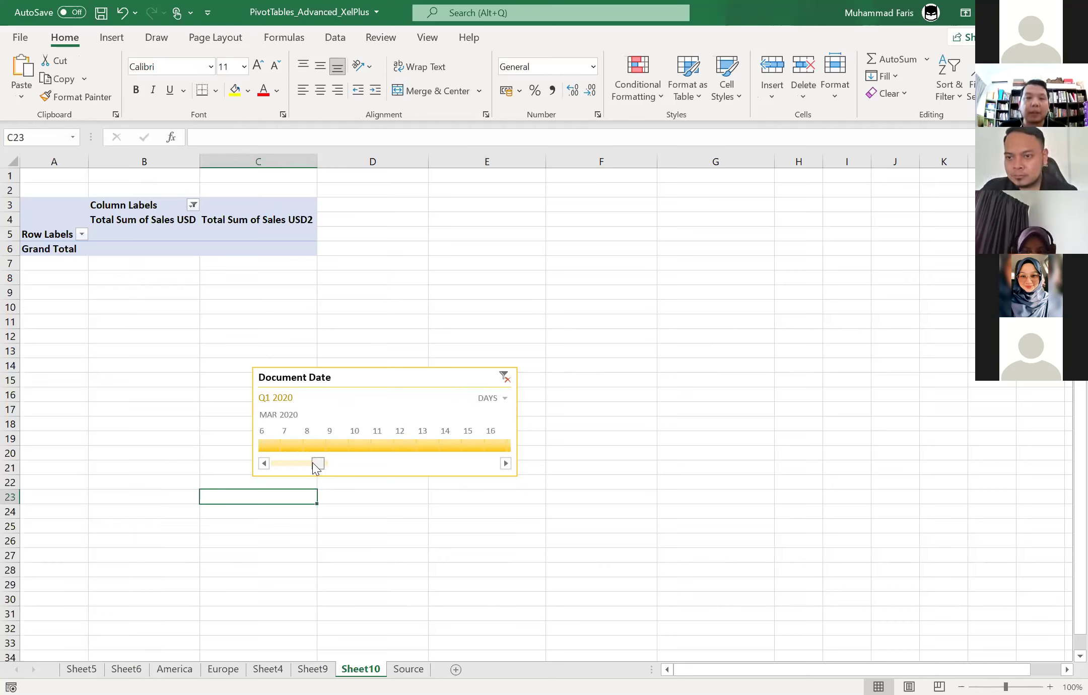